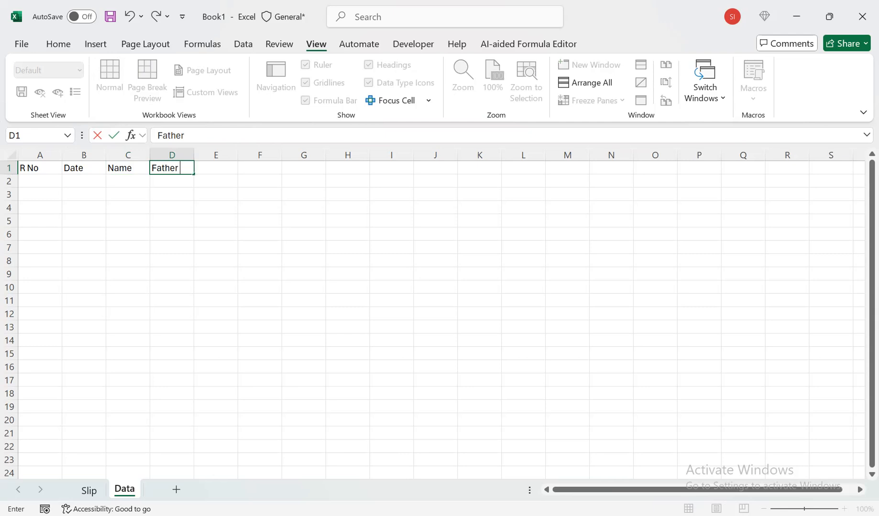
Step: Complete the header row on the Data sheet with Father Name, Class, Campus and Fee in D1:G1
key(Tab)
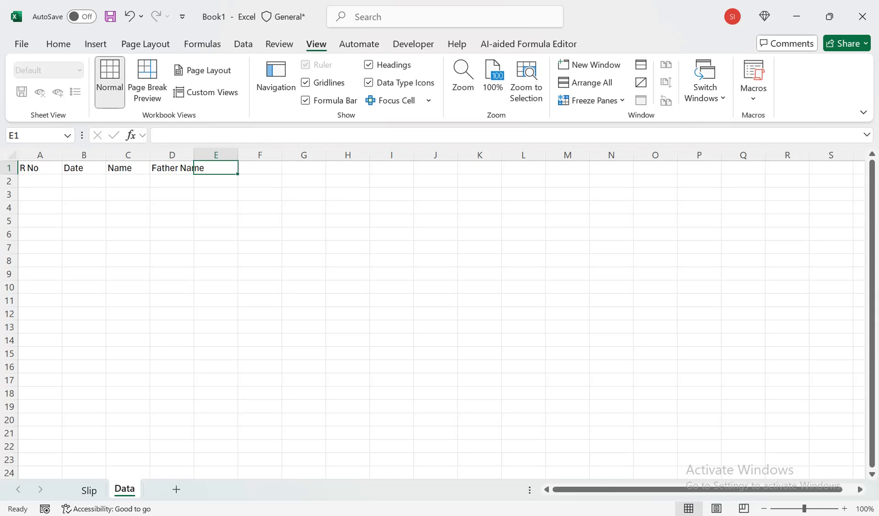
text(Class)
key(Tab)
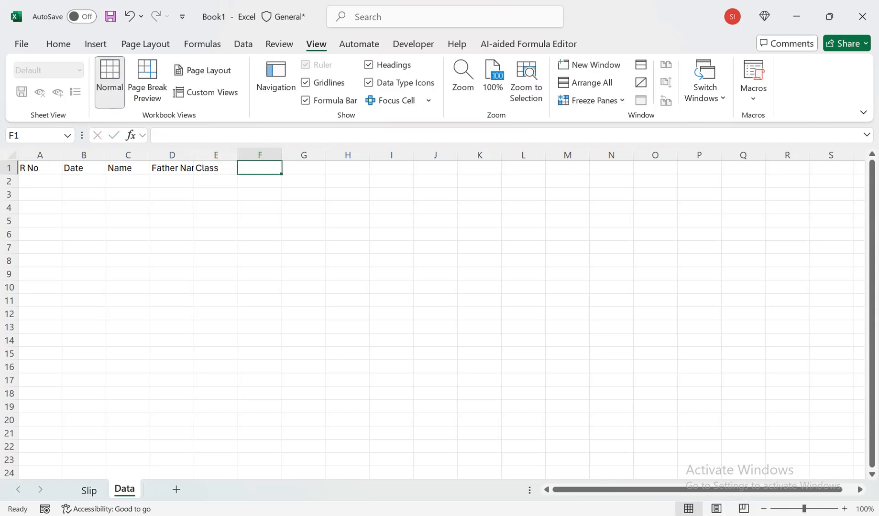
text(Campu)
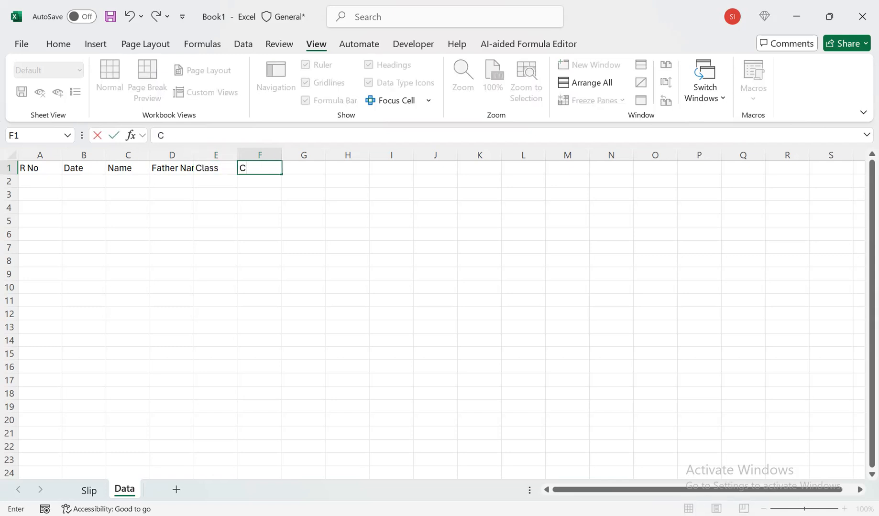
key(BackSpace)
text(us)
key(Tab)
text(Fee)
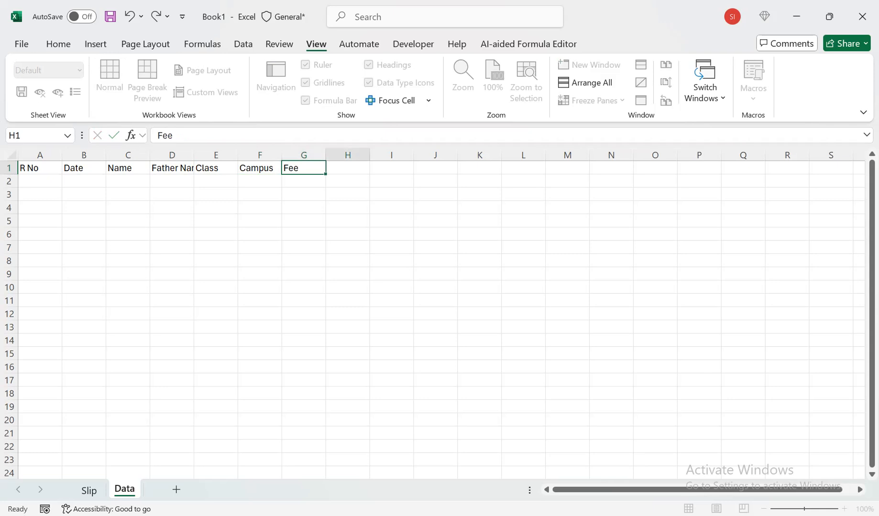
key(Tab)
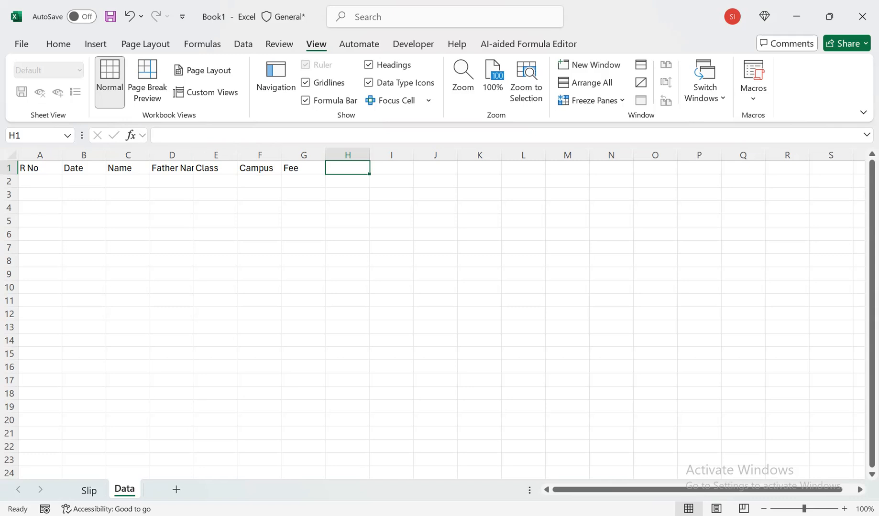
Step: Insert a blank row above the headers and move the Fee heading up to G1
click(9, 167)
right_click(9, 167)
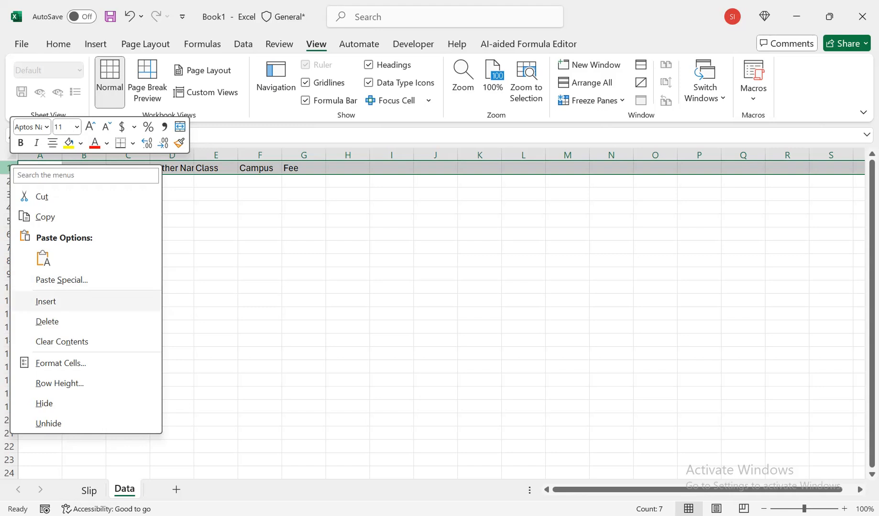
click(46, 301)
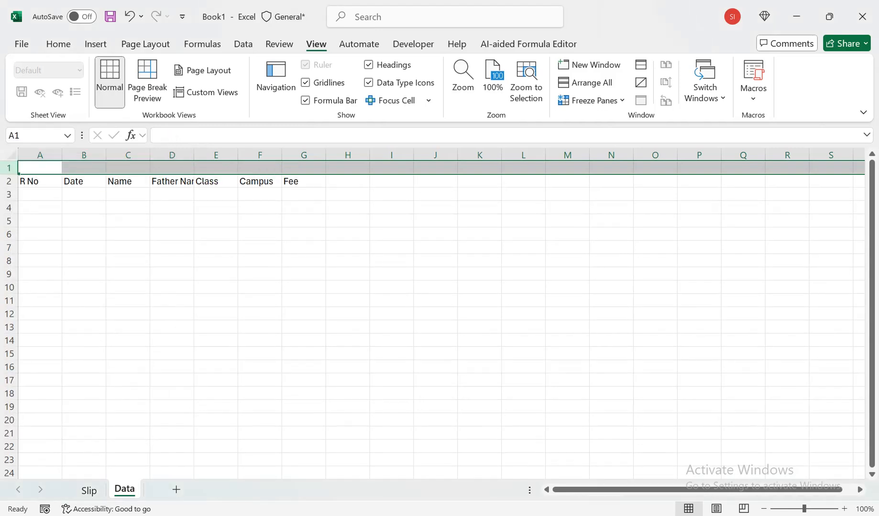
click(303, 181)
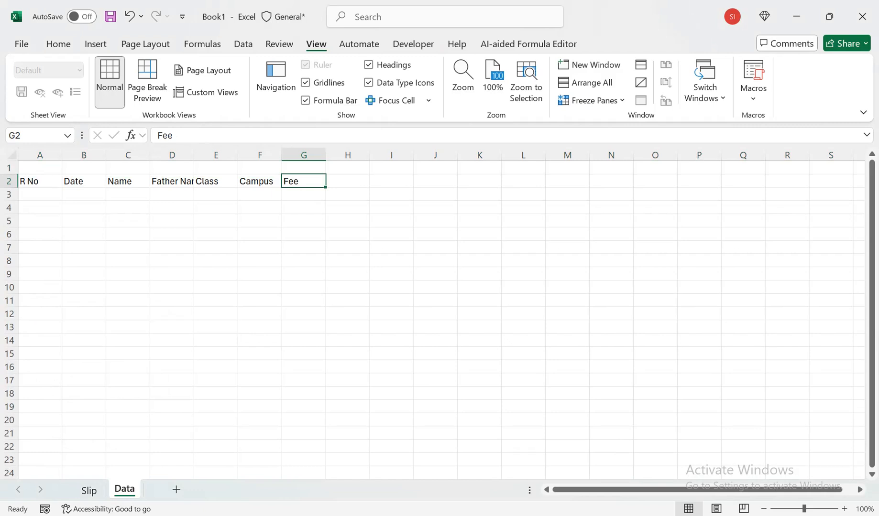
drag(318, 183, 318, 168)
Step: Enter Admission and Annual as fee sub-headings in G2 and H2
key(Return)
text(Admission)
key(Tab)
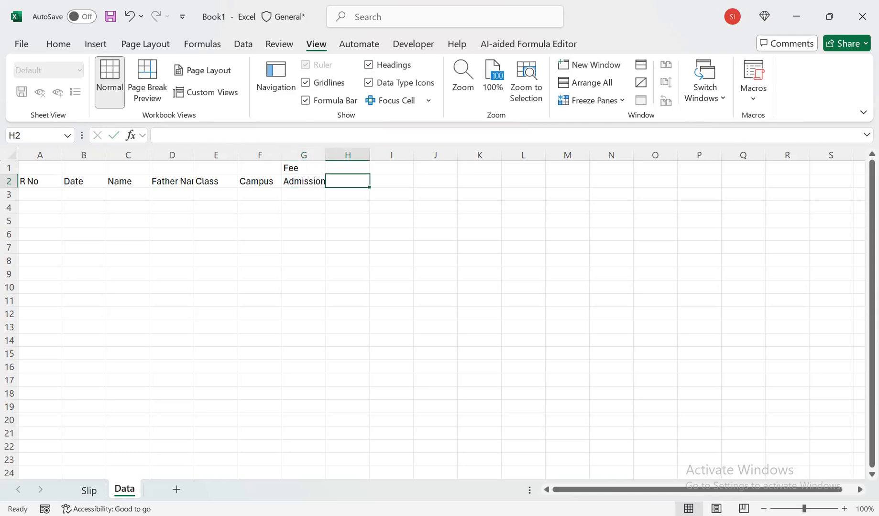
text(Ann)
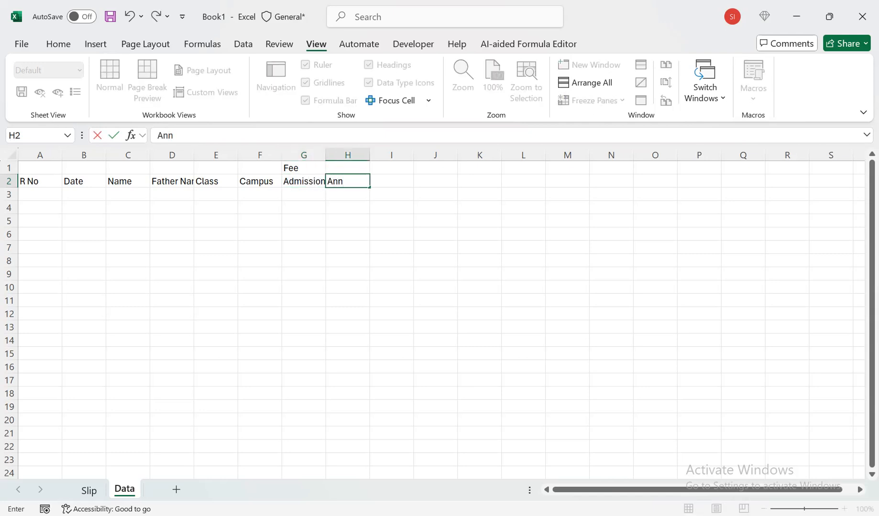
text(ual)
key(Tab)
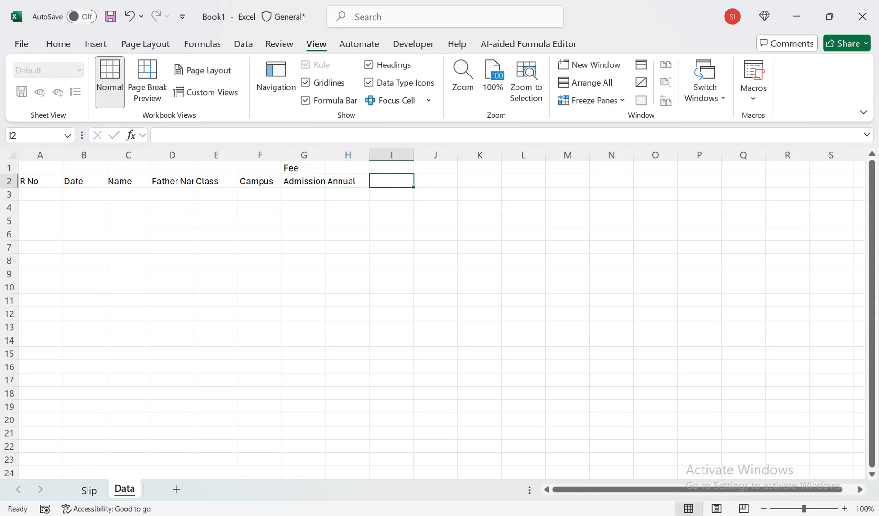
Step: Add the fee sub-headings Month, Course and Uniform in I2:K2
text(Month)
key(Tab)
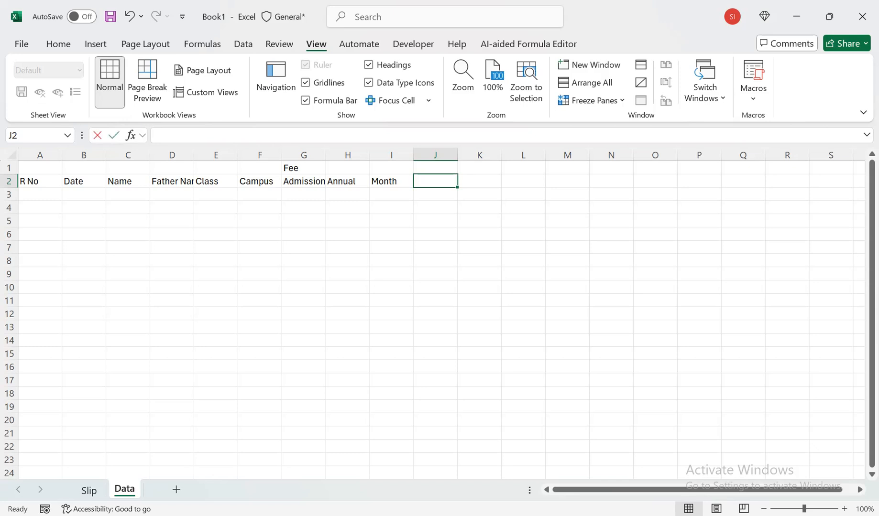
text(Course)
key(Tab)
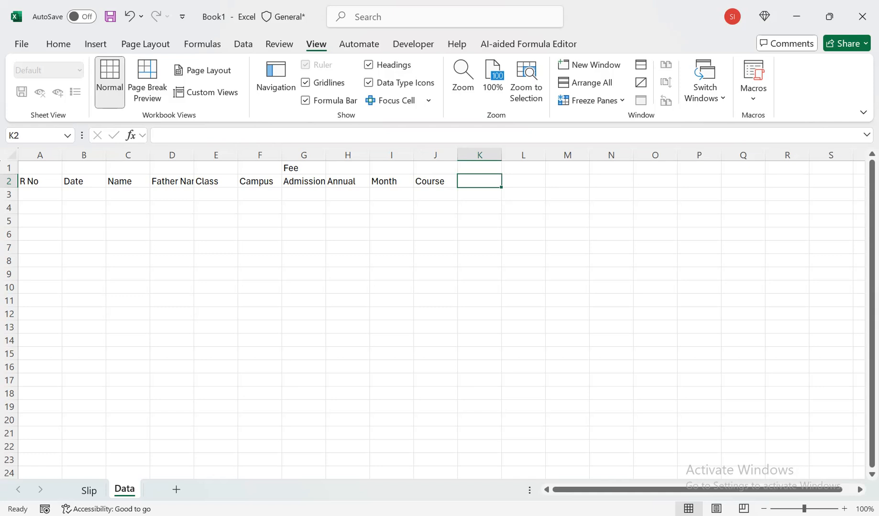
text(Uniform)
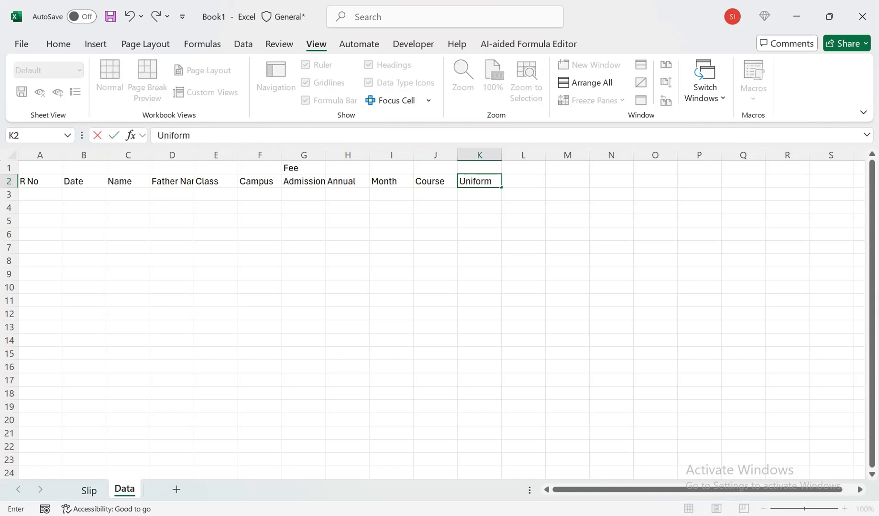
key(Tab)
Step: Enter the fee sub-heading Shoes in L2, correcting its spelling
text(Sho)
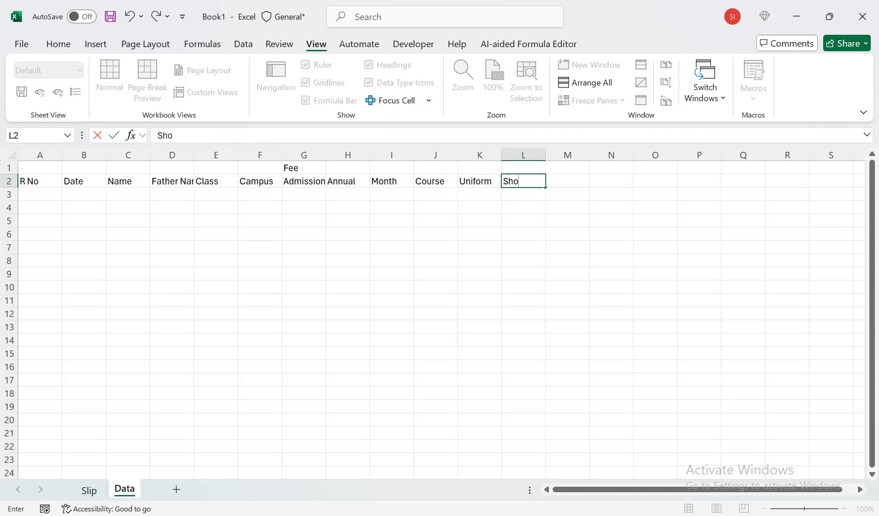
text(ws)
key(Tab)
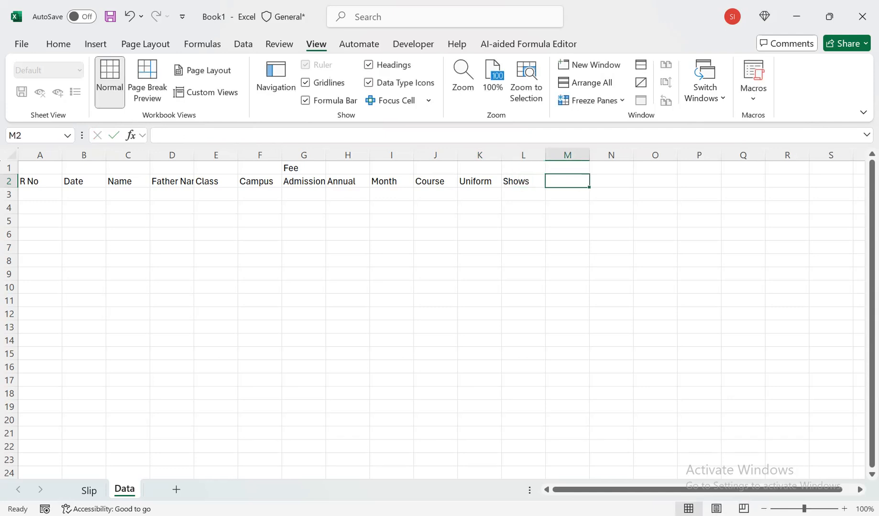
key(shift+Tab)
key(F2)
key(BackSpace)
key(BackSpace)
text(e)
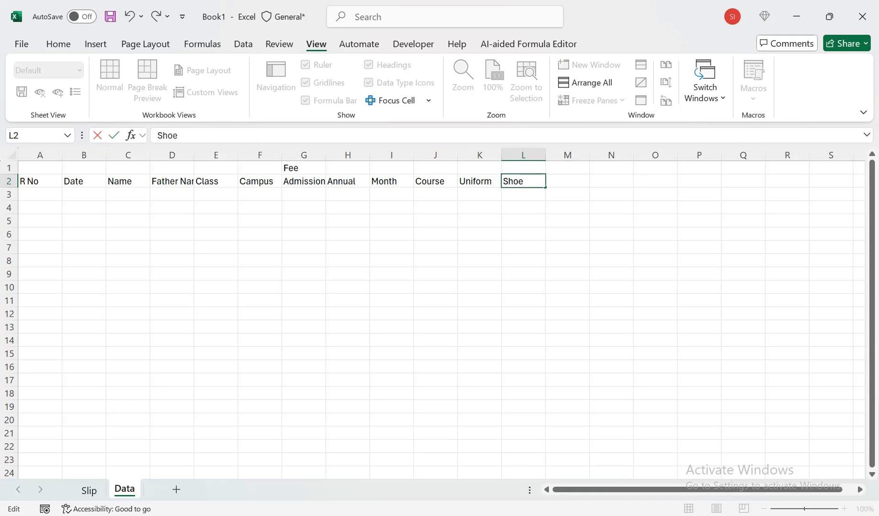
key(BackSpace)
text(wes)
key(Tab)
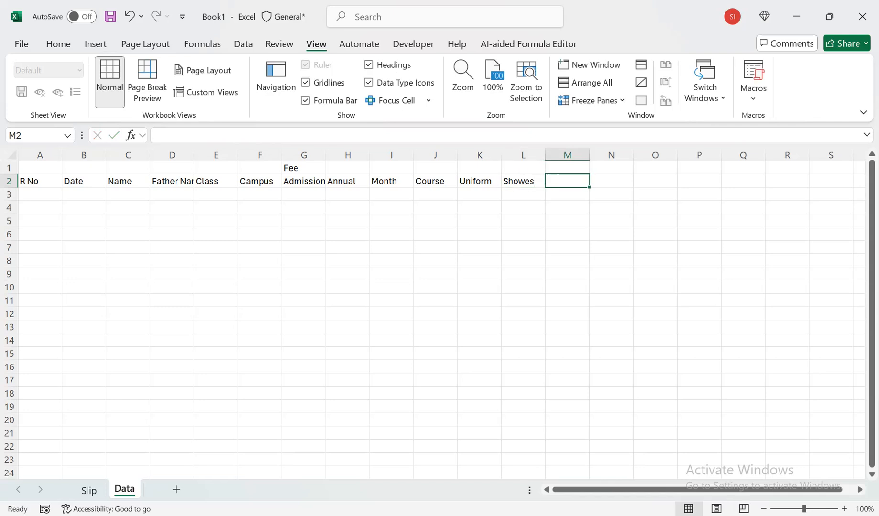
key(Left)
key(F2)
key(Left)
key(Left)
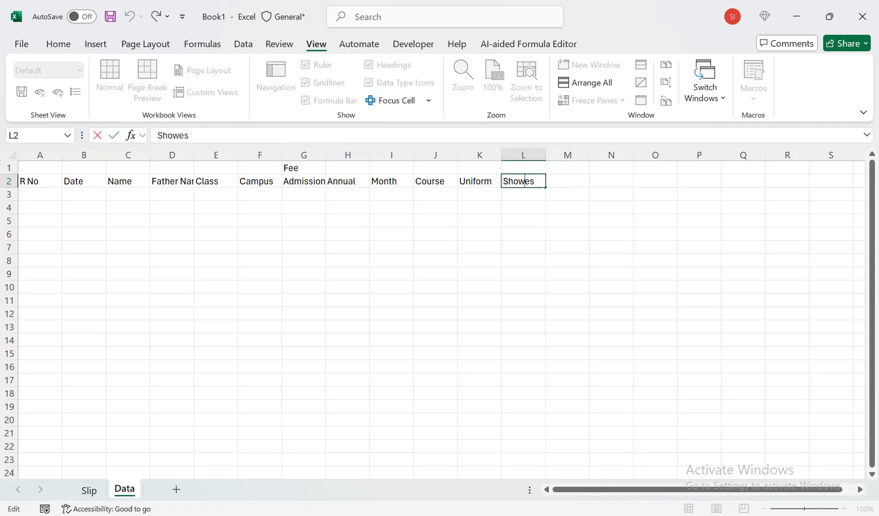
key(BackSpace)
key(Tab)
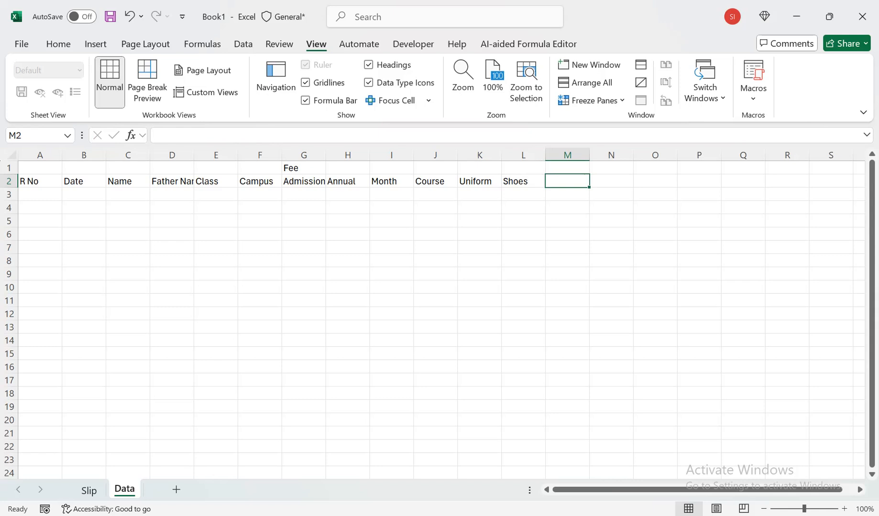
Step: Enter the heading Total in M2 and finish the header row
text(Total)
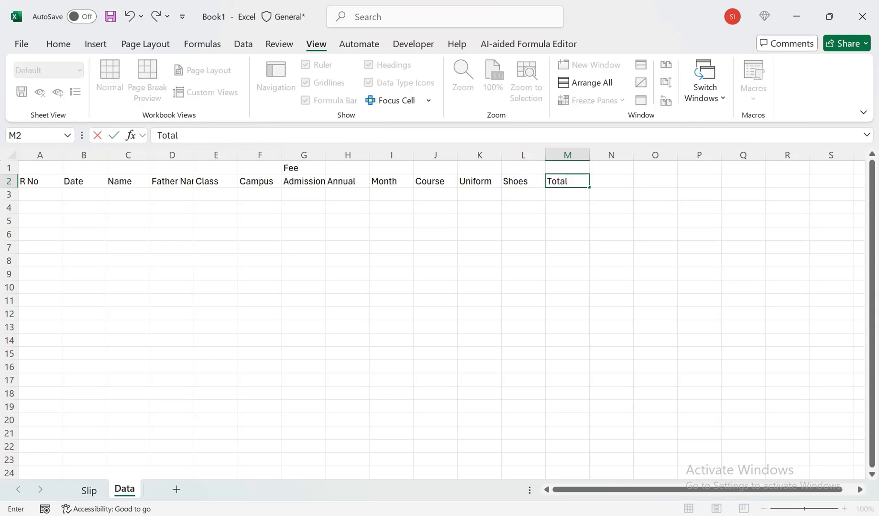
key(Tab)
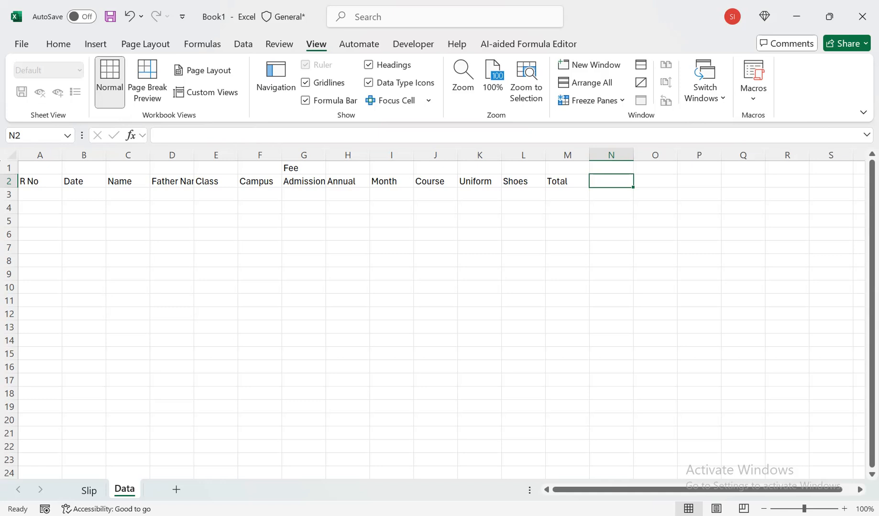
key(Return)
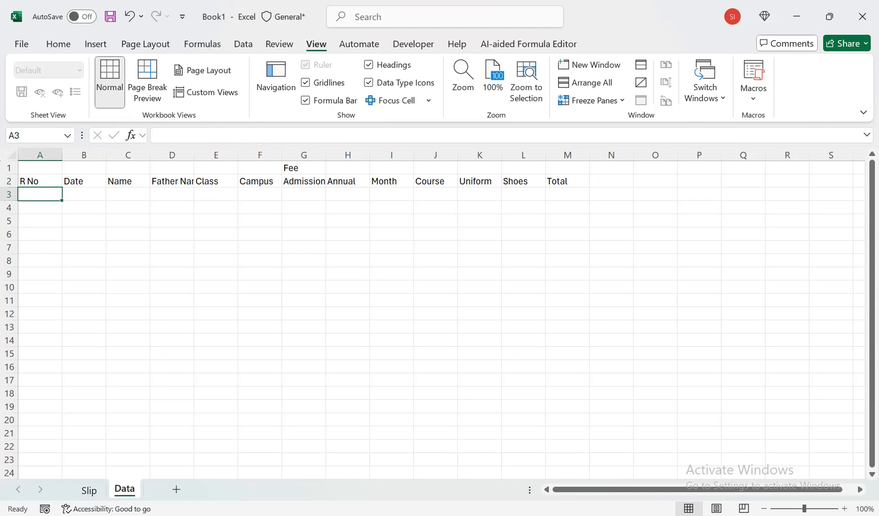
Step: Enter the formula =IF(B3="","",ROW()) in A3 so the R No stays blank while the date is empty
text(=)
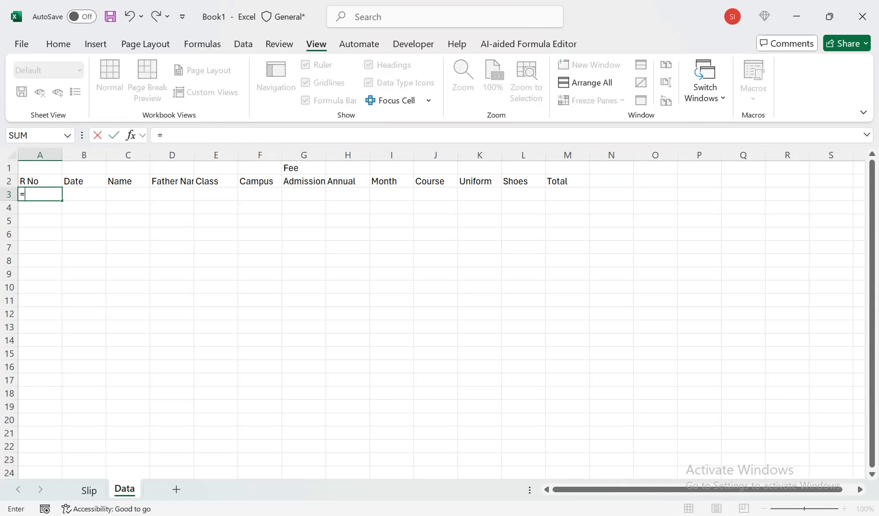
text(I)
key(BackSpace)
text(IF()
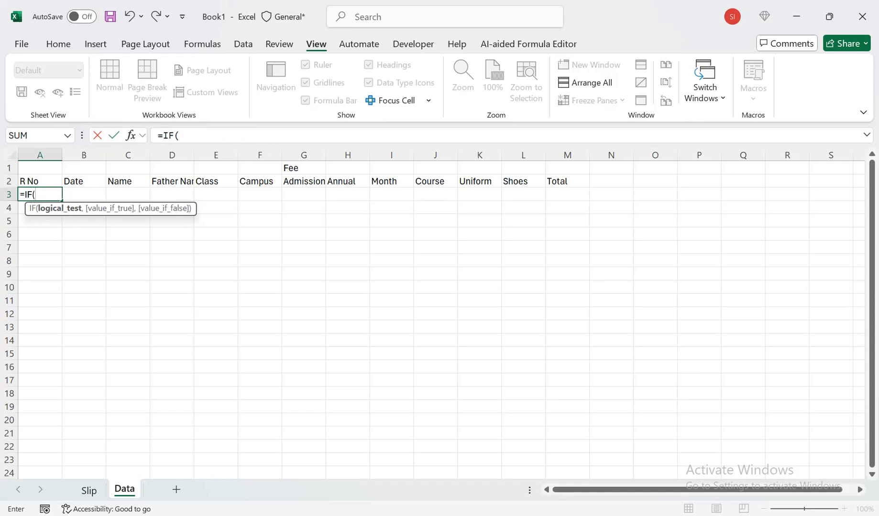
key(Right)
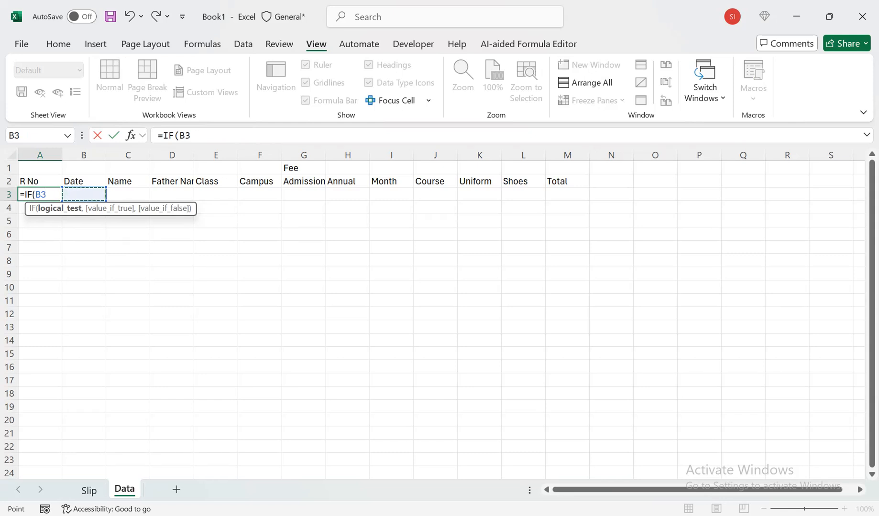
text(="",)
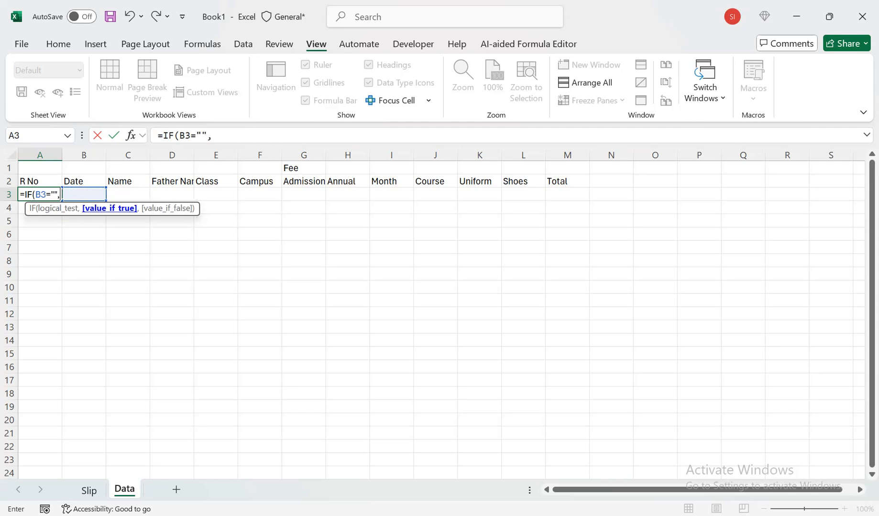
text(")
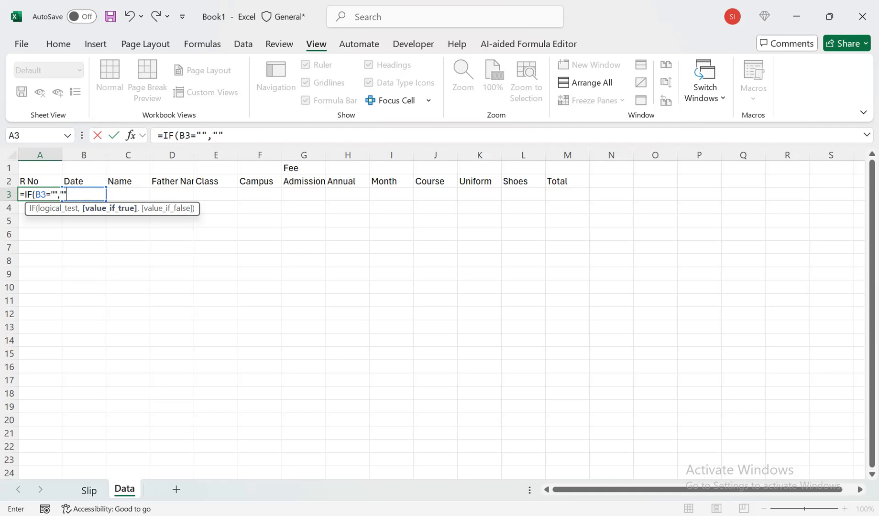
click(53, 194)
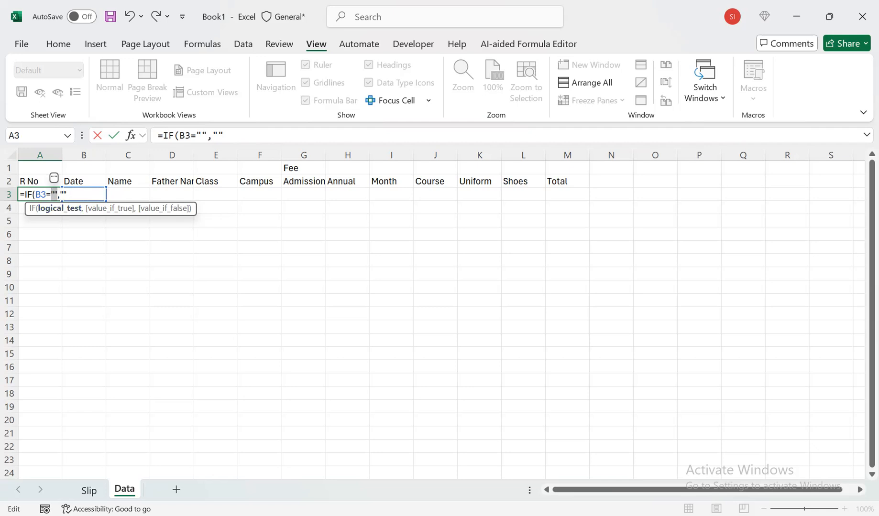
key(Right)
key(Right)
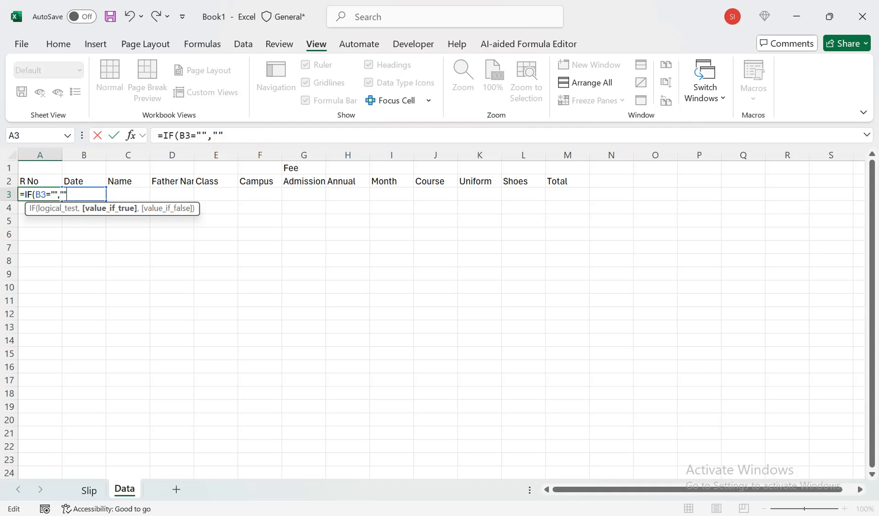
text(,)
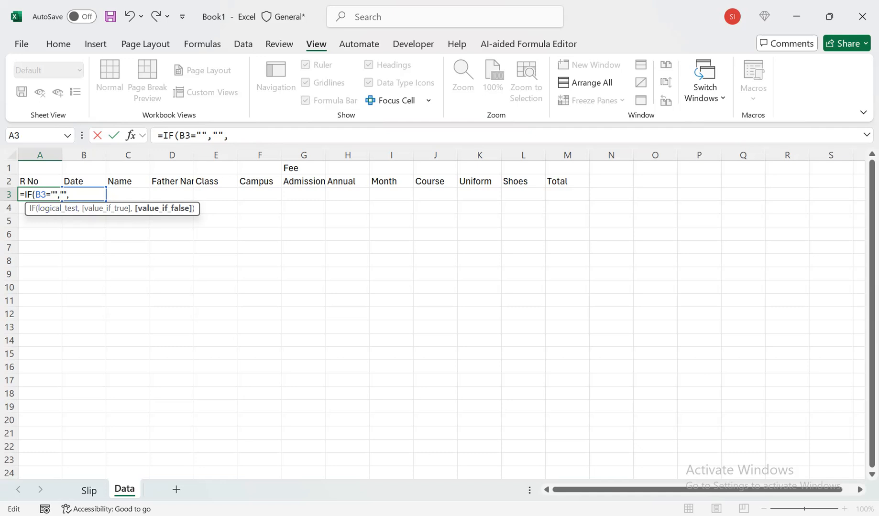
text(row()))
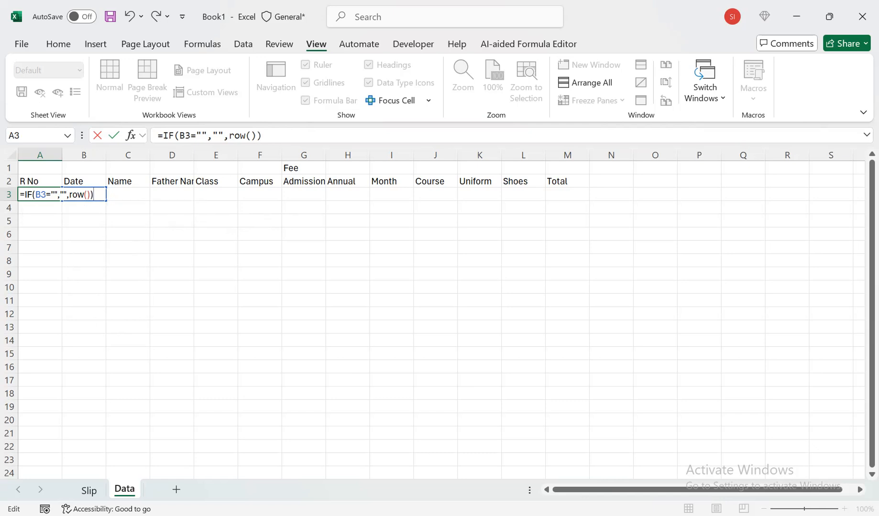
key(Return)
Step: Enter a trial =ROW() formula in B5
click(84, 195)
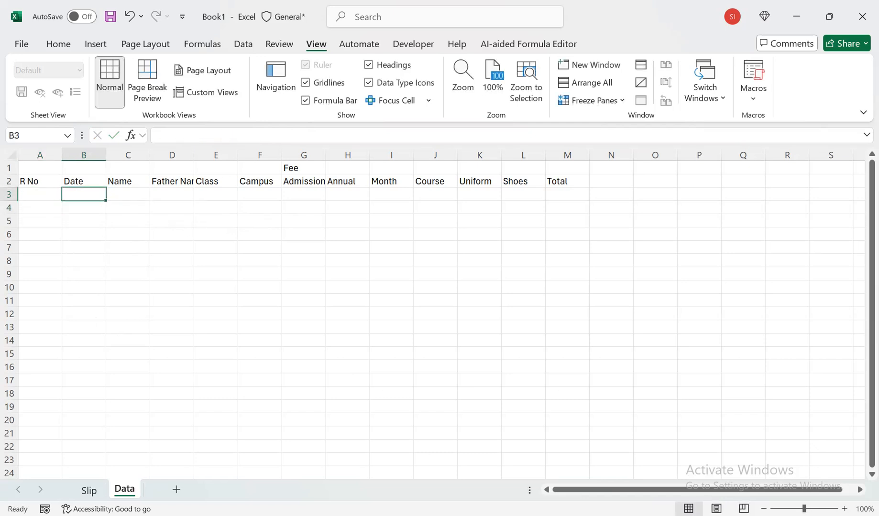
click(84, 221)
text(=t)
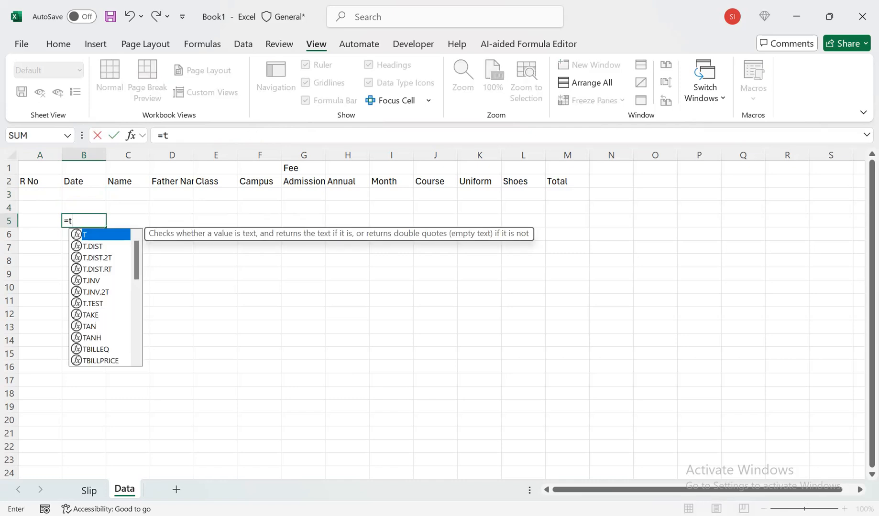
key(BackSpace)
text(row())
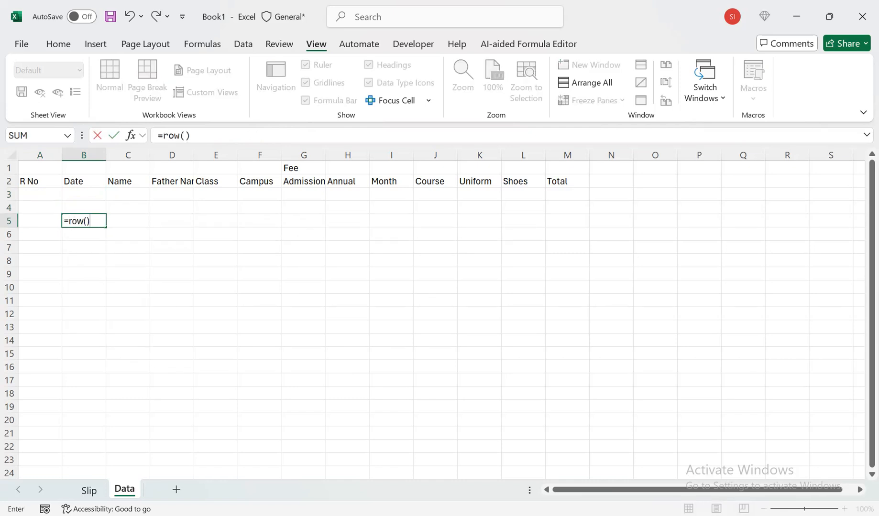
key(Return)
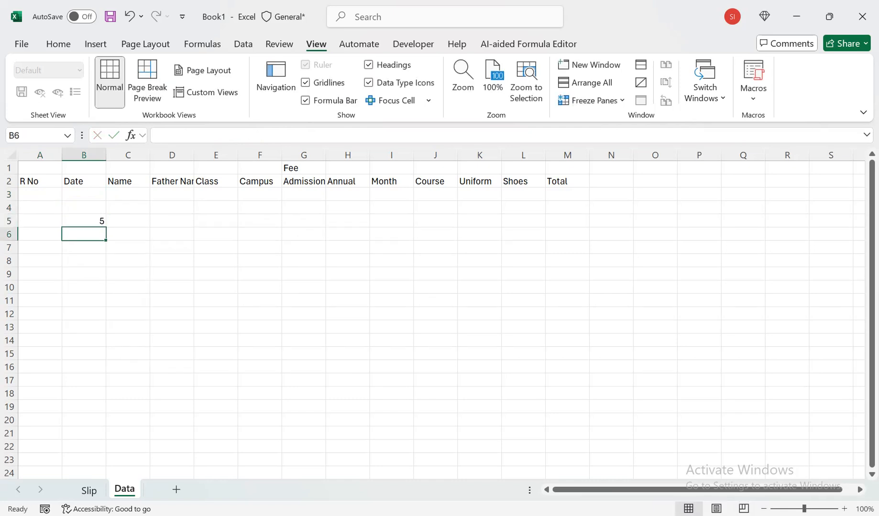
Step: Subtract 1 from the trial row number in B5 with =ROW()-1
drag(88, 219, 88, 210)
double_click(89, 221)
key(Tab)
click(90, 221)
key(F2)
text(-1)
key(Return)
Step: Change the trial formula in B5 to =ROW()-4
key(Up)
key(F2)
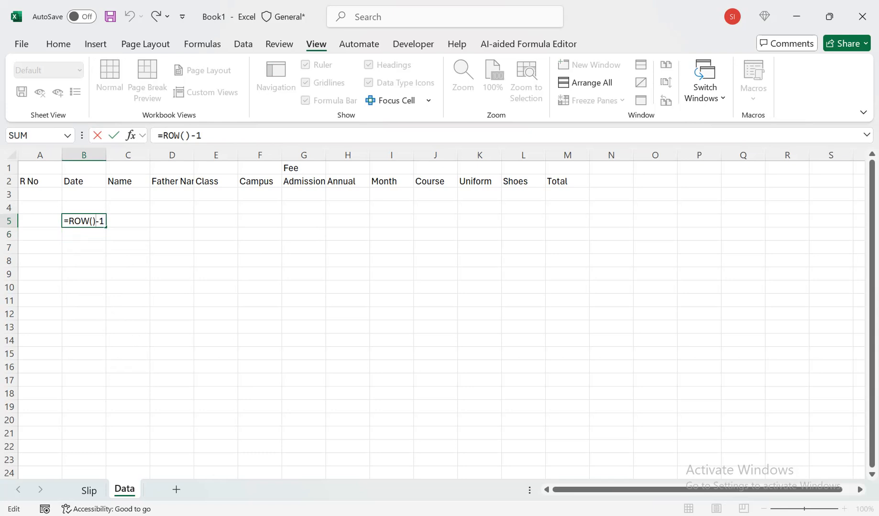
key(End)
key(BackSpace)
text(4)
key(Return)
key(Up)
key(Right)
key(Left)
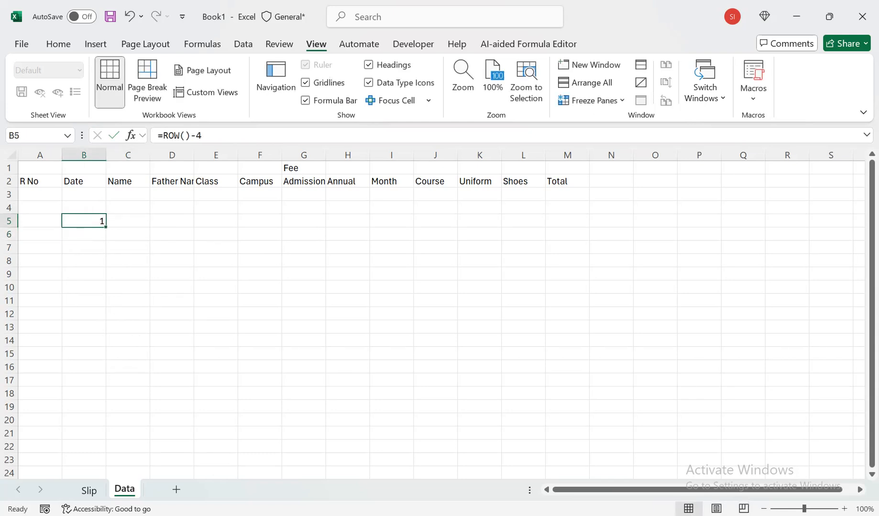
Step: Fill the trial formula from B5 down to B15 and clear the whole range
drag(84, 228, 105, 357)
key(Delete)
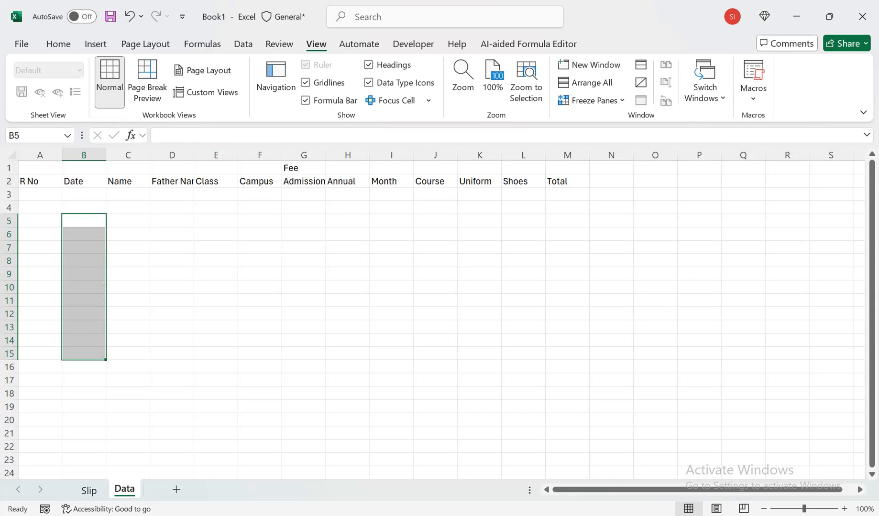
Step: Test the R No formula in A3 by entering 4 in the Date cell B3, and clear that test entry
double_click(46, 195)
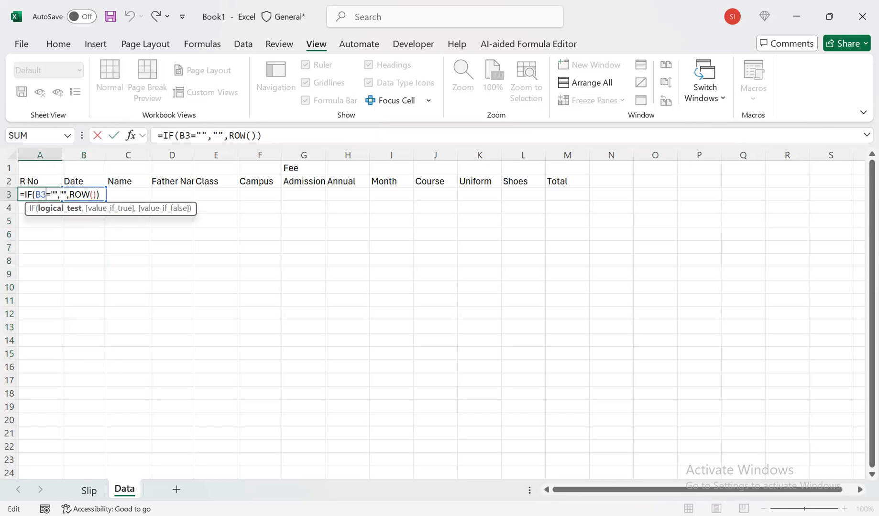
click(97, 194)
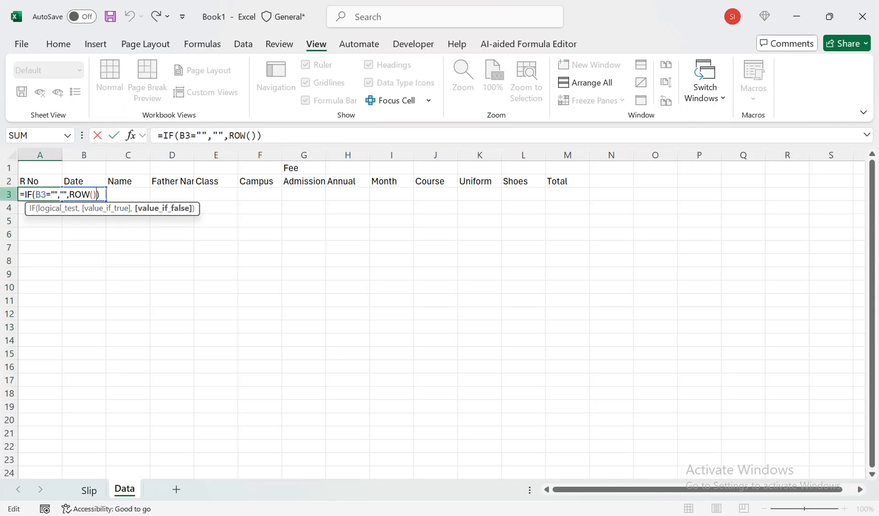
key(Return)
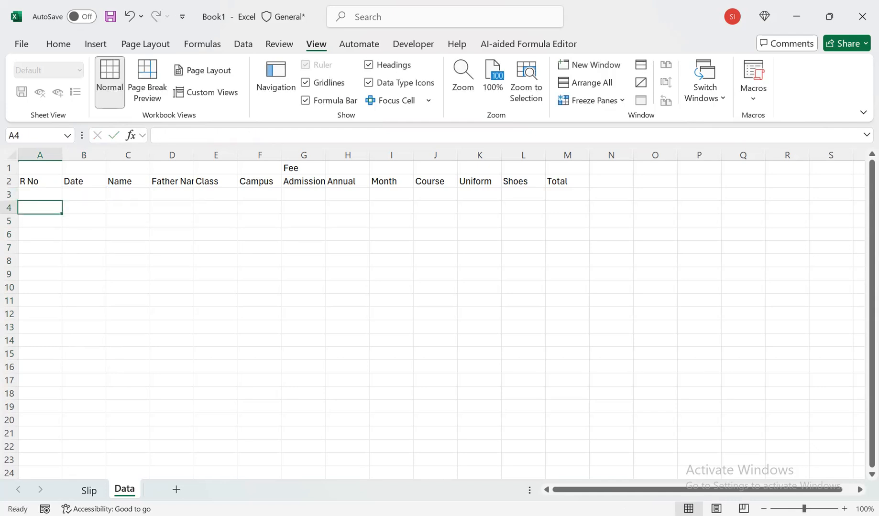
click(84, 194)
text(4)
click(128, 235)
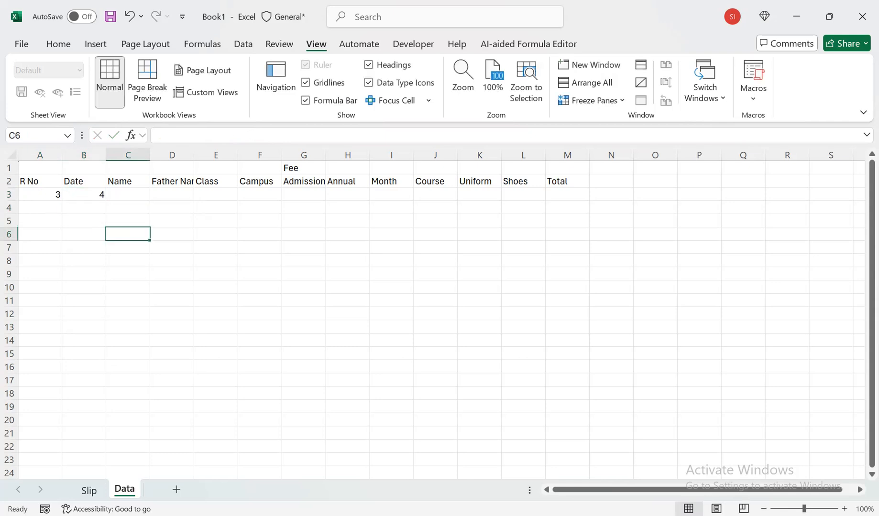
click(40, 195)
click(84, 208)
click(84, 194)
key(Delete)
Step: Change the R No formula in A3 to =IF(B3="","",ROW()-1)
double_click(41, 195)
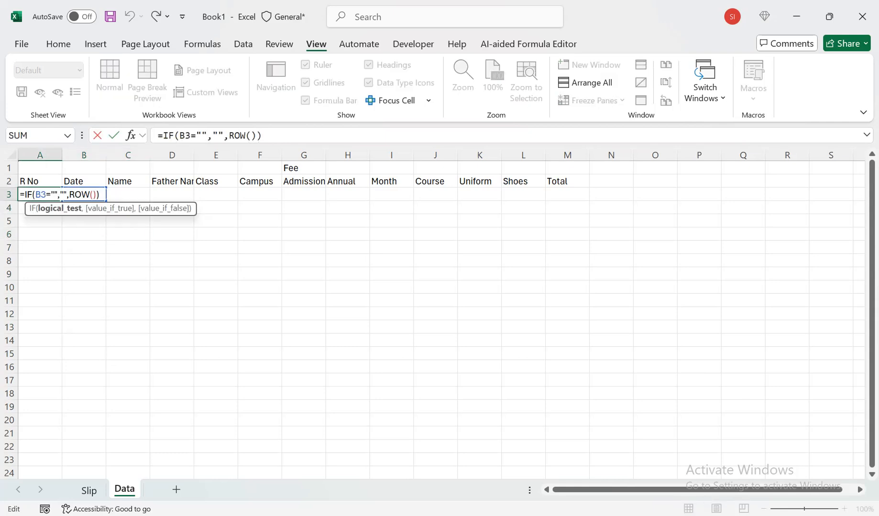
click(96, 194)
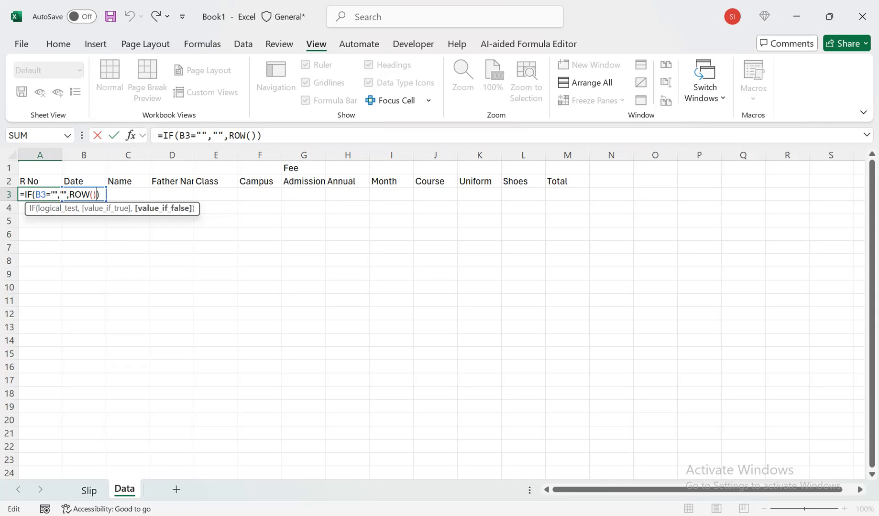
text(-)
text(2)
key(Return)
Step: Fill the R No formula from A3 down to row 972 and return to the top of the sheet
click(40, 194)
drag(61, 201, 60, 512)
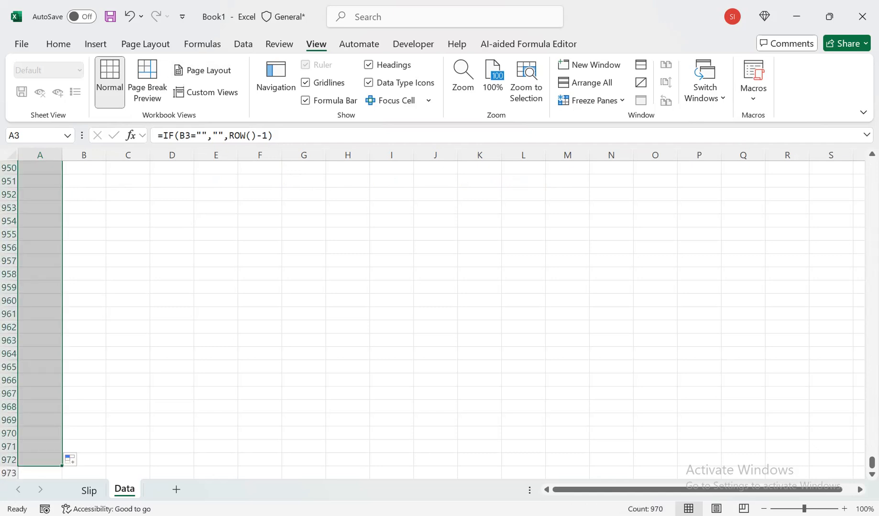
key(ctrl+Up)
key(Up)
Step: Autofit the widths of the Admission and Father Name columns to their headings
drag(128, 208, 128, 168)
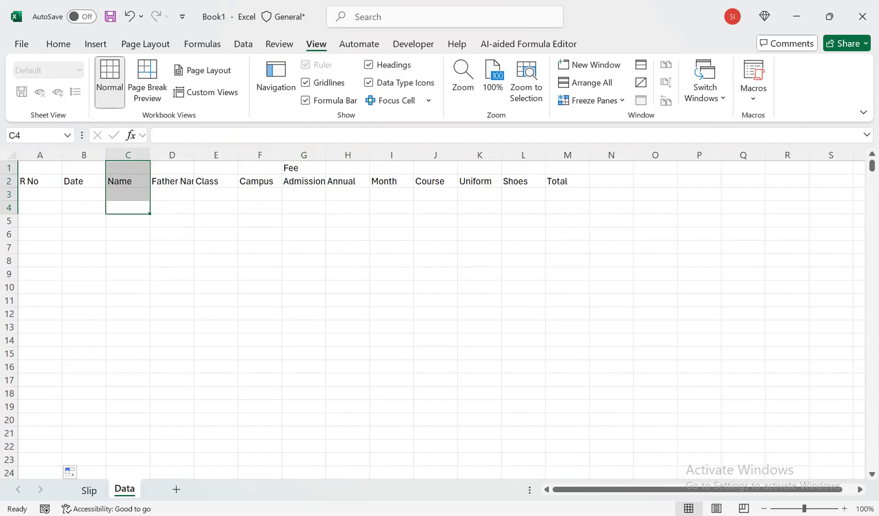
double_click(326, 155)
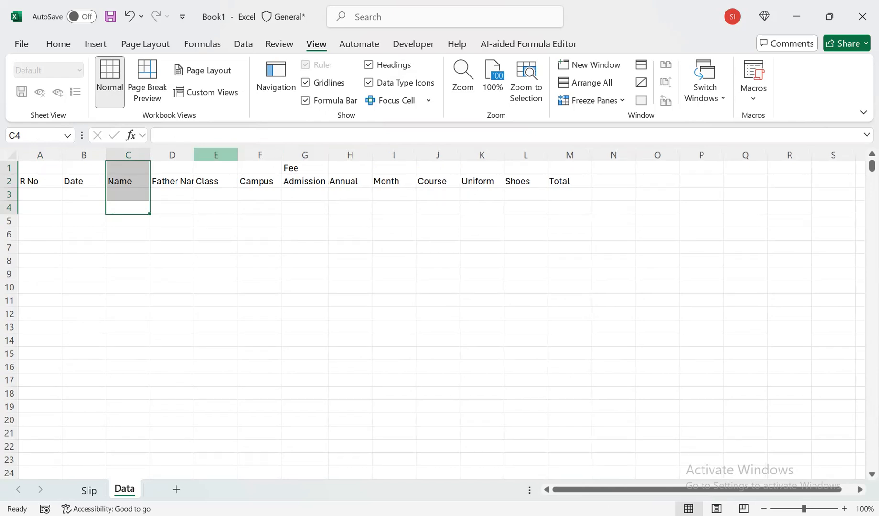
click(172, 155)
double_click(194, 155)
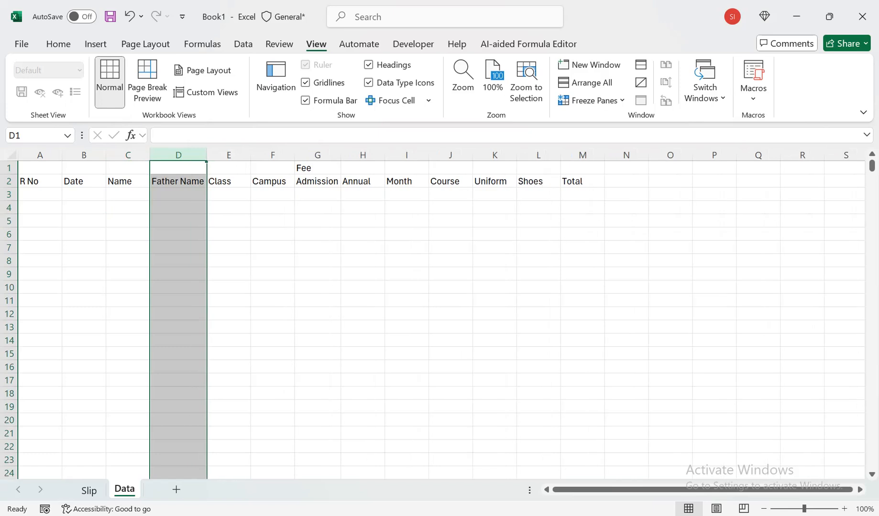
Step: Make heading row 2 taller and centre the headings in A2:M2 both horizontally and vertically
click(128, 195)
drag(9, 188, 584, 192)
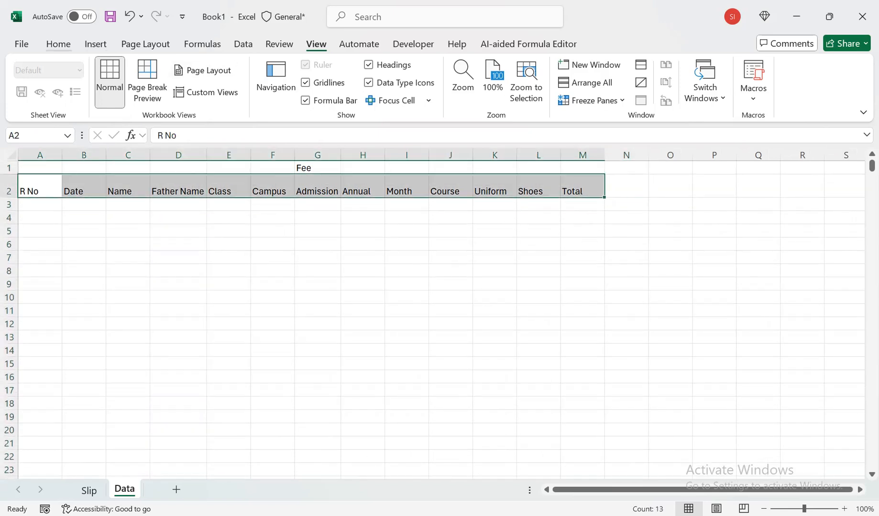
click(58, 44)
click(223, 83)
click(224, 65)
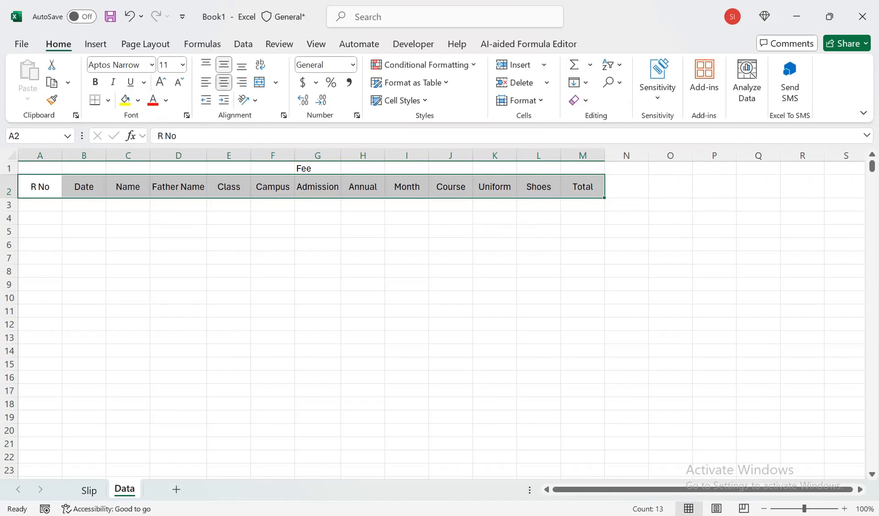
Step: Widen the Admission column slightly beyond its heading text and deselect the header row
drag(340, 156, 350, 156)
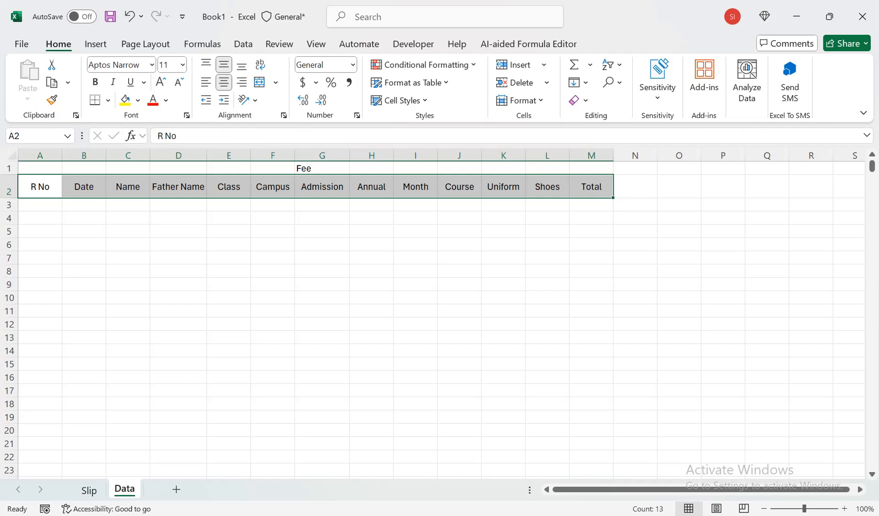
click(322, 205)
click(322, 231)
click(322, 285)
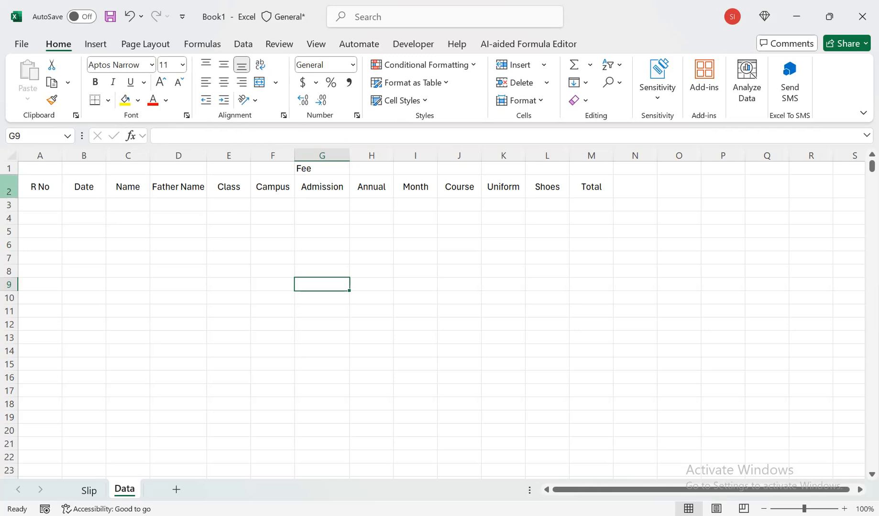
Step: Insert a row above the headings and enter the fees 5000 for Admission, 2000 for Annual and 5000 for Month in G2:I2
right_click(9, 191)
click(39, 328)
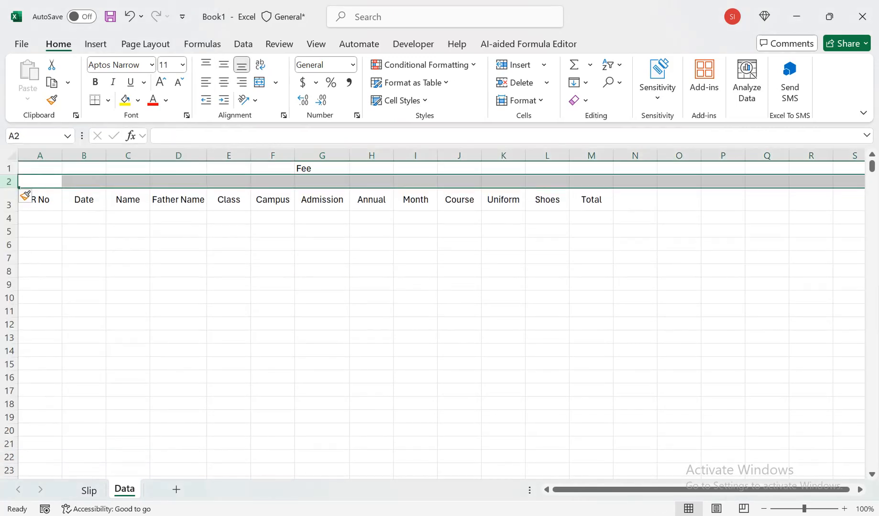
click(321, 182)
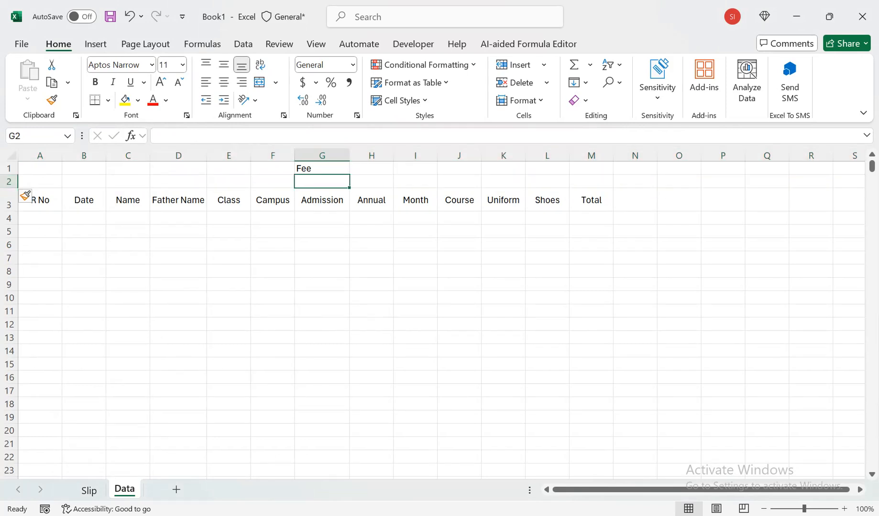
text(5000)
key(Tab)
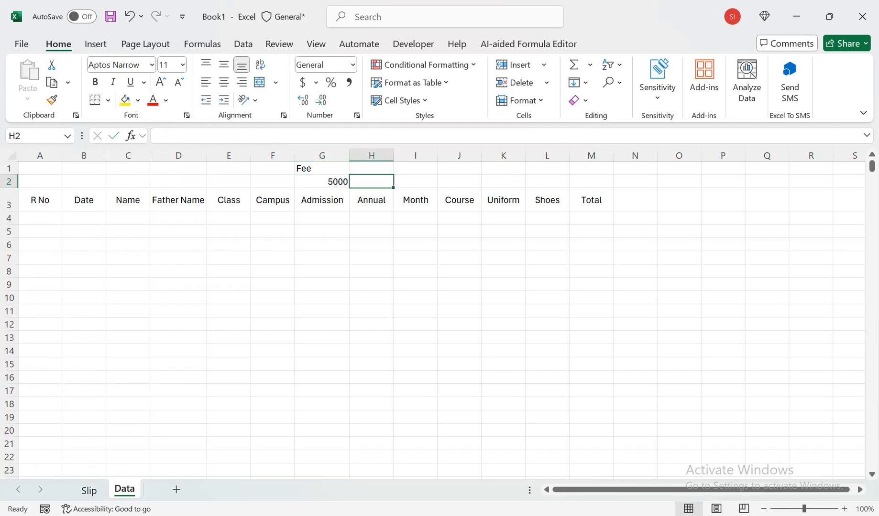
text(2000)
key(Tab)
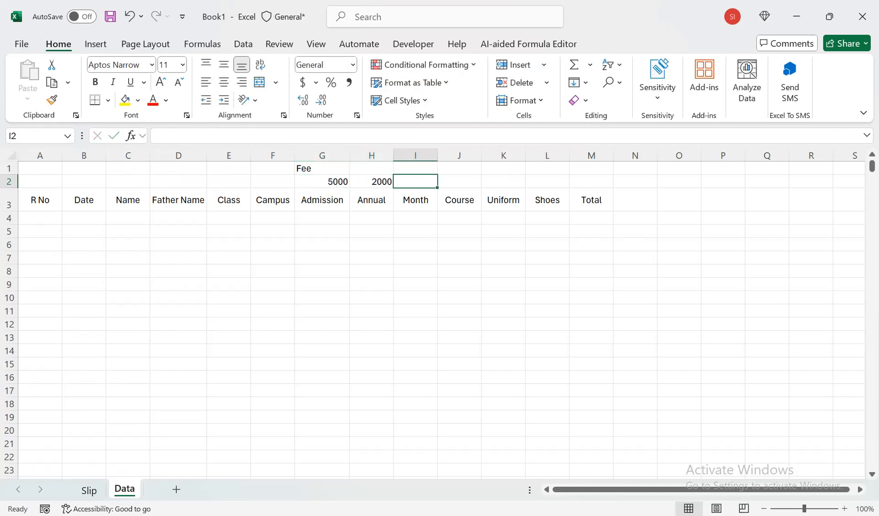
text(5000)
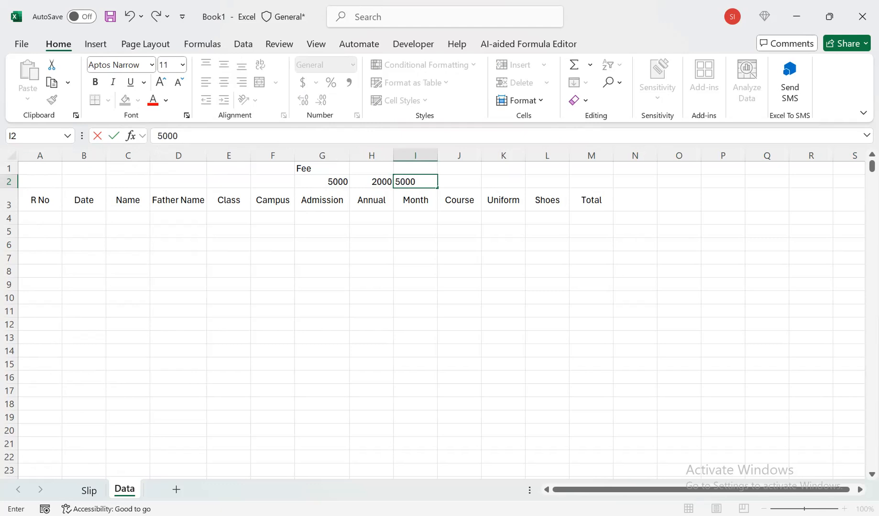
key(Return)
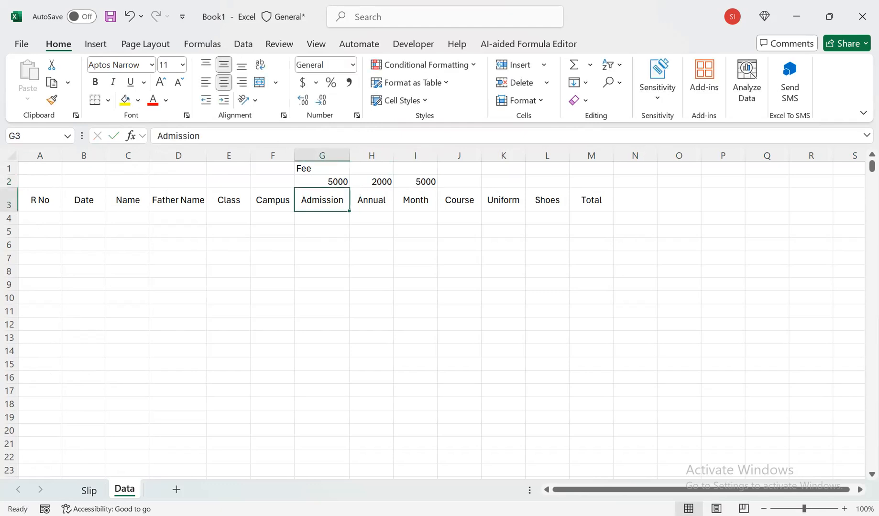
Step: Centre the fee amounts in G2:I2 and move the Fee label from G1 to F2
drag(416, 182, 329, 182)
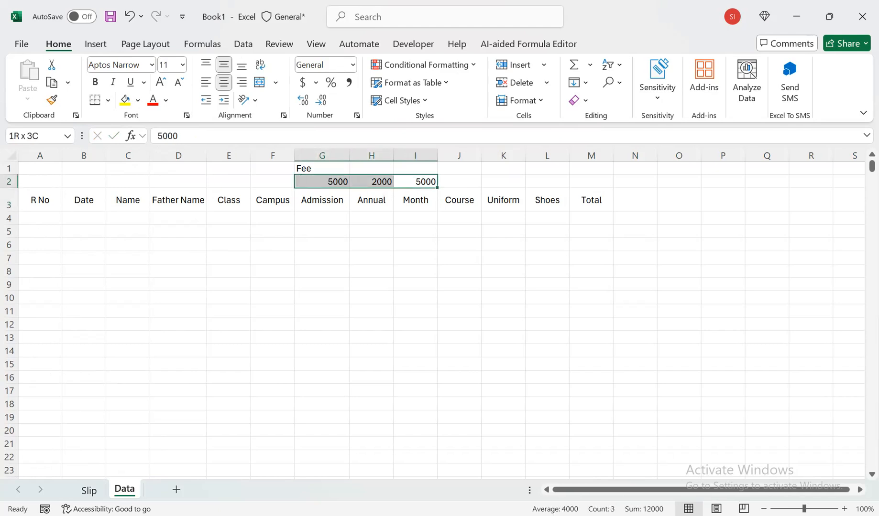
click(223, 82)
drag(322, 169, 416, 169)
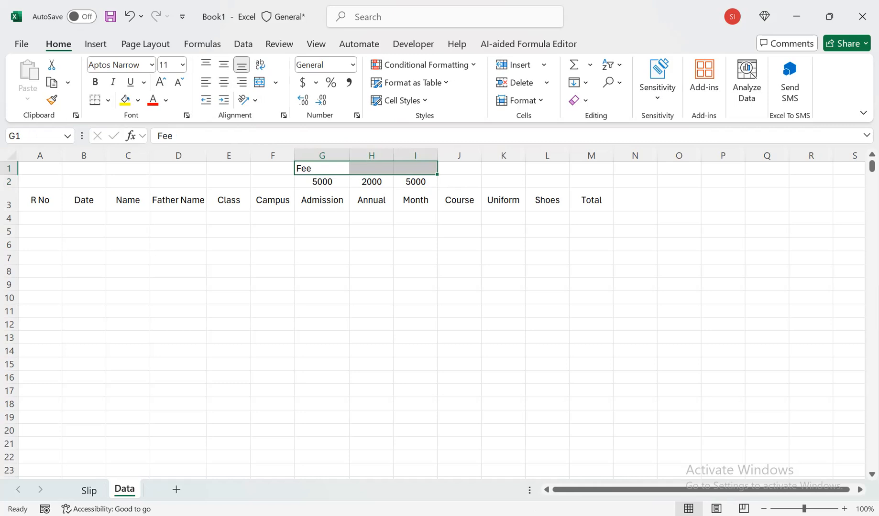
click(322, 168)
drag(316, 175, 274, 188)
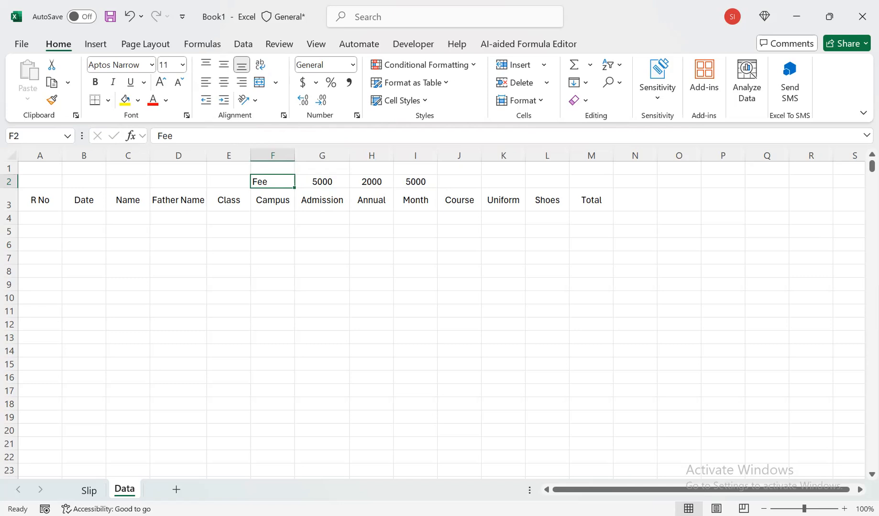
Step: Enter the remaining fees in J2:L2: 5600 for Course, 2000 for Uniform and 500 for Shoes
key(Right)
key(Right)
key(Right)
key(Right)
text(56)
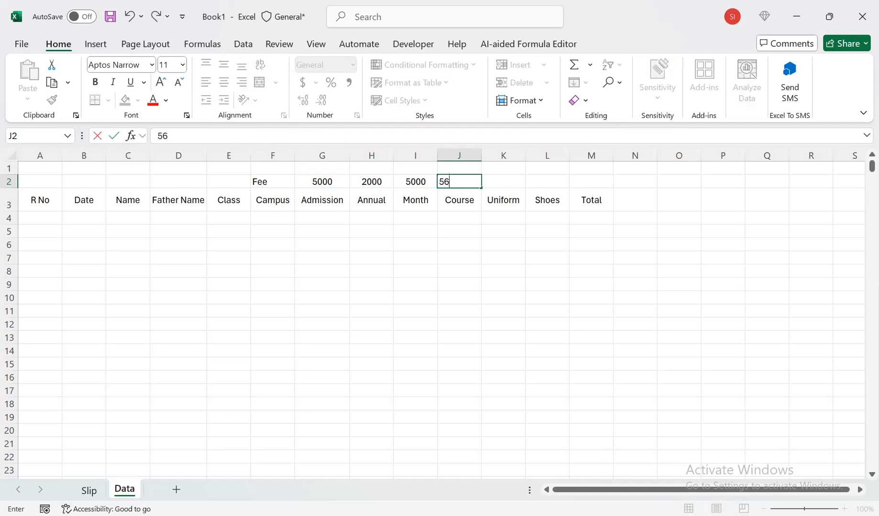
text(00)
key(Tab)
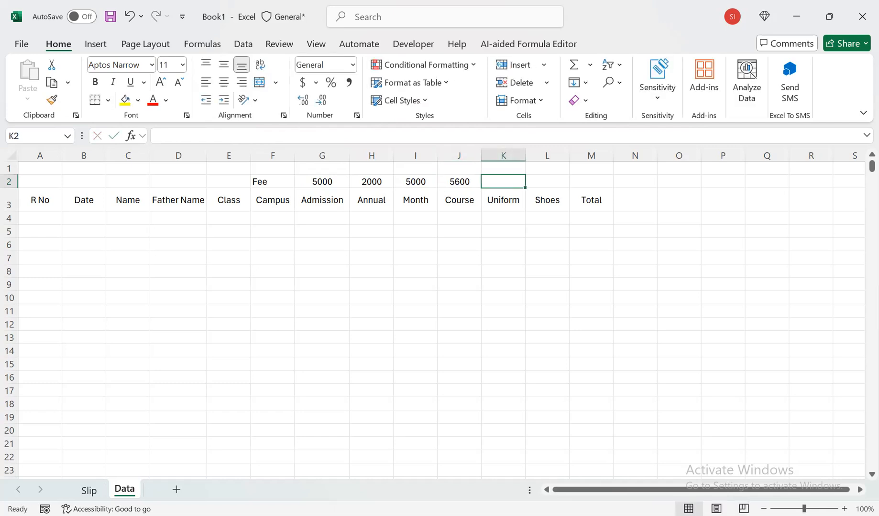
text(2000)
key(Tab)
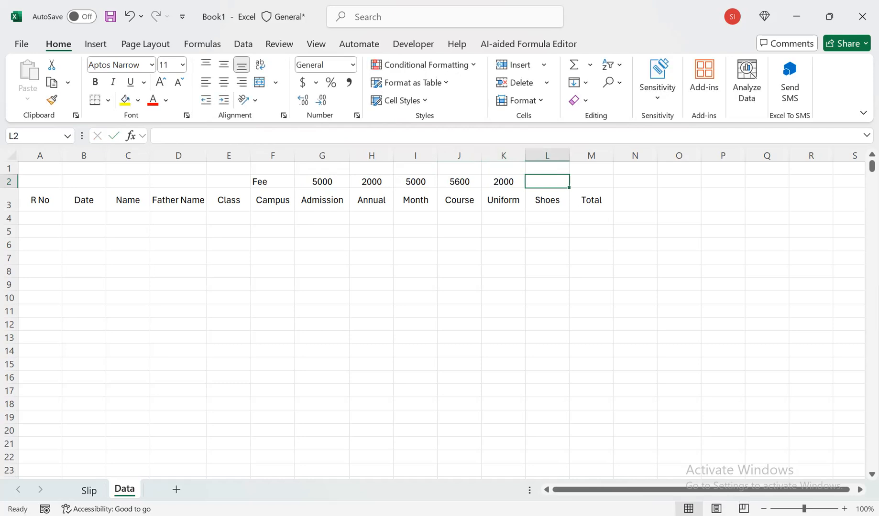
text(500)
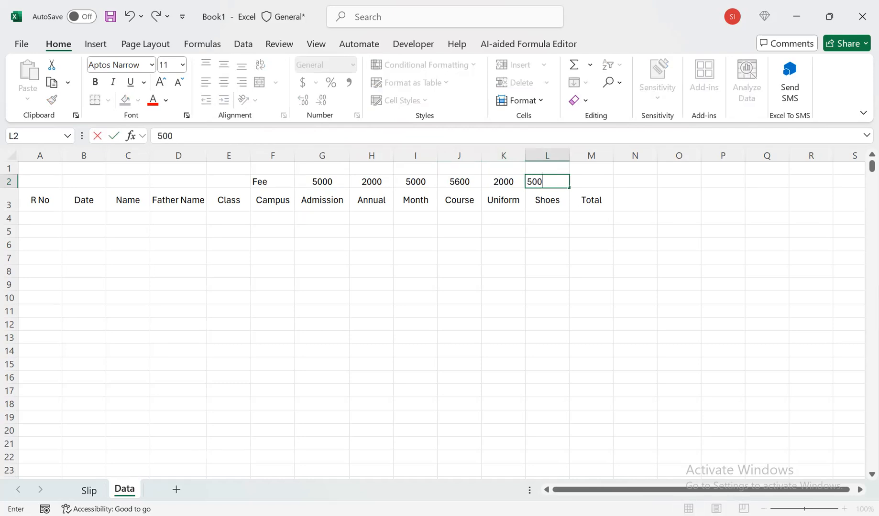
key(Tab)
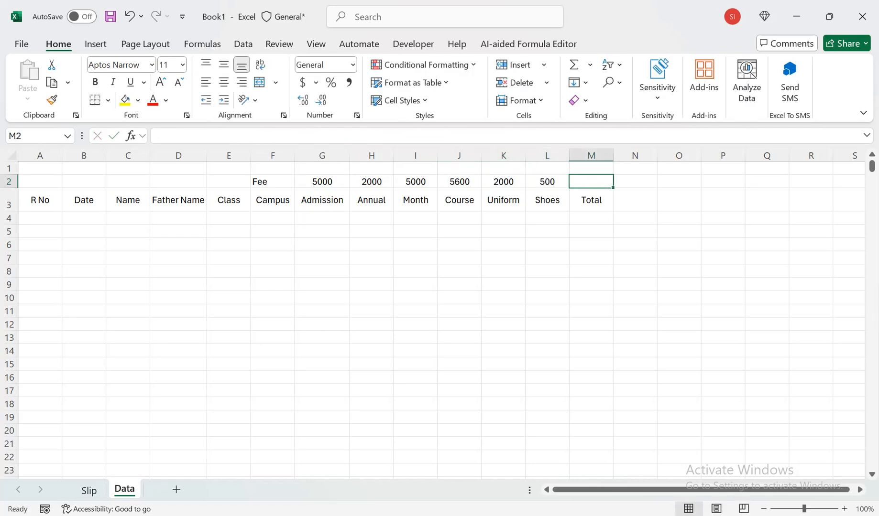
Step: Apply all borders to the table from the R No heading in A3 through M16
click(84, 219)
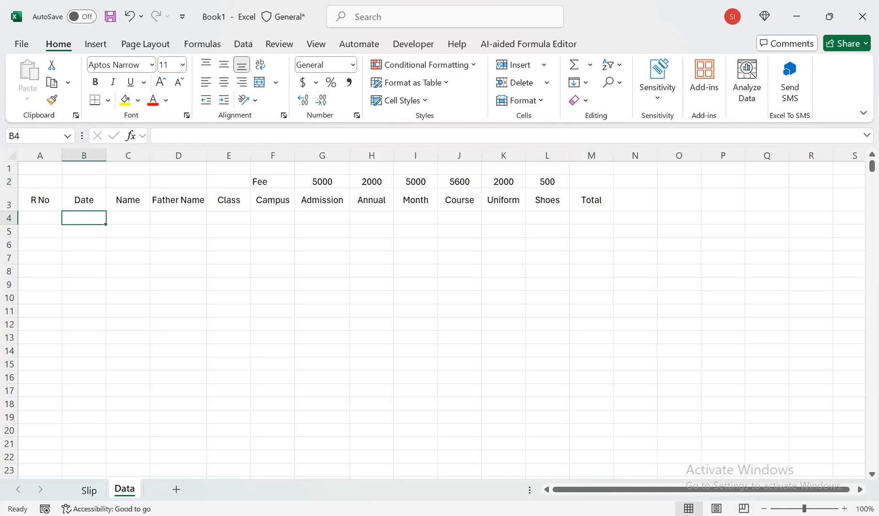
drag(591, 182, 40, 378)
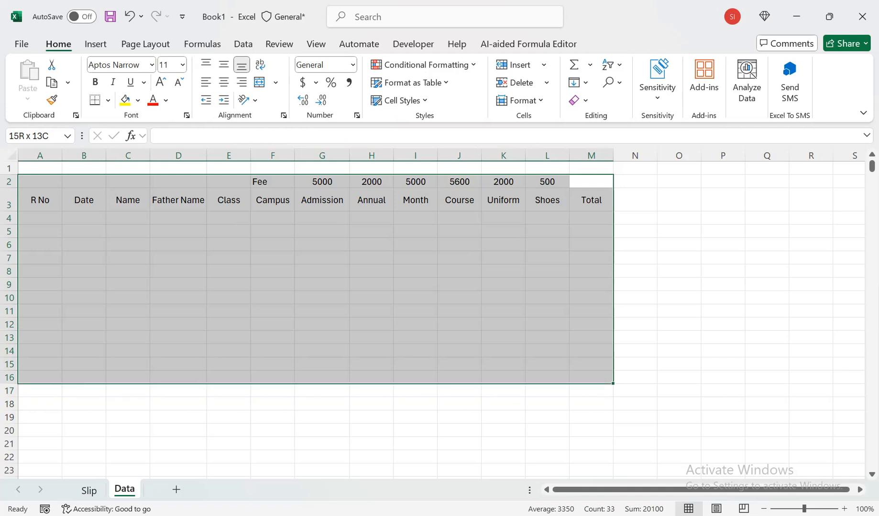
drag(40, 378, 40, 378)
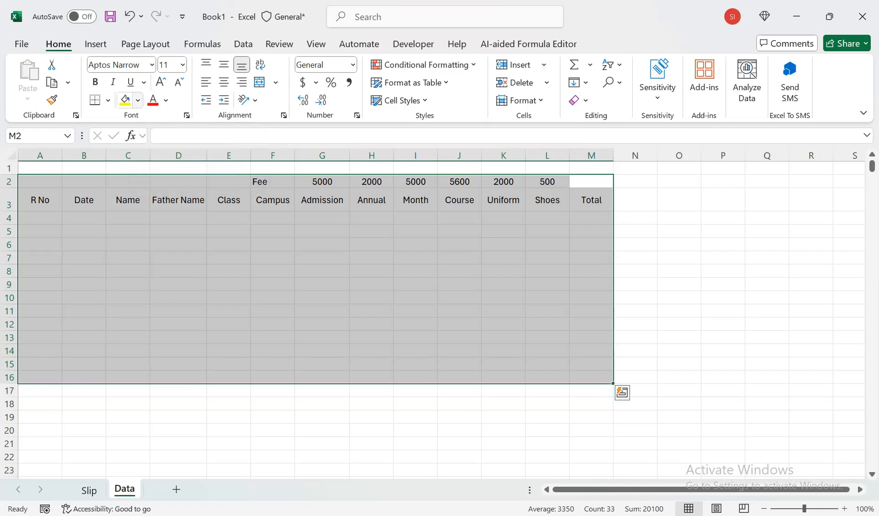
click(503, 284)
mouse_move(40, 200)
mouse_down()
mouse_move(458, 285)
mouse_move(591, 378)
mouse_up()
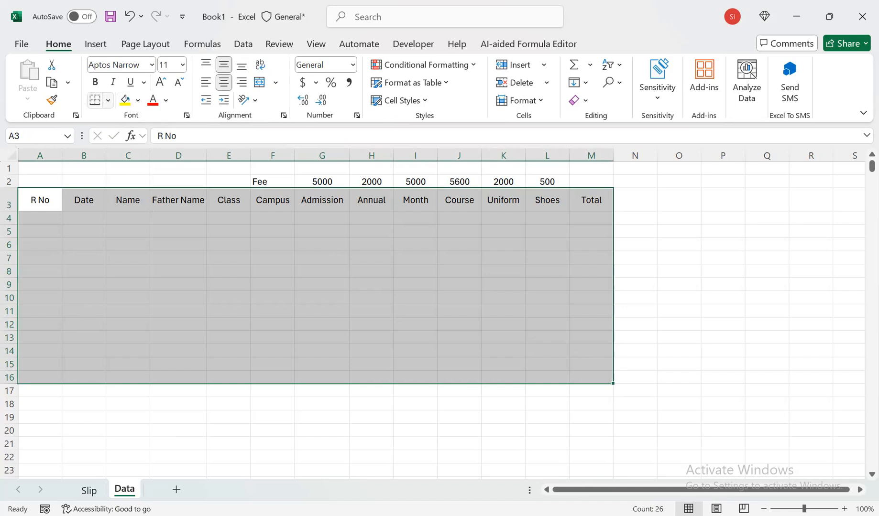
click(108, 100)
click(132, 242)
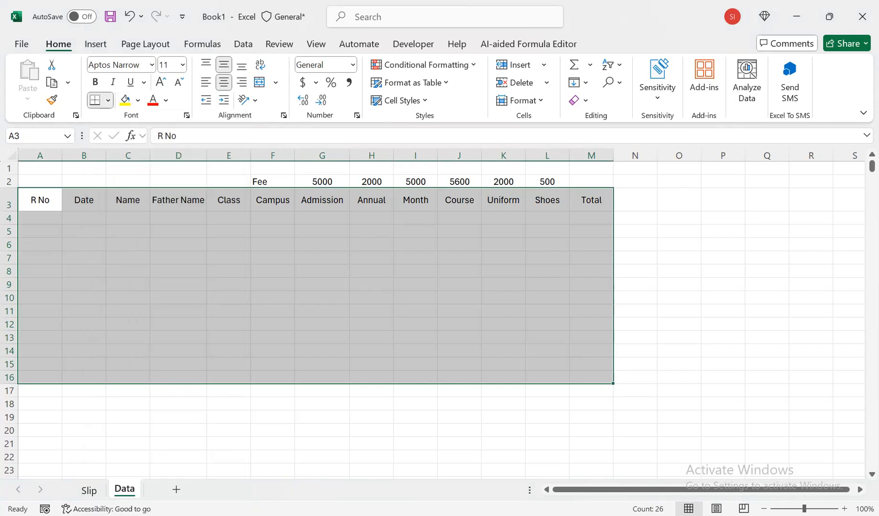
Step: Change the R No formula in A4 to =IF(B4="","",ROW()-3)
double_click(51, 219)
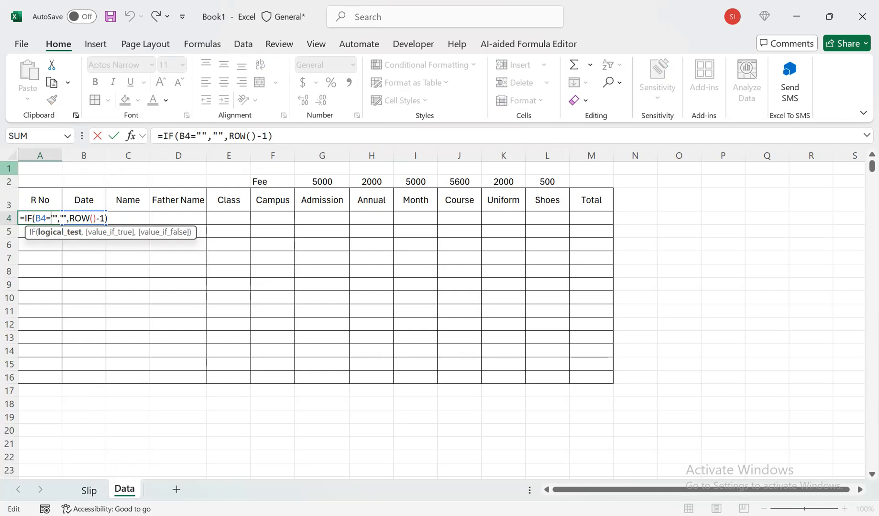
click(104, 219)
key(BackSpace)
text(3)
key(Return)
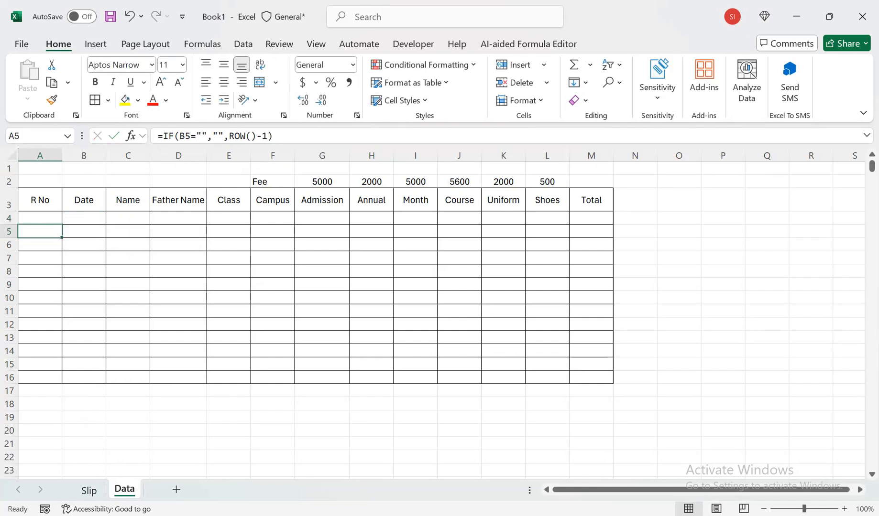
Step: Test the automatic R No numbering by entering rg in B4, and delete the test entry
click(84, 219)
text(rg)
click(128, 245)
click(40, 205)
click(40, 219)
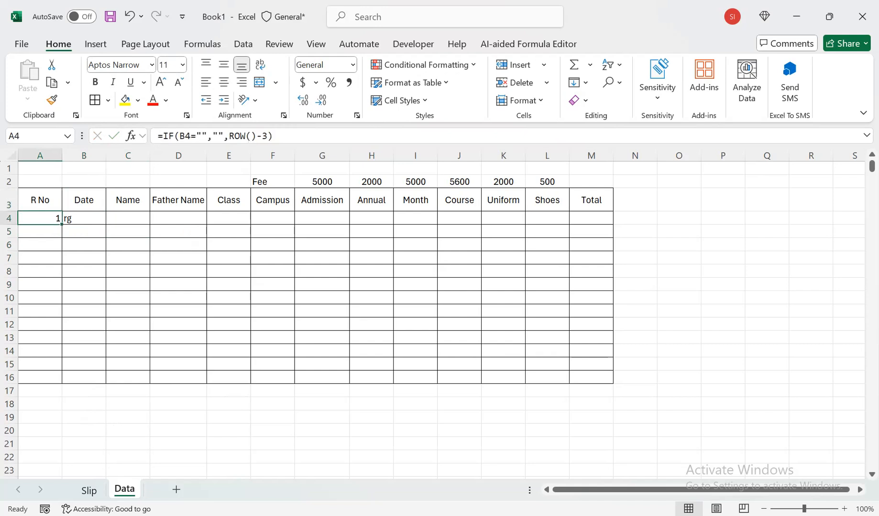
click(83, 218)
key(Delete)
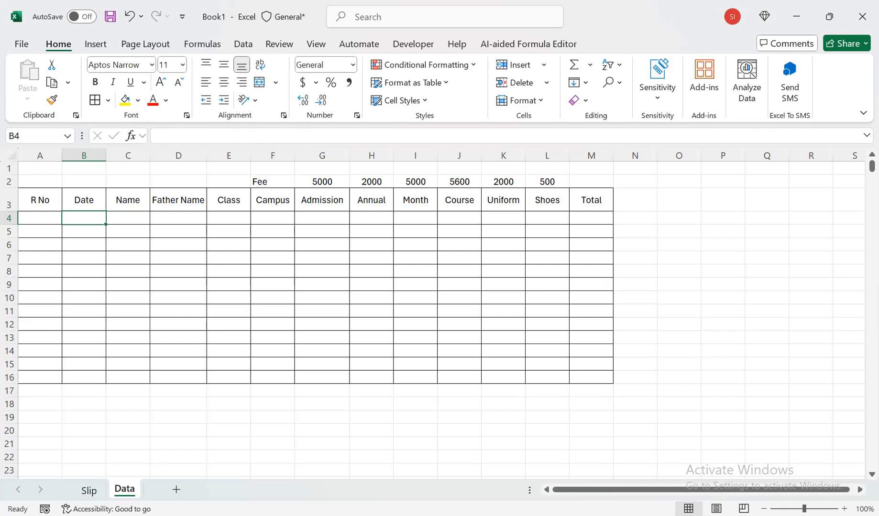
Step: Extend the table's all-borders formatting over the range A4:M33
drag(321, 218, 547, 377)
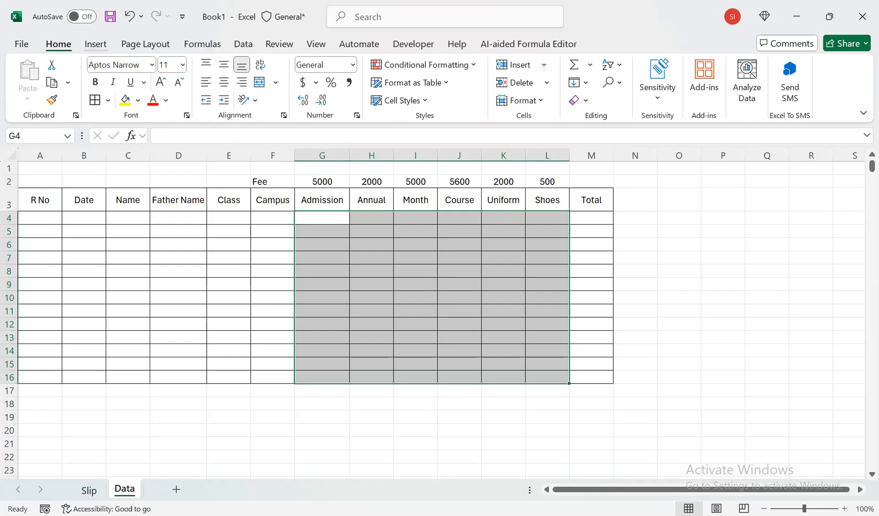
click(95, 43)
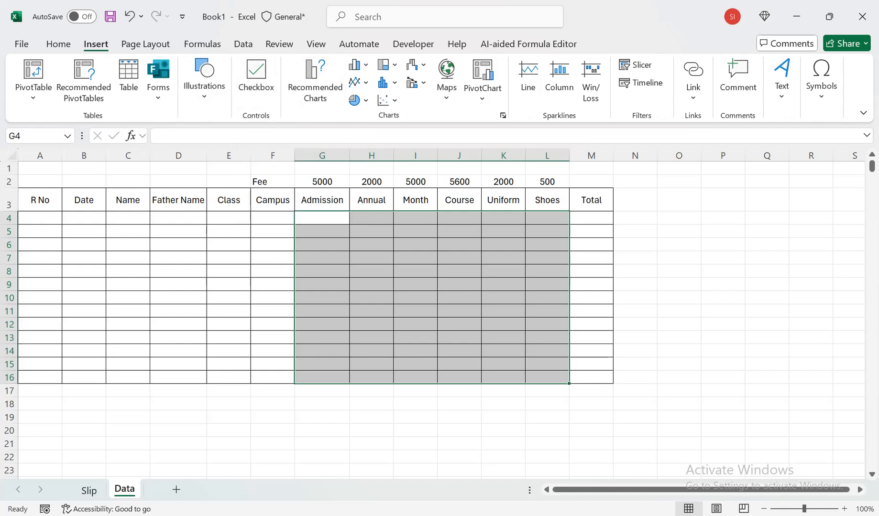
drag(39, 218, 607, 452)
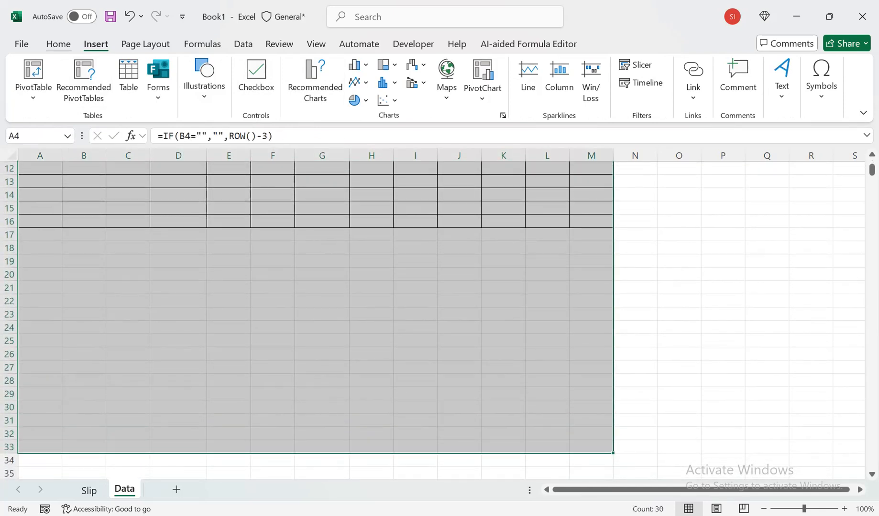
click(58, 44)
click(94, 100)
scroll(316, 296, up, 4)
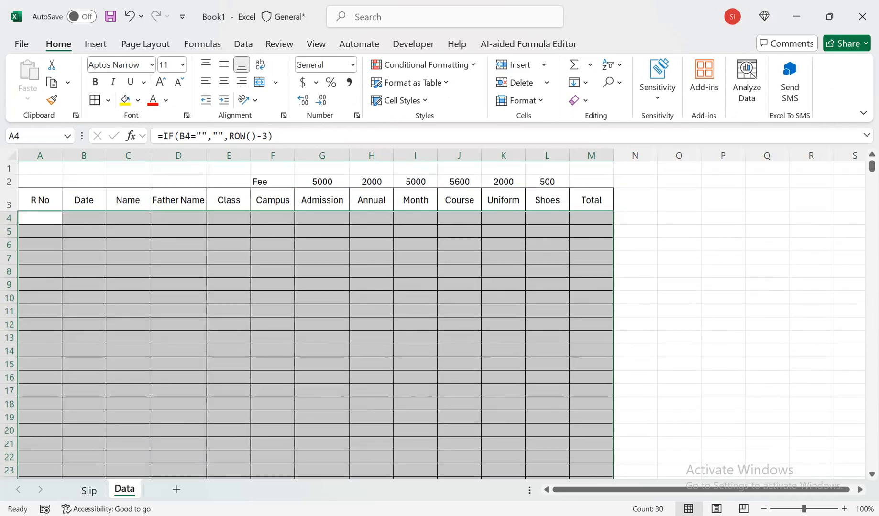
Step: Insert checkboxes in all record cells of the Admission to Shoes columns, G4:L33
click(96, 44)
click(322, 244)
click(322, 218)
drag(322, 218, 569, 211)
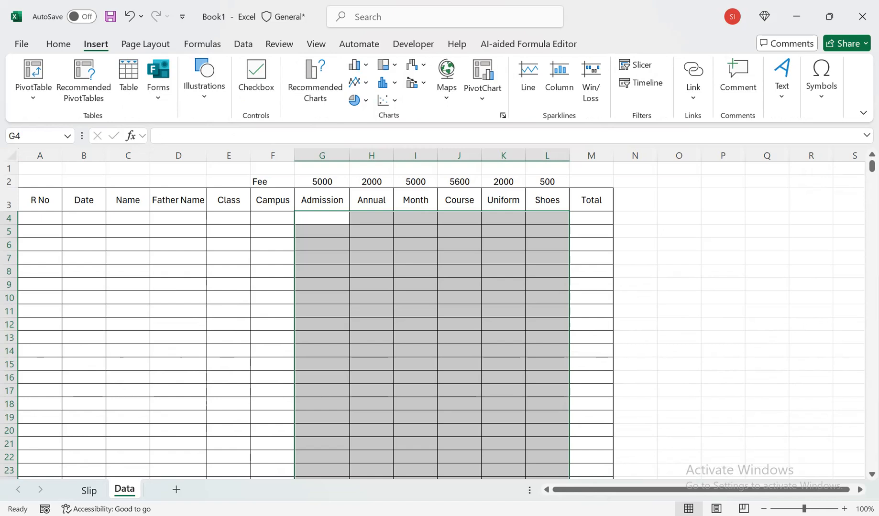
click(256, 79)
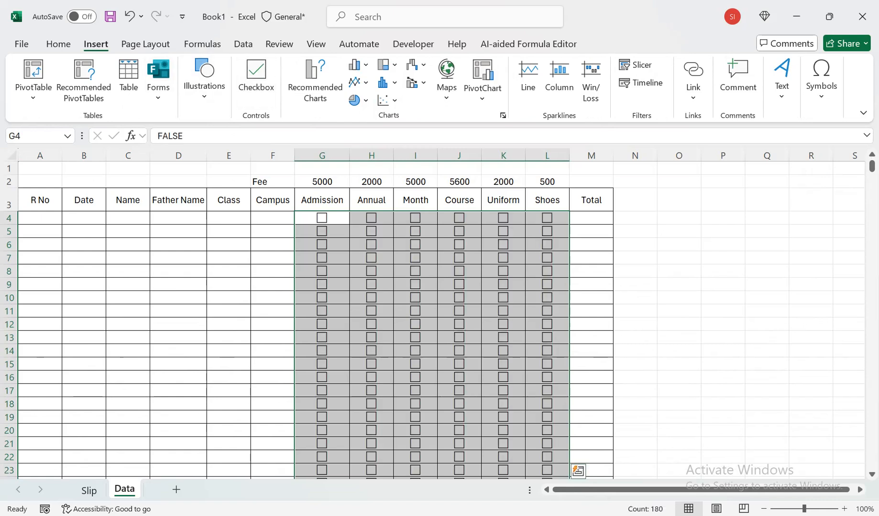
click(591, 200)
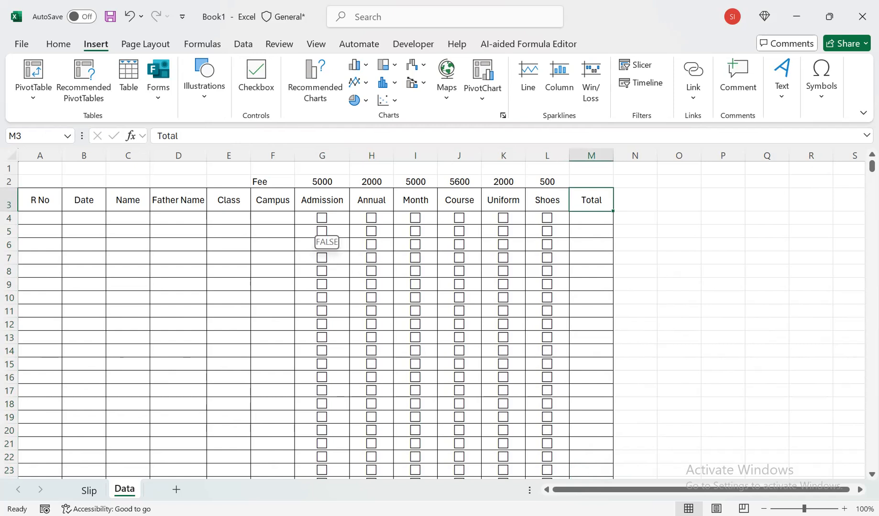
Step: Try out the Admission and Annual checkboxes in row 4 by ticking and unticking both
click(321, 219)
click(322, 218)
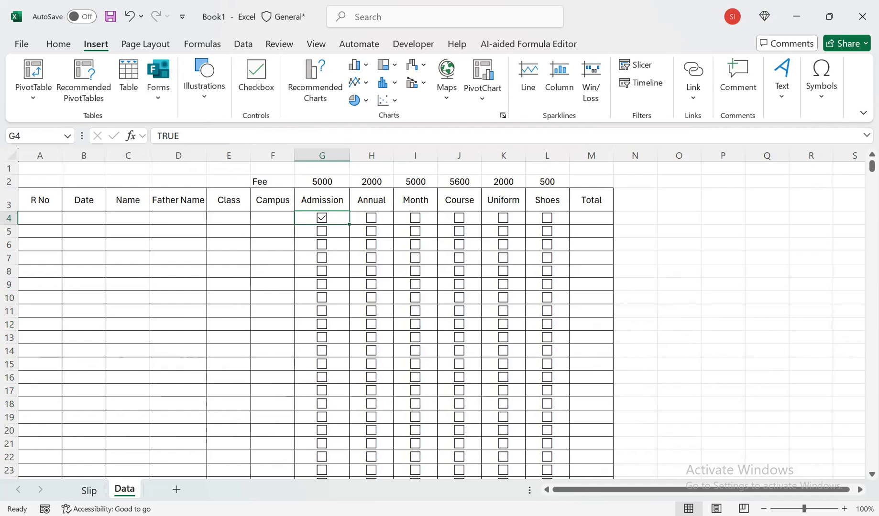
click(371, 218)
key(space)
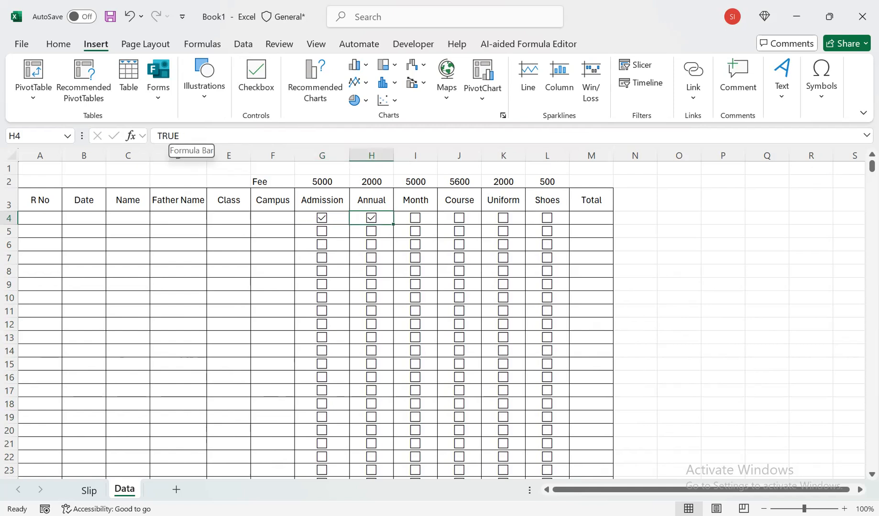
key(Left)
key(space)
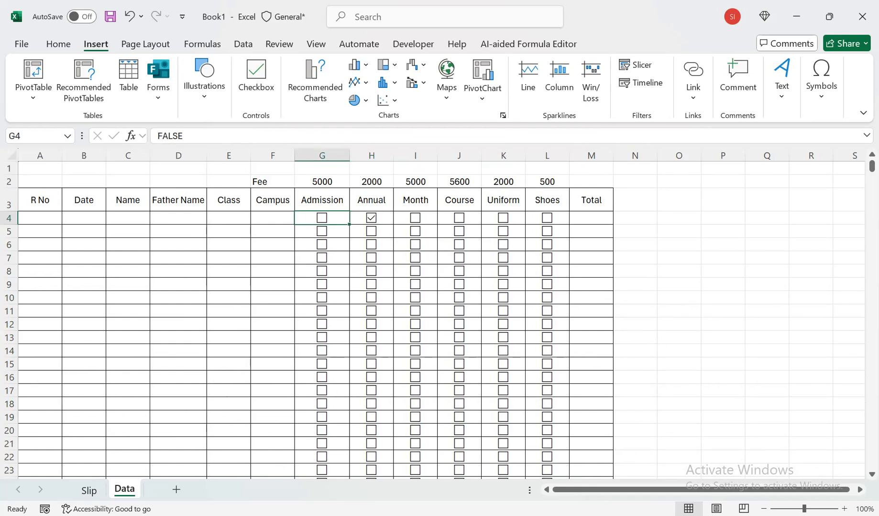
key(Right)
key(space)
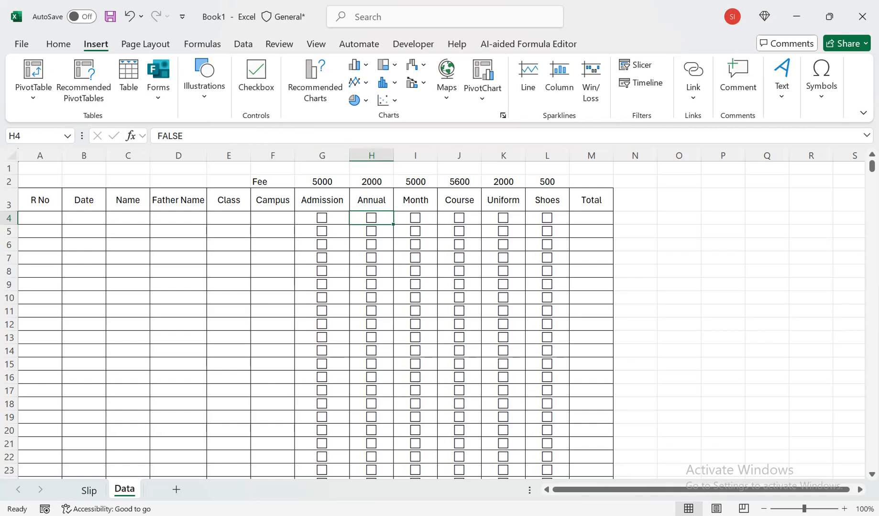
Step: Start a helper list beside the table with the heading Mont in S3 and the entry 1st in S4
drag(811, 218, 849, 232)
click(723, 200)
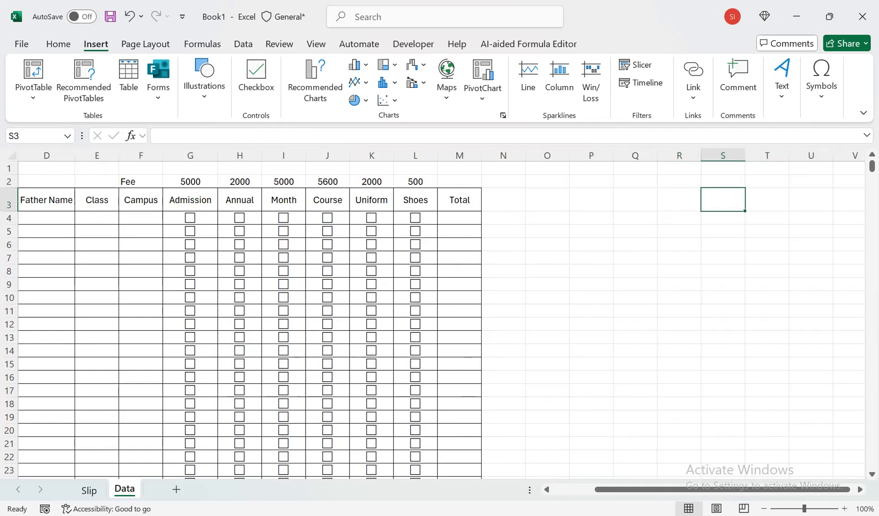
text(Mont)
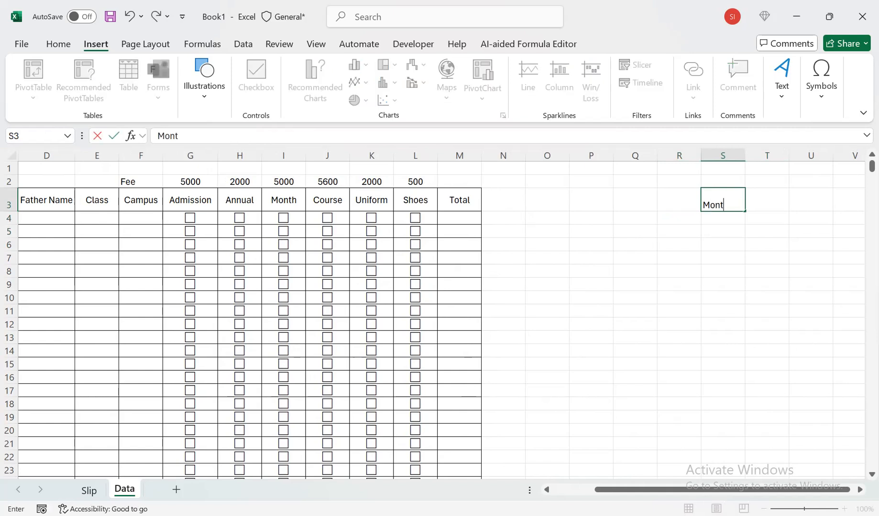
key(Return)
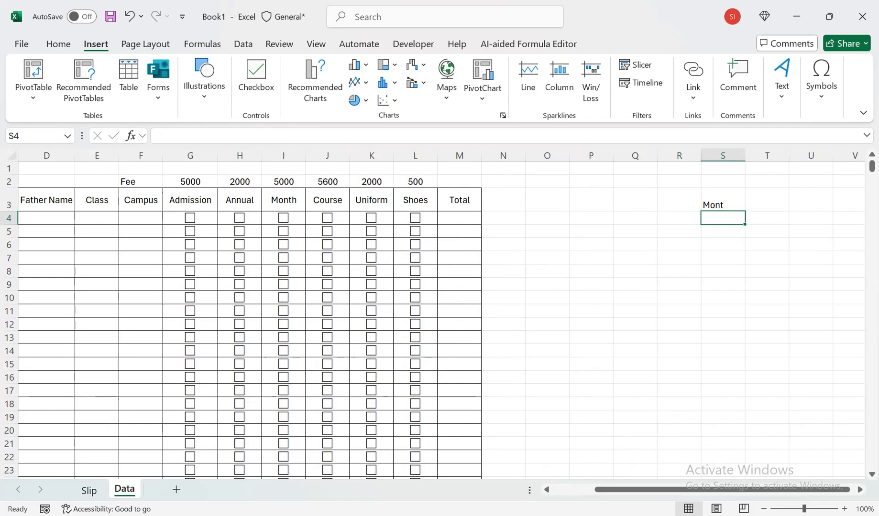
text(1St)
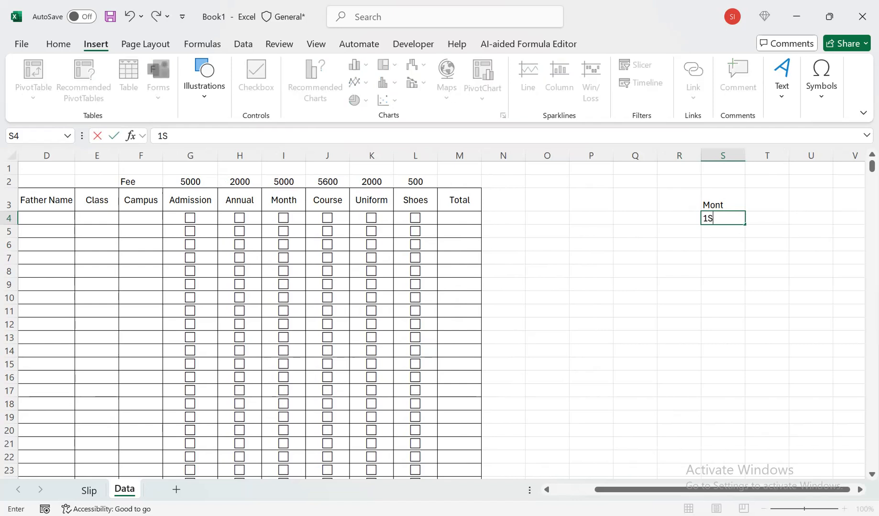
key(Return)
key(Up)
key(F2)
key(BackSpace)
text(s)
key(Right)
Step: Format the letters st of 1st in S4 as superscript with strikethrough off
key(shift+Left)
key(shift+Left)
key(alt+h)
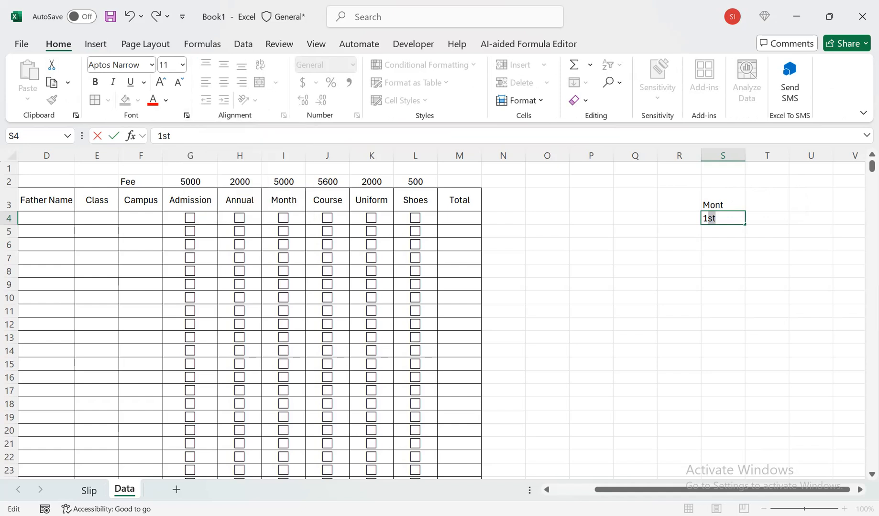
key(ctrl+shift+f)
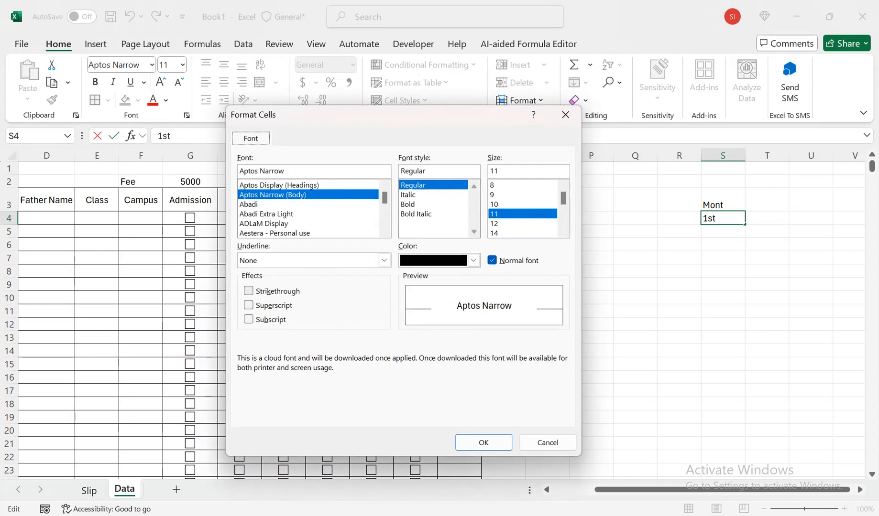
key(alt+k)
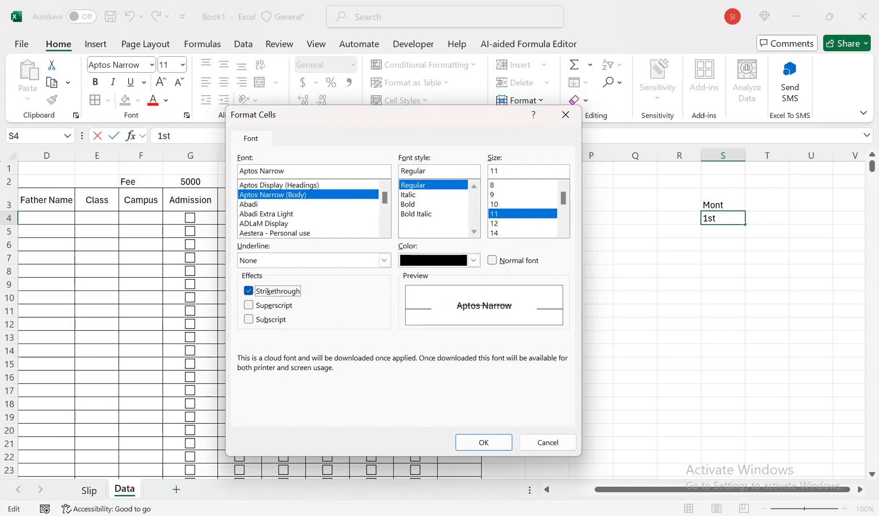
key(Return)
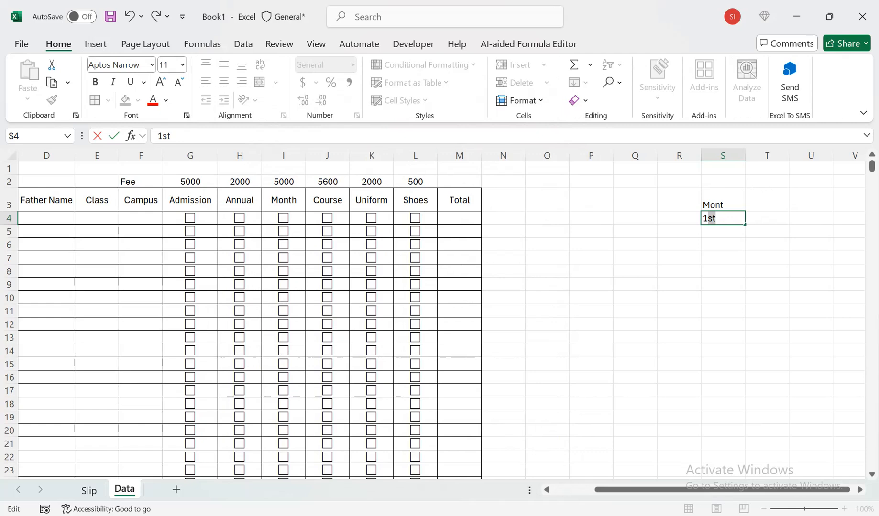
click(187, 115)
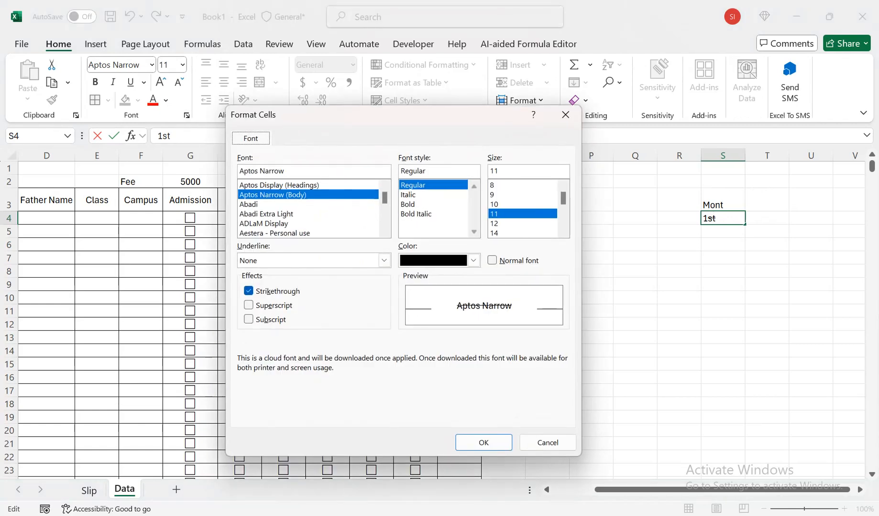
key(alt+e)
key(alt+k)
key(Return)
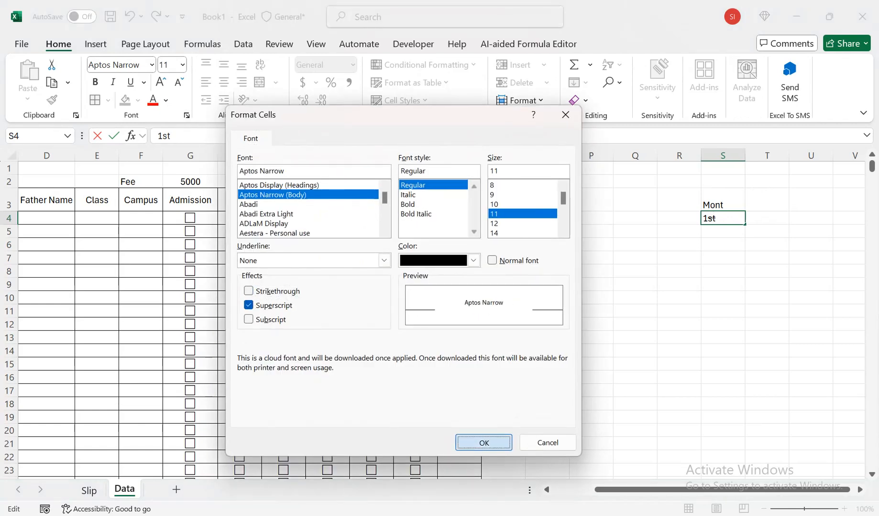
click(767, 298)
Step: Fill the ordinal series from S4 down to S8, ending at 5th
click(722, 219)
drag(744, 226, 744, 275)
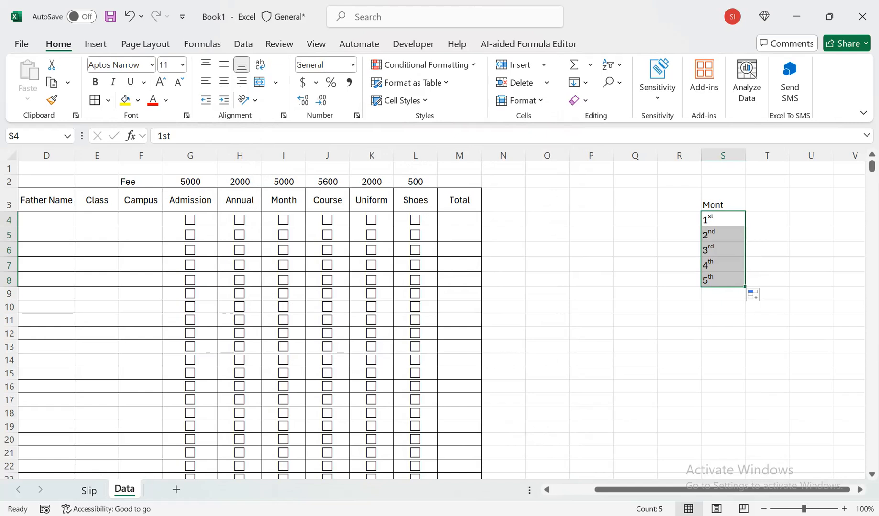
click(767, 200)
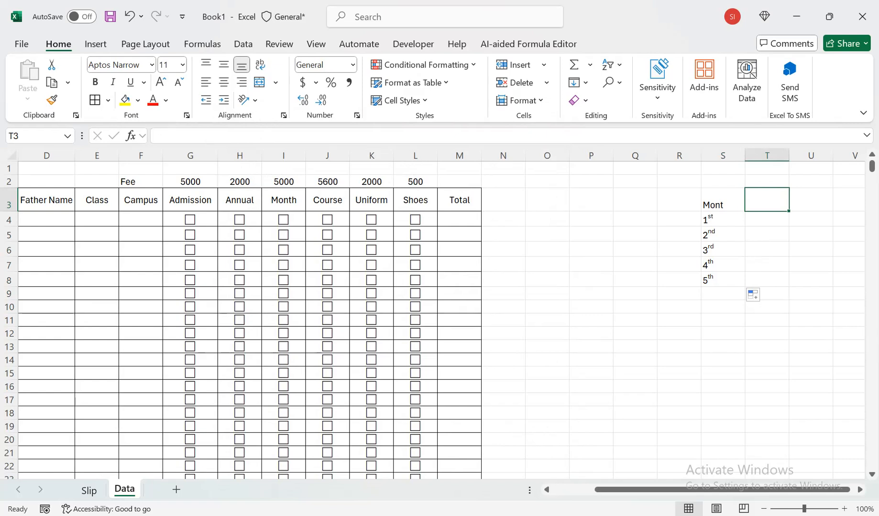
Step: Enter the list numbers 1, 2 and 3 in T4:T6 beside the ordinals
click(767, 218)
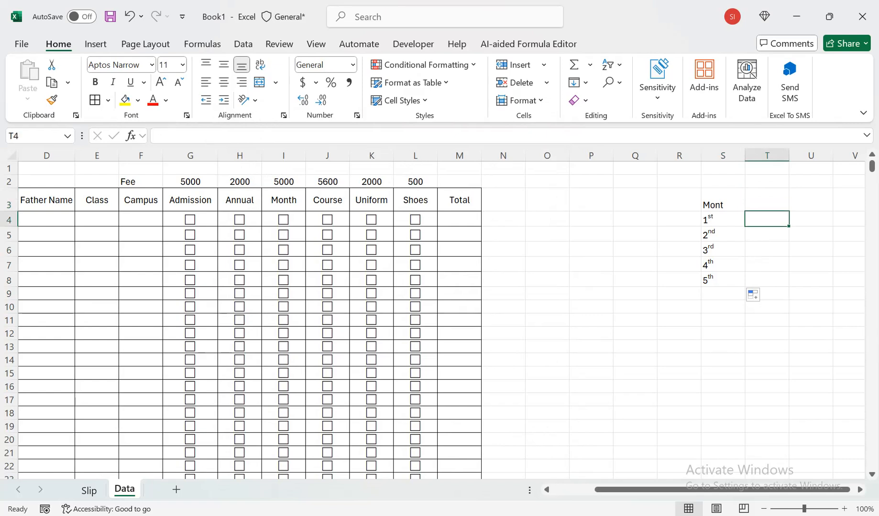
text(12)
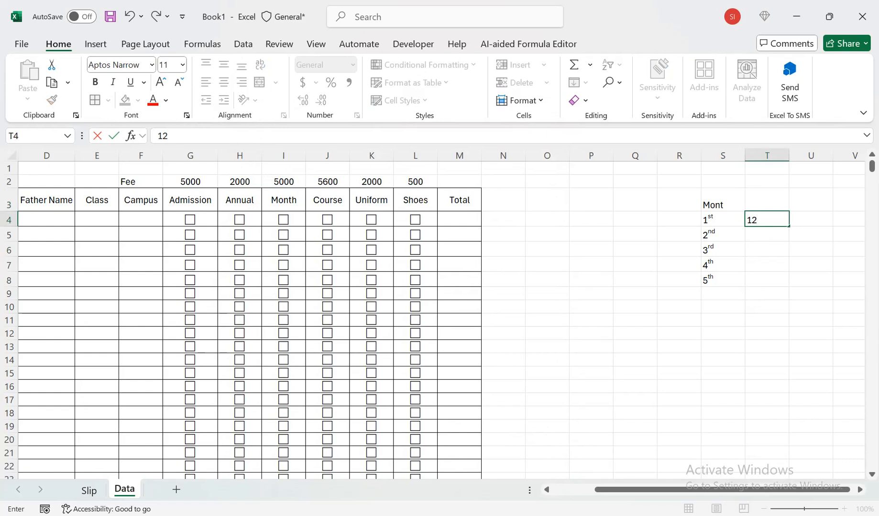
key(BackSpace)
key(Return)
text(2)
key(Return)
text(3)
key(Return)
Step: Apply list data validation to Campus cells F4:F33, using the numbers in T4:T6 as the source
drag(141, 219, 143, 474)
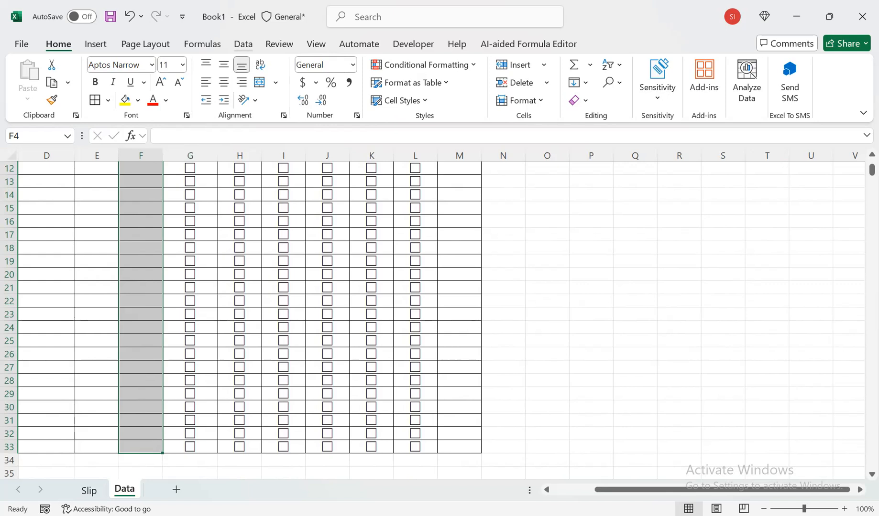
click(243, 43)
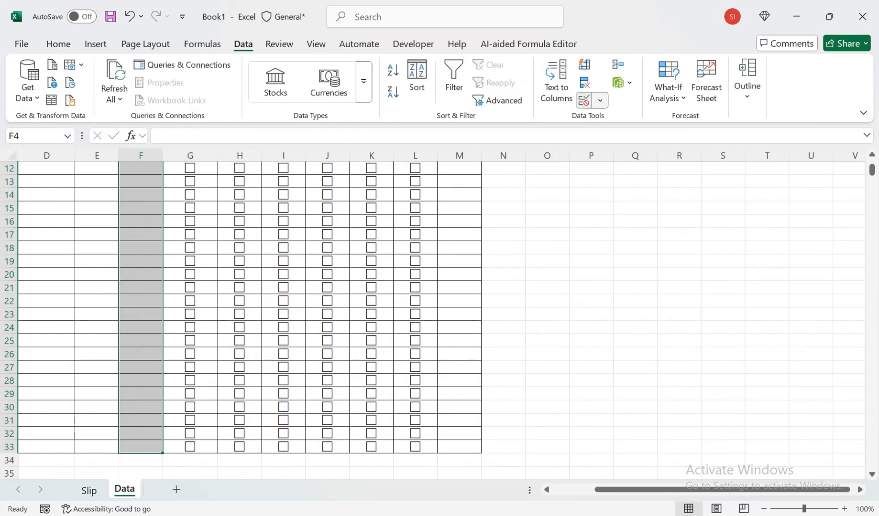
click(599, 100)
click(632, 120)
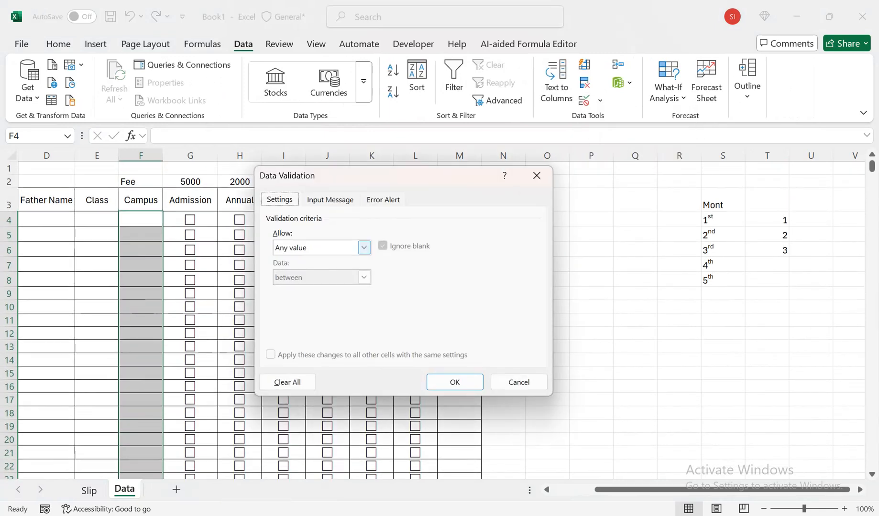
click(363, 247)
click(316, 290)
click(373, 306)
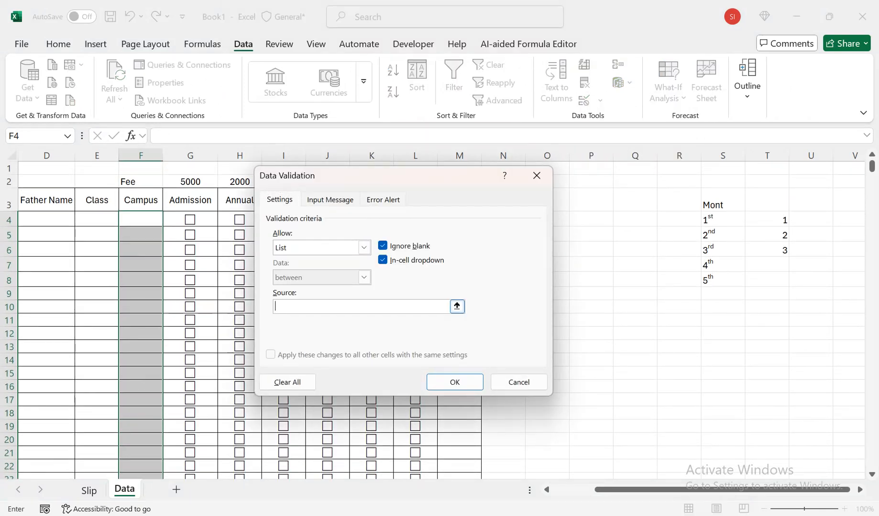
drag(769, 221, 774, 251)
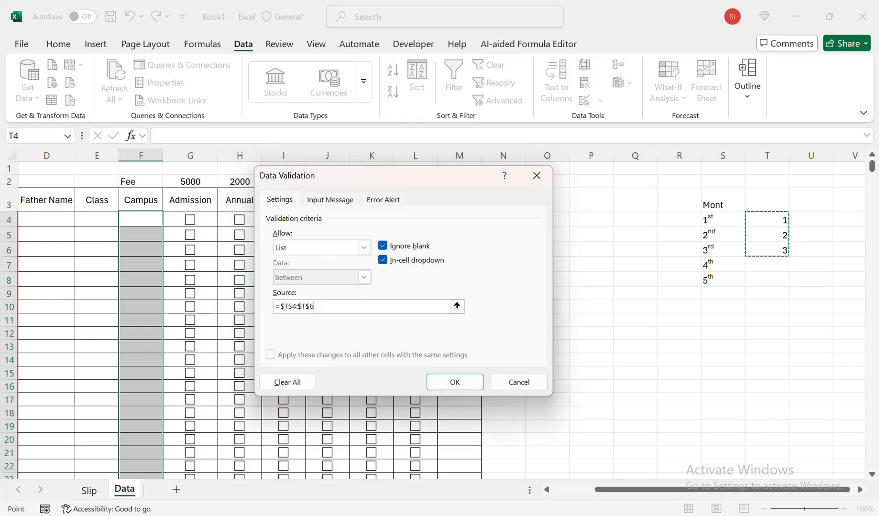
click(450, 377)
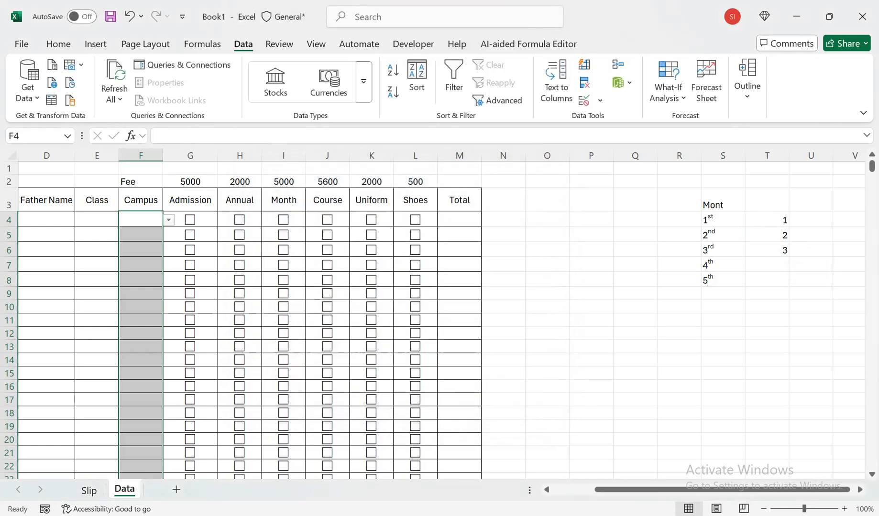
Step: Apply list data validation to Class cells E4:E33, using the ordinals in S4:S8 as the source
drag(96, 219, 119, 466)
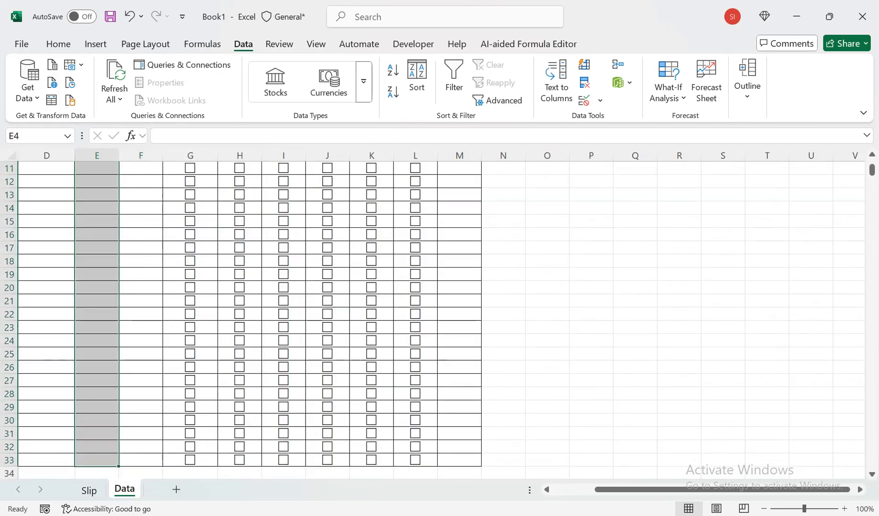
drag(871, 170, 872, 162)
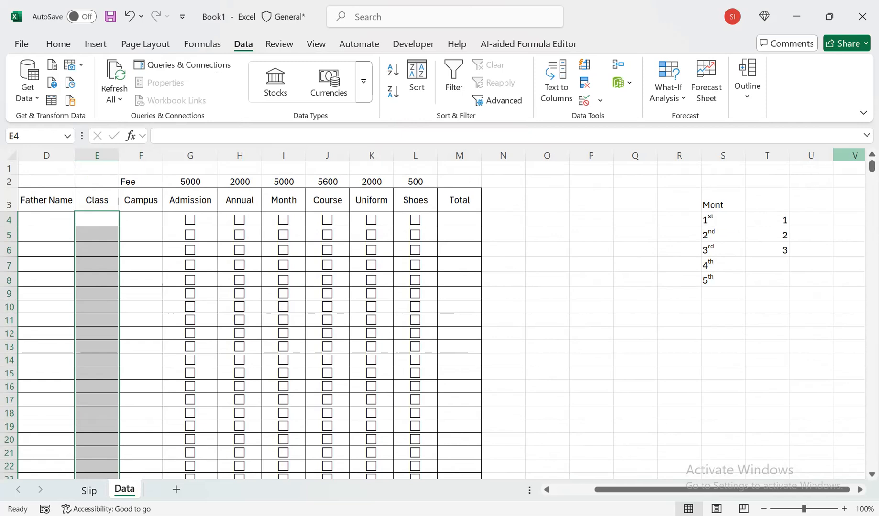
click(599, 100)
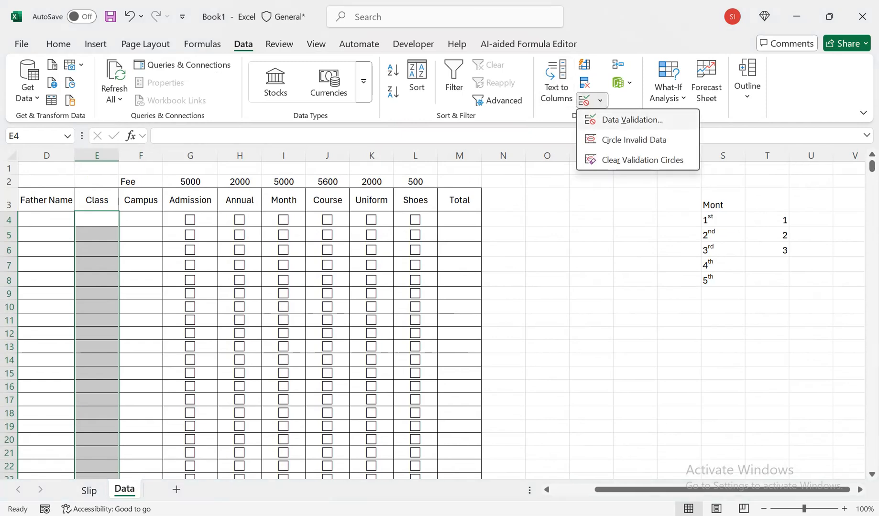
click(631, 119)
click(363, 247)
click(316, 289)
click(361, 307)
drag(712, 220, 726, 283)
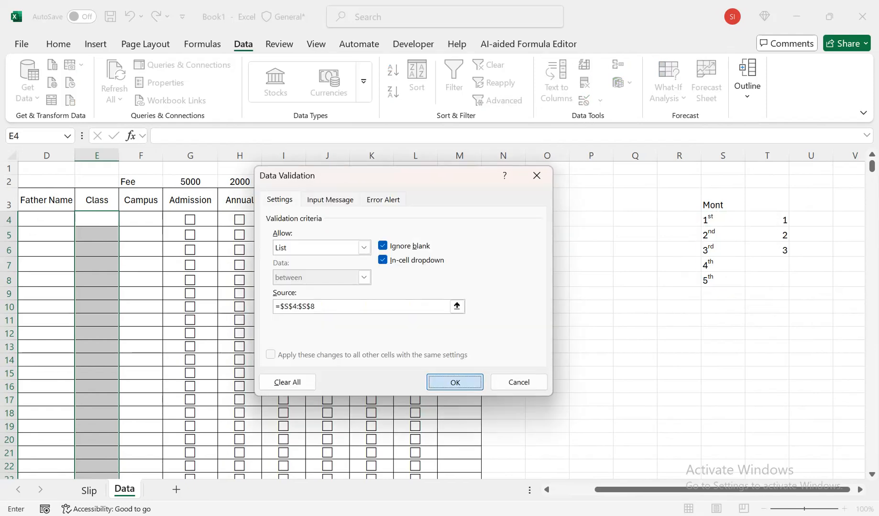
click(452, 381)
Step: Fill the header row A3:M3 with light blue and make its text bold
drag(663, 489, 620, 489)
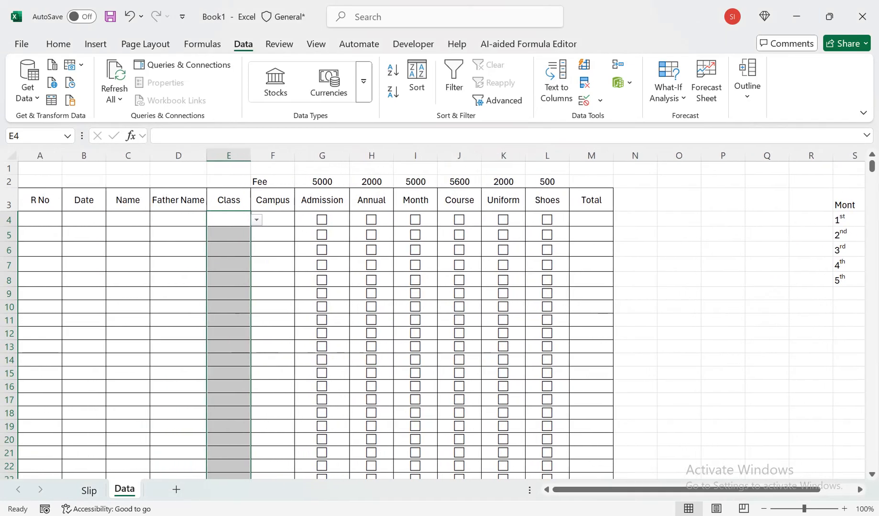
drag(591, 201, 41, 202)
click(58, 44)
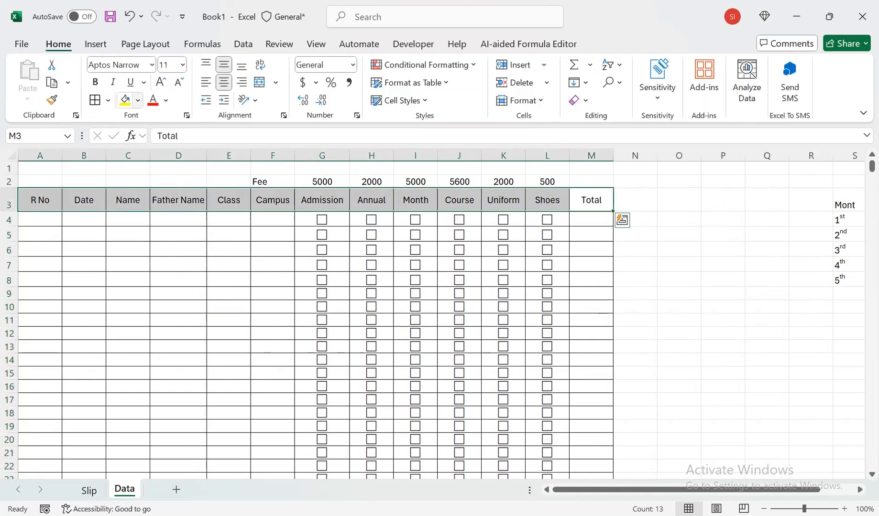
click(138, 100)
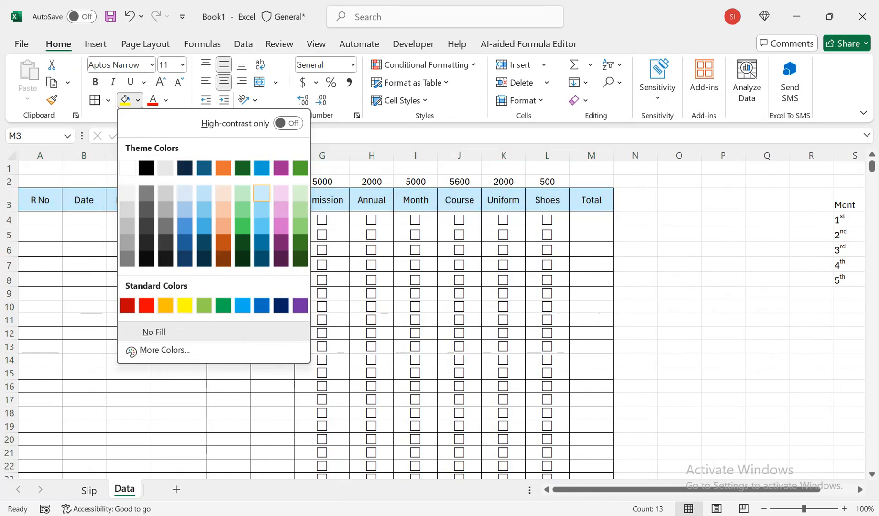
click(261, 194)
click(96, 82)
click(273, 234)
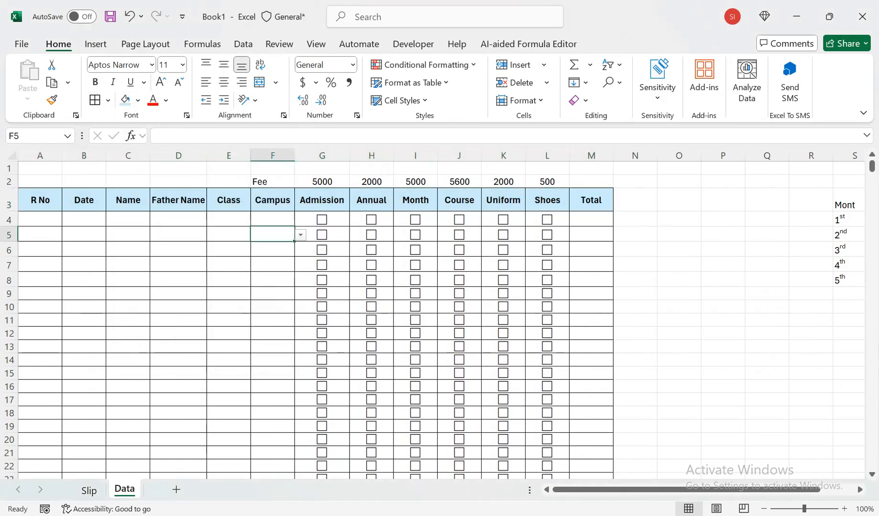
click(273, 220)
click(40, 220)
click(84, 219)
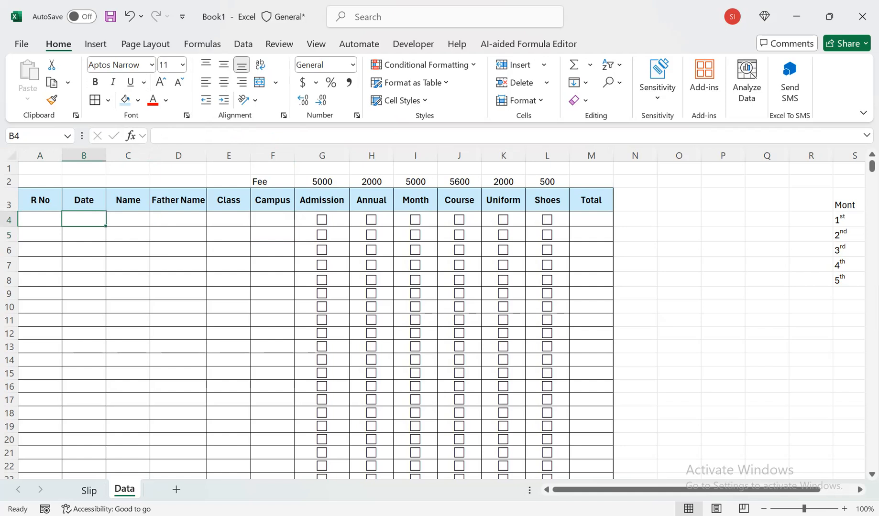
Step: Insert a column before Total, head it Bags in M3, and enter its fee of 1500 in M2
click(591, 219)
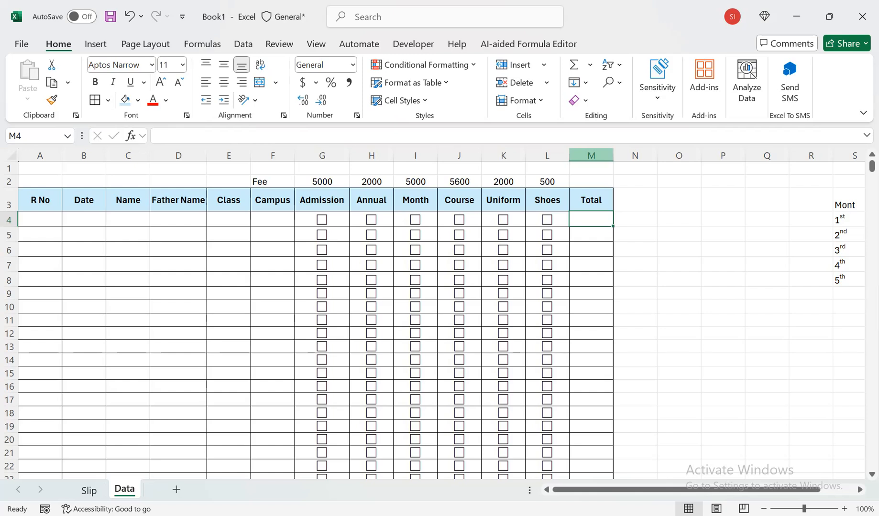
right_click(592, 156)
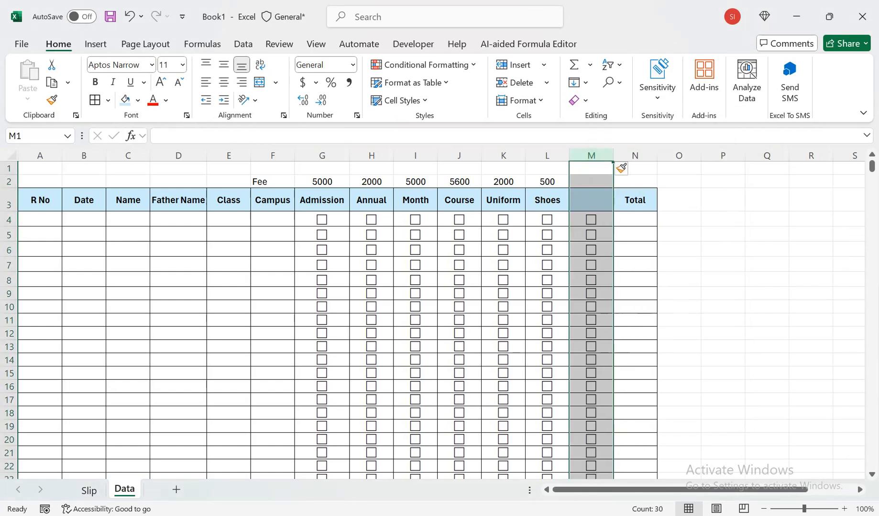
click(590, 200)
text(Bags)
key(Tab)
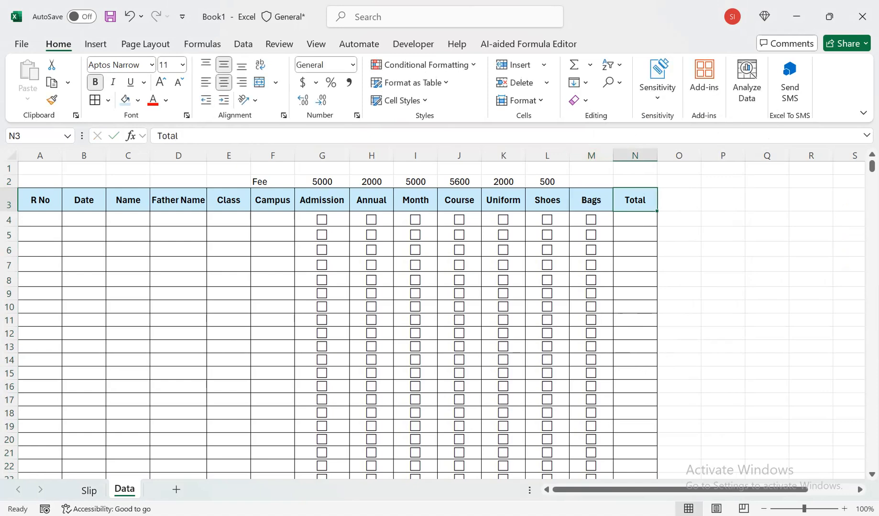
click(591, 182)
text(1500)
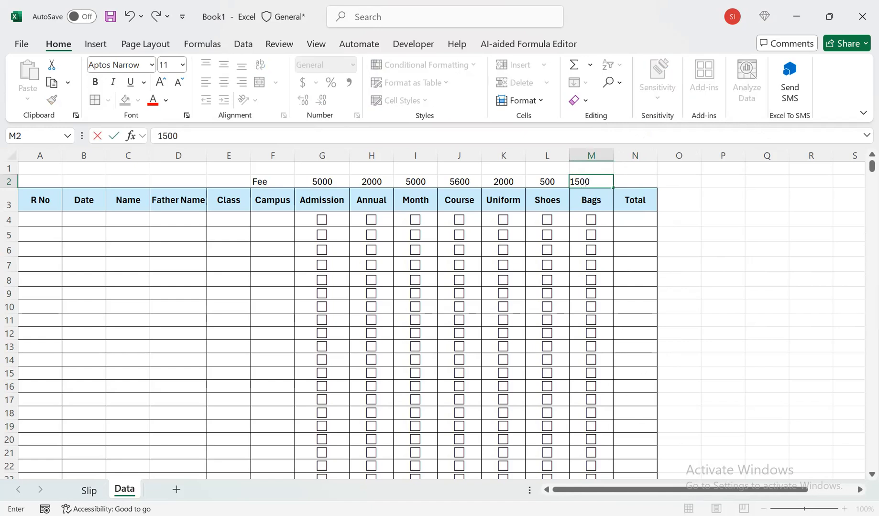
key(Return)
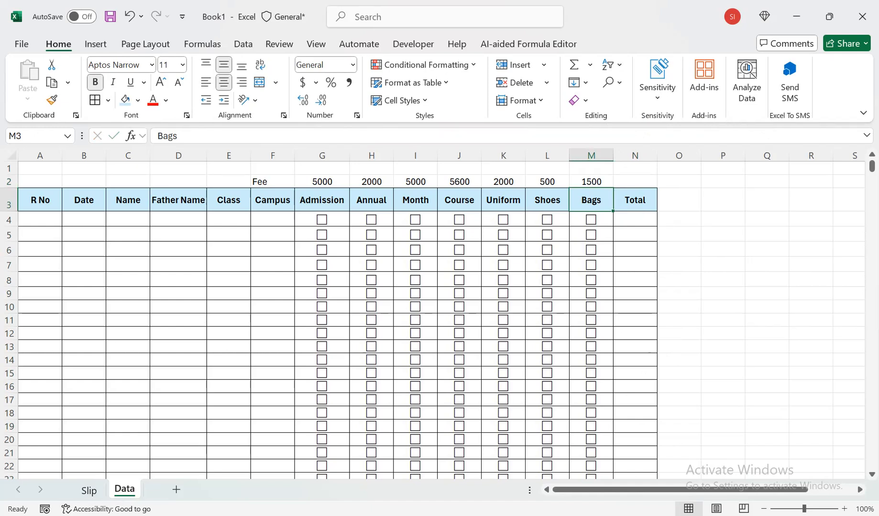
Step: Enter =SUMIF(G4:M4,TRUE,$G$2:$M$2) in N4 and fill the formula down the Total column
click(635, 220)
text(=sumif)
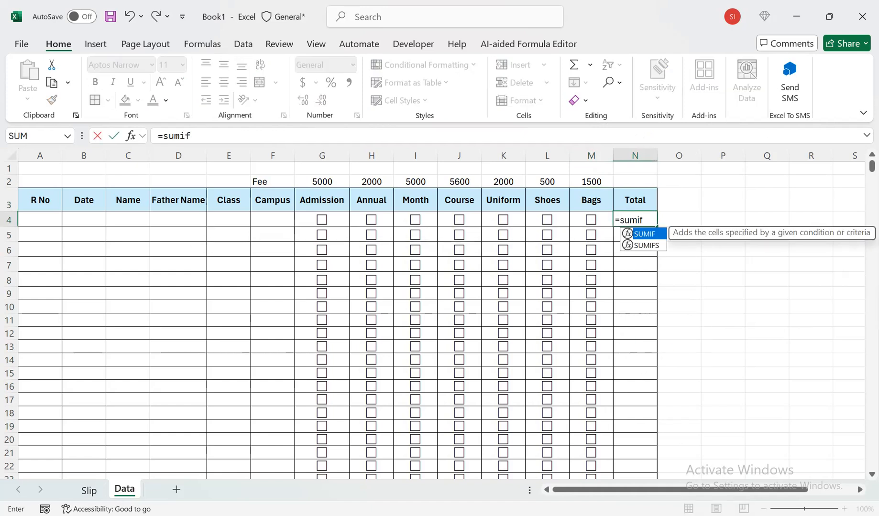
key(Tab)
drag(591, 219, 303, 220)
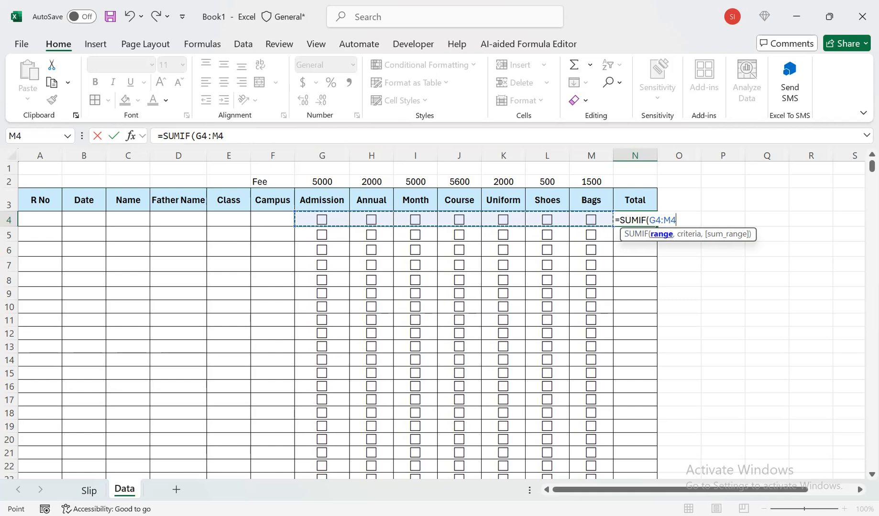
text(,)
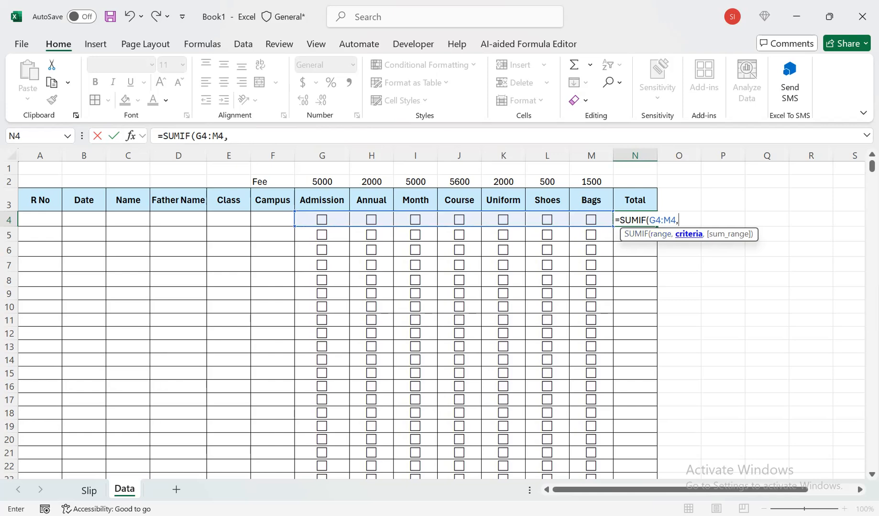
text(true)
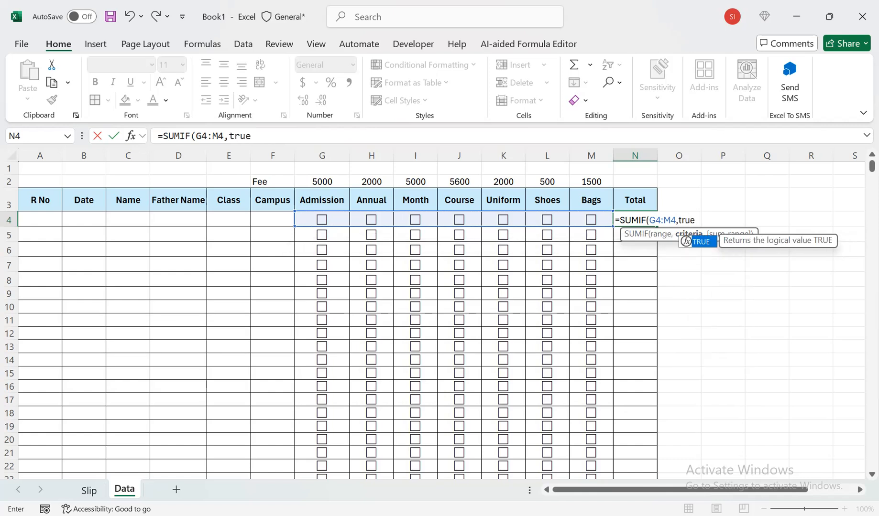
key(Tab)
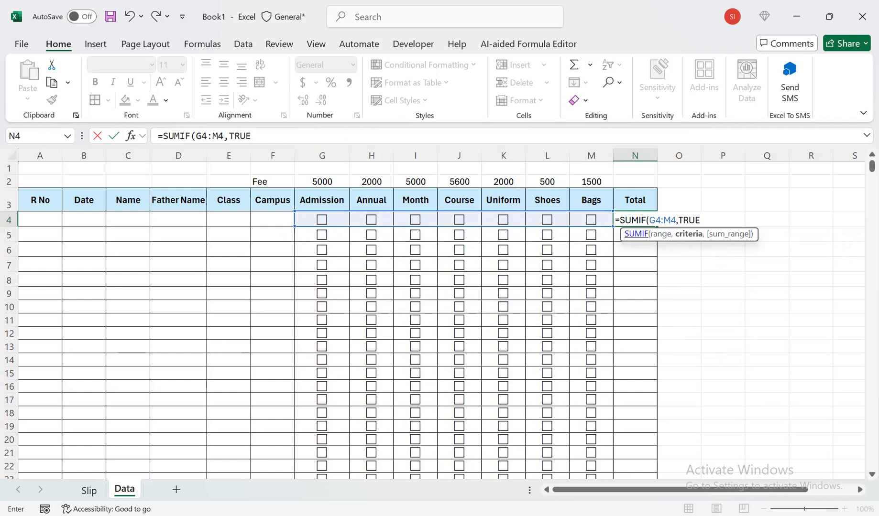
text(,)
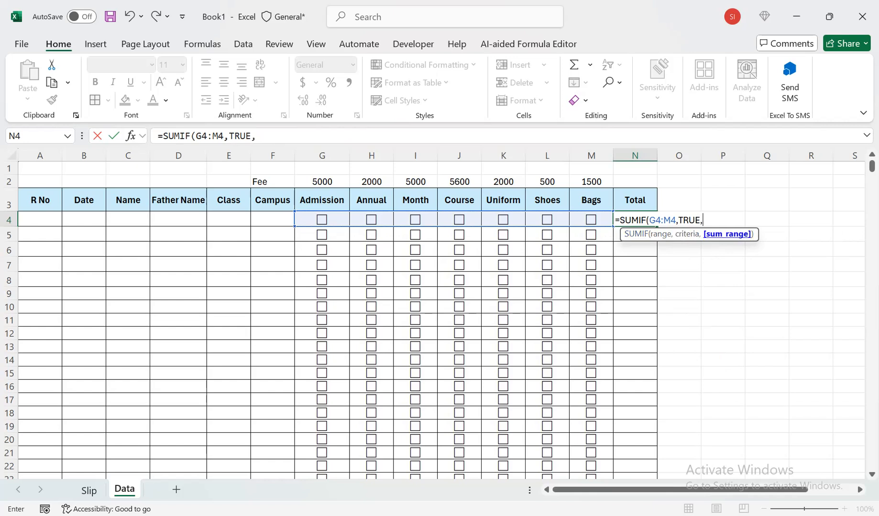
drag(591, 182, 310, 182)
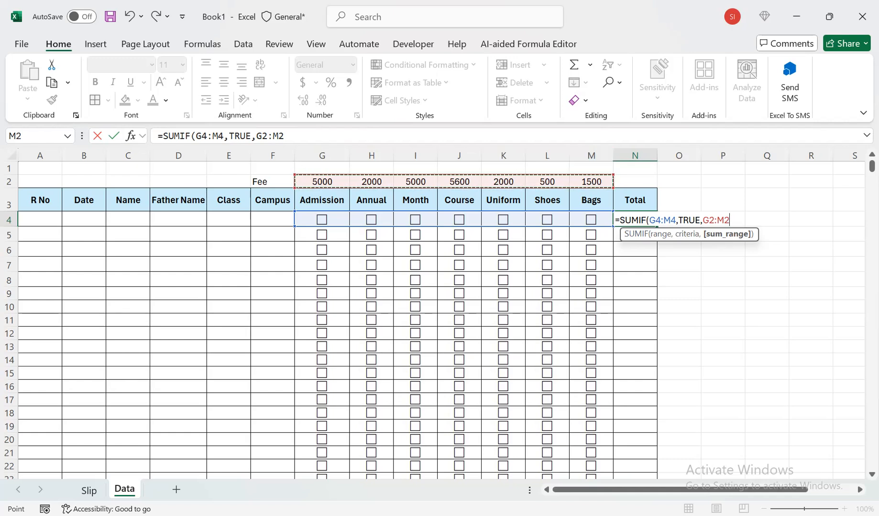
key(F4)
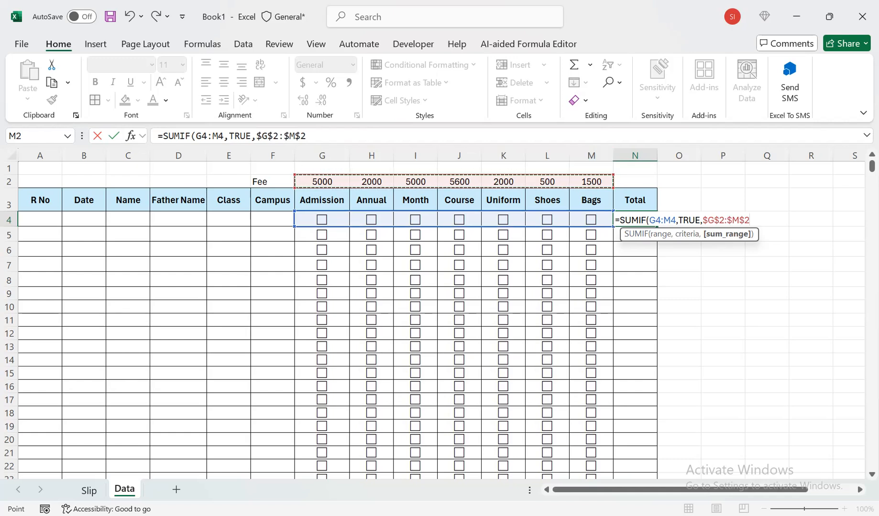
text())
key(Return)
key(Up)
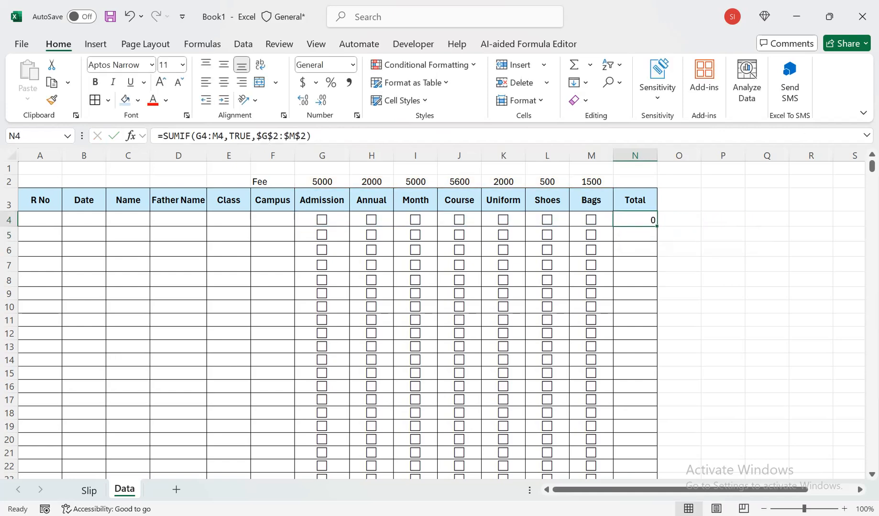
double_click(656, 226)
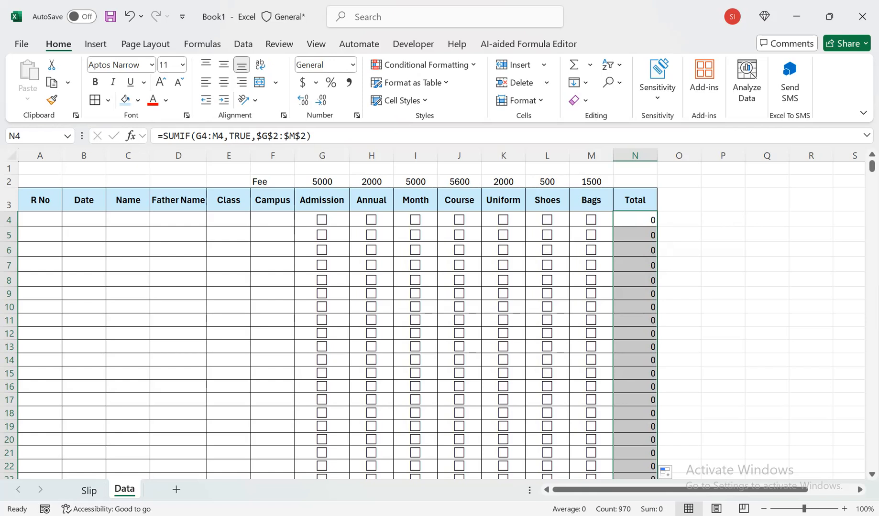
Step: Try entering 1-May in B4 as the first record's date
click(84, 219)
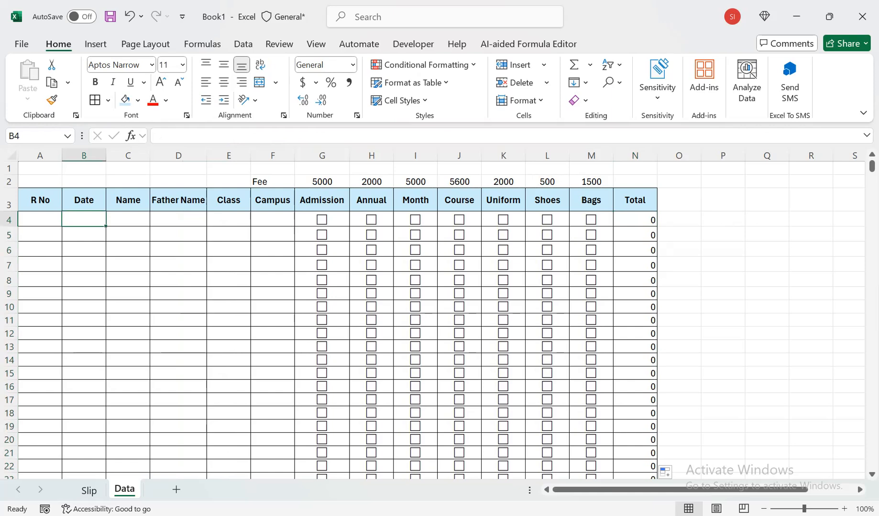
text(1-)
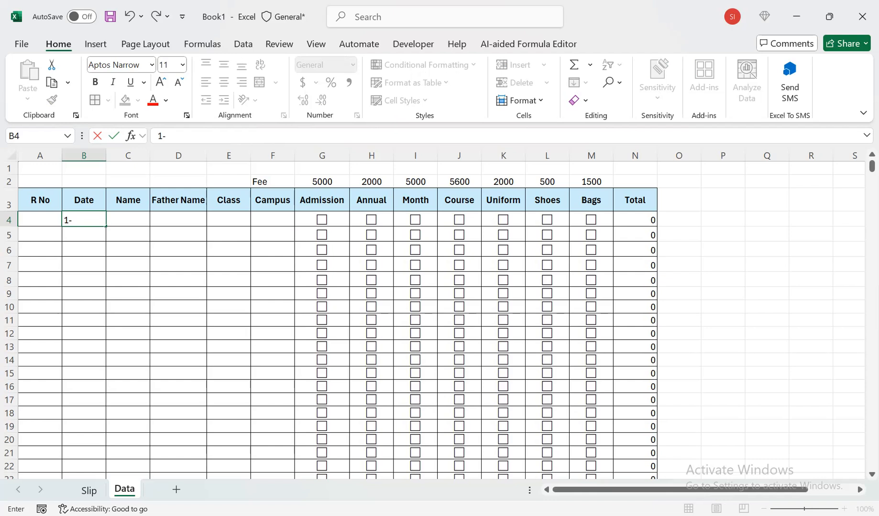
text(May)
key(Tab)
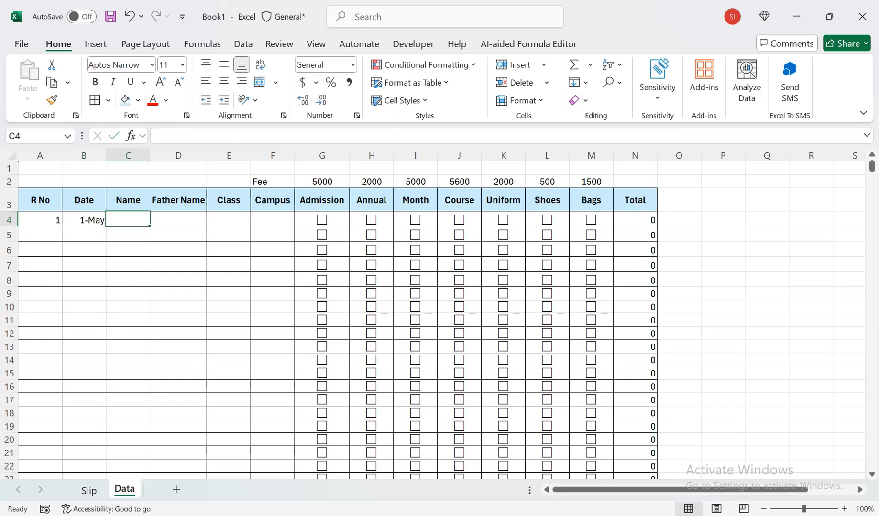
key(Left)
key(F2)
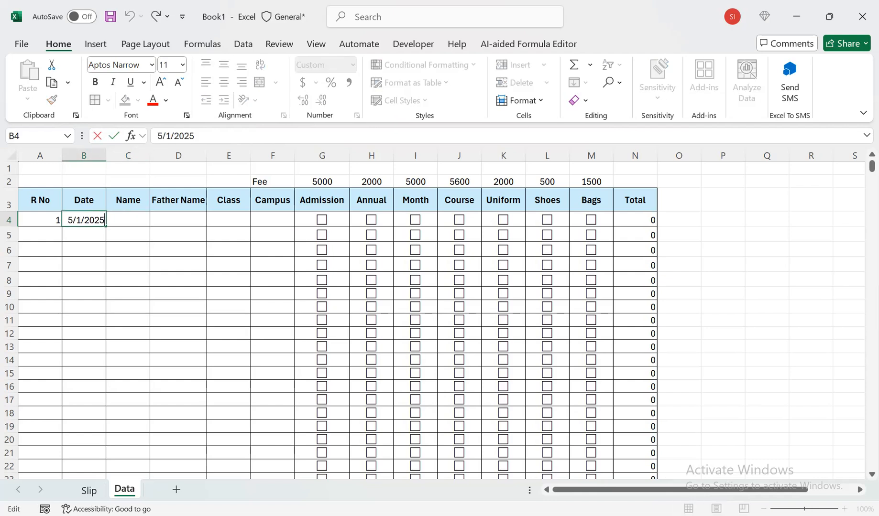
text(-)
key(Return)
key(ctrl+c)
key(ctrl+z)
key(ctrl+v)
key(Up)
key(Down)
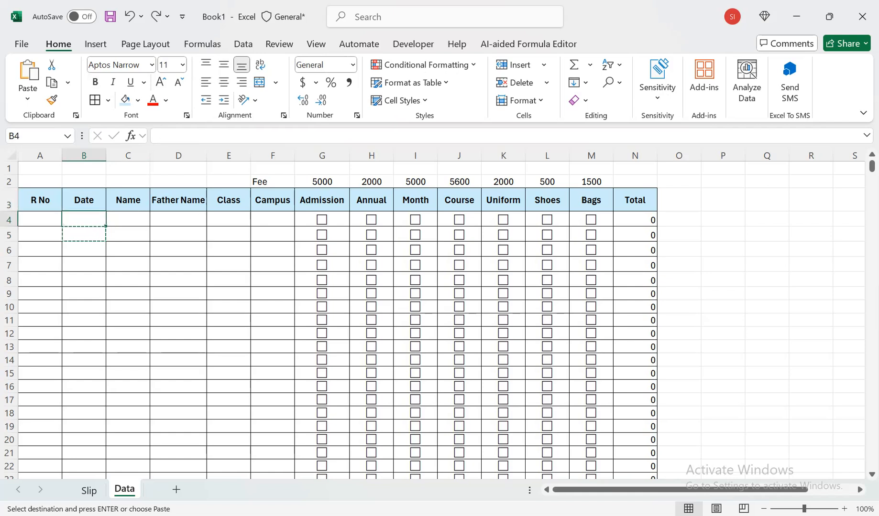
Step: Enter the date 1-May-25 in B4 for the first record
text(1-m)
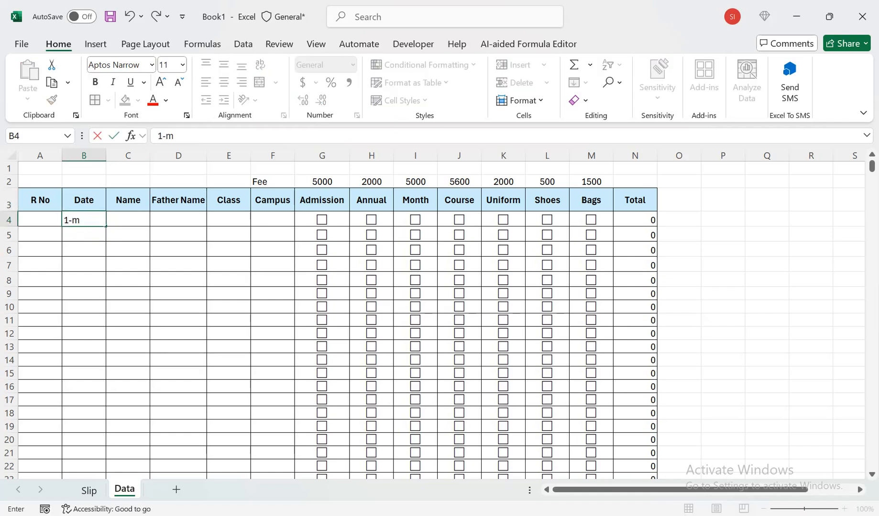
text(ay-25)
key(Return)
Step: Enter the student's name in C4 and the father's name in D4
key(Up)
key(Right)
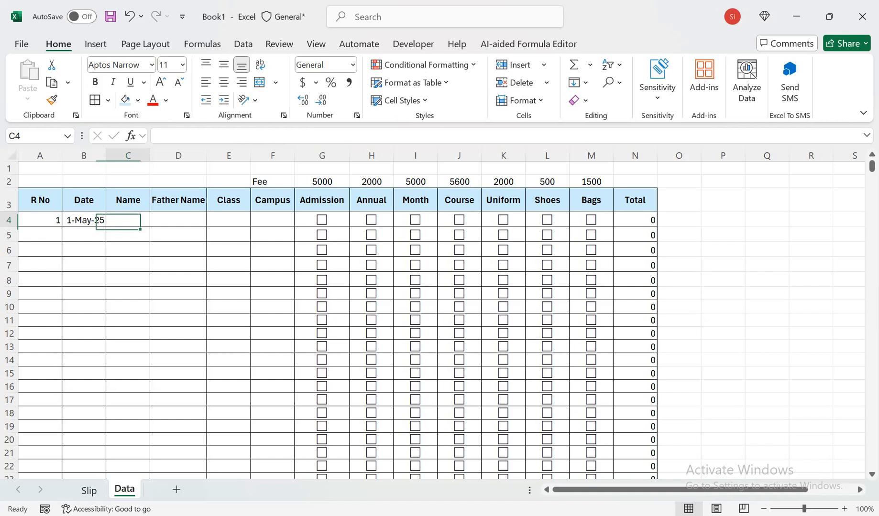
text(Shar)
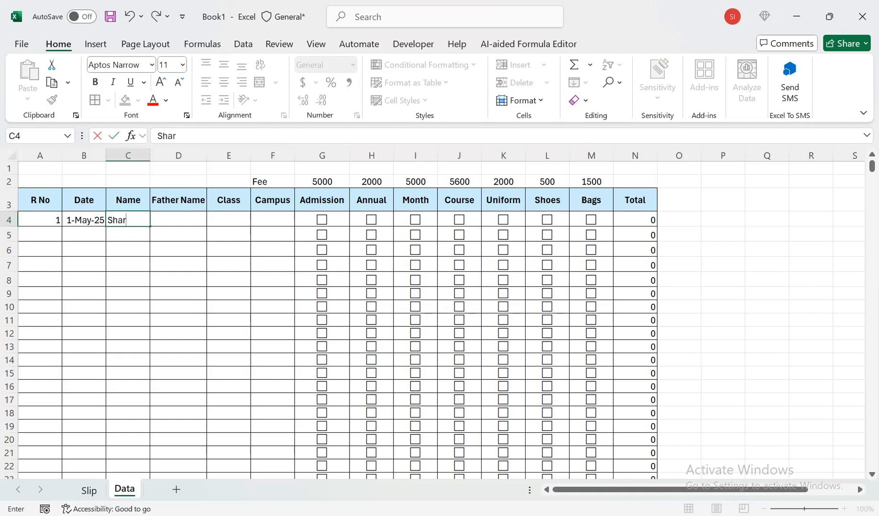
text(ukh)
key(Tab)
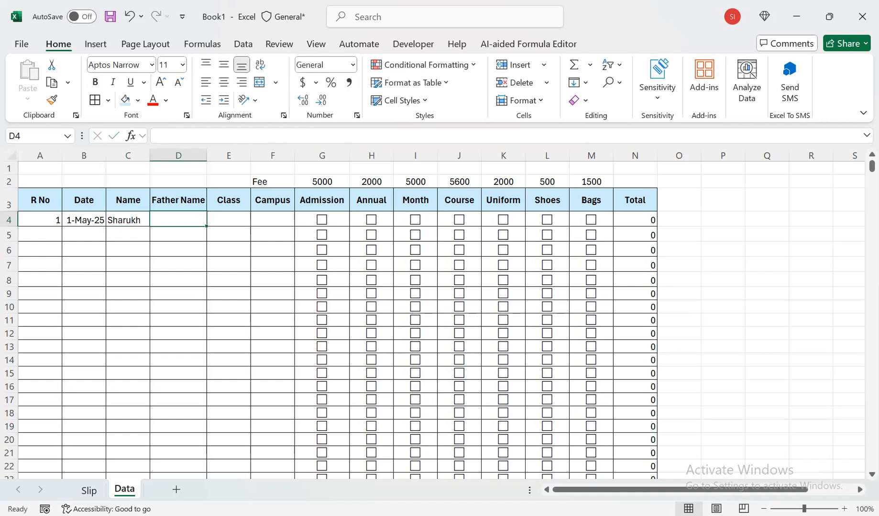
text(U)
key(BackSpace)
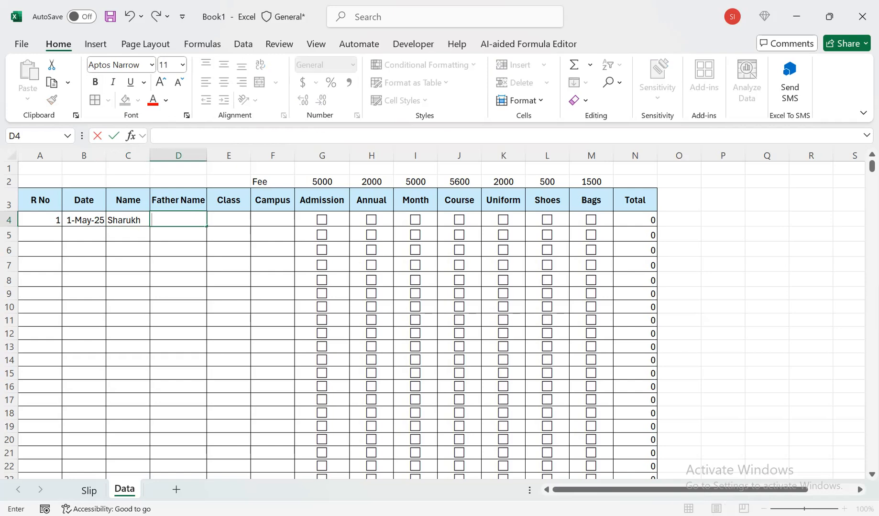
text(Umair)
key(ctrl+Return)
key(Tab)
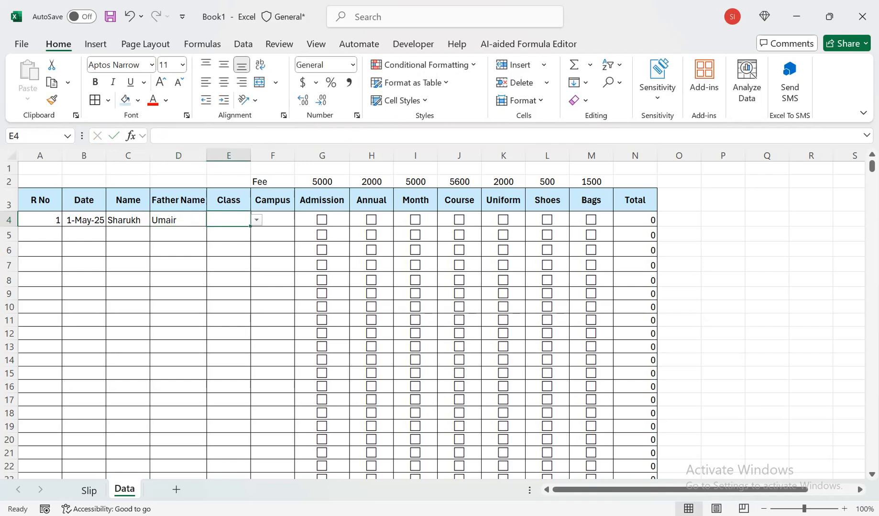
Step: Choose class 1st in E4 and campus 1 in F4 from their dropdown lists
key(alt+Down)
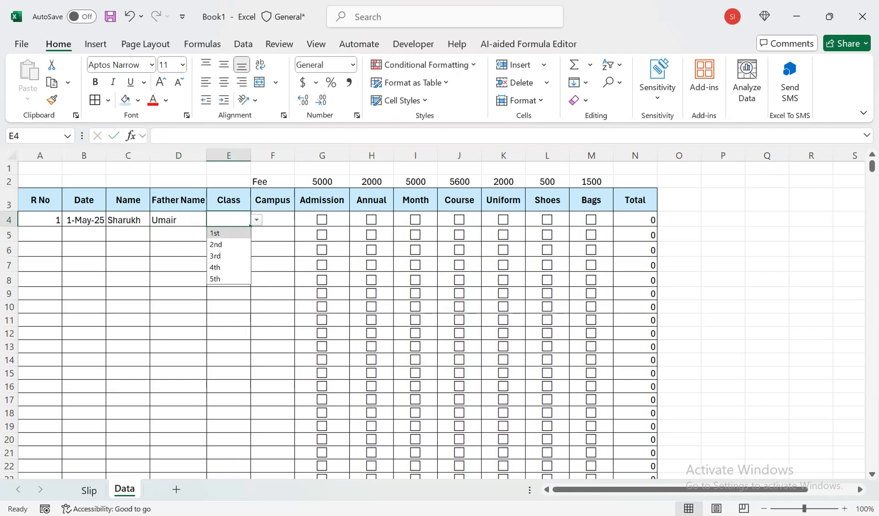
key(Down)
key(Return)
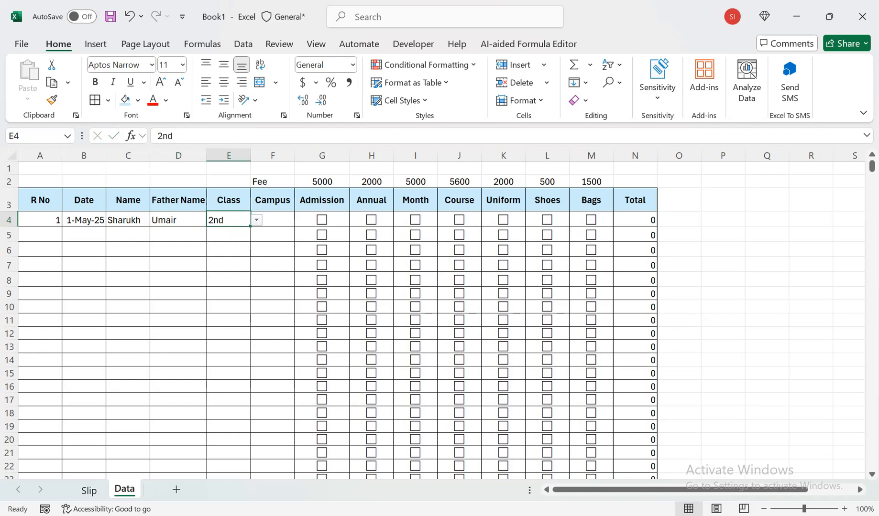
key(alt+Down)
key(Up)
key(Return)
key(Right)
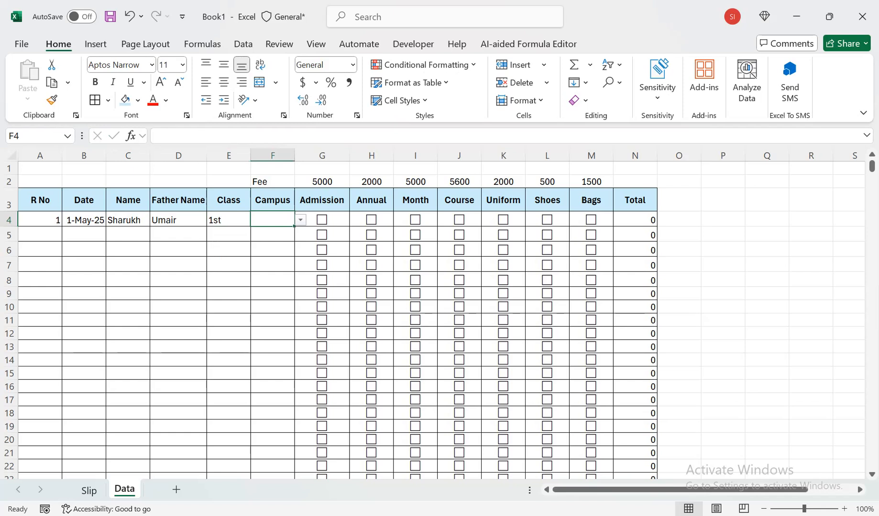
key(alt+Down)
key(Down)
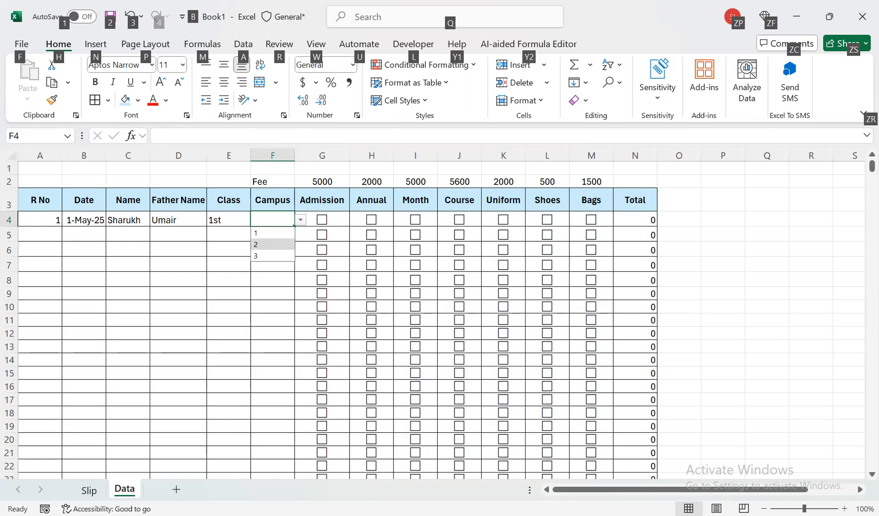
key(Up)
key(Return)
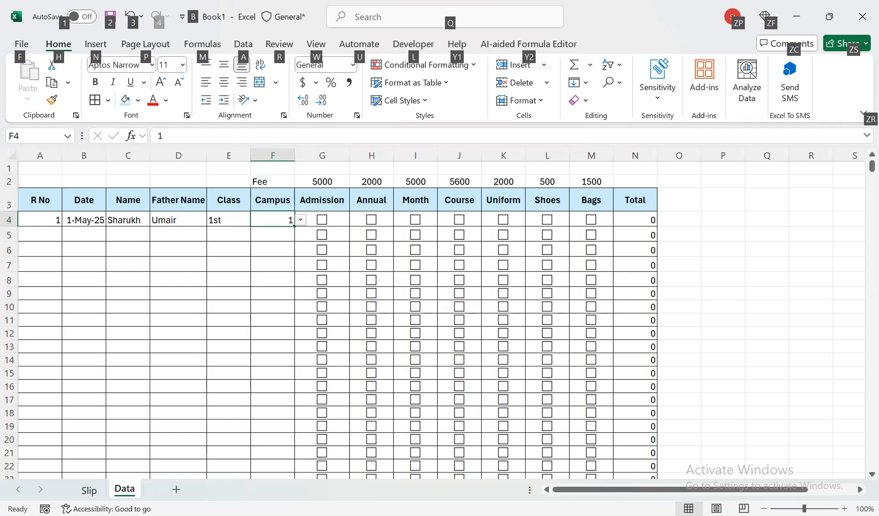
Step: Center the contents of the Class, Campus and R No columns horizontally
drag(229, 155, 289, 155)
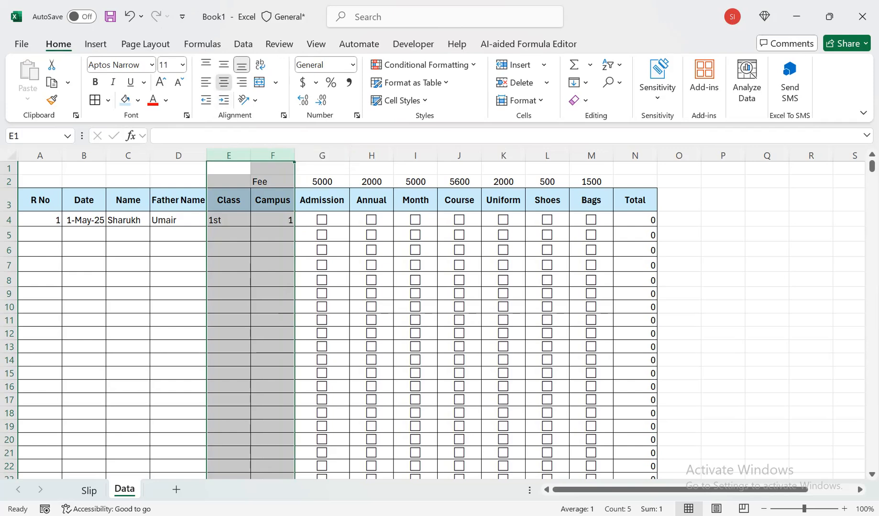
click(223, 83)
click(41, 155)
click(223, 82)
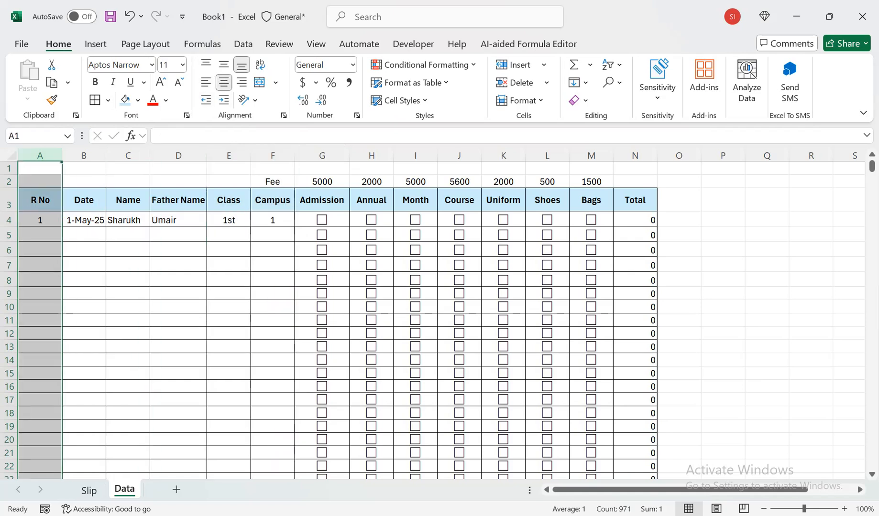
Step: Tick all seven fee checkboxes in row 4, Admission through Bags, and select G2:M2 to check the sum of the fees
click(307, 219)
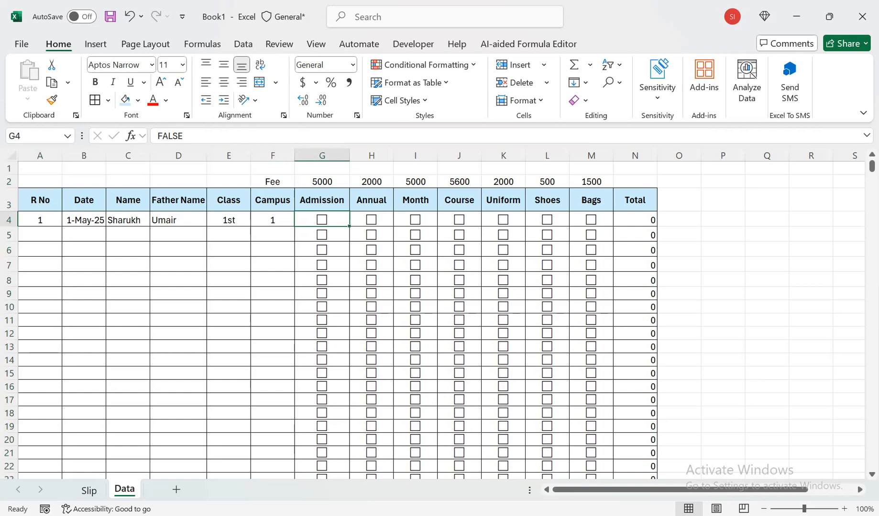
key(space)
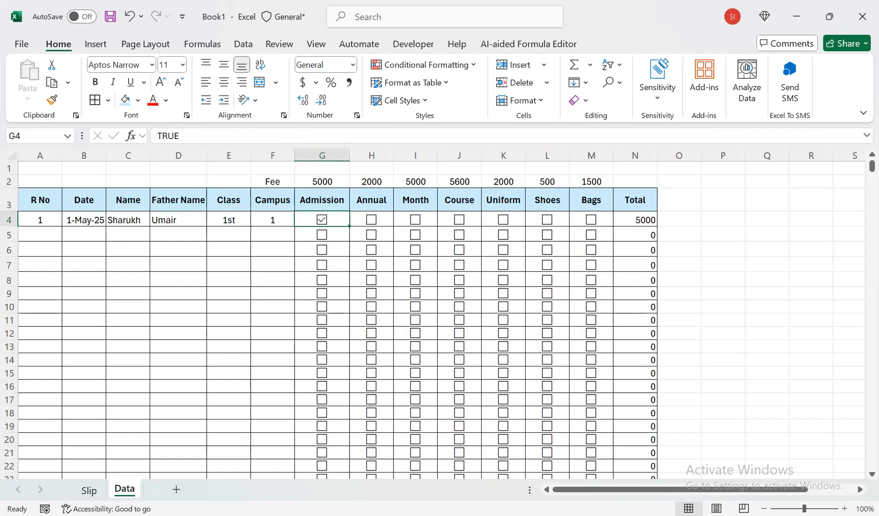
click(415, 220)
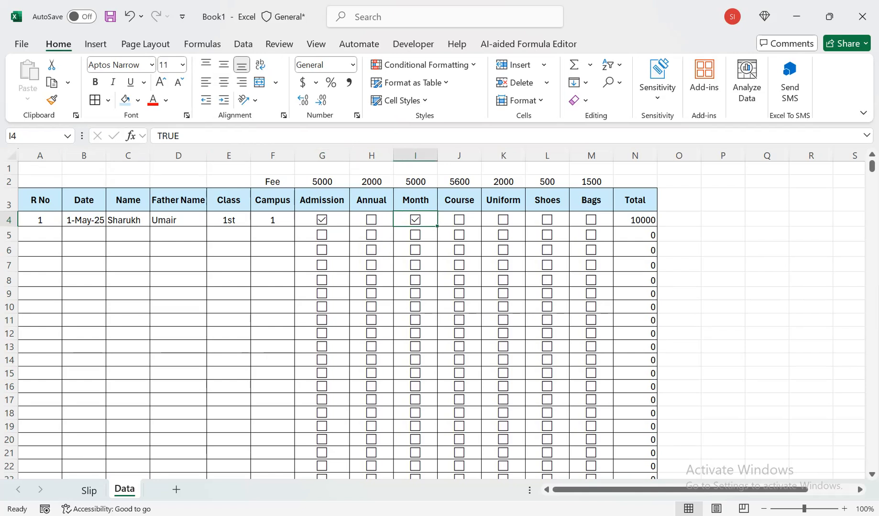
click(459, 219)
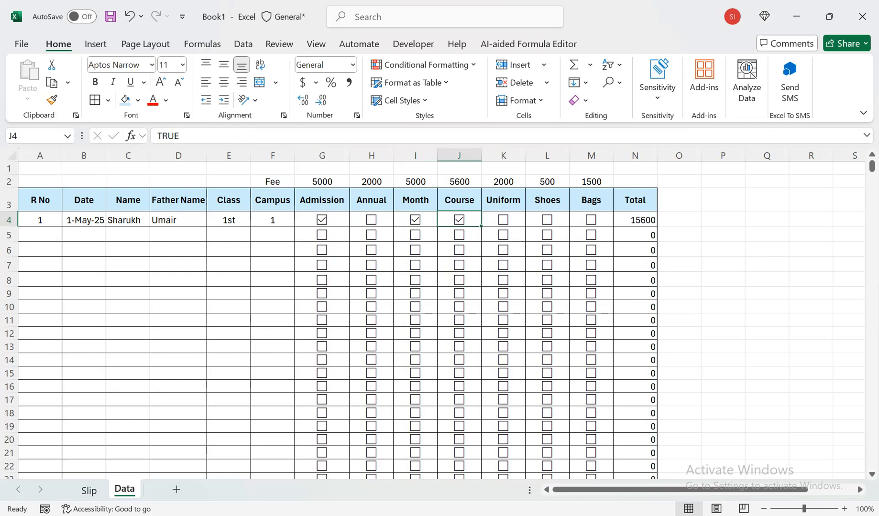
click(547, 220)
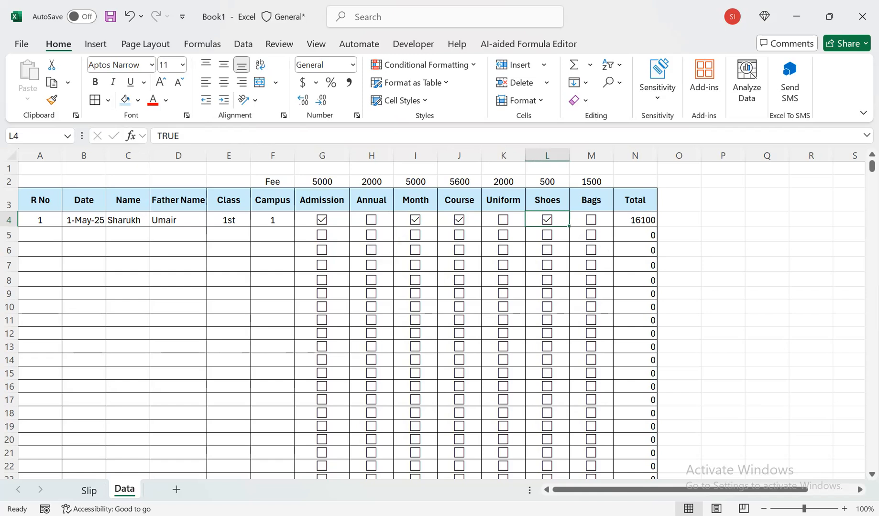
click(591, 219)
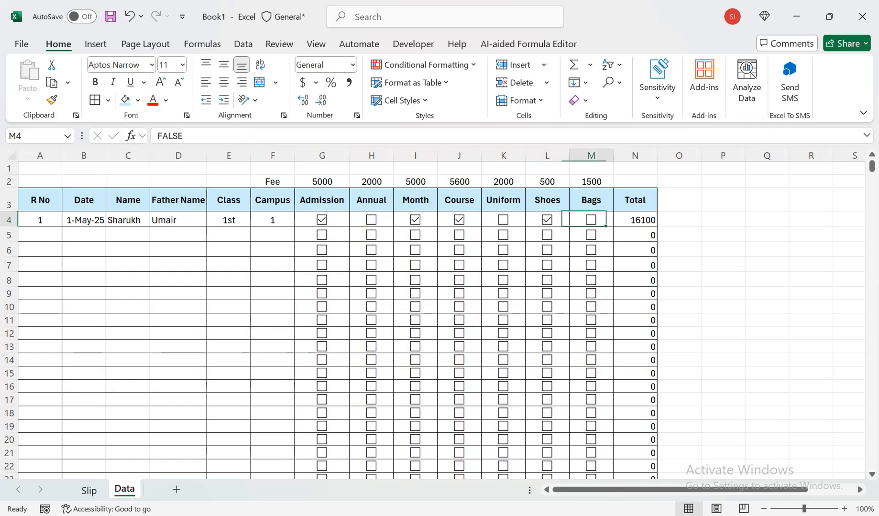
click(371, 220)
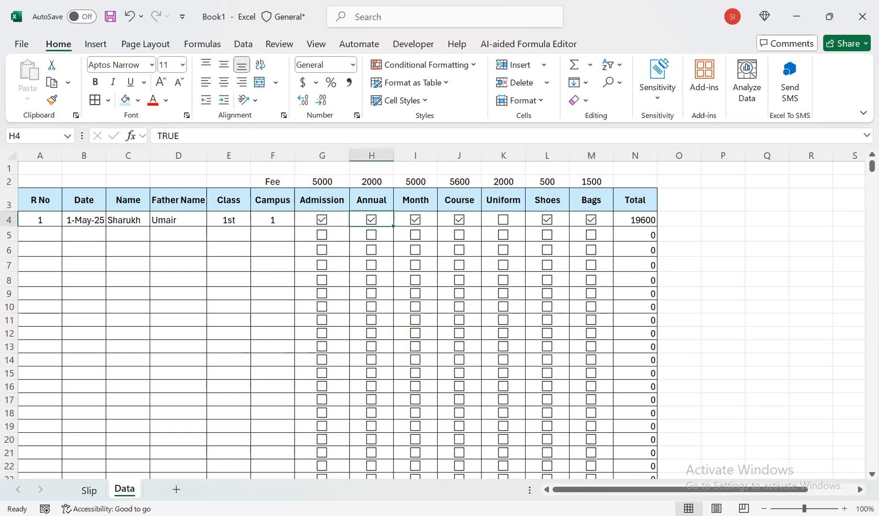
click(503, 220)
drag(590, 182, 316, 182)
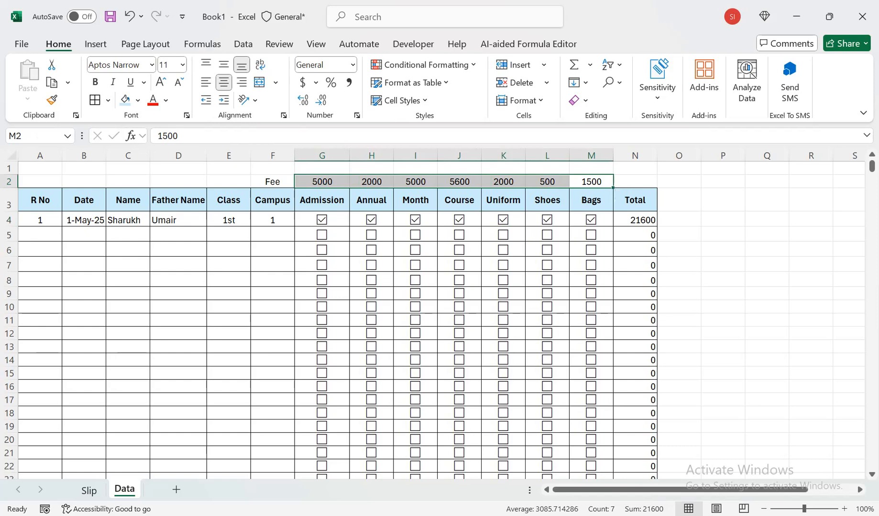
Step: Fill the date from B4 down into B5 for the second record
click(84, 234)
mouse_move(83, 220)
mouse_down()
mouse_move(84, 265)
mouse_move(83, 235)
mouse_up()
key(ctrl+d)
Step: Enter the second student's name in C5 and the father's name in D5
click(128, 234)
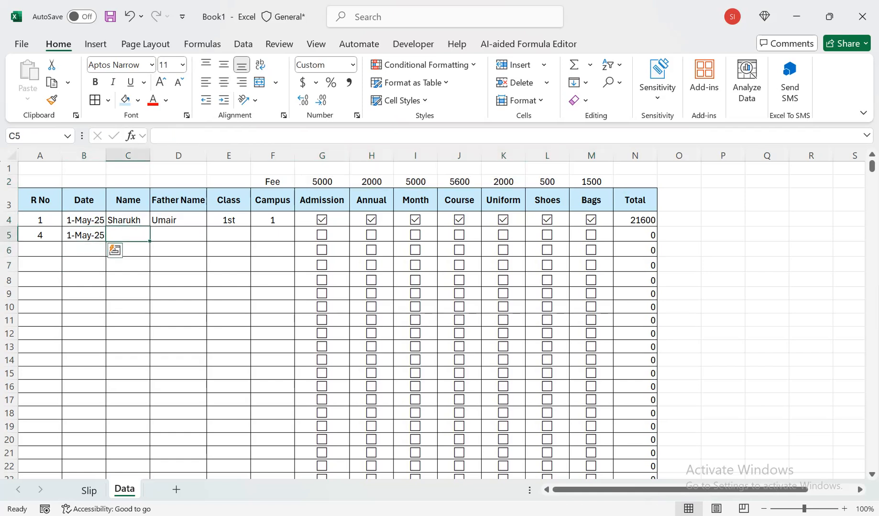
text(rehan)
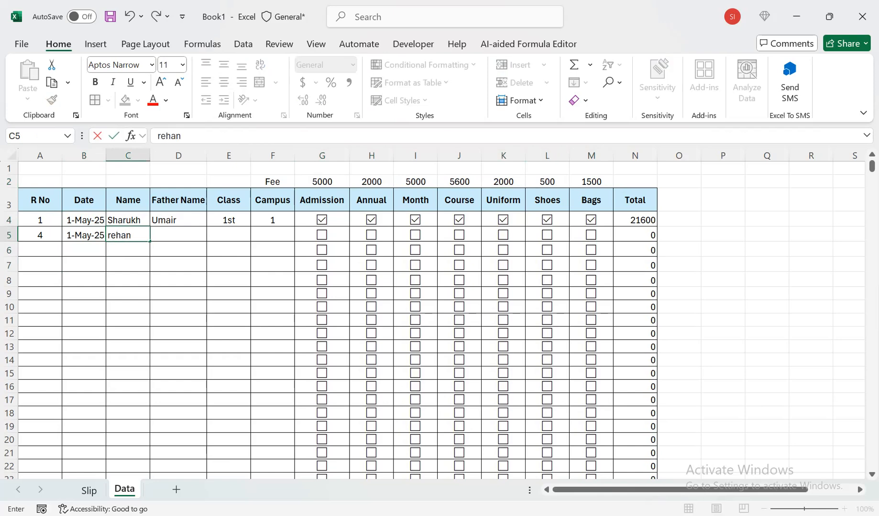
key(Tab)
text(hamad)
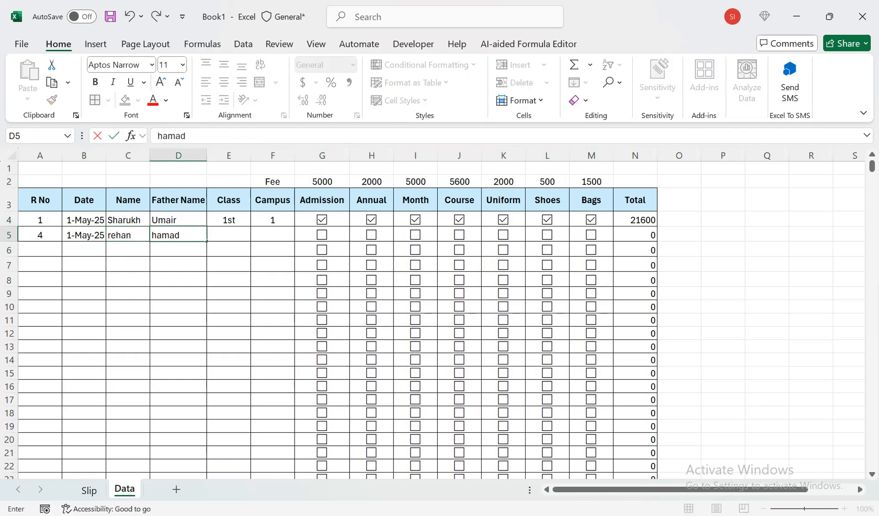
Step: Set the second record's class to 1st in E5 and its campus to 1 in F5
key(Tab)
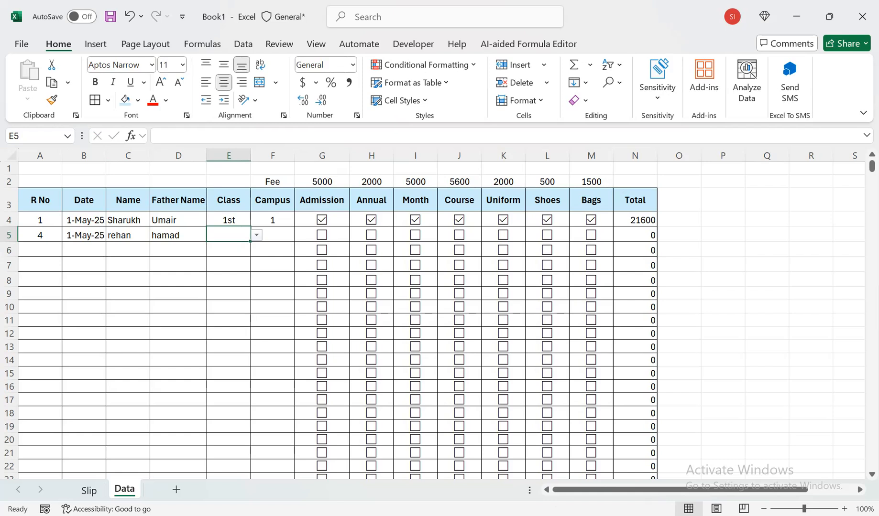
text(1)
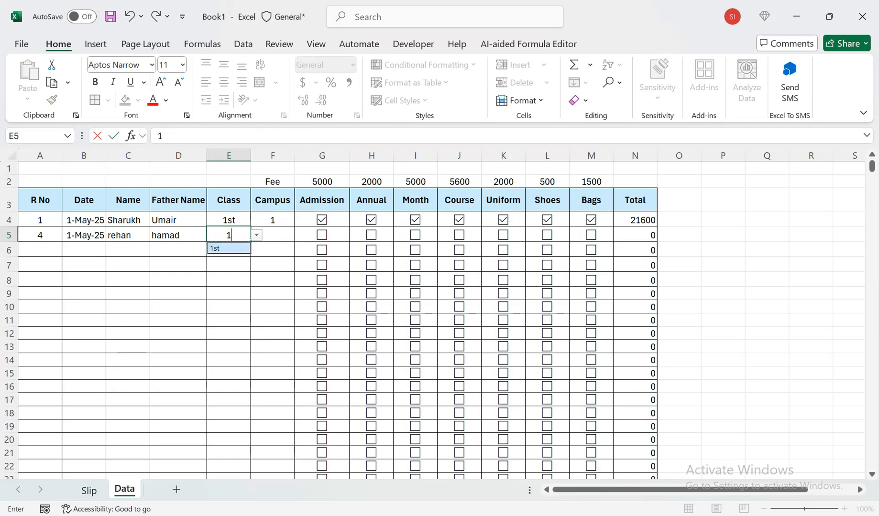
key(Tab)
text(1)
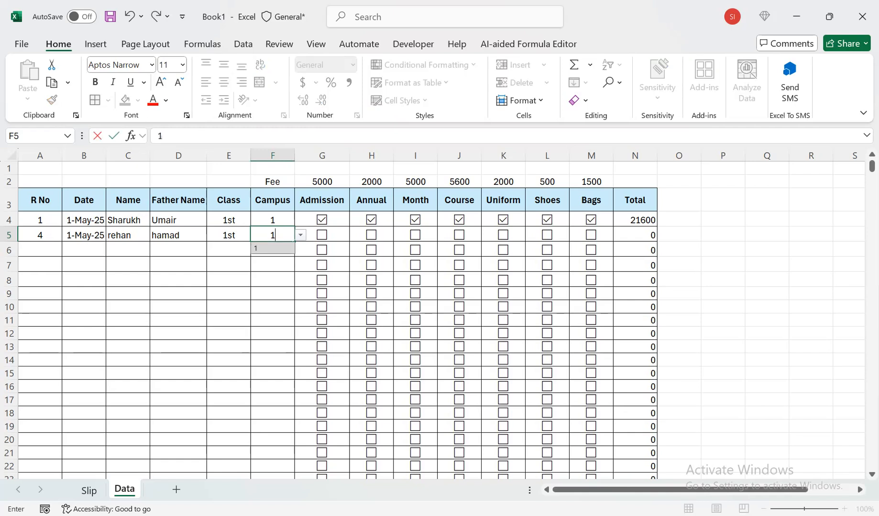
key(Tab)
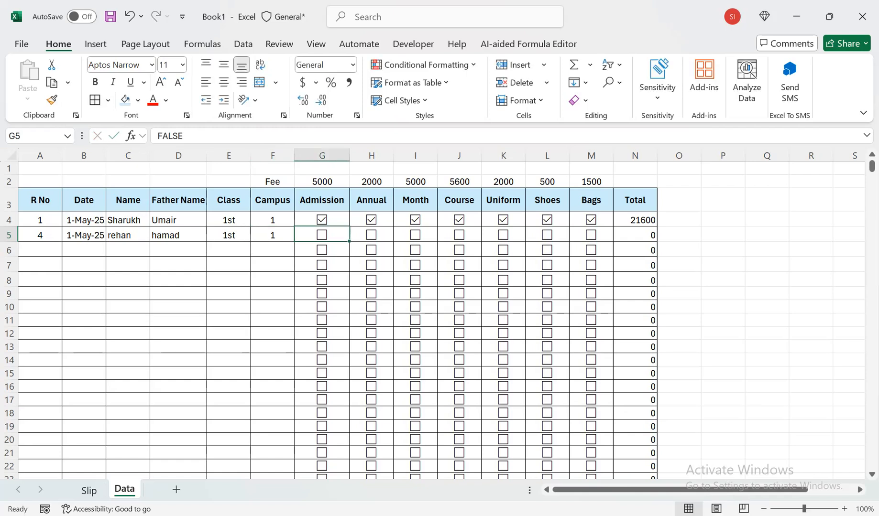
Step: Tick the Admission, Annual, Month, Course, Uniform and Bags checkboxes in row 5, leaving Shoes unticked
key(space)
key(Tab)
key(space)
key(Tab)
key(Tab)
key(space)
key(Tab)
key(space)
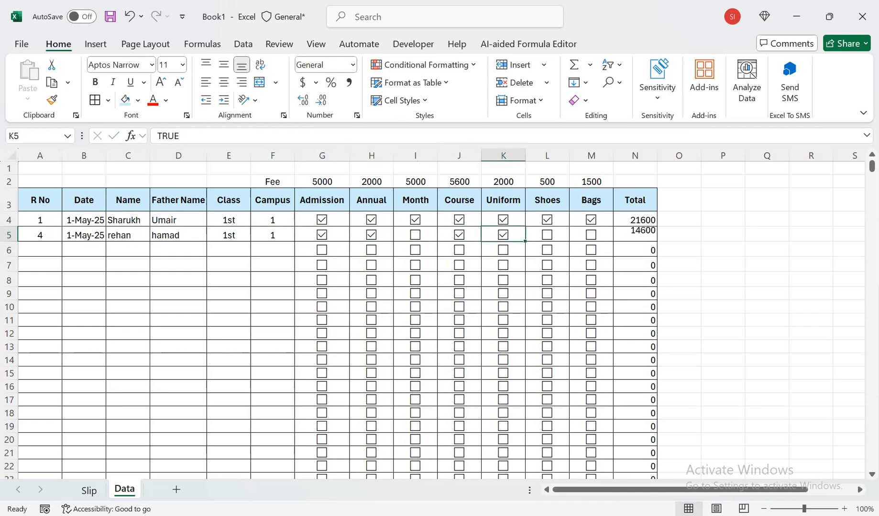
key(Tab)
key(Tab)
key(space)
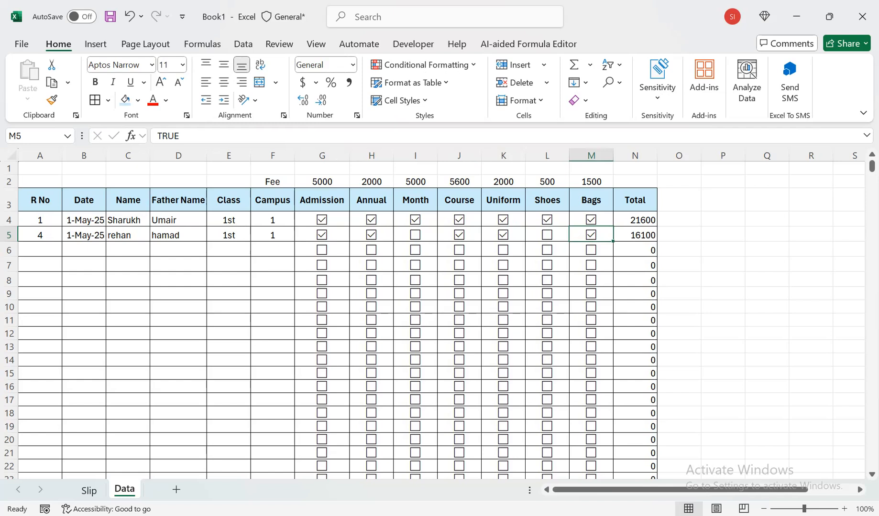
click(414, 236)
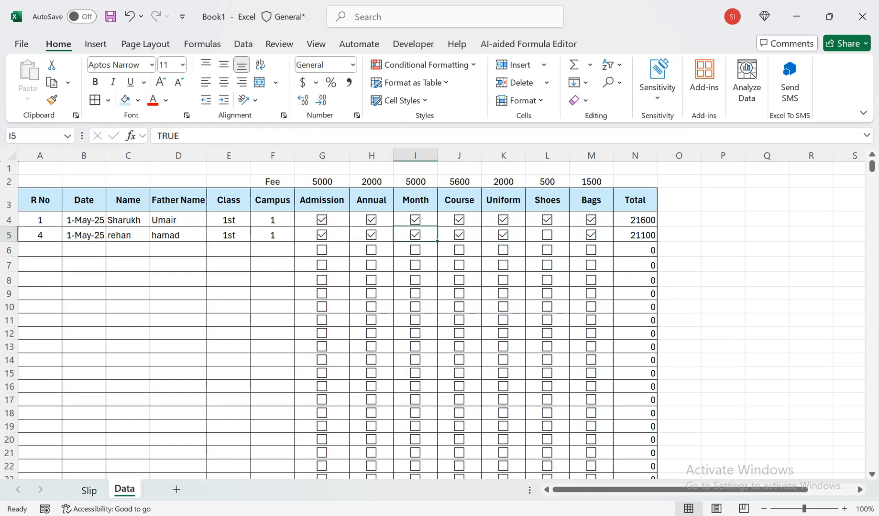
Step: Sum the Total column in N2 with =SUM(N4:N973) and widen column N slightly
click(635, 182)
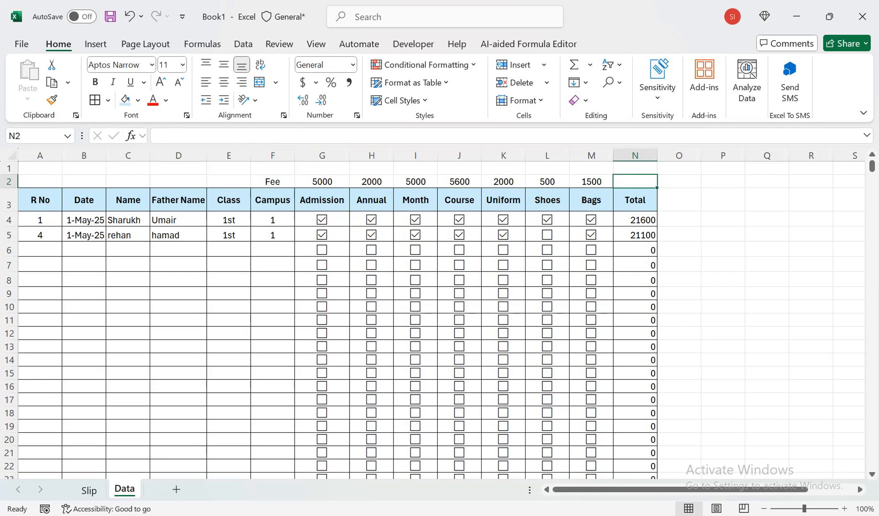
text(=su)
key(Tab)
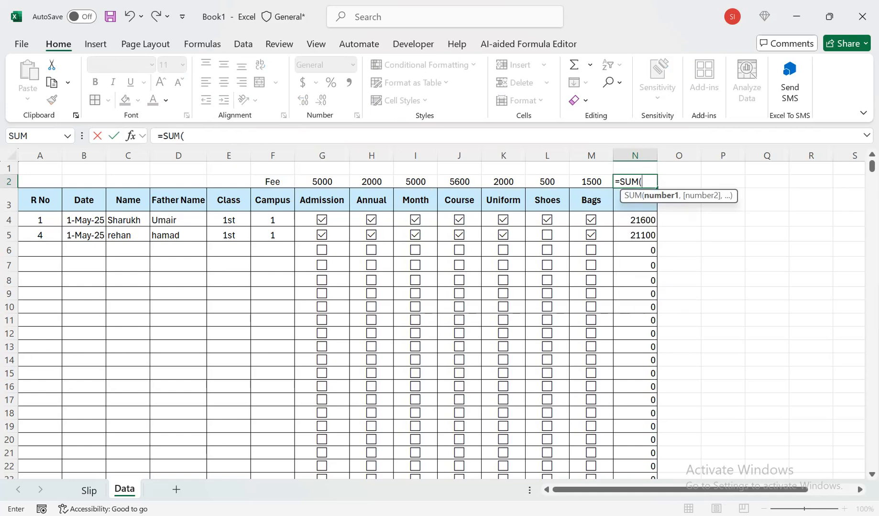
key(Down)
key(Down)
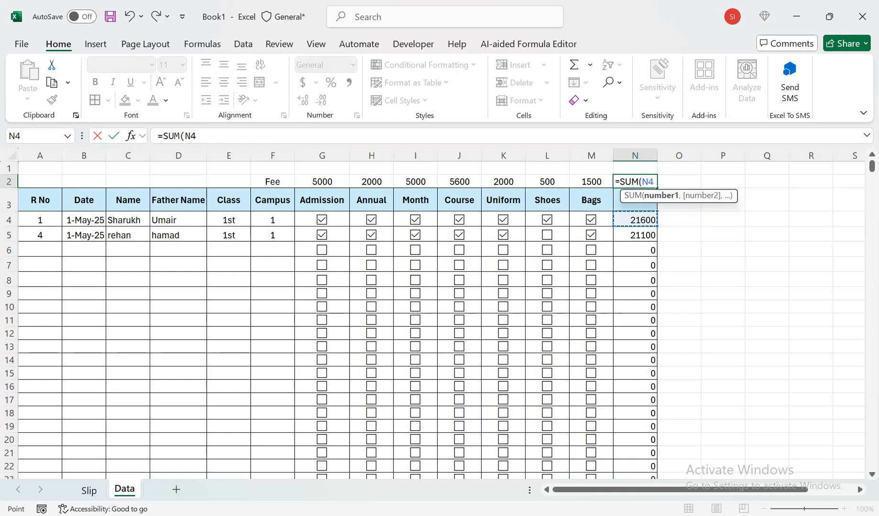
drag(635, 220, 665, 482)
drag(574, 482, 650, 481)
mouse_move(636, 515)
drag(637, 515, 635, 471)
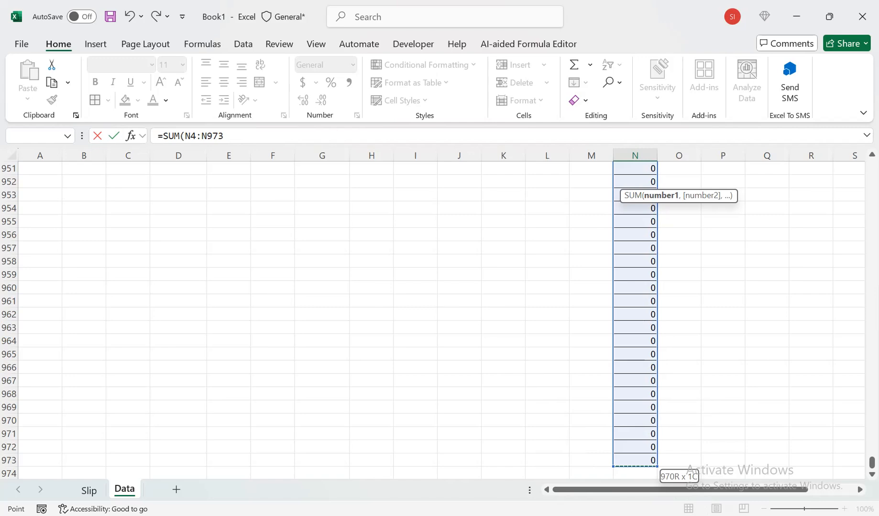
text())
key(Return)
drag(678, 194, 679, 165)
click(635, 181)
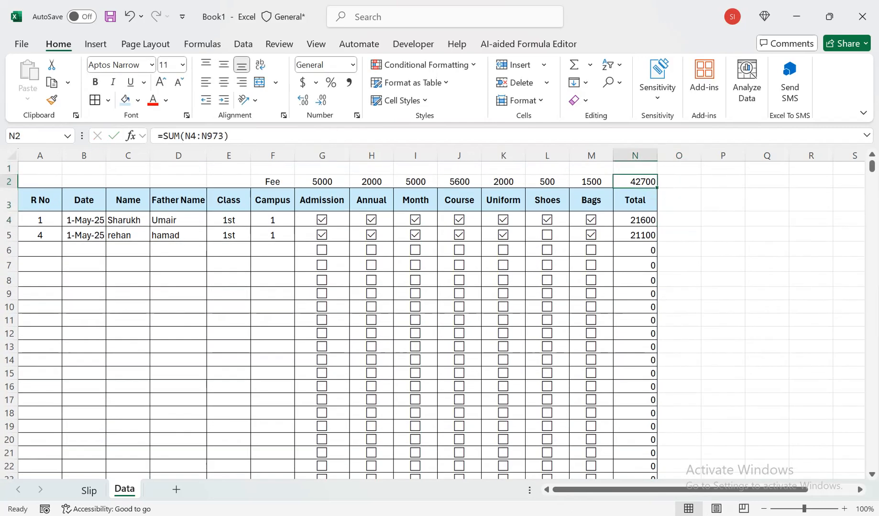
drag(657, 155, 663, 155)
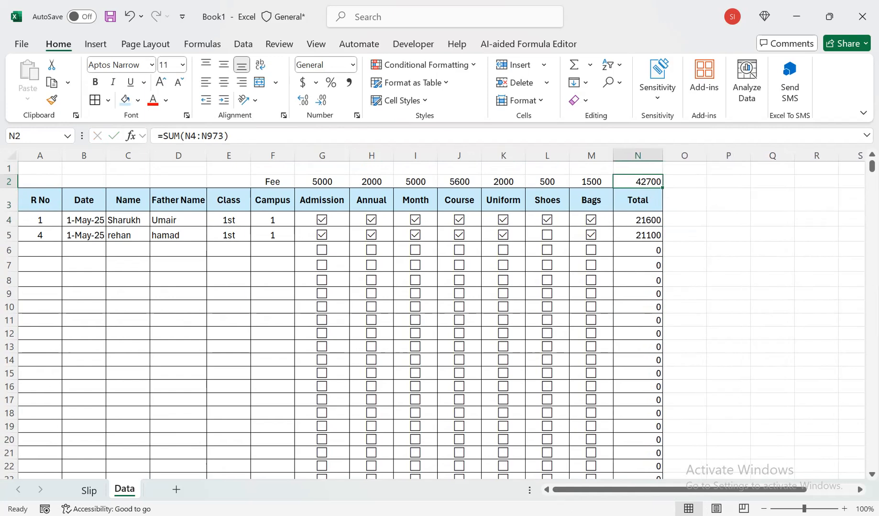
Step: Correct the record numbers by filling A4's formula =IF(B4="","",ROW()-3) down column A to A178
click(84, 235)
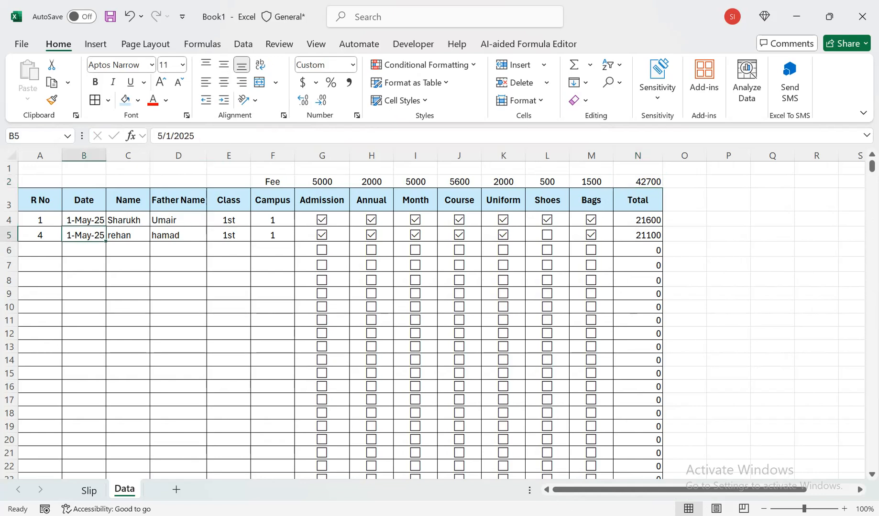
click(40, 220)
double_click(36, 220)
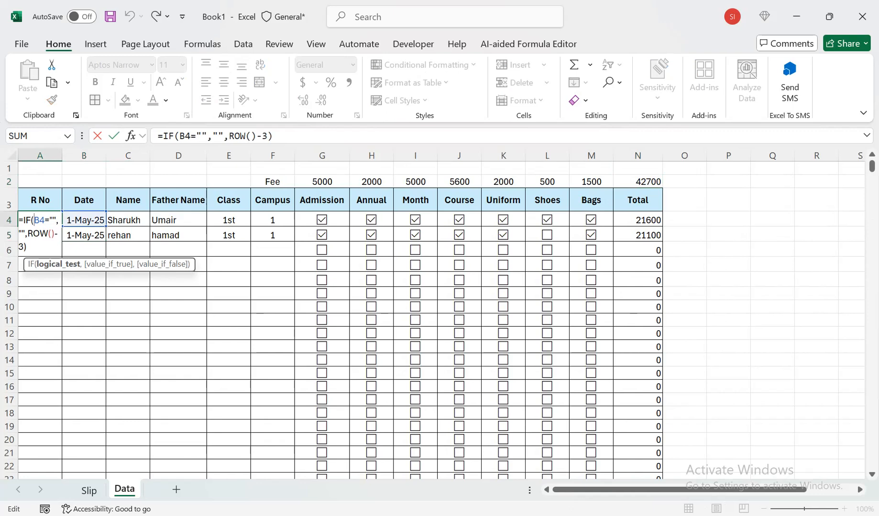
key(Return)
double_click(44, 236)
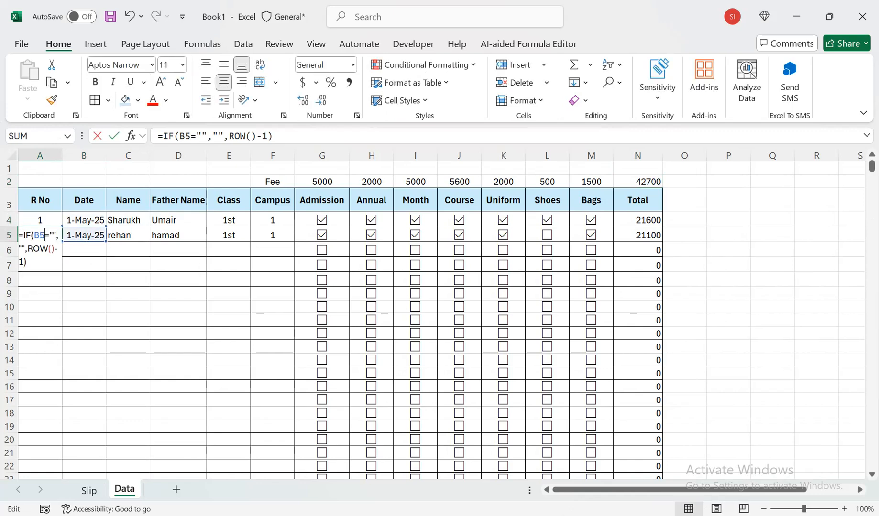
key(Escape)
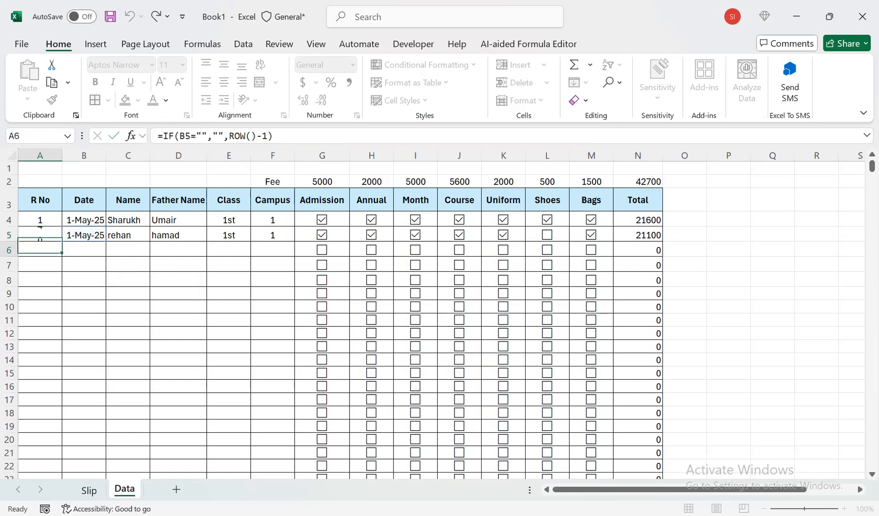
key(Up)
key(F2)
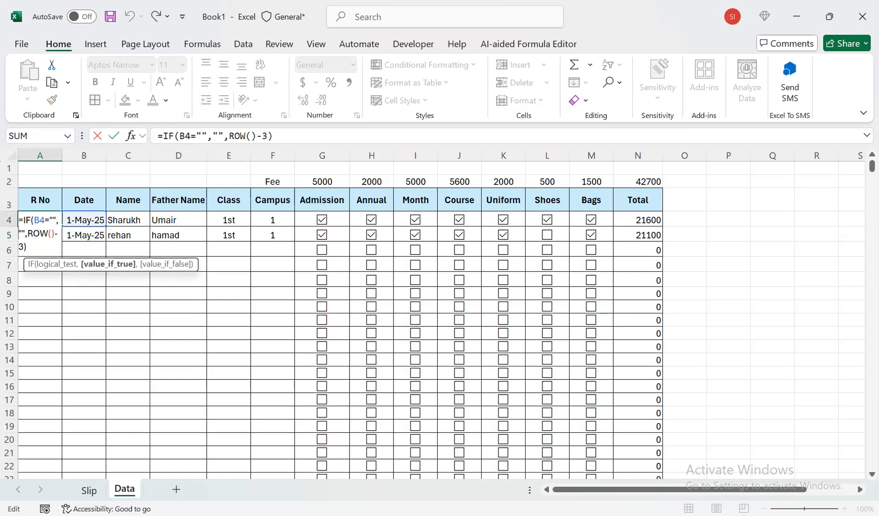
key(Escape)
drag(62, 226, 40, 449)
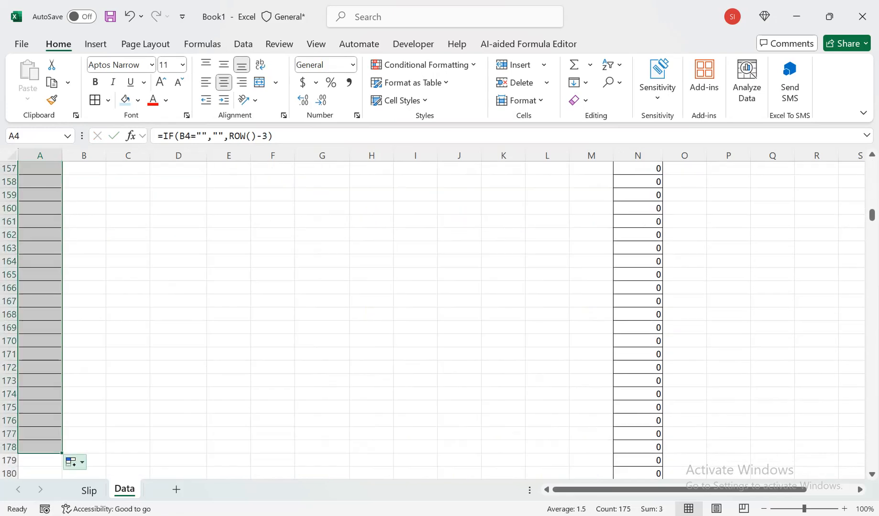
drag(872, 215, 871, 192)
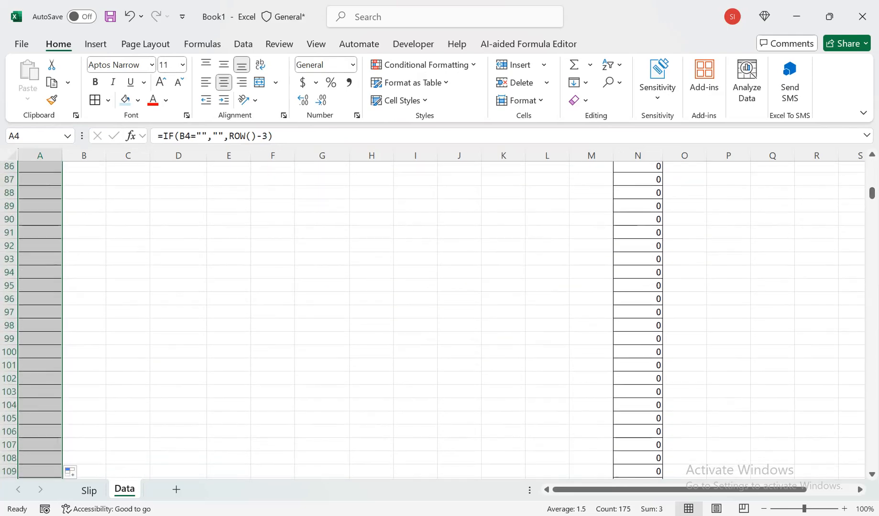
Step: Apply all borders to the whole record range A4:N973
click(591, 233)
mouse_move(637, 192)
mouse_down()
mouse_move(638, 163)
mouse_move(667, 167)
mouse_move(637, 181)
mouse_up()
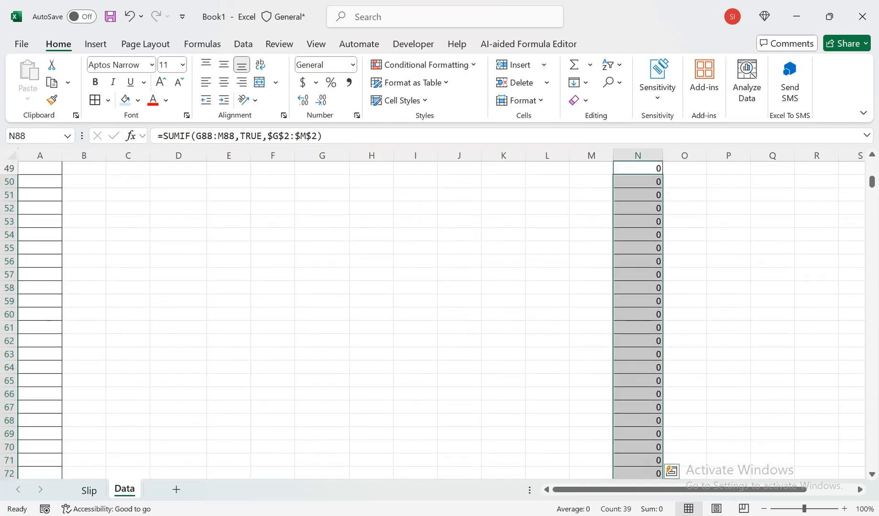
key(ctrl+Up)
key(Down)
key(Down)
key(ctrl+shift+Down)
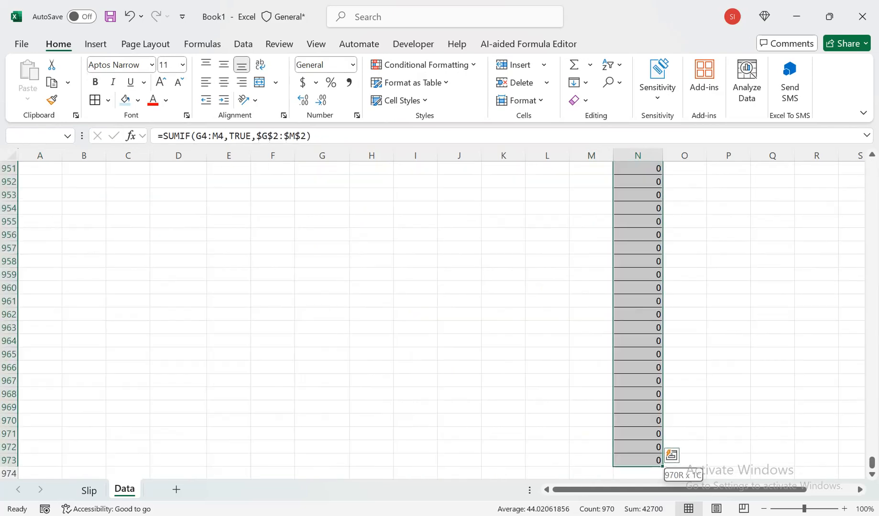
key(ctrl+shift+Left)
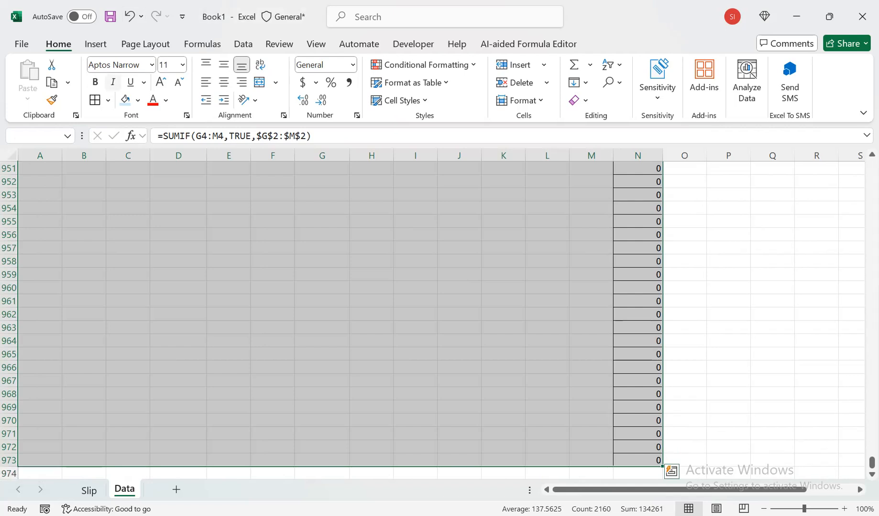
click(94, 100)
Step: Fill the date from B5 down into B6 for the third record
click(84, 264)
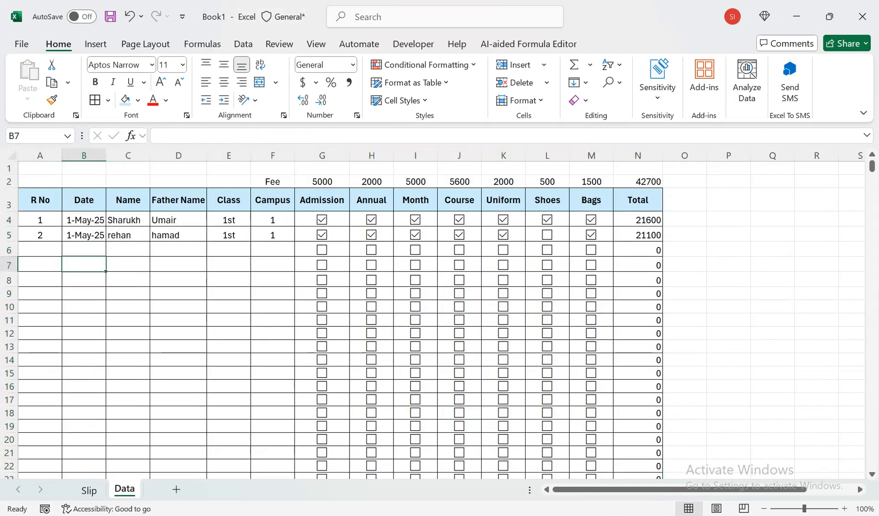
key(Up)
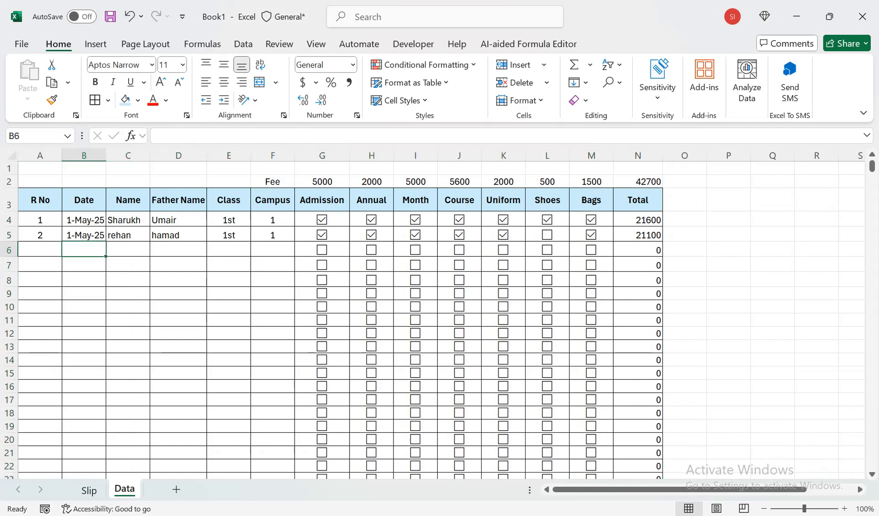
key(Up)
key(shift+Down)
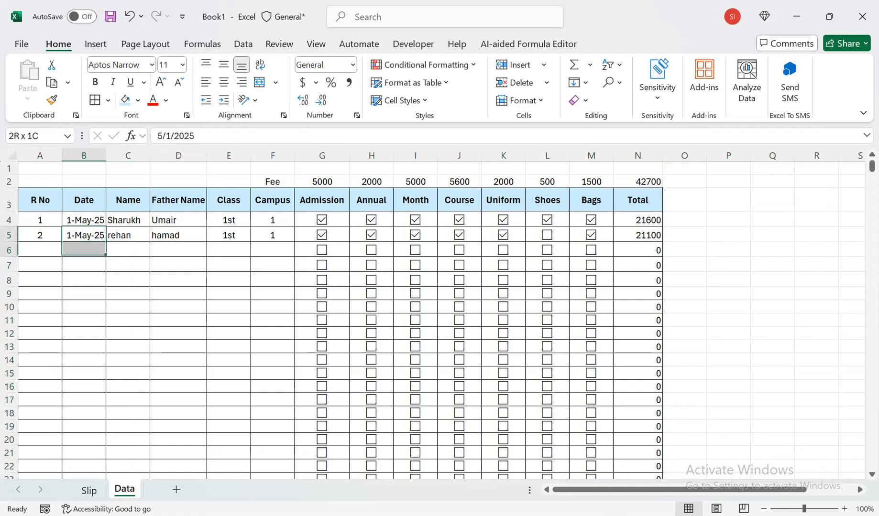
key(ctrl+d)
key(Right)
key(Down)
Step: Enter the third student's name in C6 and the father's name in D6
text(Farhan)
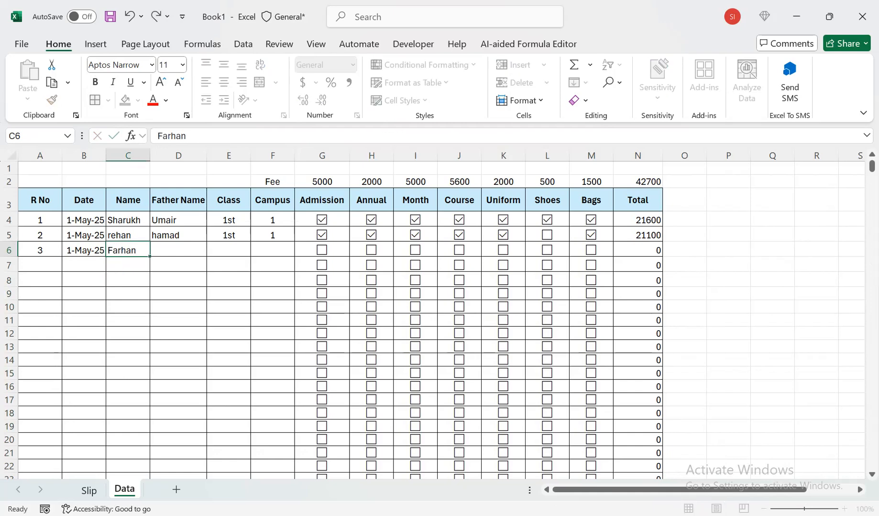
key(Tab)
text(Waqas)
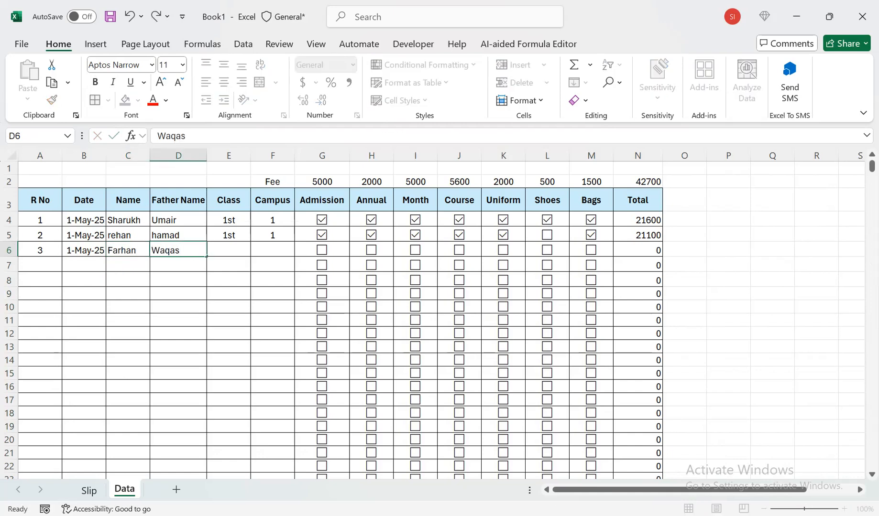
key(Tab)
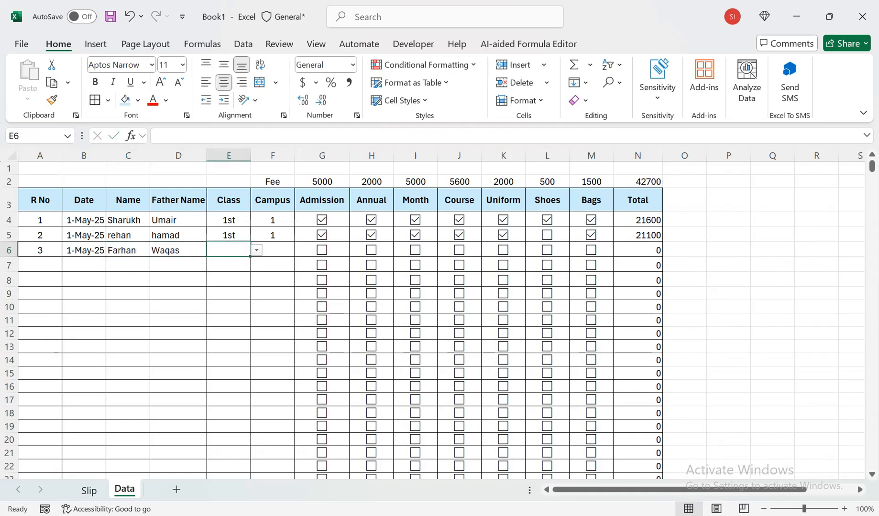
Step: Set the third record's class to 1st in E6 and its campus to 1 in F6
text(1st)
key(Tab)
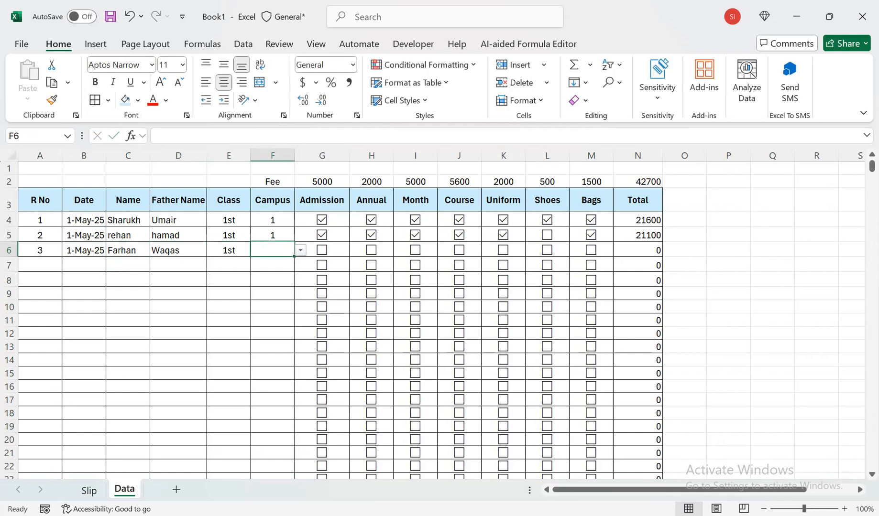
text(1)
key(Tab)
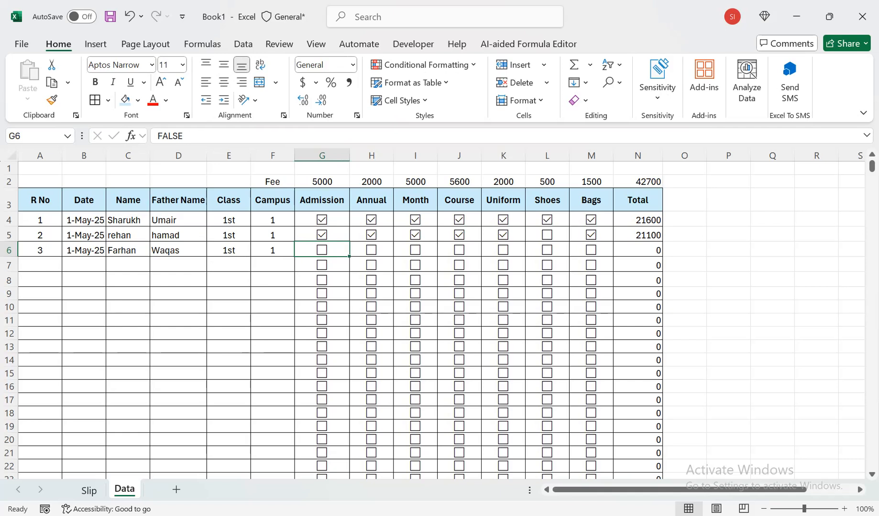
Step: Tick the Admission, Month, Course, Shoes and Bags checkboxes in row 6, leaving Annual and Uniform unticked
click(415, 250)
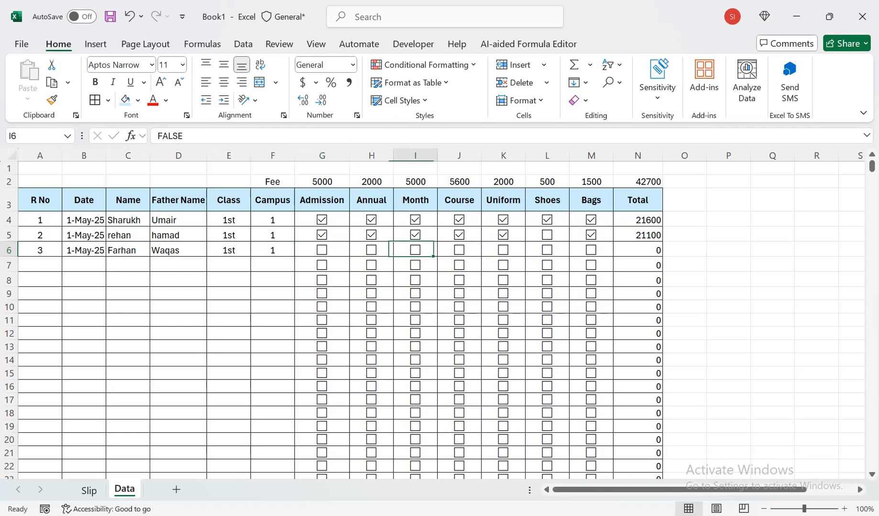
click(322, 250)
click(458, 250)
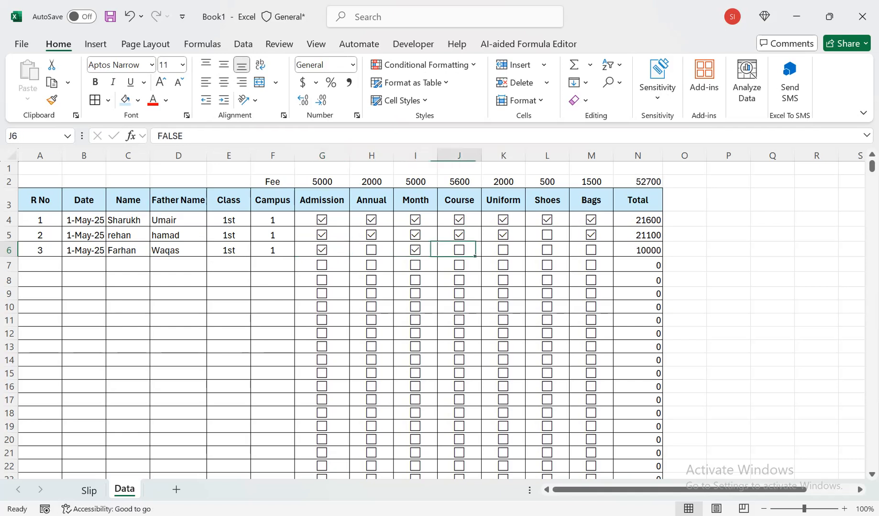
click(547, 250)
click(591, 250)
key(space)
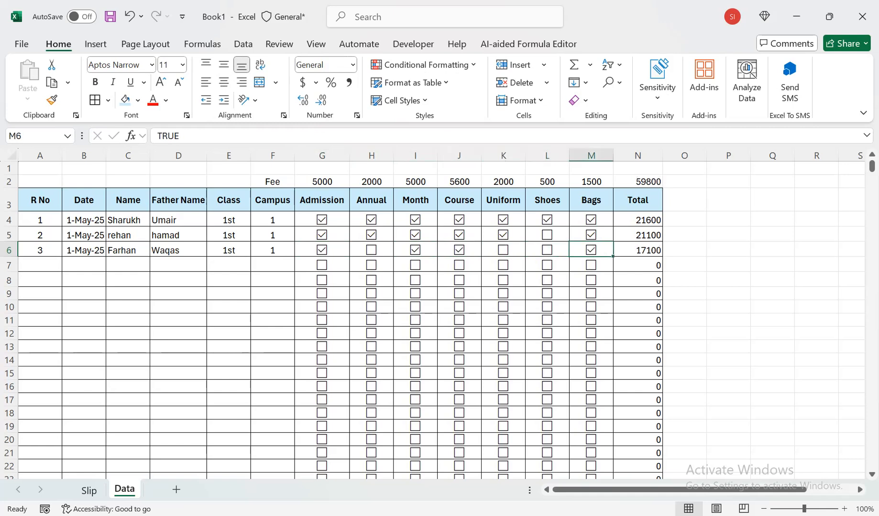
key(Left)
key(space)
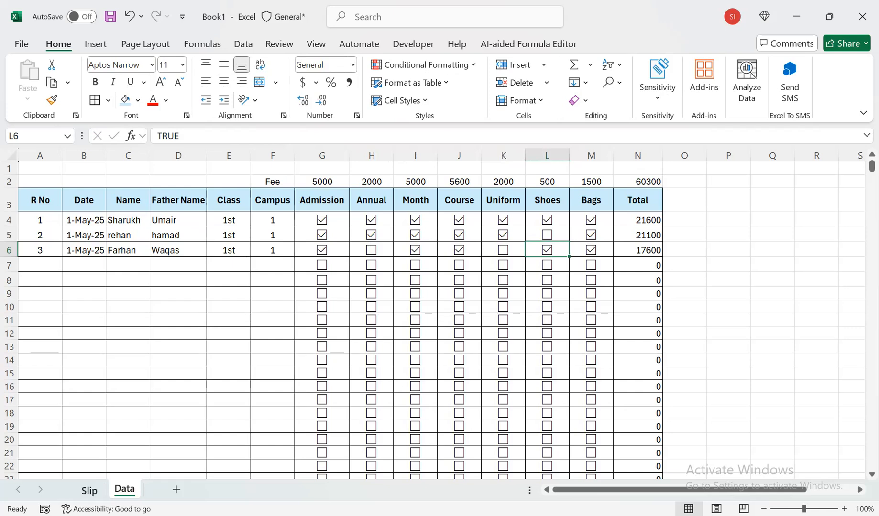
Step: Switch to the empty Slip sheet
key(ctrl+Page_Up)
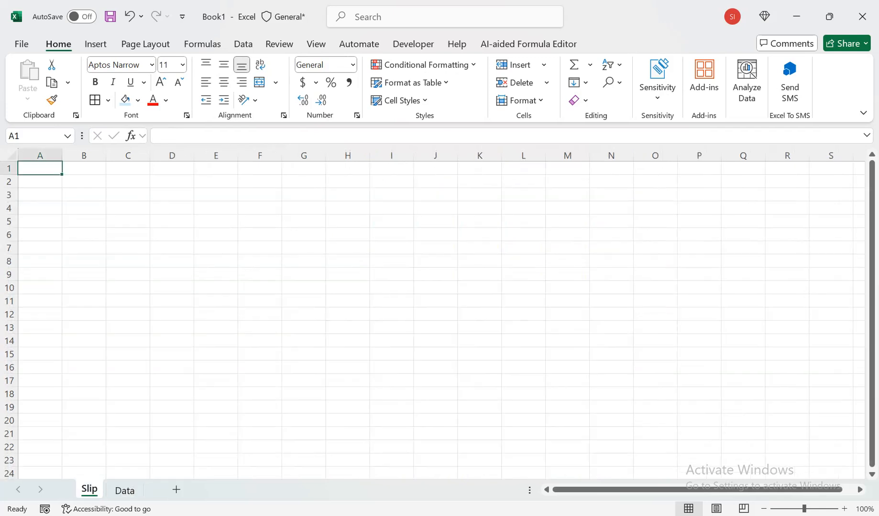
drag(39, 155, 195, 155)
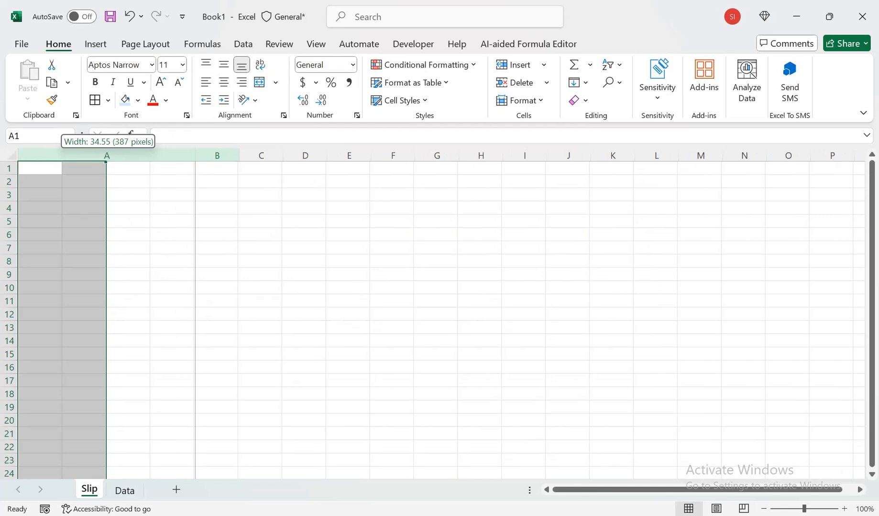
drag(195, 155, 195, 155)
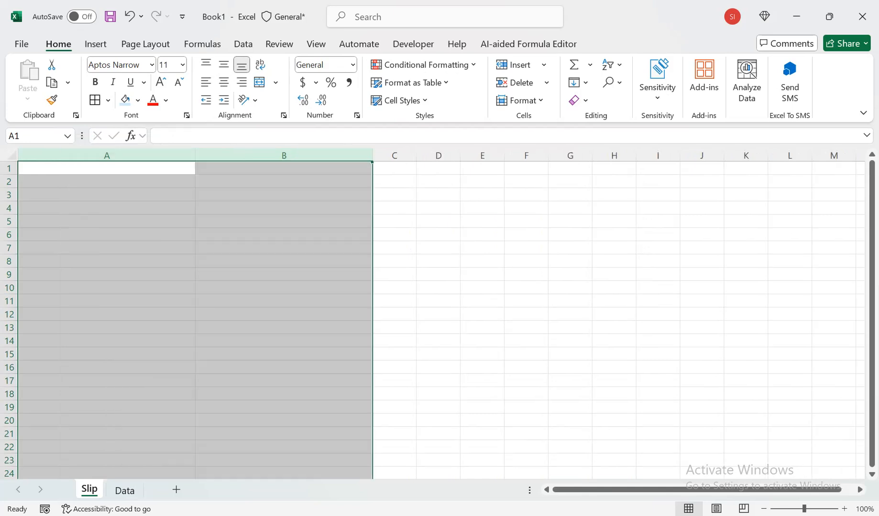
key(ctrl+z)
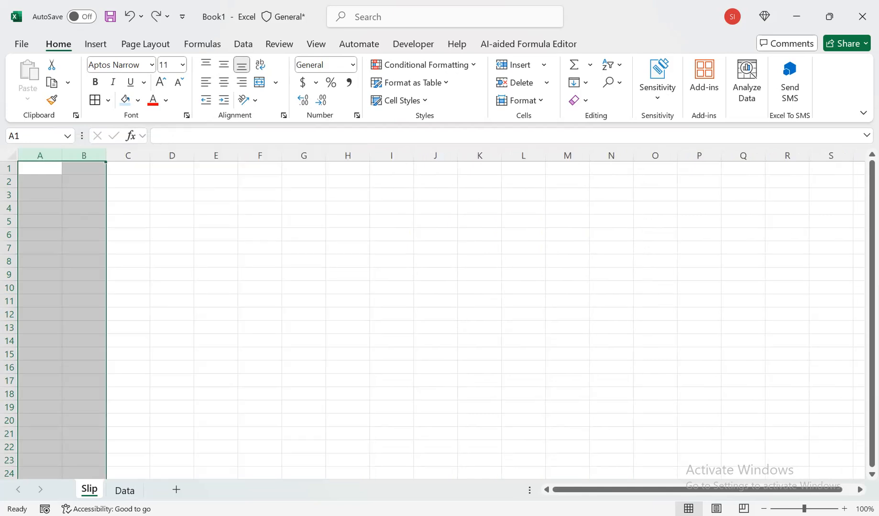
click(171, 208)
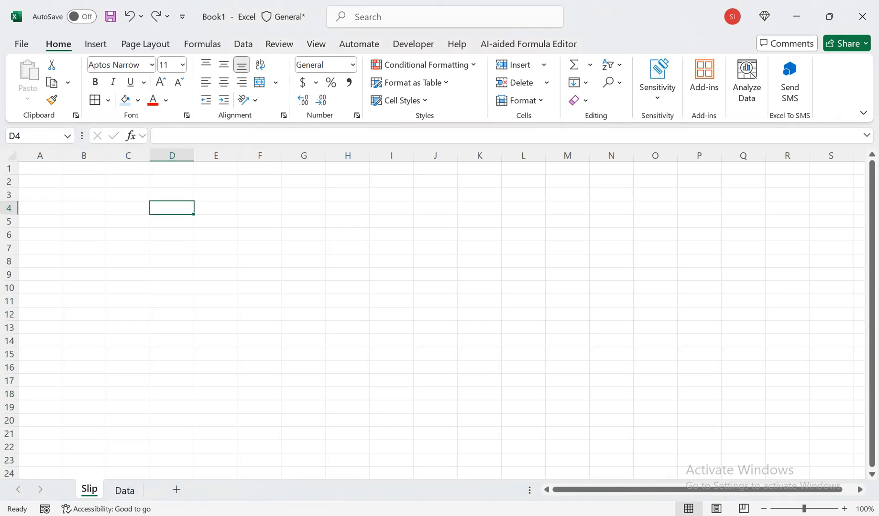
Step: Enter the label R NO in A3 of the Slip sheet and move to C3
click(40, 195)
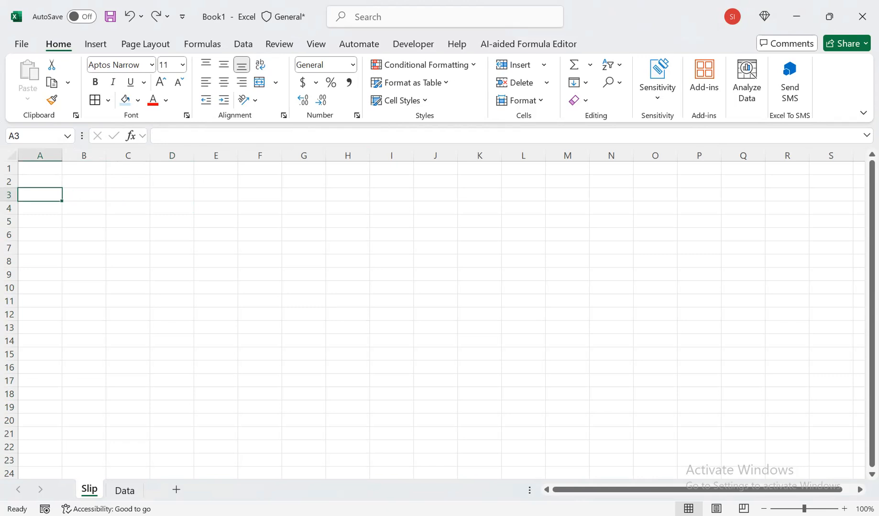
text(R NO)
key(Tab)
key(Tab)
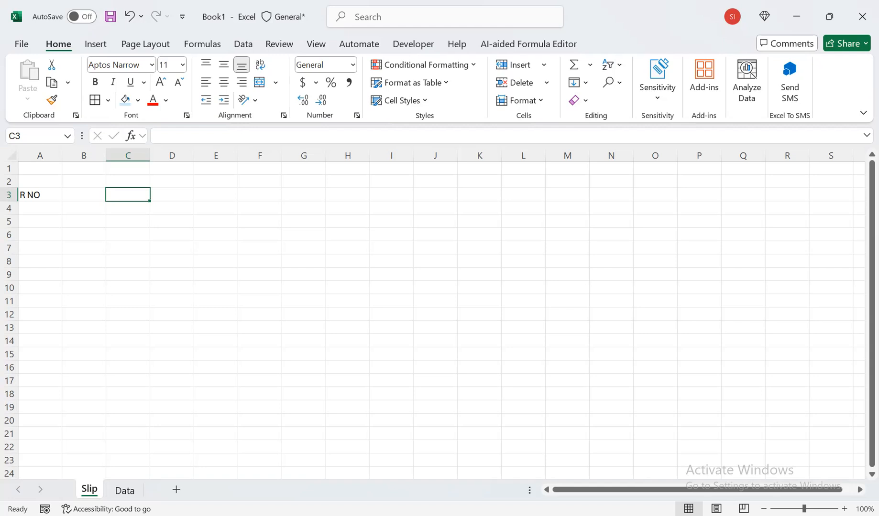
Step: Try an underscore line in B3 beside the R NO label as its fill-in blank
key(Tab)
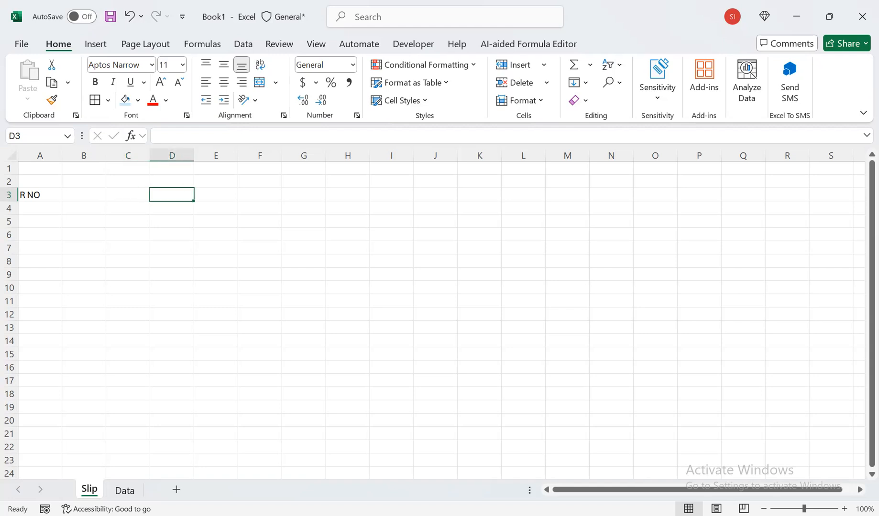
click(84, 221)
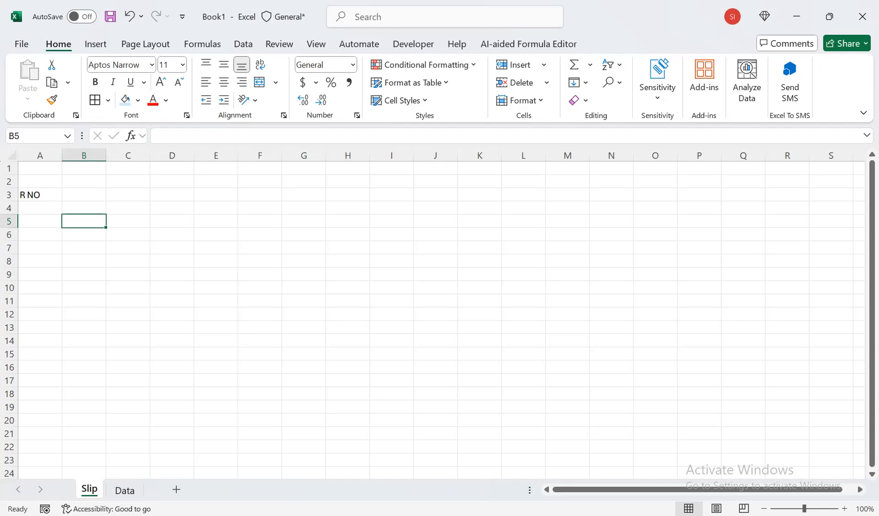
click(84, 195)
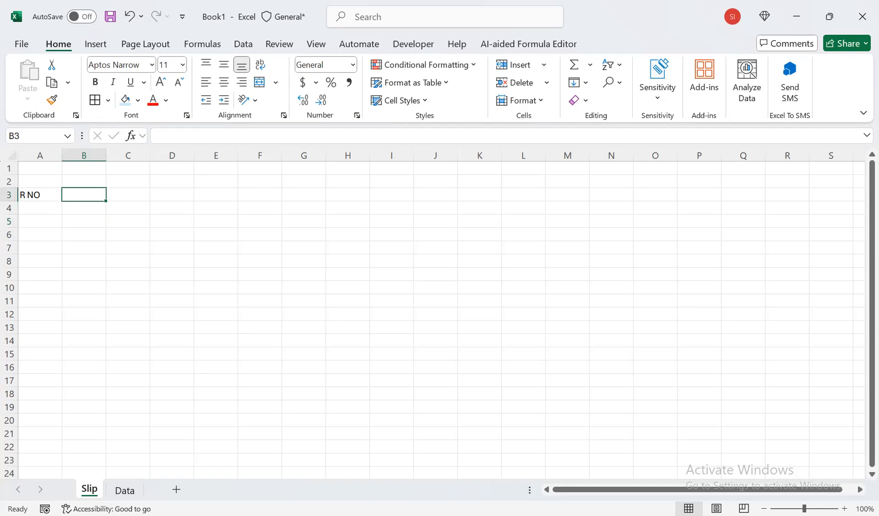
text(______________________________)
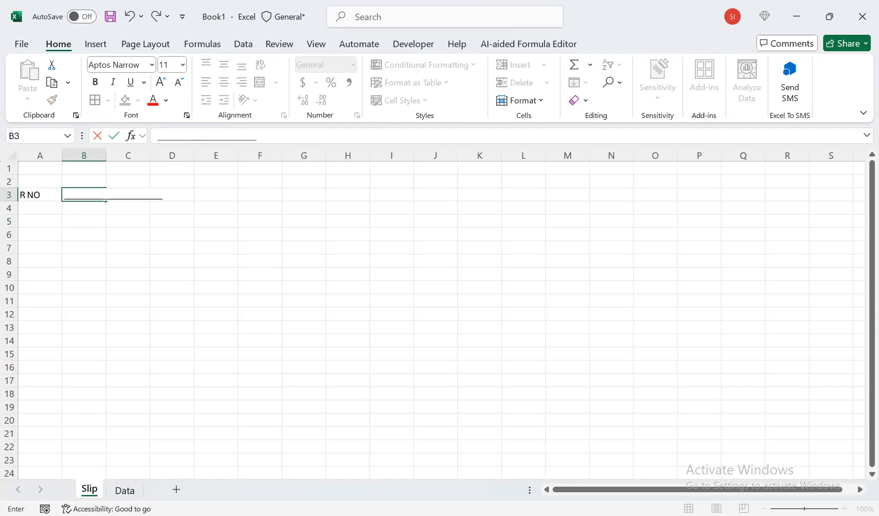
click(84, 234)
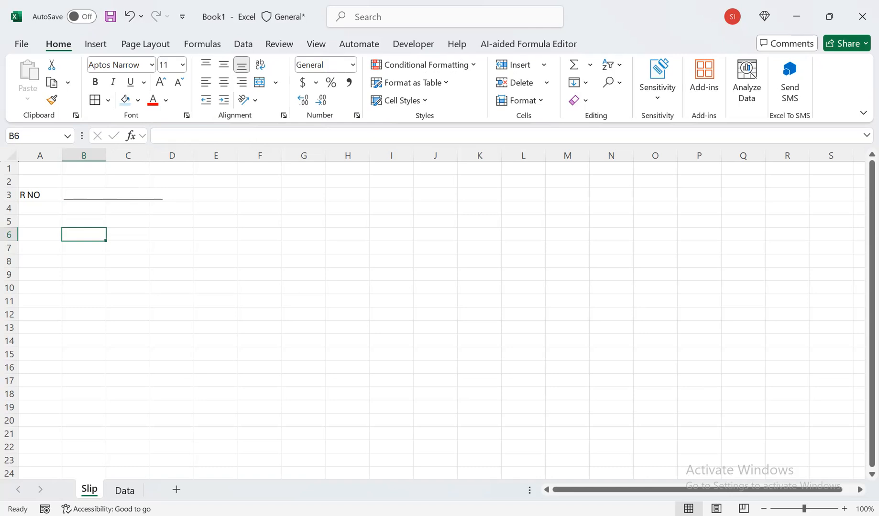
Step: Test B3 by entering the sample text fsd over the underscore line, and clear the cell
click(83, 195)
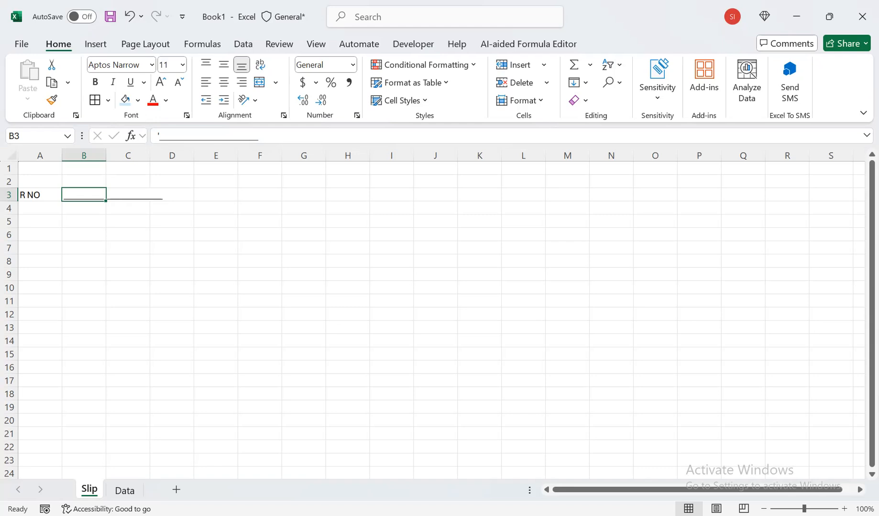
text(fsd)
key(Return)
key(Return)
key(Return)
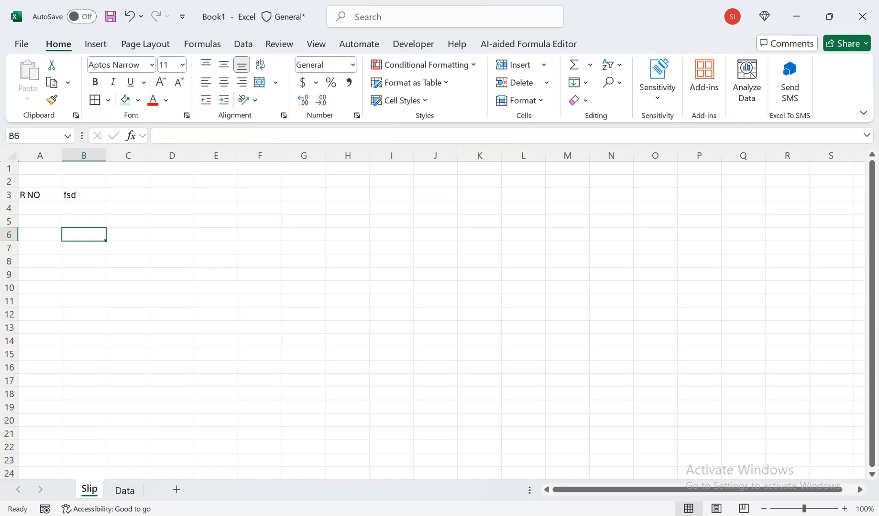
click(84, 195)
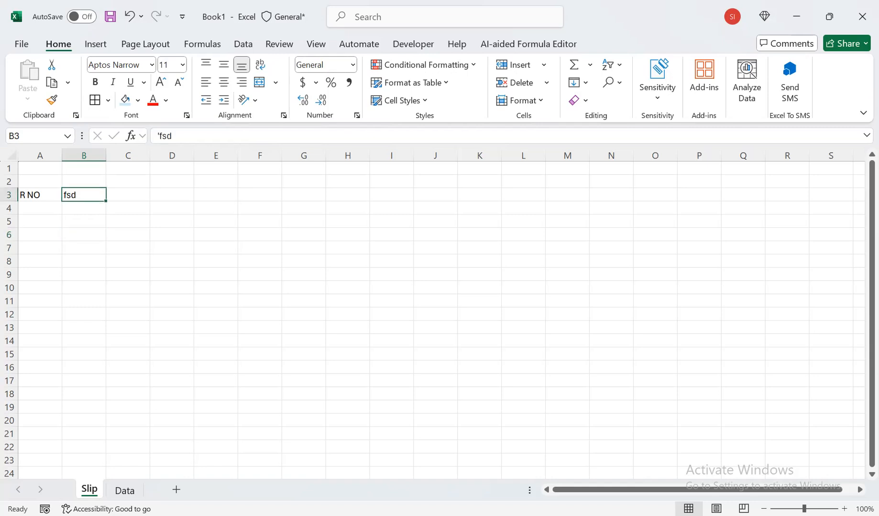
key(Delete)
Step: Shrink rows 4 and 5 and enter an underscore line in B4 spanning columns B to C
mouse_move(9, 221)
mouse_down()
mouse_move(9, 202)
mouse_move(9, 209)
mouse_up()
click(83, 205)
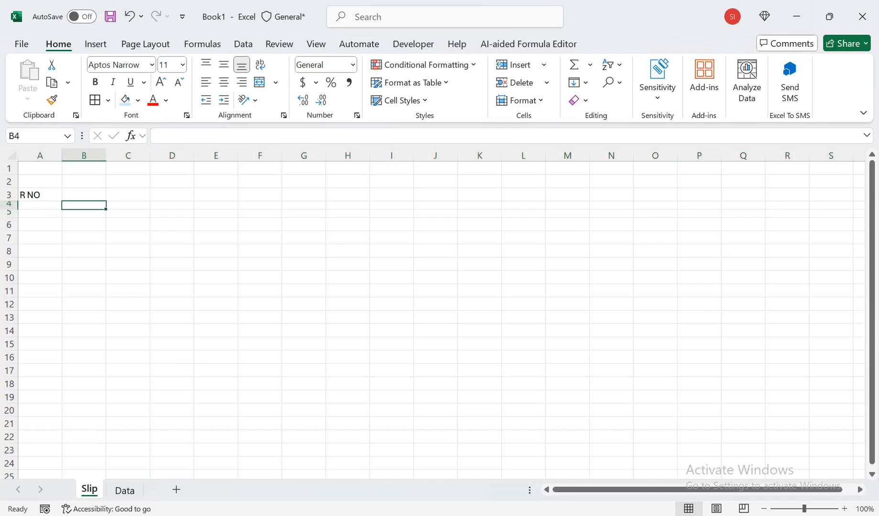
text(__________)
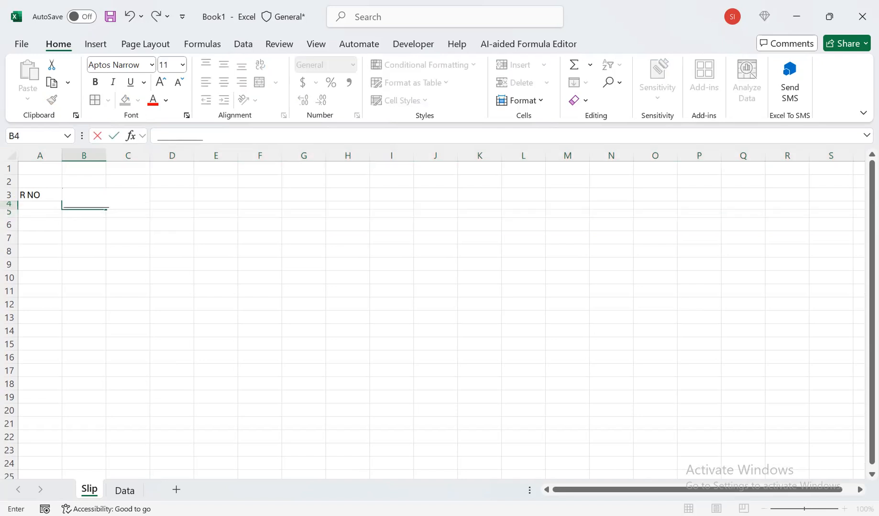
text(____________________________)
click(260, 225)
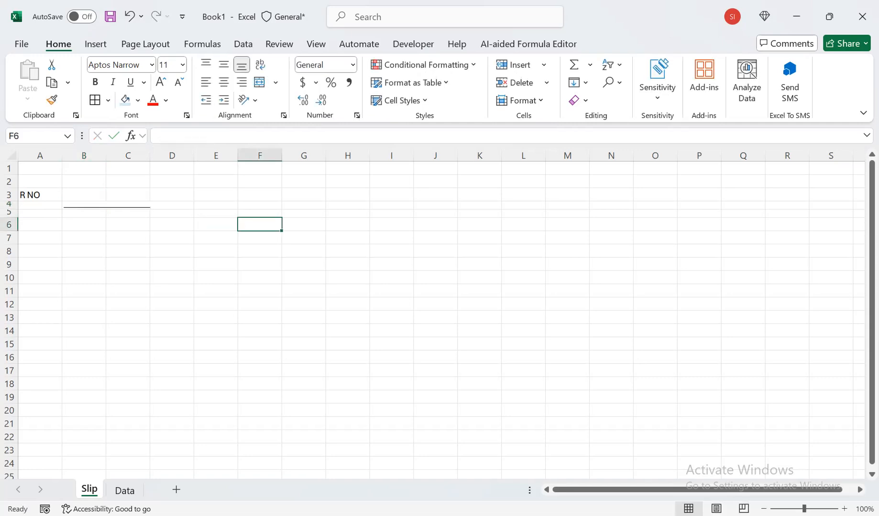
Step: Enter the label Date in F3 and an underscore line in G4 spanning columns G to H
click(259, 195)
text(Date)
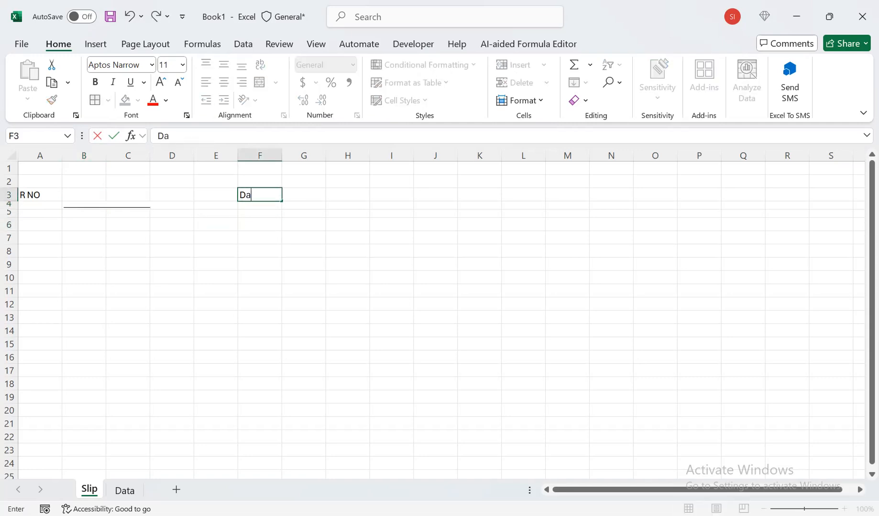
key(Tab)
drag(304, 206, 348, 206)
text(_)
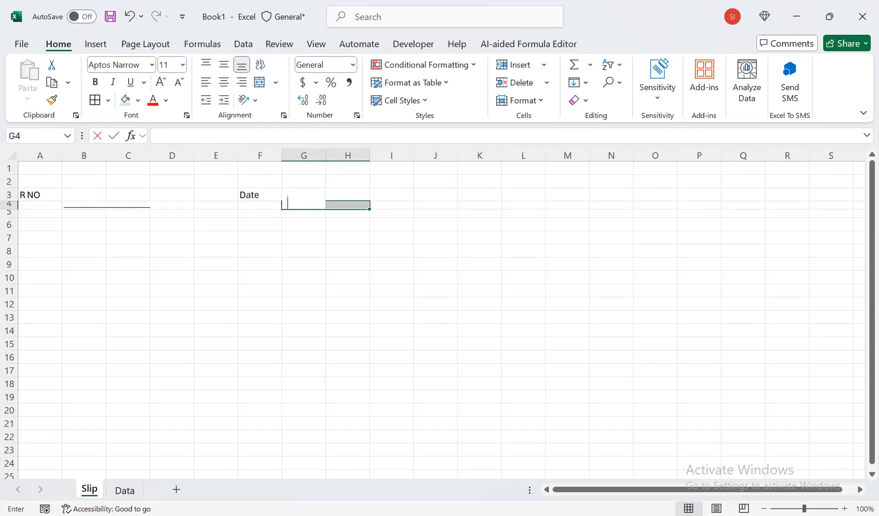
text(_________________)
click(259, 251)
Step: Reduce row 4 to a sliver so its underscore lines sit directly beneath row 3
drag(9, 209, 9, 206)
drag(9, 203, 9, 204)
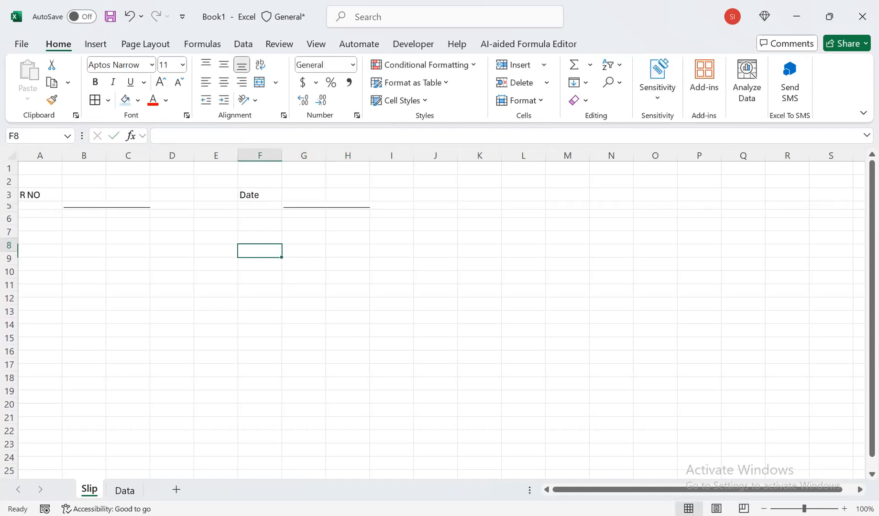
click(172, 258)
Step: Test the R NO blank by entering sds in B3, and delete that sample text
click(84, 196)
text(sds)
click(172, 271)
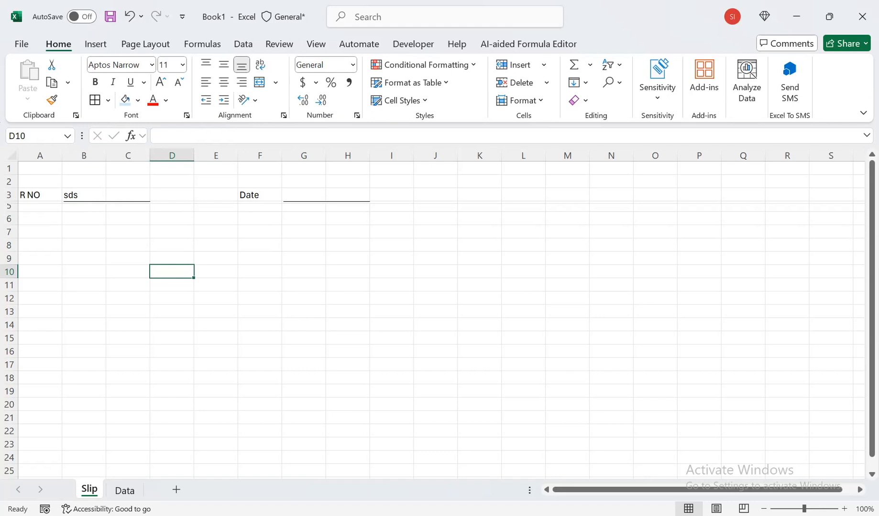
click(83, 195)
key(Delete)
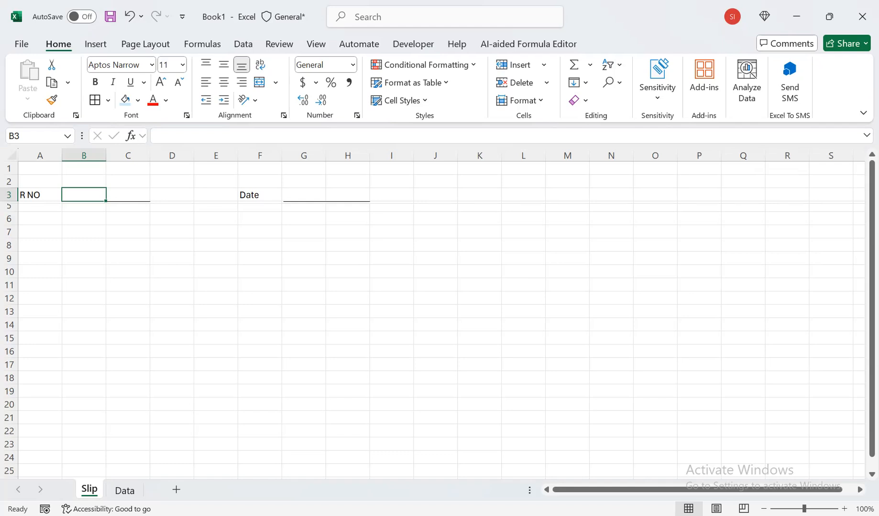
Step: Enter the label Name: in A7
click(41, 219)
click(40, 232)
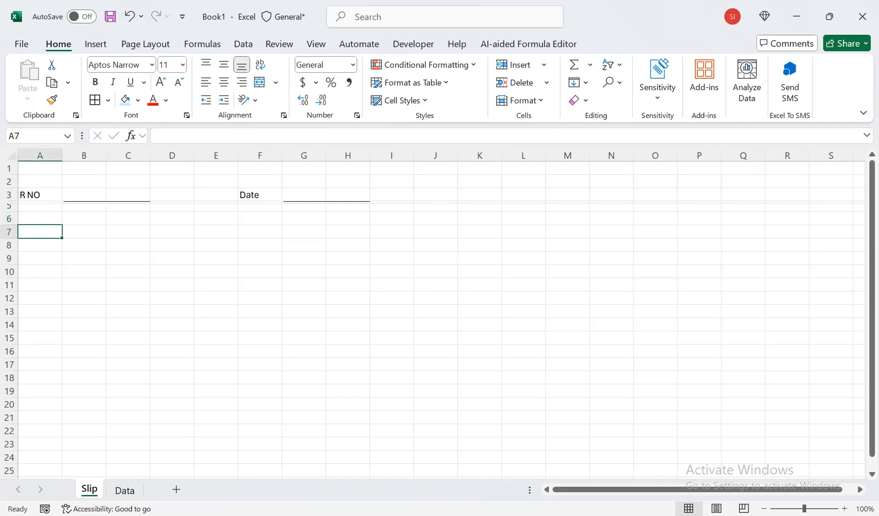
text(Name)
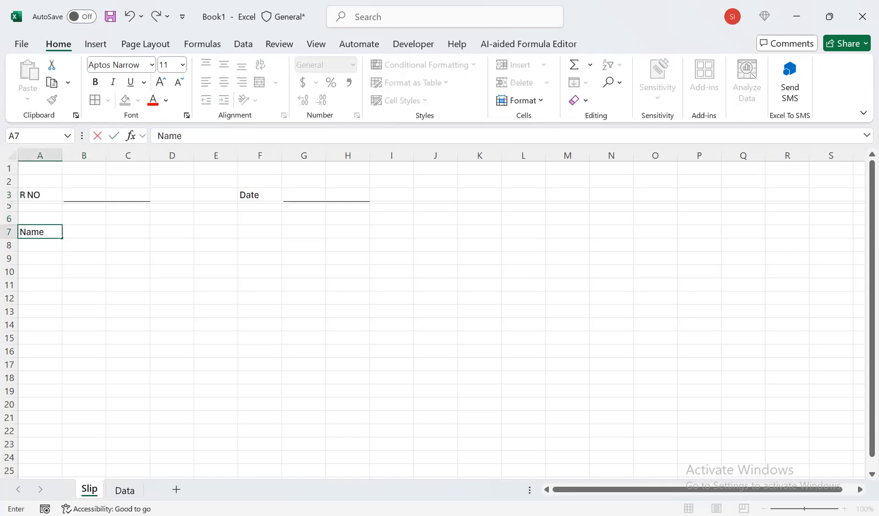
text(:)
click(128, 299)
Step: Enter an underscore line in B8 spanning columns B to H and shrink row 8 so it sits beneath row 7
drag(83, 245, 347, 245)
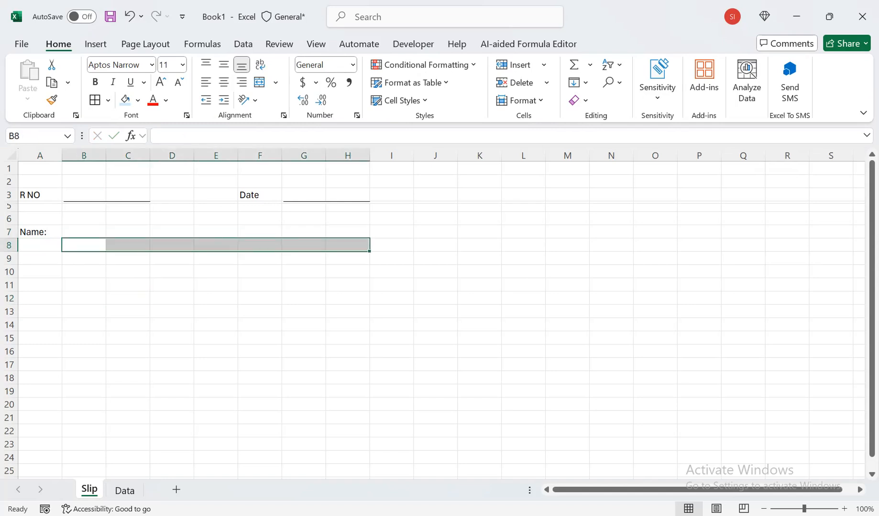
text(____________________________________)
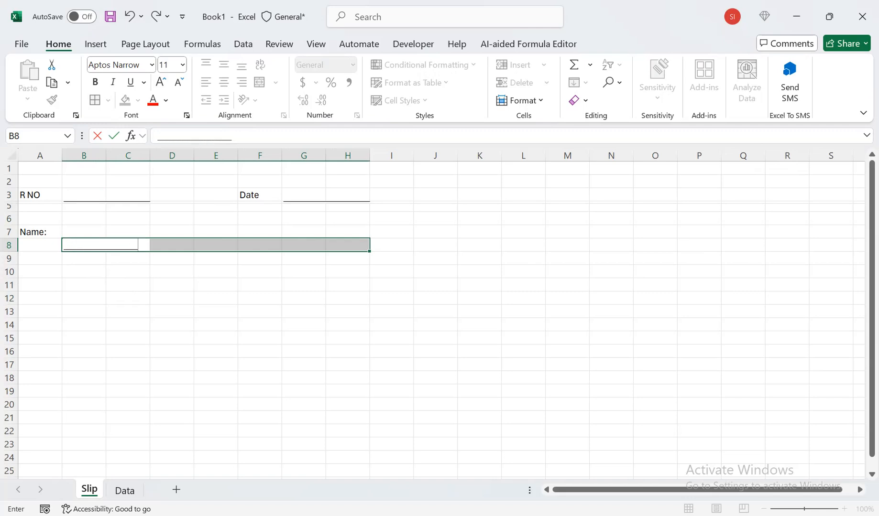
text(______________________________________________)
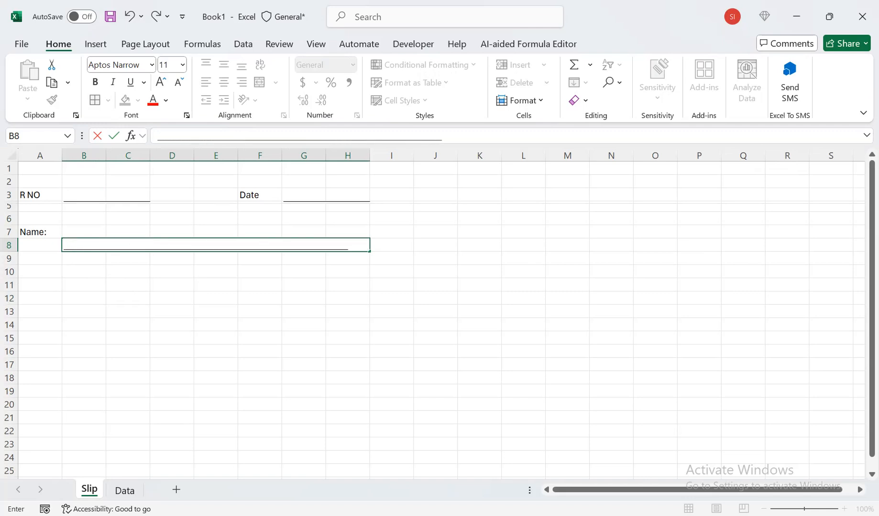
text(____)
click(84, 298)
drag(9, 251, 10, 238)
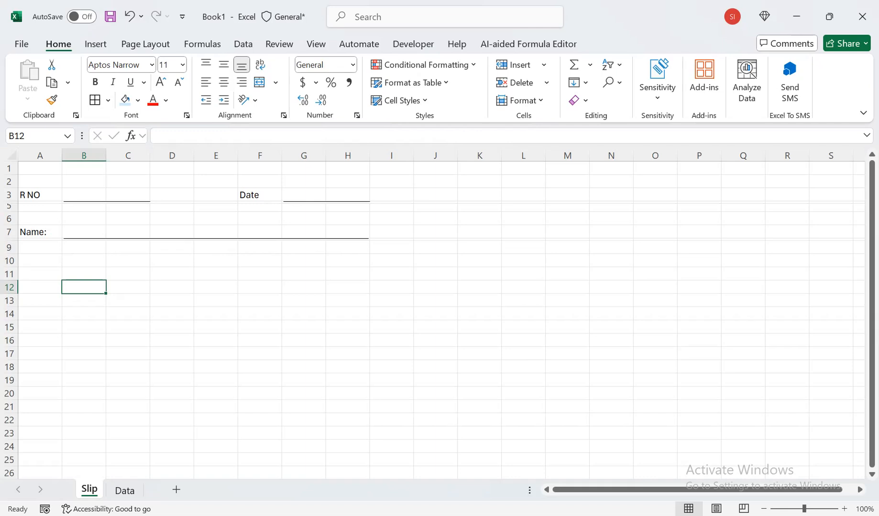
Step: Enter the label Father Name: in A10
click(40, 261)
text(Father Name)
key(Tab)
key(Left)
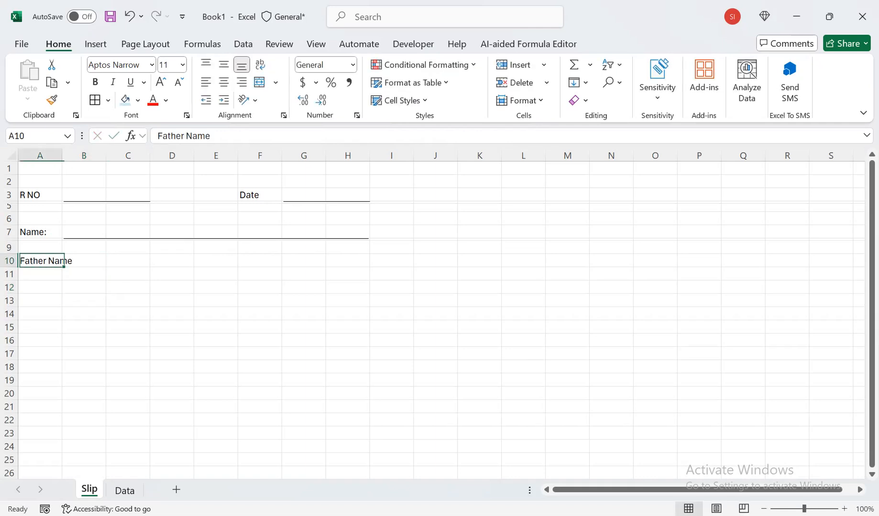
key(F2)
text(:)
key(Tab)
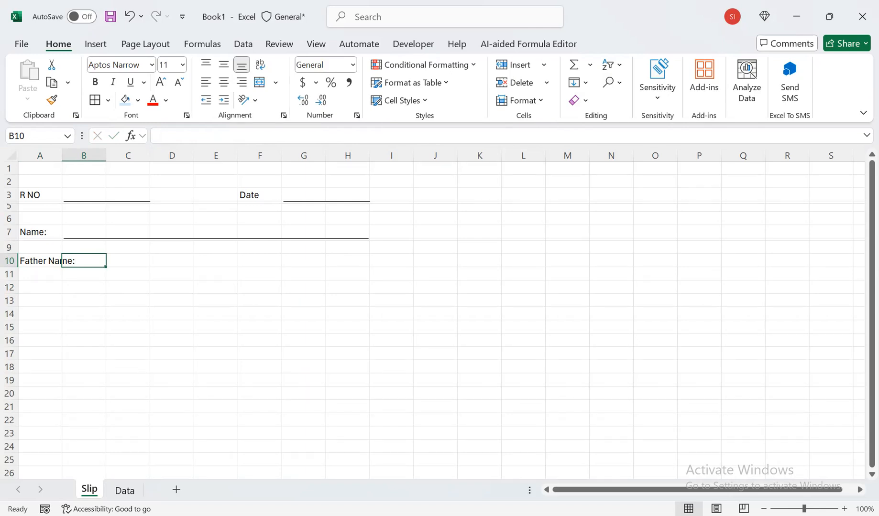
Step: Narrow column B to about half its width and shorten the Name underscore line in B8 to end at column H
drag(105, 155, 82, 155)
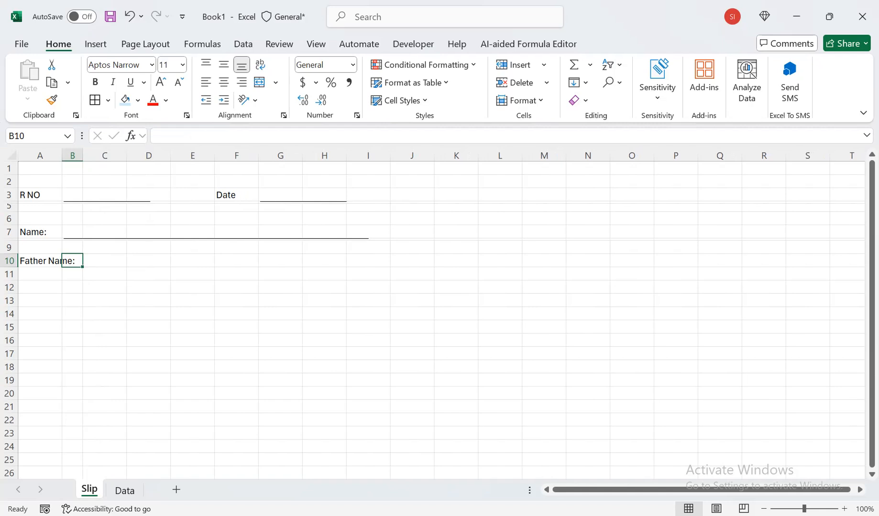
click(72, 232)
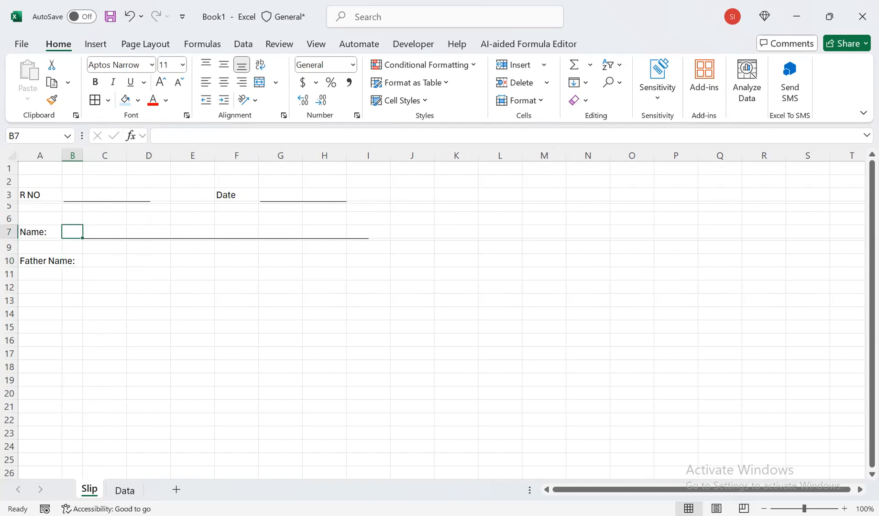
key(Down)
key(F2)
key(BackSpace)
key(BackSpace)
key(BackSpace)
key(BackSpace)
key(BackSpace)
key(Return)
Step: Enter an underscore line in C10 beside Father Name:, spanning columns C to H
key(Down)
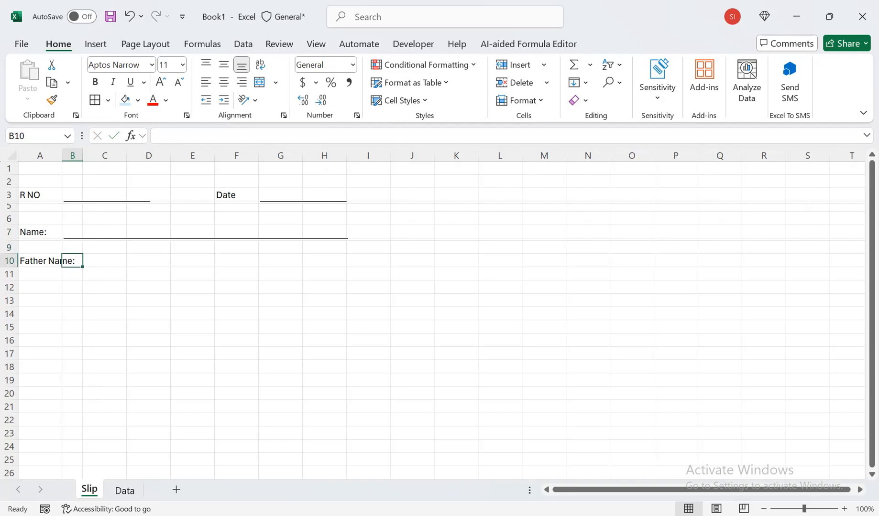
key(Right)
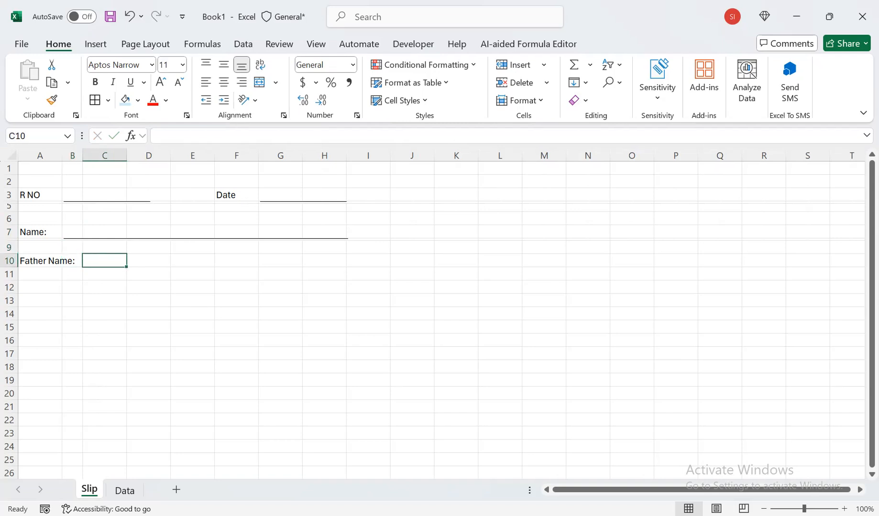
text(_____________________________________________________________)
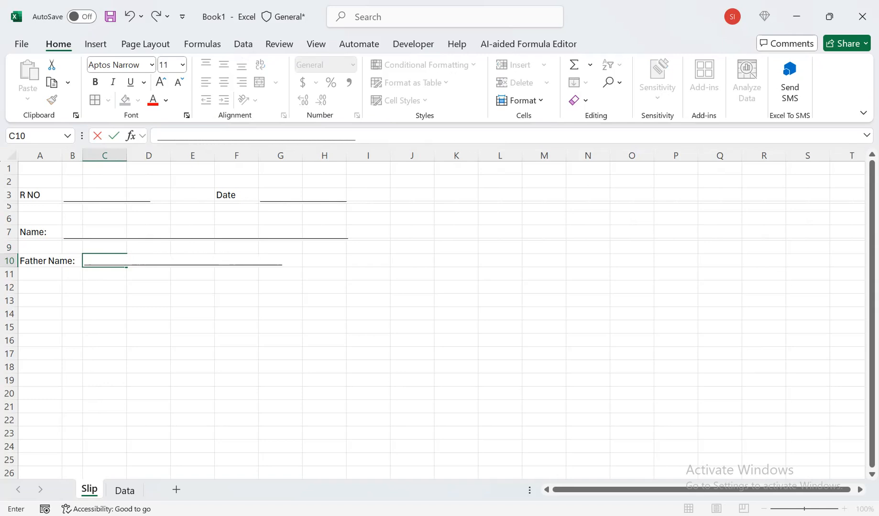
text(__)
key(Return)
Step: Enter the label Class: in A12 and an underscore line in B12 spanning columns B to D
key(Left)
key(Left)
key(Down)
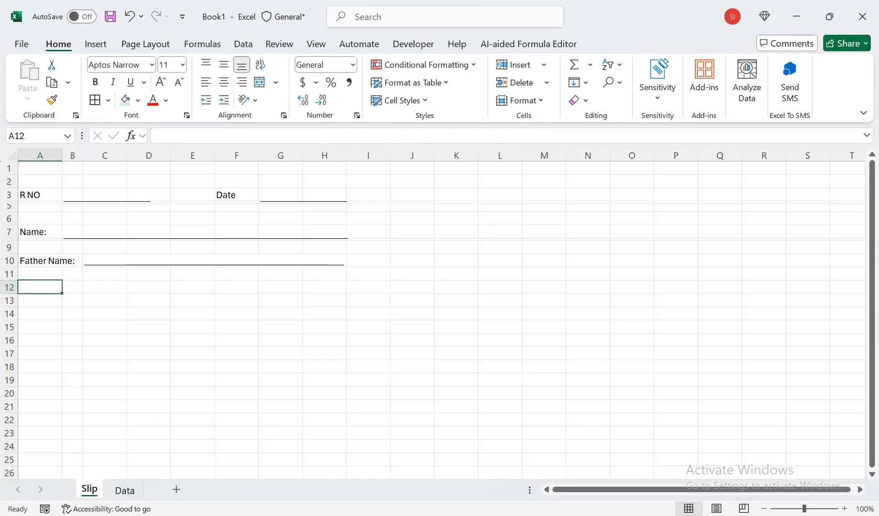
text(Class:)
key(Tab)
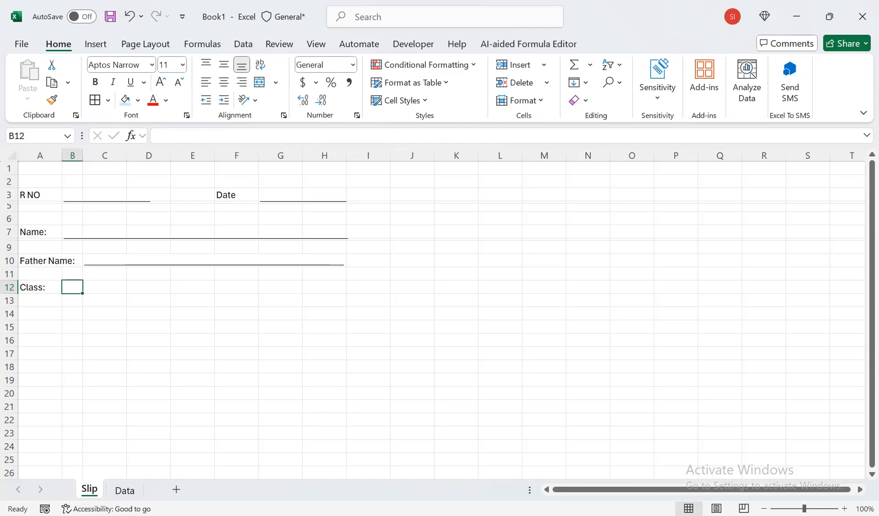
text(_________________________)
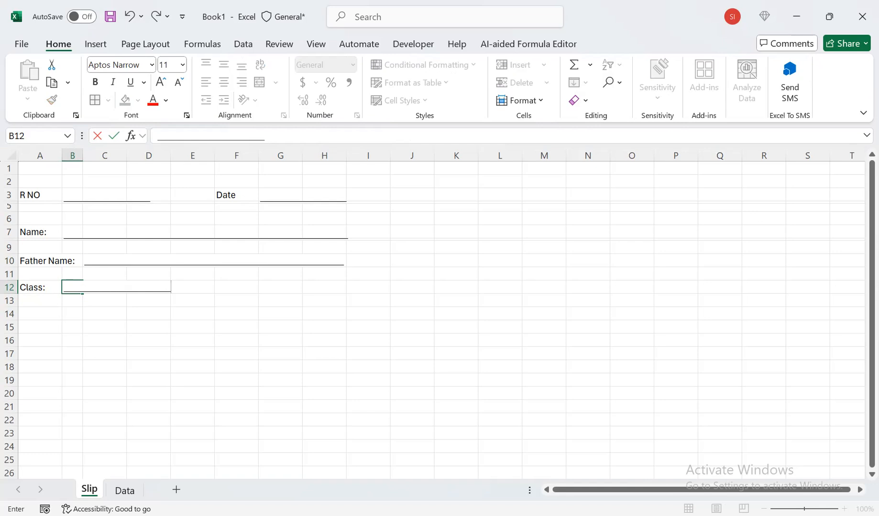
Step: Enter the label Campus in F12 and an underscore line in G12 spanning columns G to H
key(Tab)
key(Tab)
key(Tab)
key(Tab)
text(Ca)
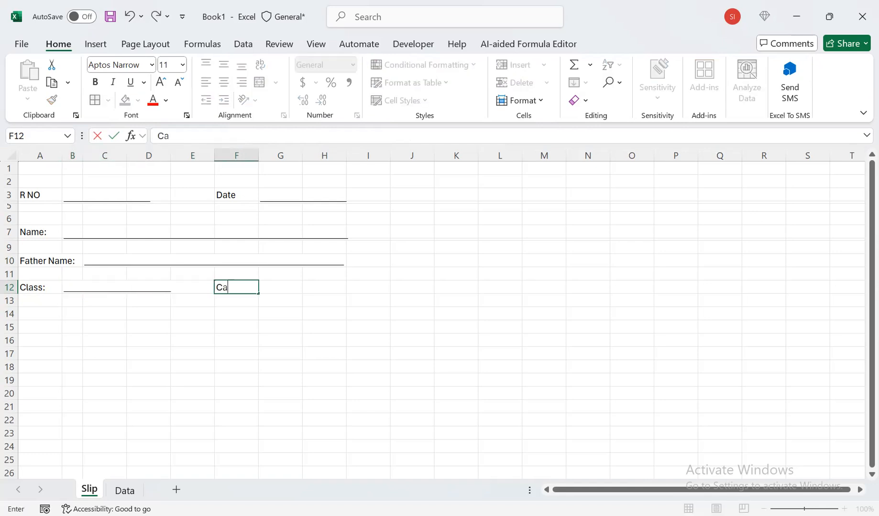
text(mpus)
key(Tab)
text(_)
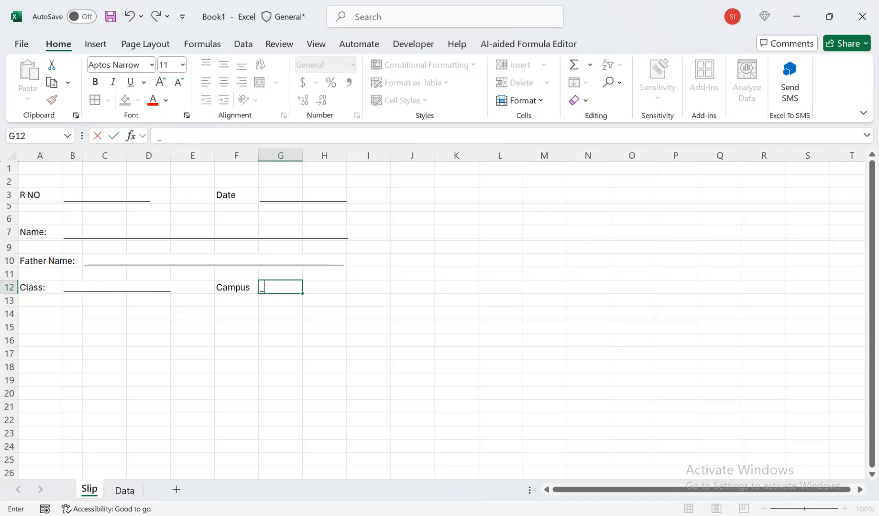
text(____________________)
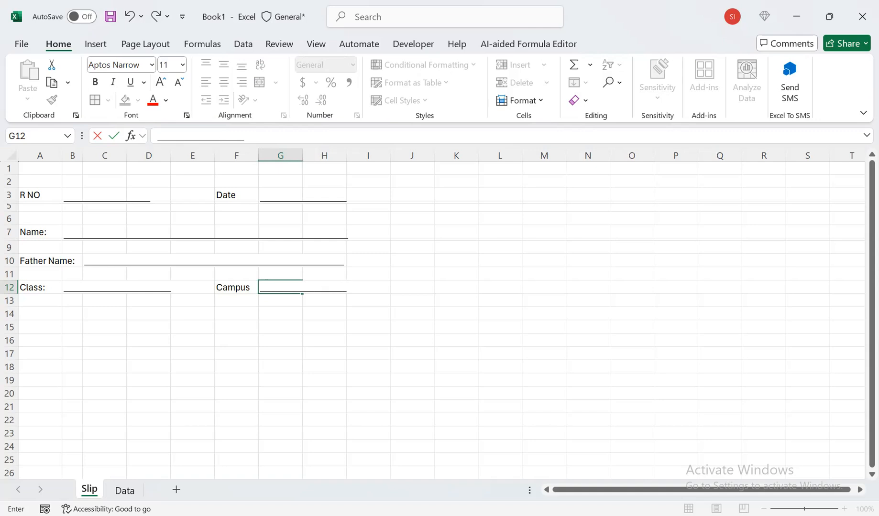
key(Return)
key(Return)
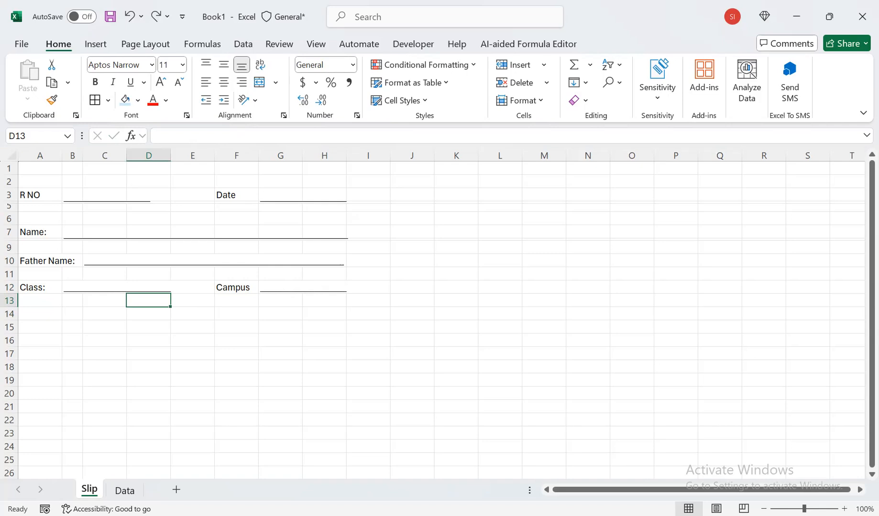
Step: Delete the underscore lines beside Father Name:, Class: and Campus in C10, B12 and G12
click(105, 261)
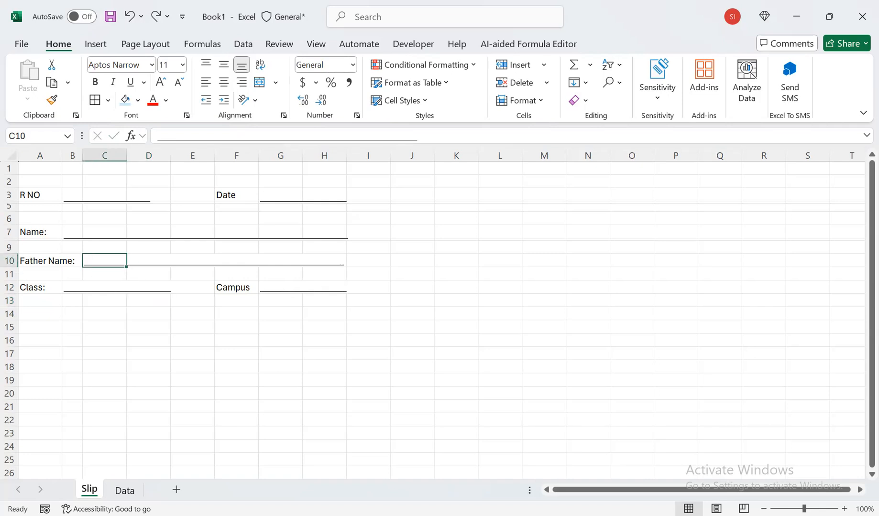
key(Delete)
click(72, 288)
key(Delete)
click(281, 287)
key(Delete)
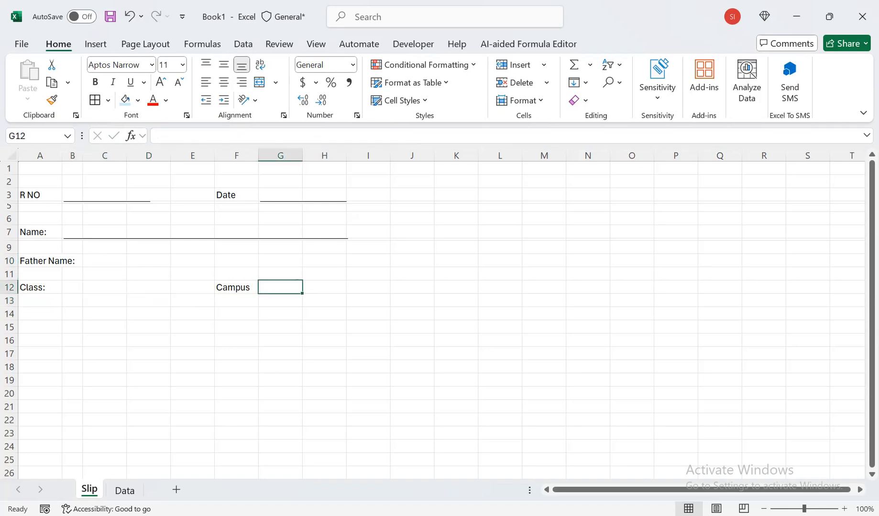
Step: Enter an underscore line in C11 below the Father Name: row, spanning columns C to H
drag(105, 274, 324, 274)
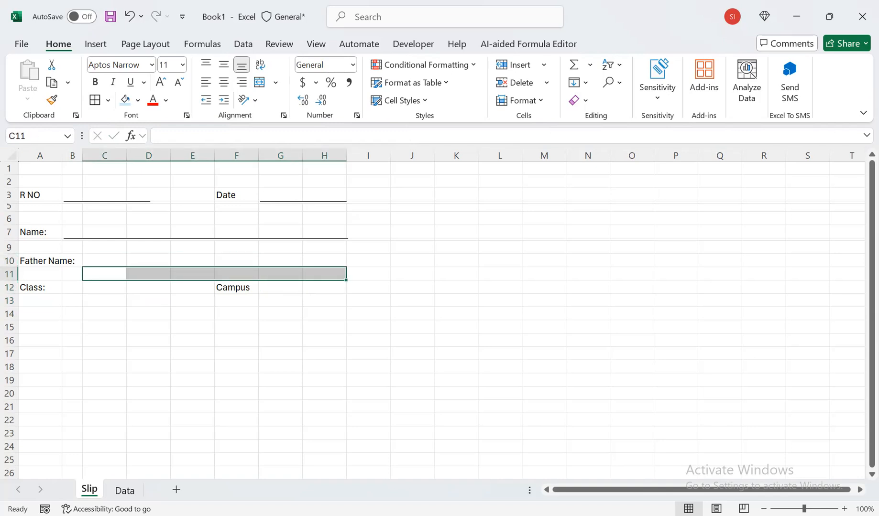
text(________________________________________)
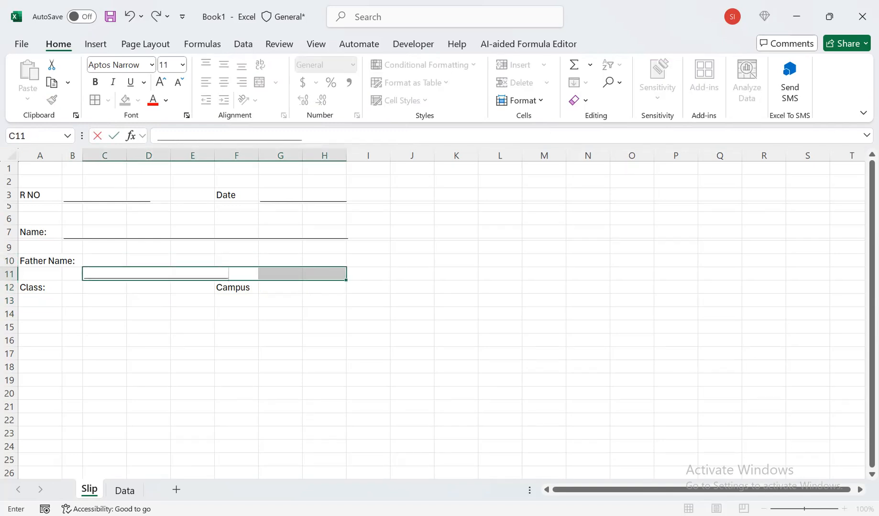
text(_______________________________________________________________________________)
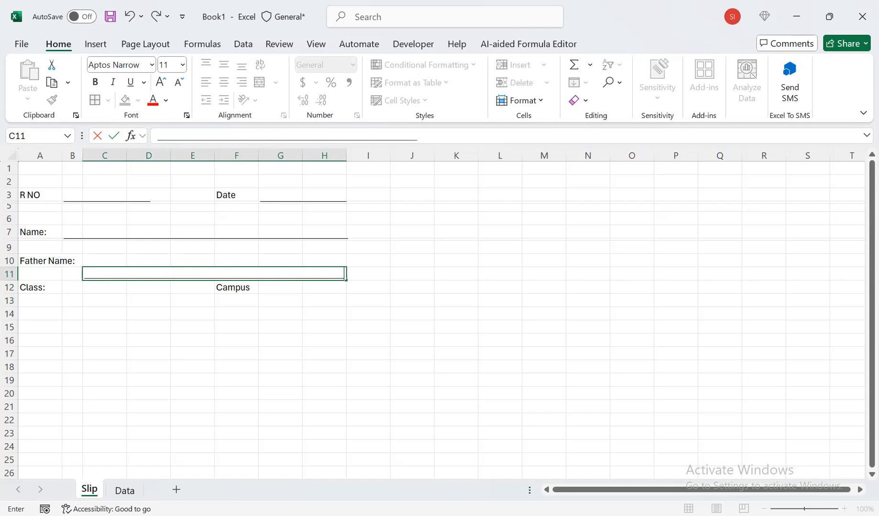
Step: Shrink row 11 to a thin strip and insert a blank row above the Class: row
click(40, 327)
drag(8, 280, 330, 277)
drag(245, 284, 245, 293)
Step: Enter underscore lines in B14 across columns B to D and in G14 across G to H, and shrink row 14 to a thin strip
click(72, 304)
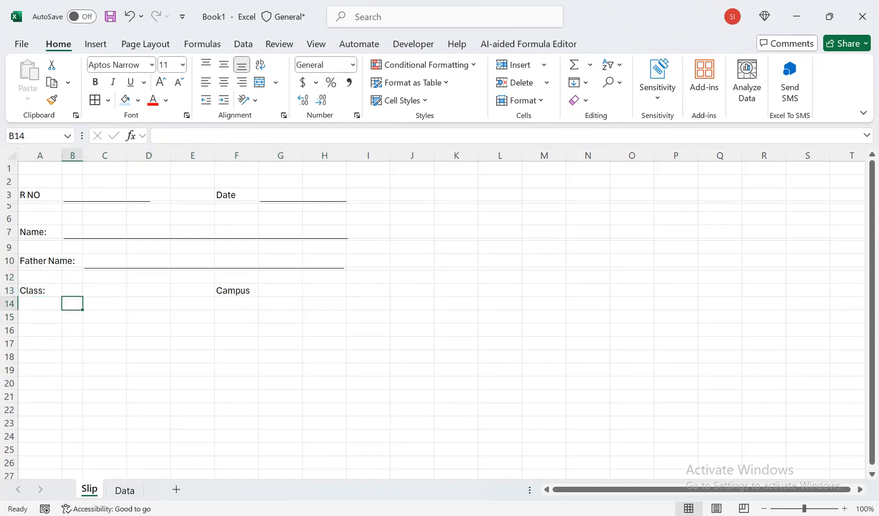
text(__________________________)
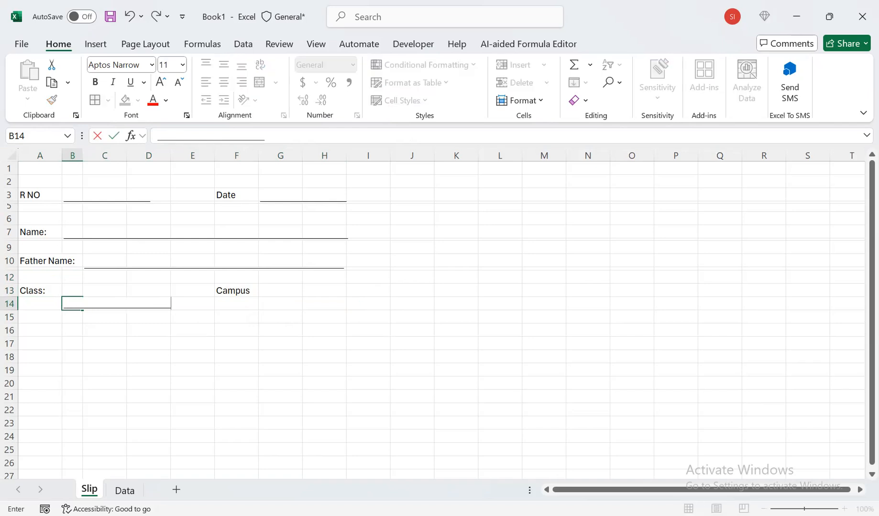
click(281, 303)
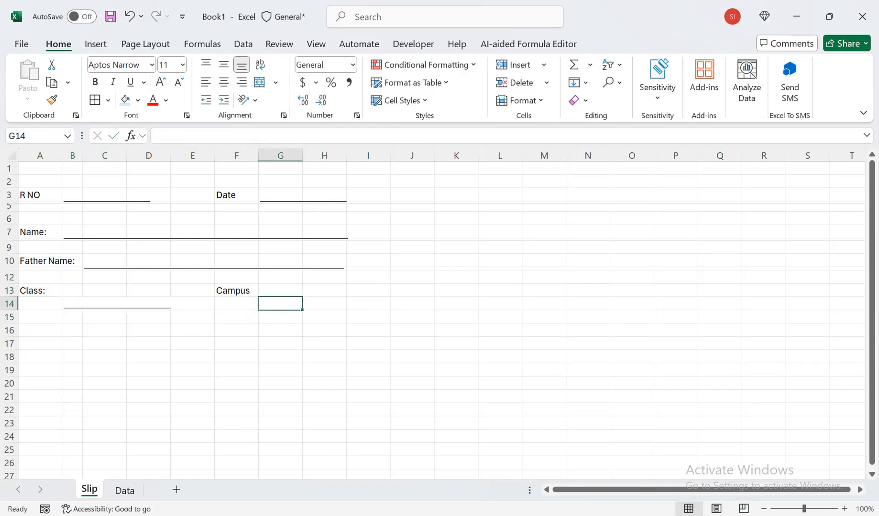
text(_____________________)
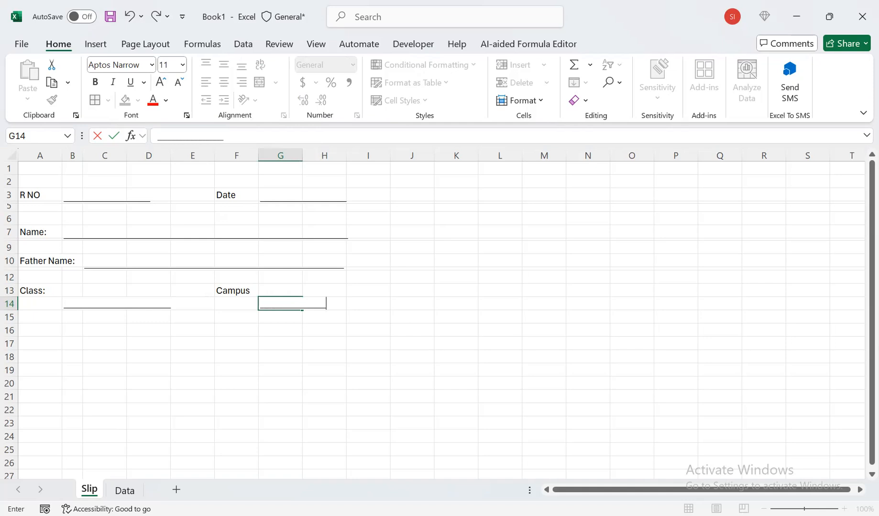
key(BackSpace)
click(39, 330)
drag(9, 310, 9, 302)
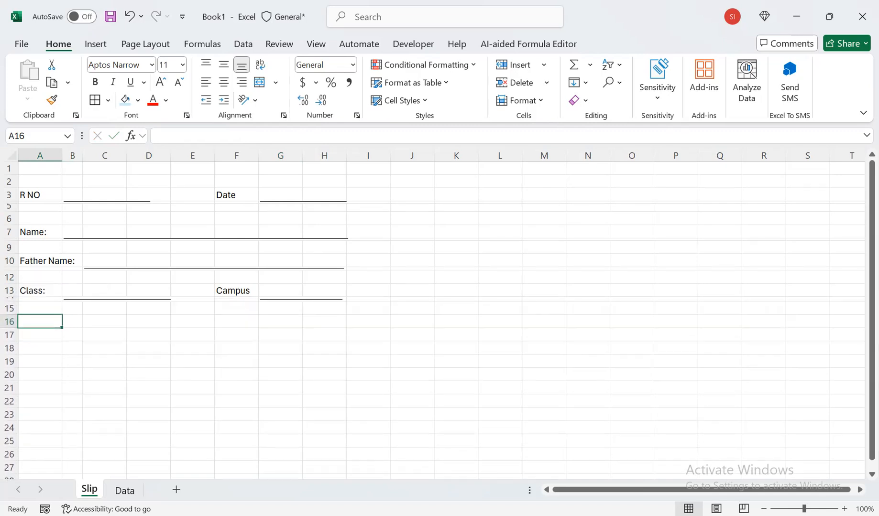
Step: Enter the labels Fee in A16 and Month in F16
click(104, 348)
click(40, 322)
text(Fee)
key(Tab)
key(Tab)
key(Tab)
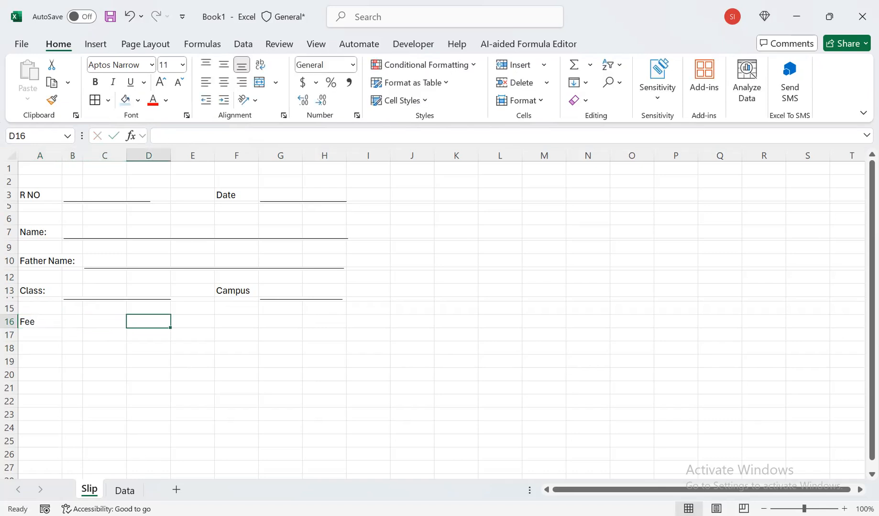
key(Tab)
key(Tab)
text(Month)
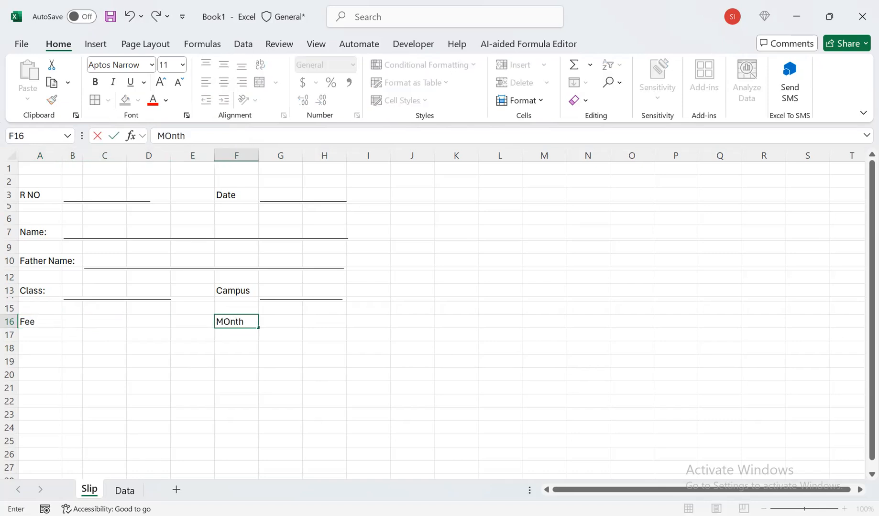
Step: Enter an underscore line in G17 below the Month row, spanning columns G to H
key(Tab)
key(Down)
key(shift+Right)
key(shift+Right)
key(shift+Left)
text(____________________)
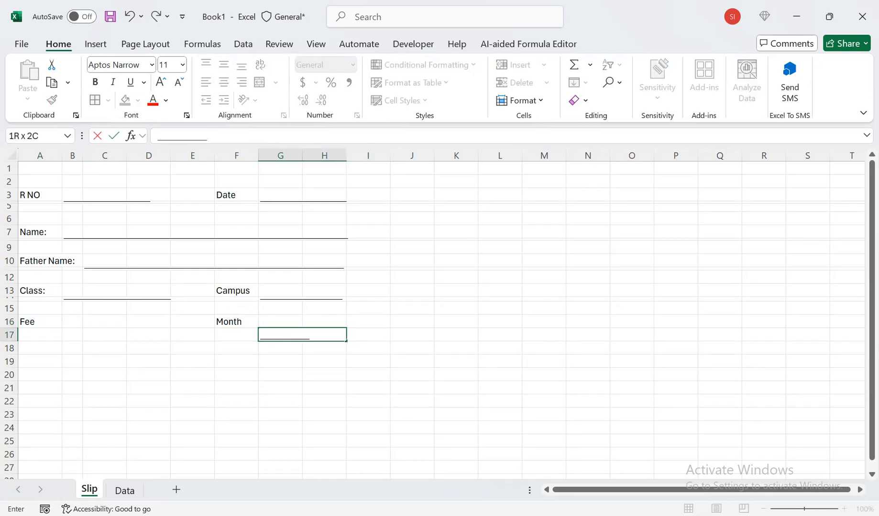
text(___)
key(Return)
Step: Enter an underscore line in B17 spanning columns B to D and shrink row 17 to a thin strip
key(Up)
key(Left)
key(Left)
key(Left)
key(Left)
key(Left)
key(Left)
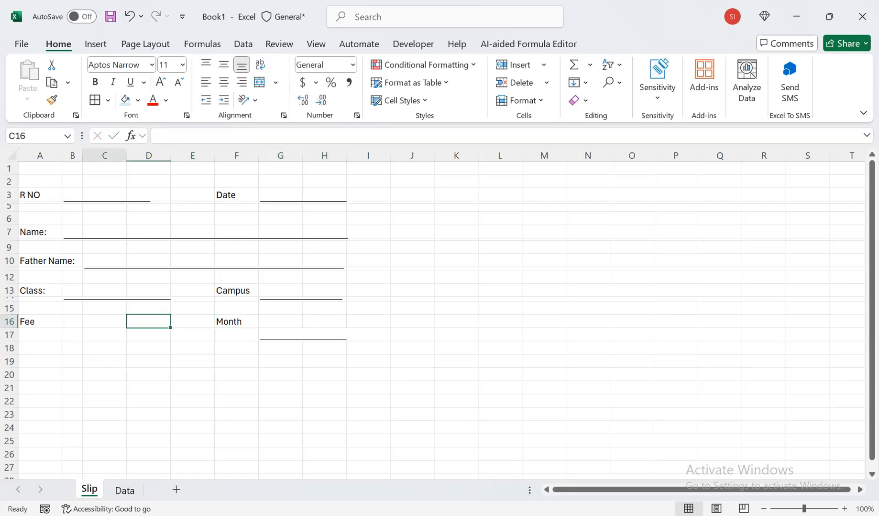
key(Down)
text(___)
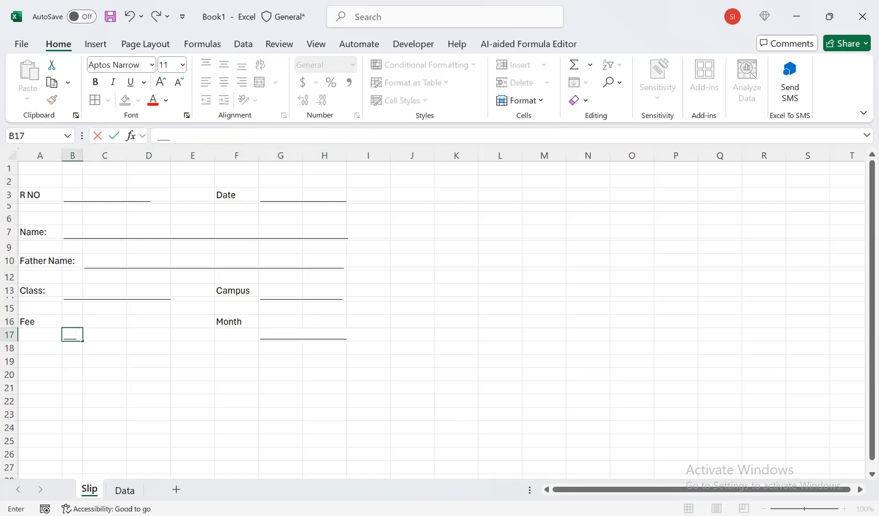
text(_________________________)
click(104, 361)
drag(9, 342, 8, 328)
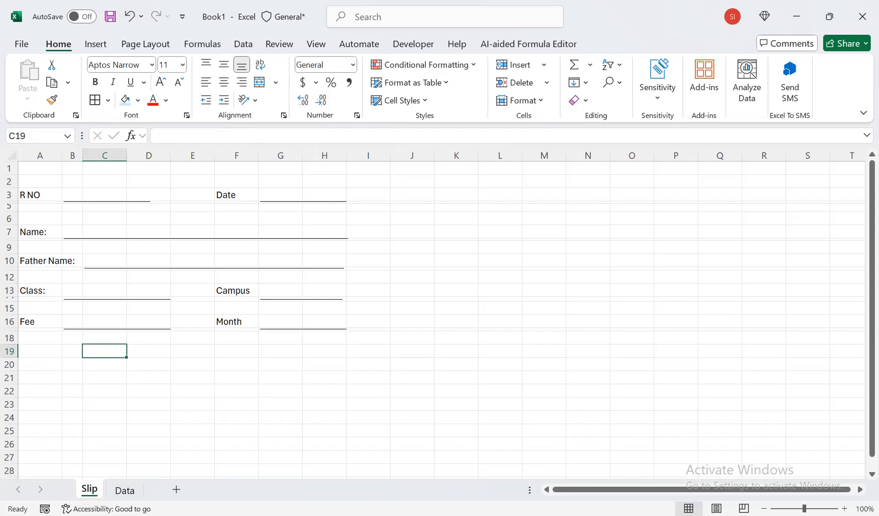
Step: Enter the labels Admission in A19 and Annual in F19
click(40, 352)
text(Admission)
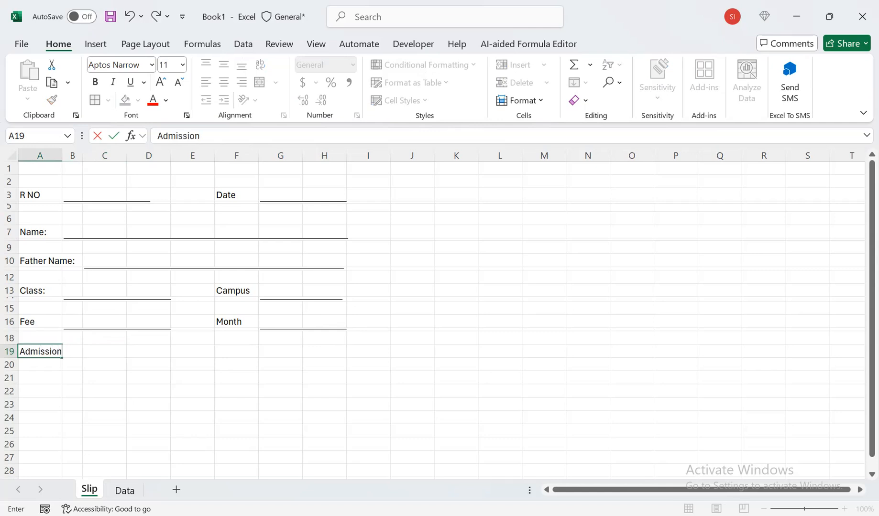
key(Right)
key(Right)
key(Right)
key(Right)
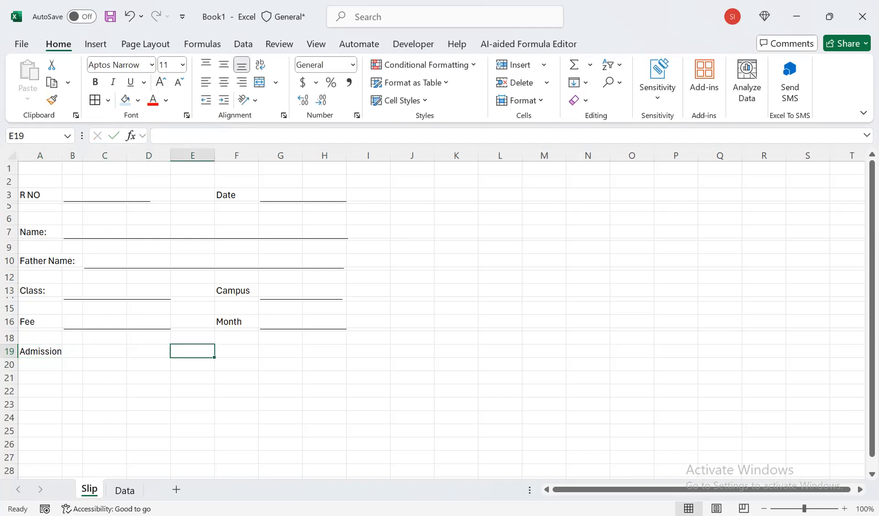
key(Right)
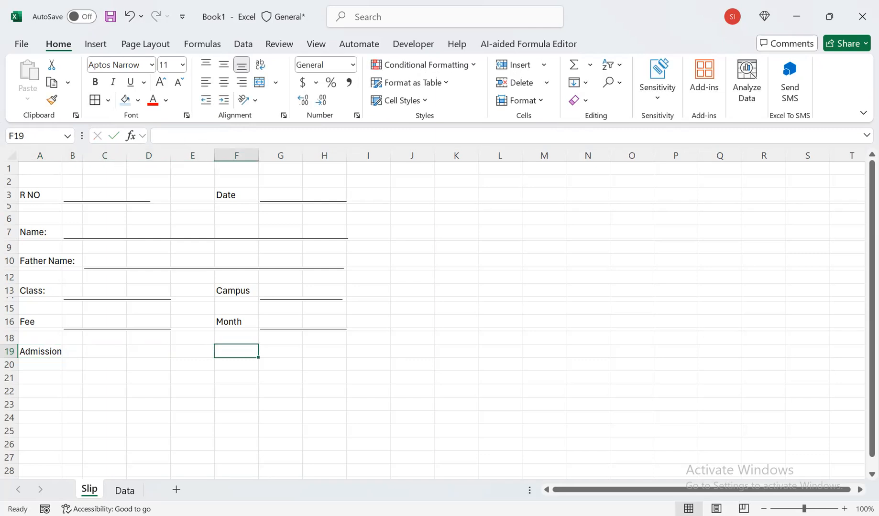
text(Annual)
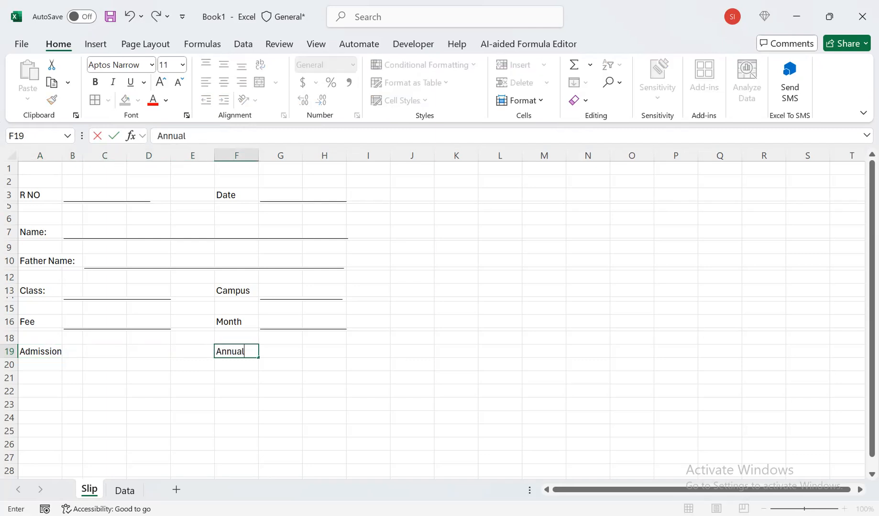
Step: Enter an underscore line in G20 below the Annual row, spanning columns G to H
key(Right)
key(Down)
text(_)
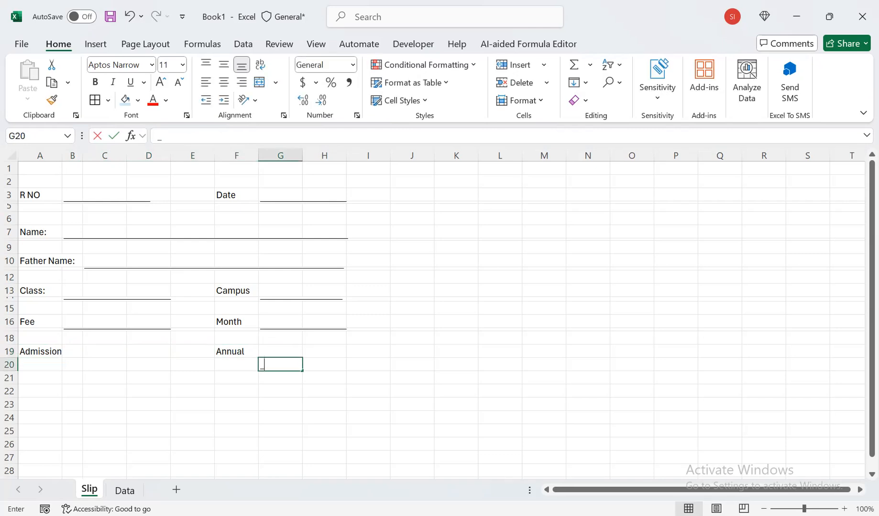
text(________________________)
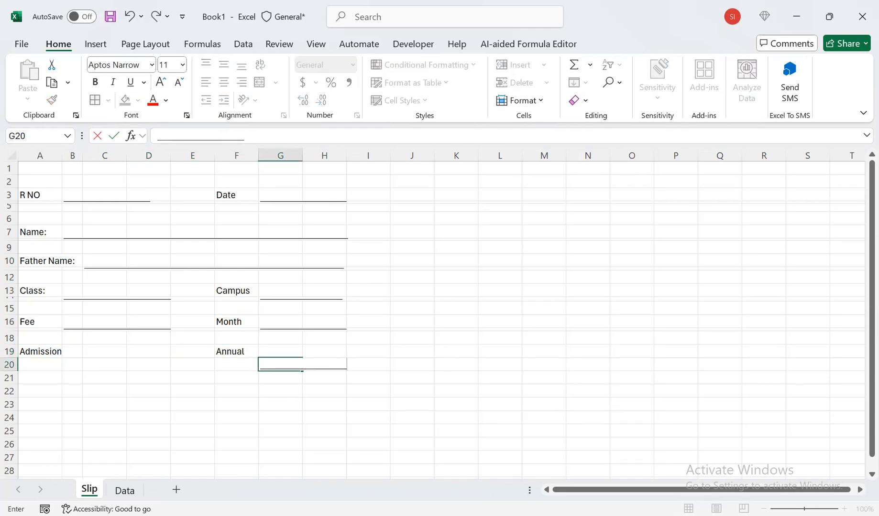
Step: Enter an underscore line in B20 below the Admission row, spanning columns B to D
key(Left)
key(Left)
key(Left)
key(Left)
key(Left)
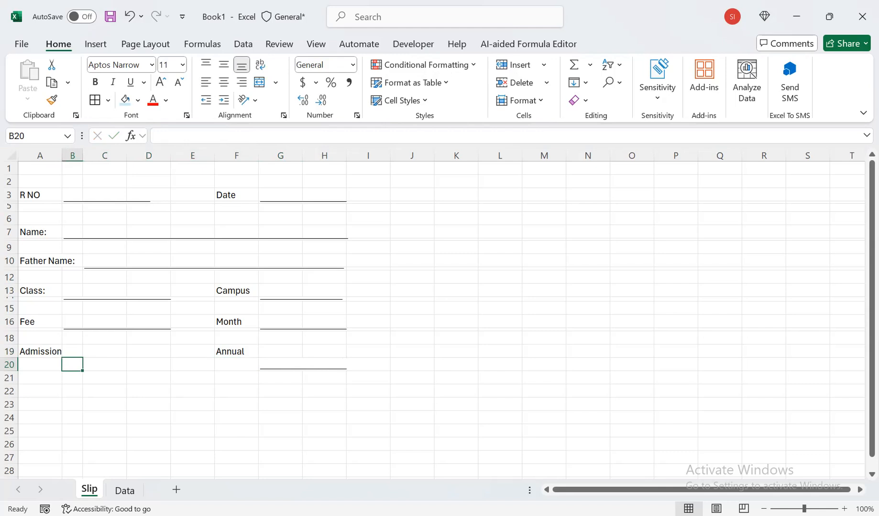
text(_______________________________)
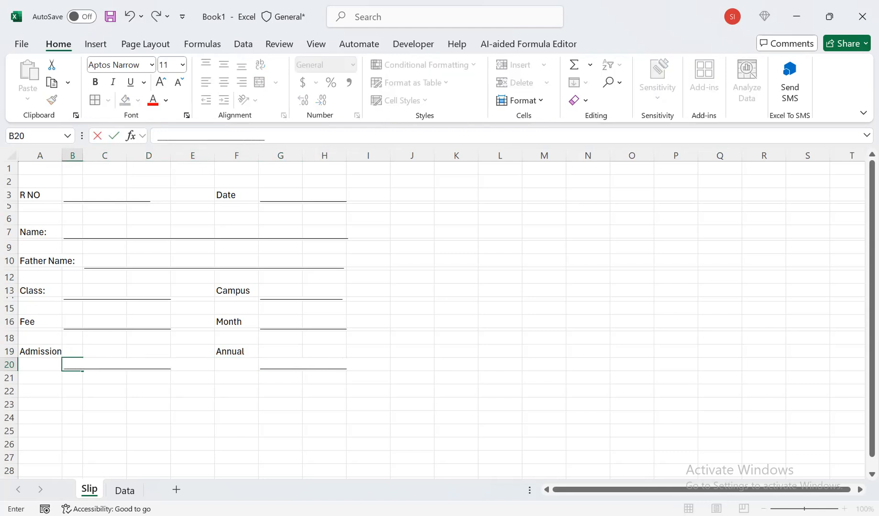
Step: Shrink row 20 to a thin strip so its underscore lines sit directly beneath the Admission and Annual row
drag(9, 378, 9, 366)
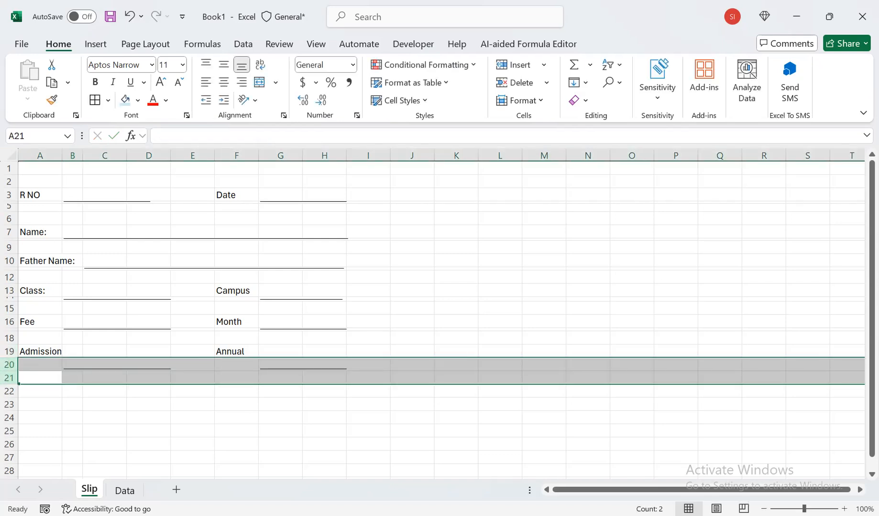
click(8, 352)
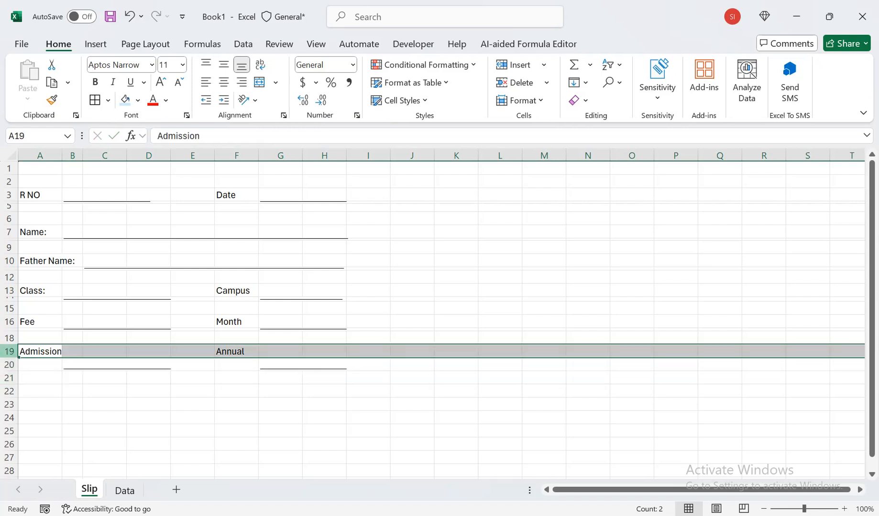
click(9, 364)
drag(9, 372, 8, 361)
Step: Enter the label Signature in A23 and move on to cell G23 in the same row
click(104, 394)
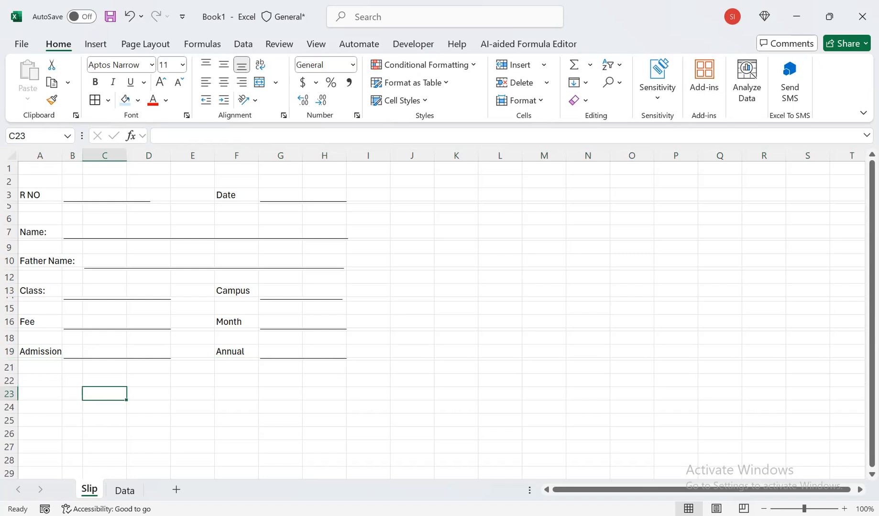
key(Left)
key(Left)
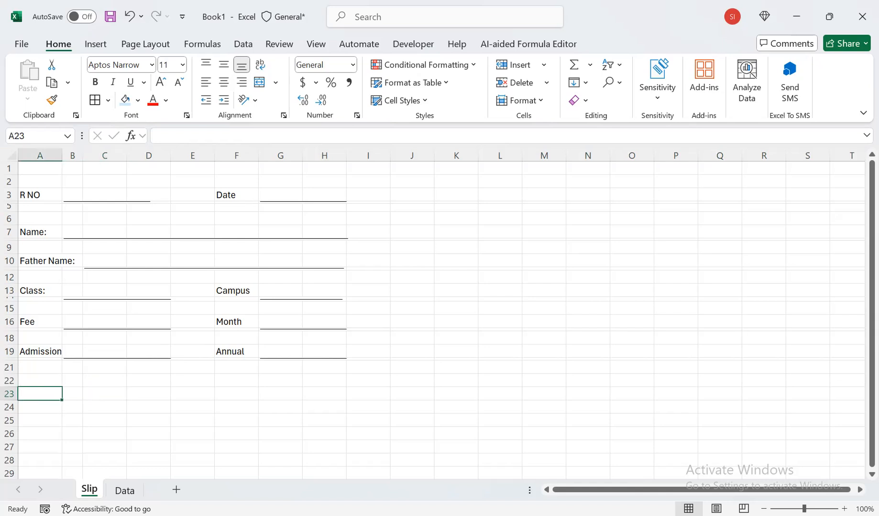
text(Signature)
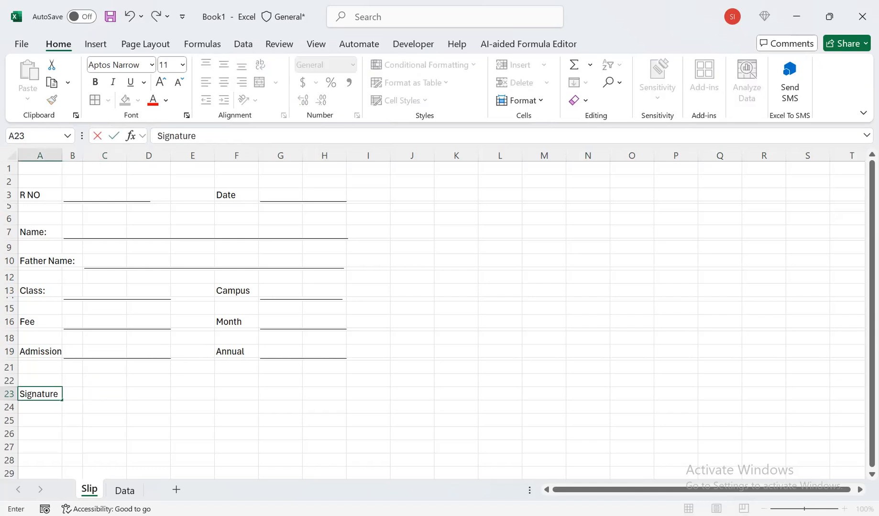
key(Tab)
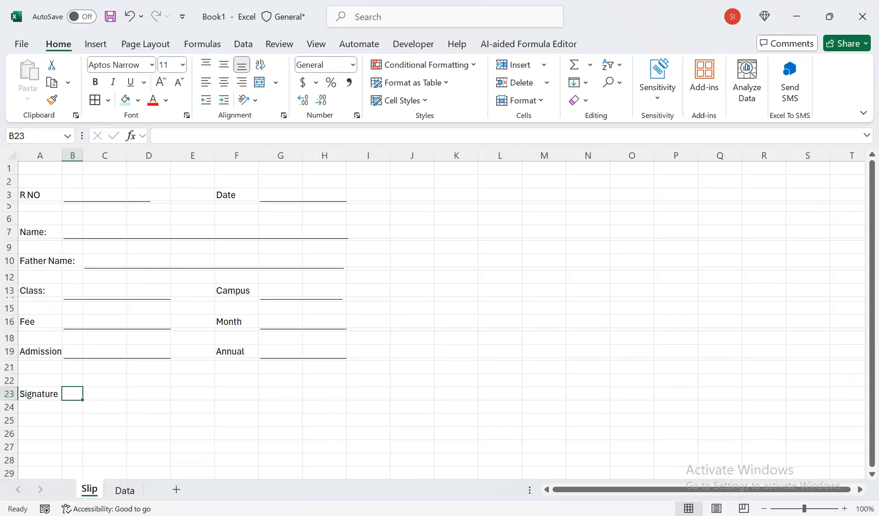
key(Right)
key(Right)
key(Right)
key(Right)
key(Right)
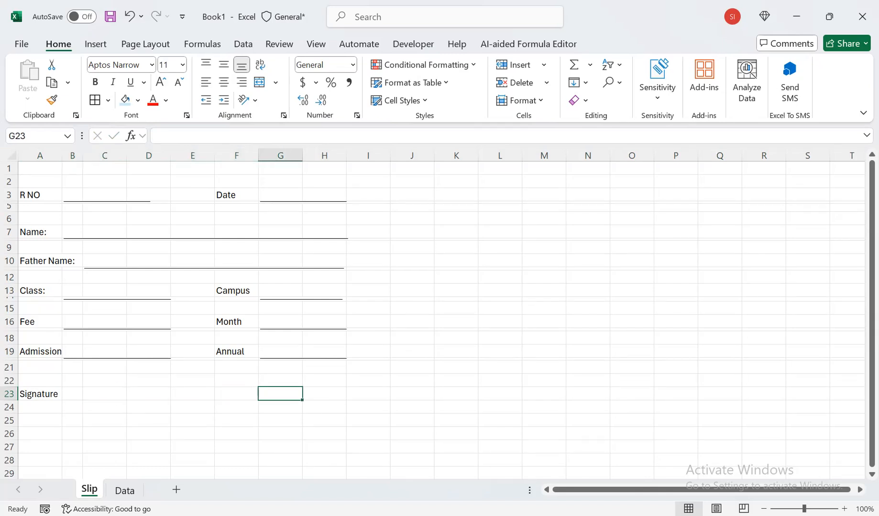
Step: Enter the label Total: in F23, on the same row as Signature
key(Left)
text(Total)
key(Tab)
key(Left)
text(:)
key(Return)
key(ctrl+z)
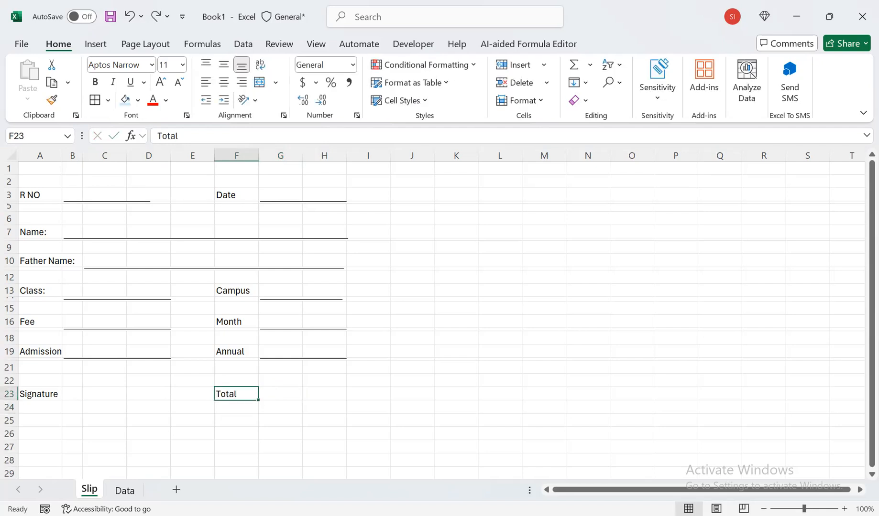
key(F2)
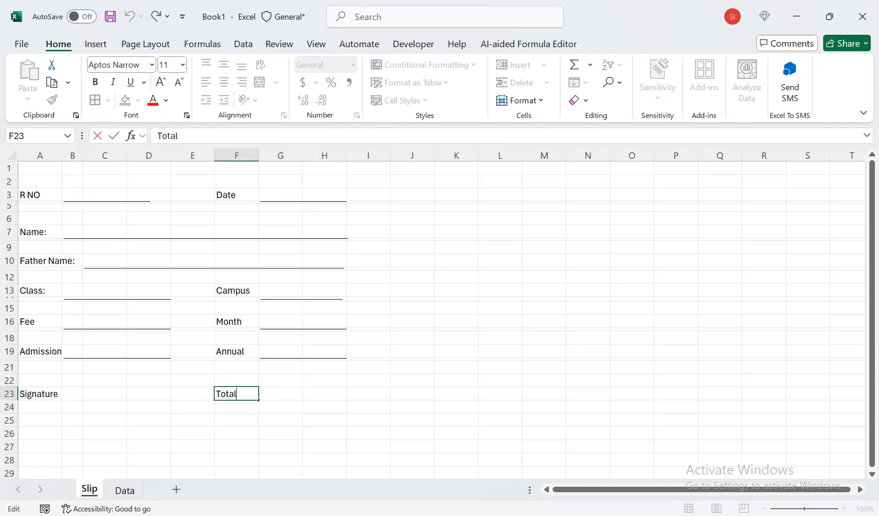
text(:)
key(Tab)
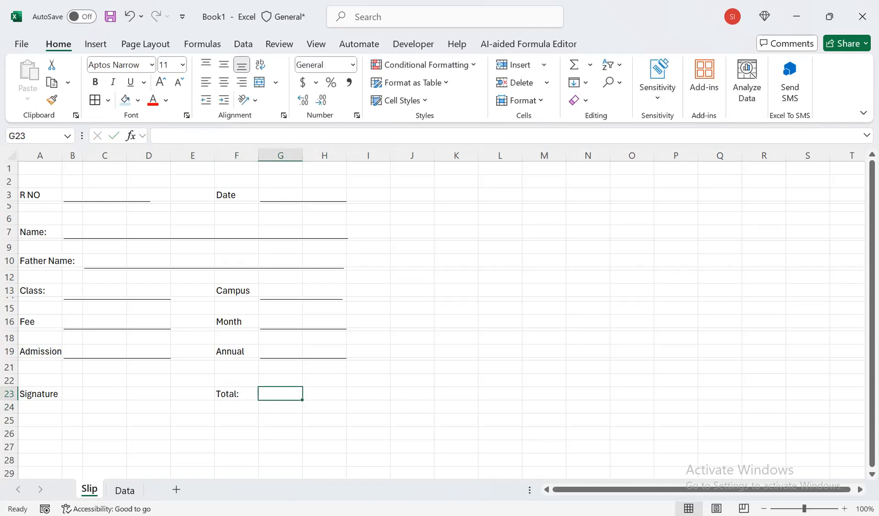
Step: Enter underscore lines in G23 beside Total, spanning G to H, and in B23 beside Signature, spanning B to D
text(____________________)
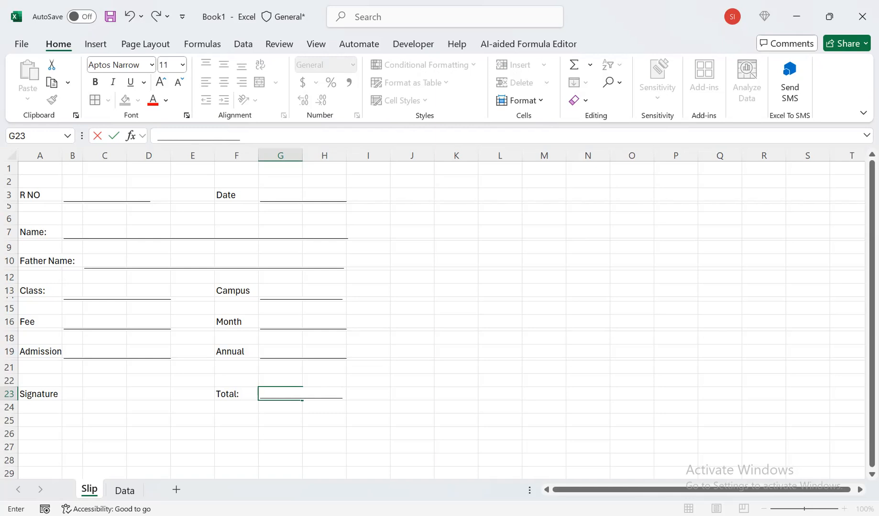
key(Left)
key(Left)
key(Left)
key(Left)
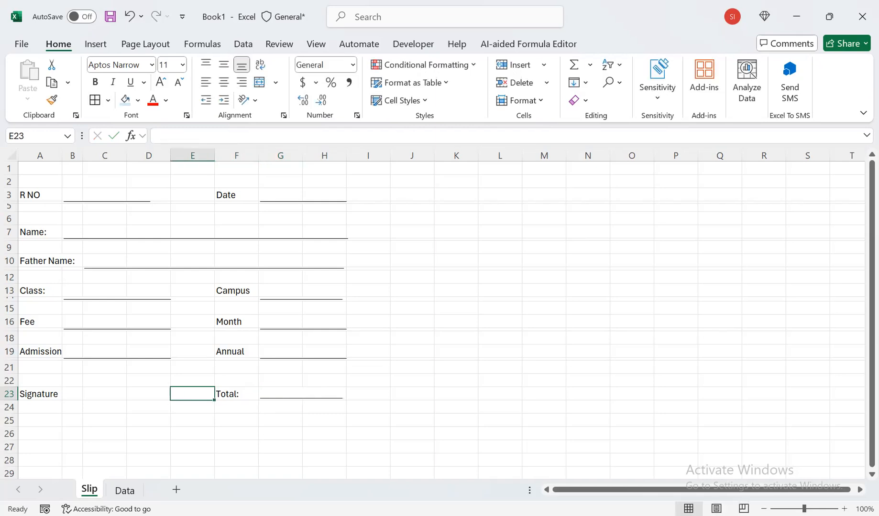
key(Left)
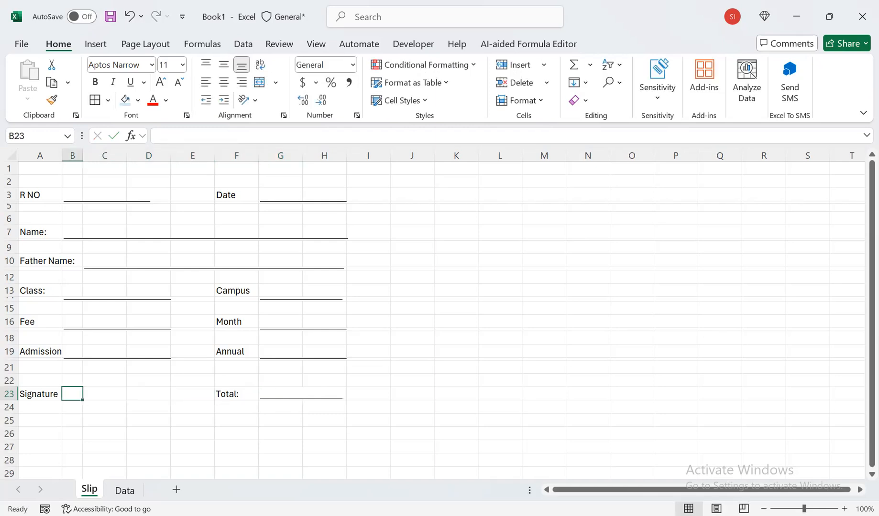
text(_______________________)
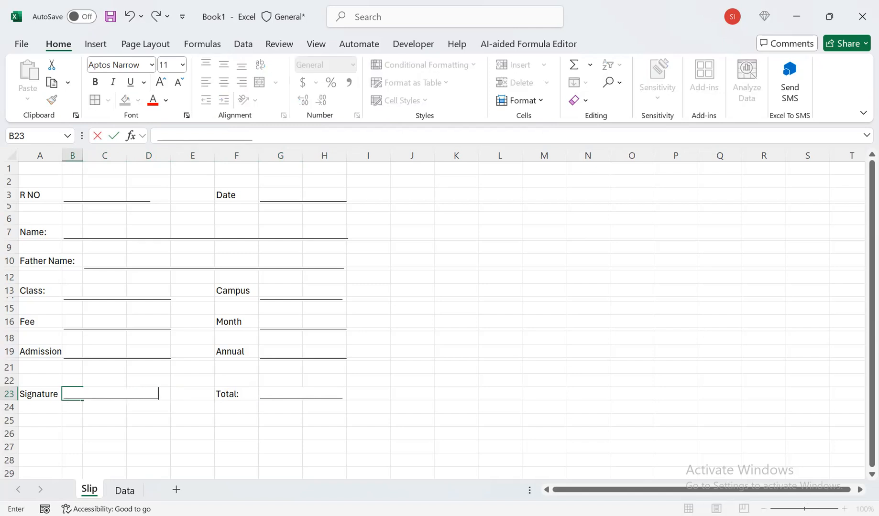
Step: Begin a formula in G23 for the total, replacing the underscore line, with the Fee cell B16 as its first reference
key(Right)
key(Right)
key(Right)
key(Right)
key(Right)
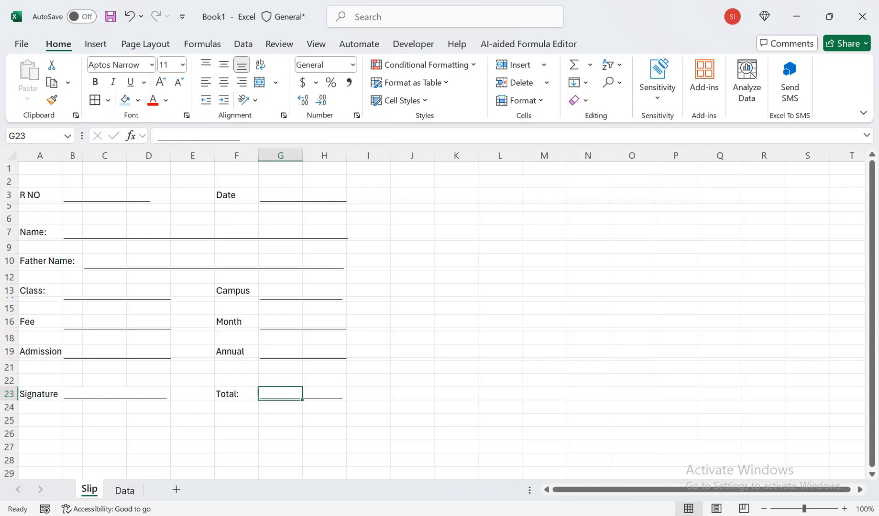
text(=)
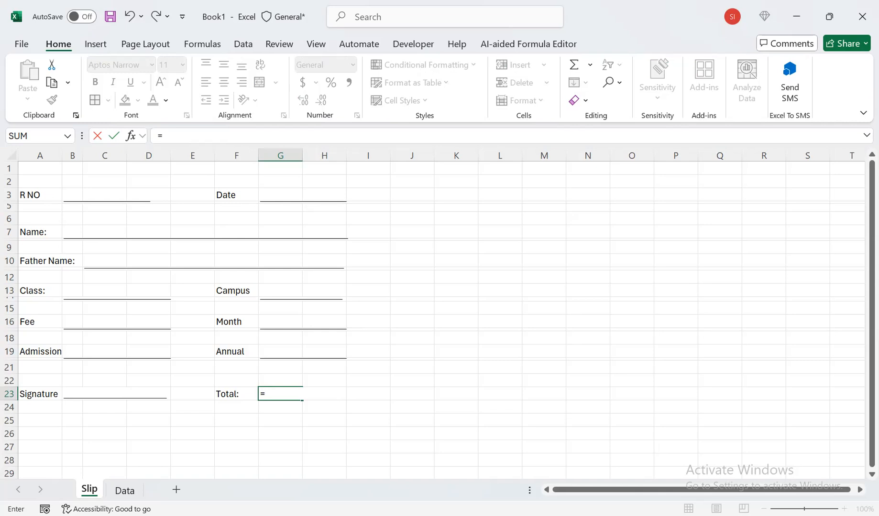
key(Up)
key(Up)
key(Up)
key(Up)
key(Up)
key(Up)
key(Left)
key(Left)
key(Left)
key(Left)
key(Up)
key(Left)
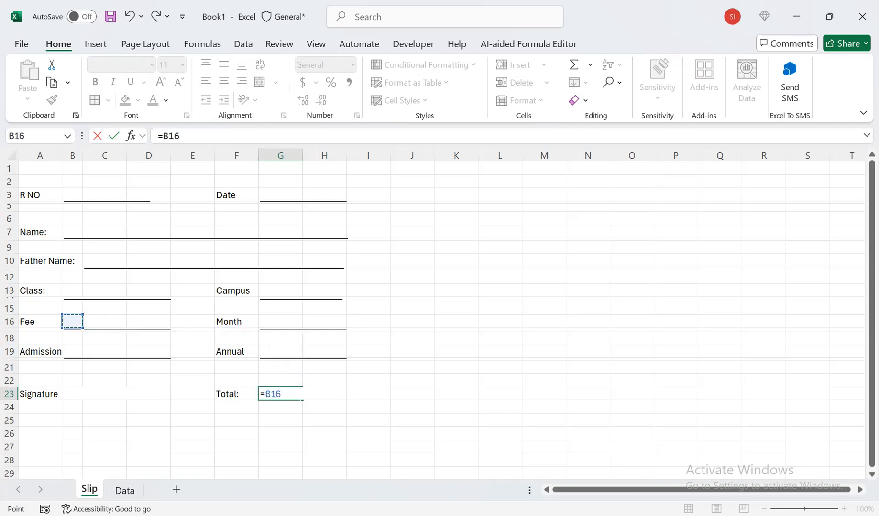
Step: Complete the Total formula in G23 as =B16+B19+G19, adding the Fee, Admission and Annual amounts
text(+)
key(Down)
key(Down)
key(Up)
key(Up)
key(Up)
key(Up)
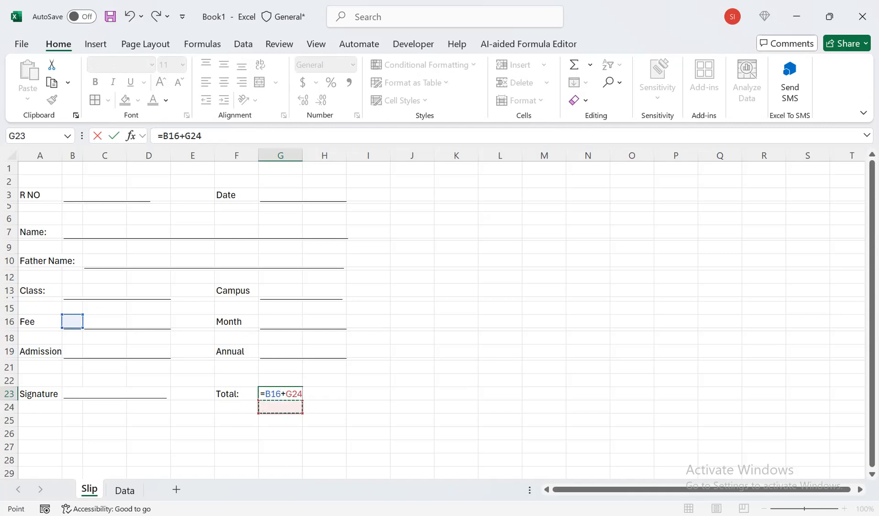
key(Up)
key(Left)
key(Left)
key(Left)
key(Left)
key(Left)
text(+)
key(Up)
key(Up)
key(Up)
key(Up)
text(+)
key(BackSpace)
key(Return)
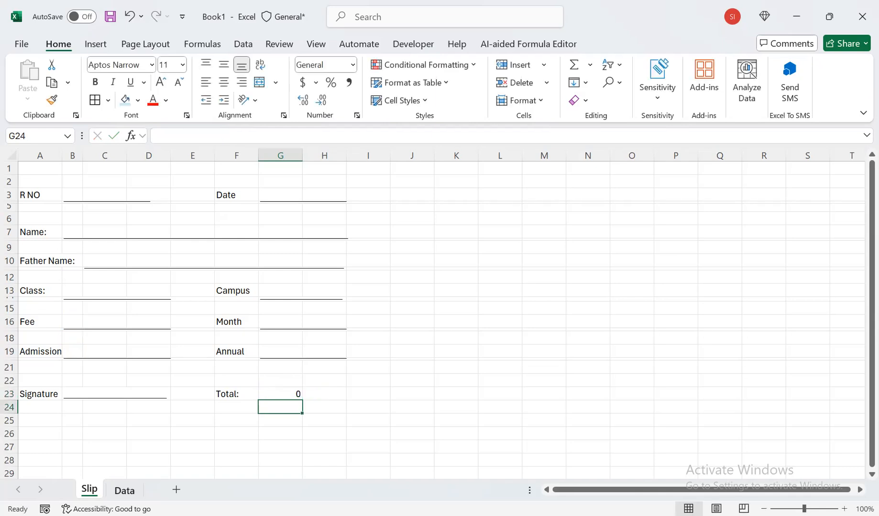
key(ctrl+Page_Down)
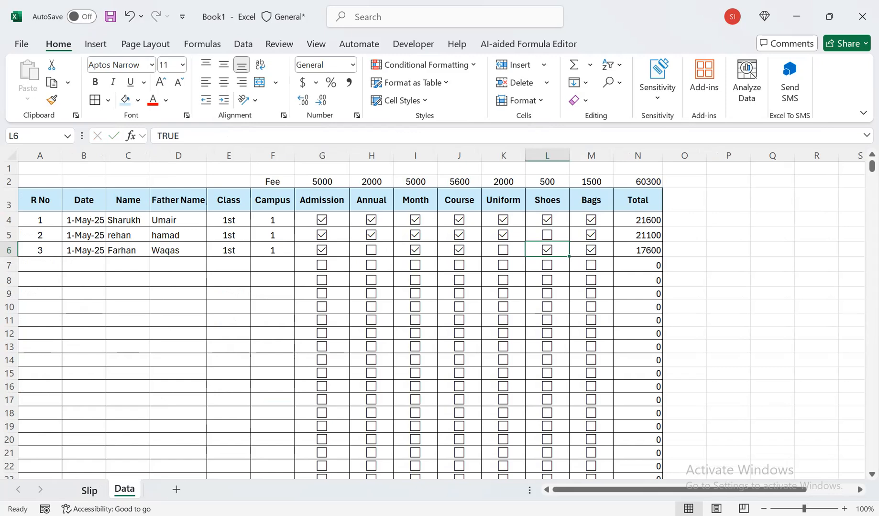
click(89, 490)
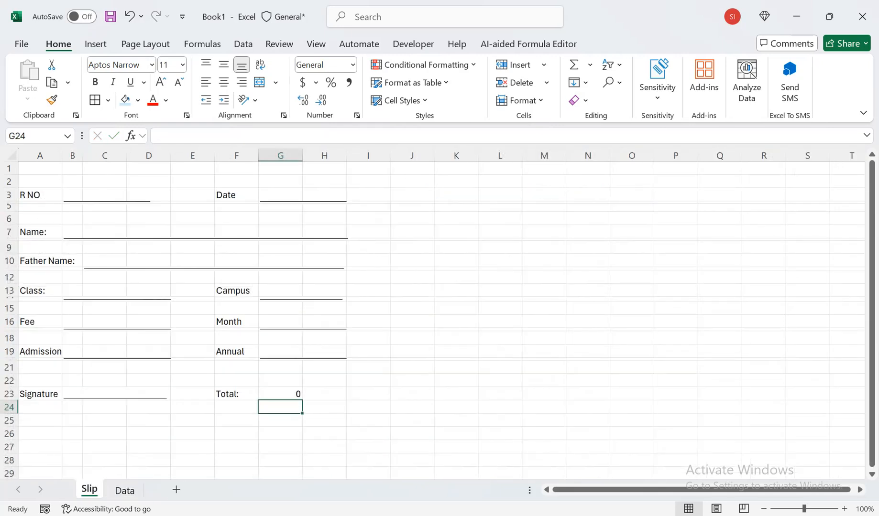
click(280, 394)
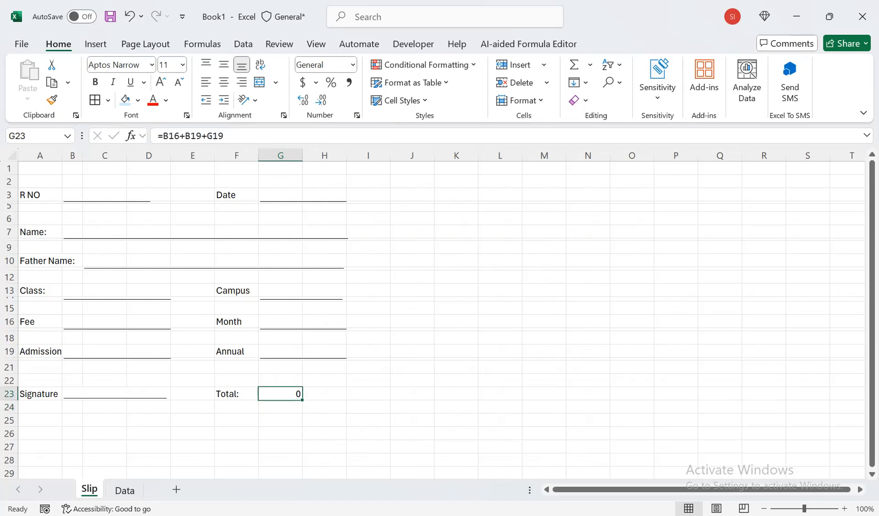
Step: Enter a line of underscores in G24 spanning to column H beneath the Total, and shrink row 24 to a thin strip
drag(280, 407, 324, 407)
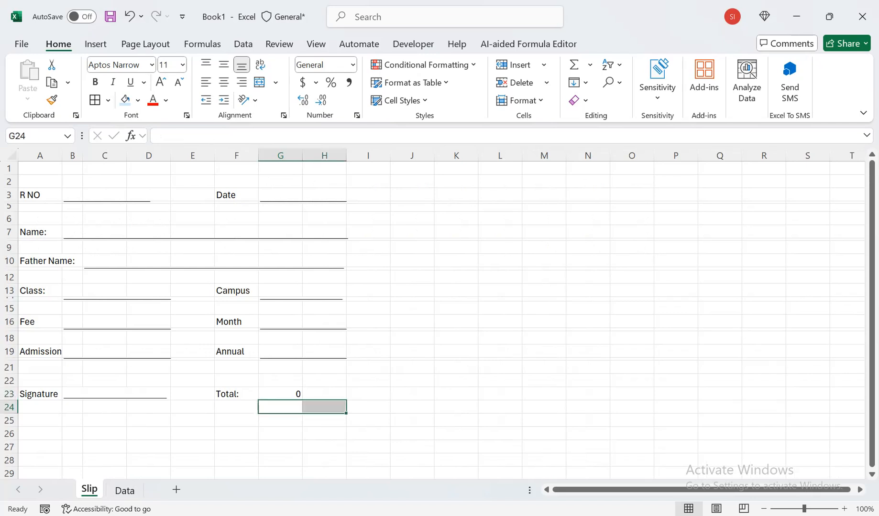
text(____________________)
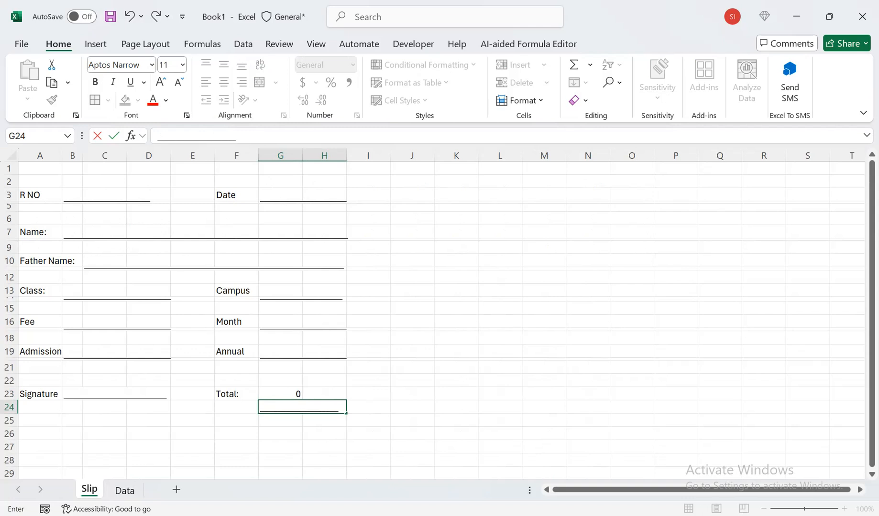
text(__)
click(148, 461)
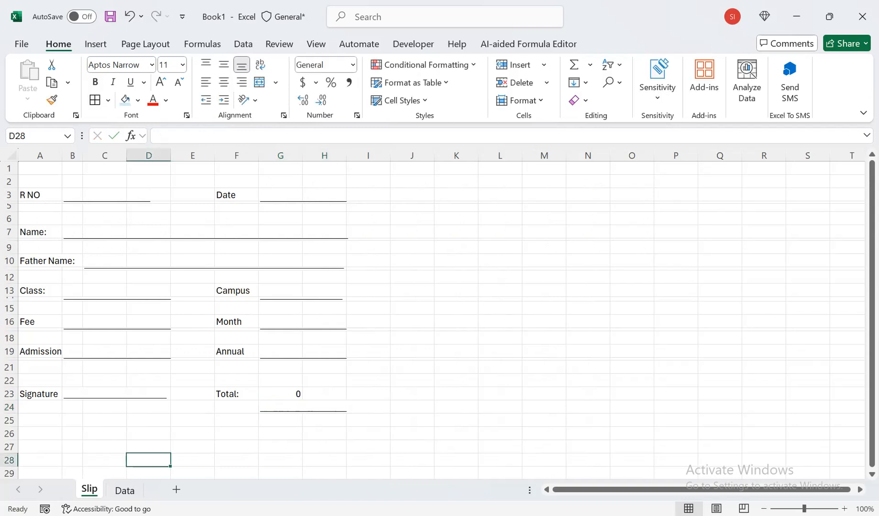
drag(9, 414, 9, 404)
click(325, 437)
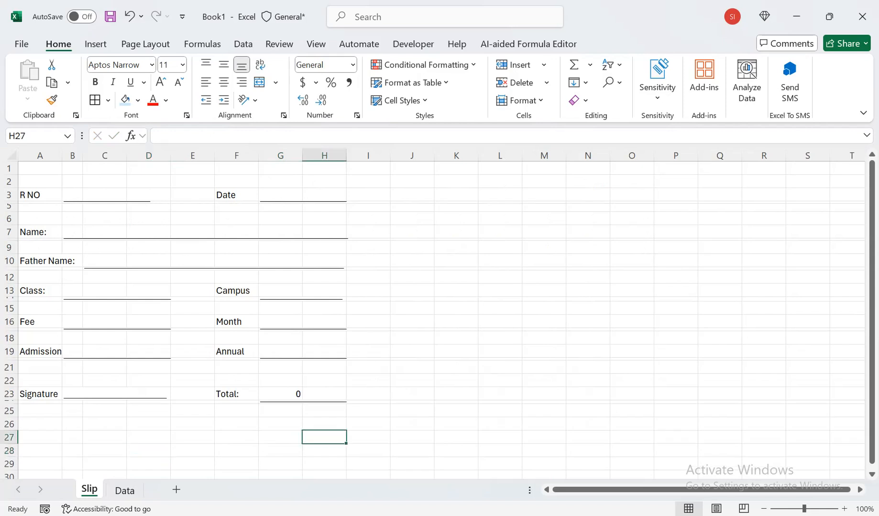
Step: Clear the underscore line from B23 beside Signature and enter it in B24 instead, extending to the end of column D
click(72, 394)
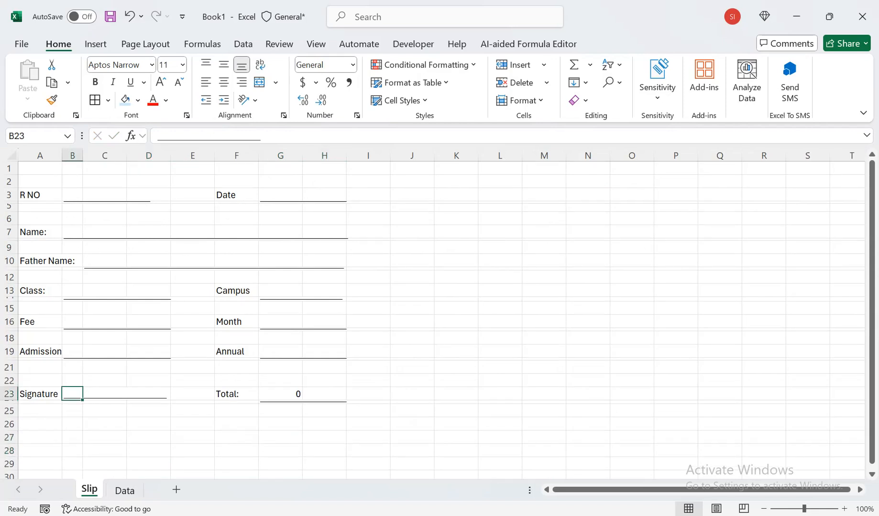
key(Delete)
key(Down)
text(____________________)
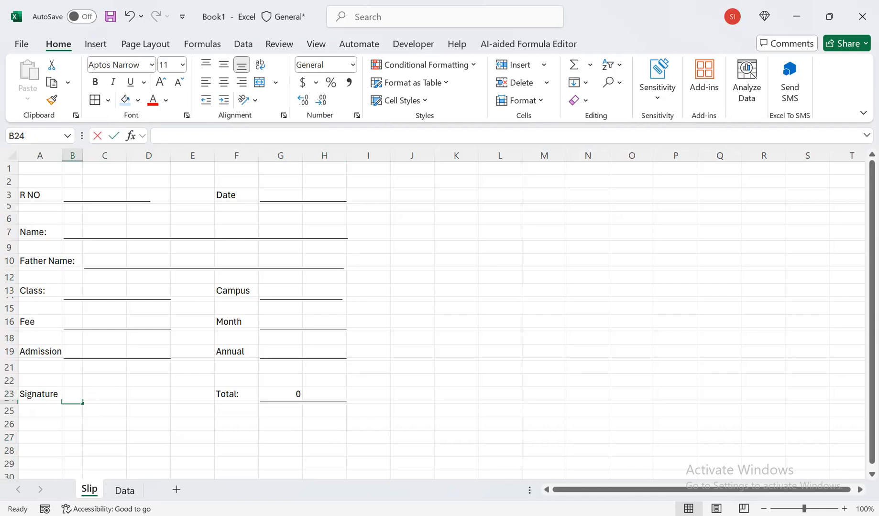
text(___________)
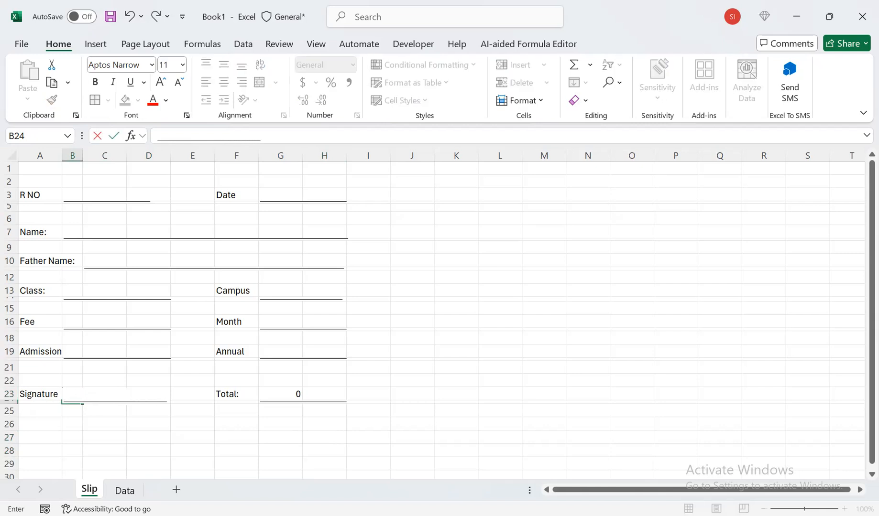
click(124, 490)
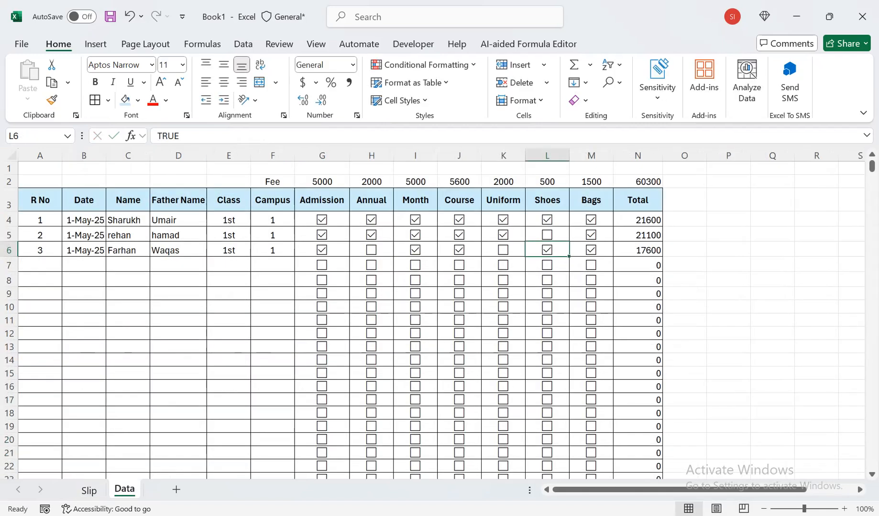
click(89, 491)
click(104, 368)
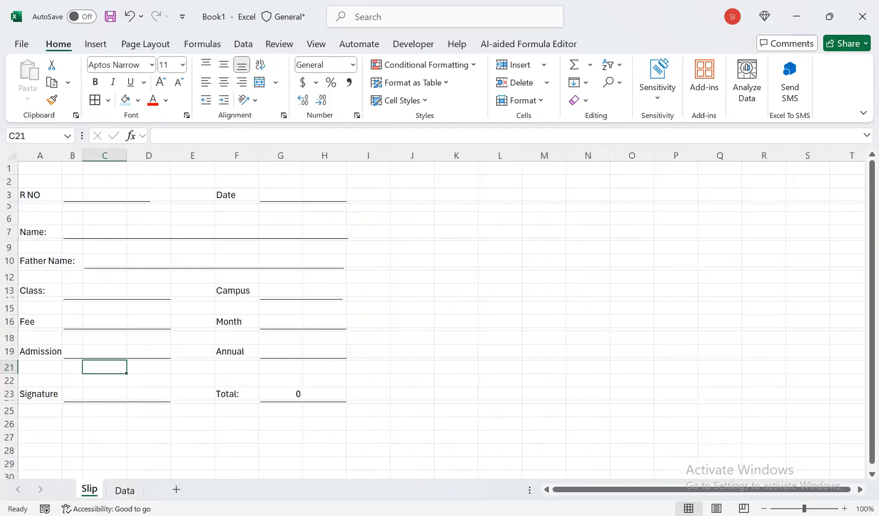
drag(72, 352, 149, 352)
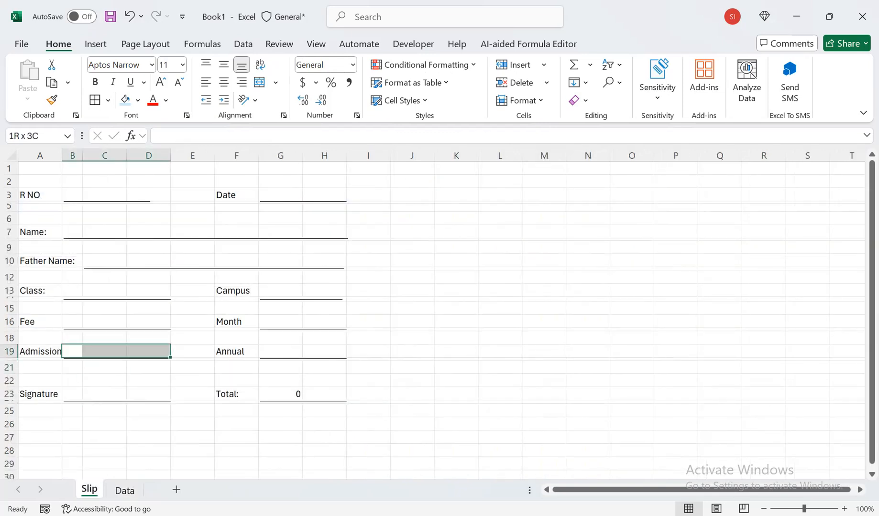
drag(8, 359, 8, 366)
key(ctrl+z)
click(9, 233)
shift+click(8, 261)
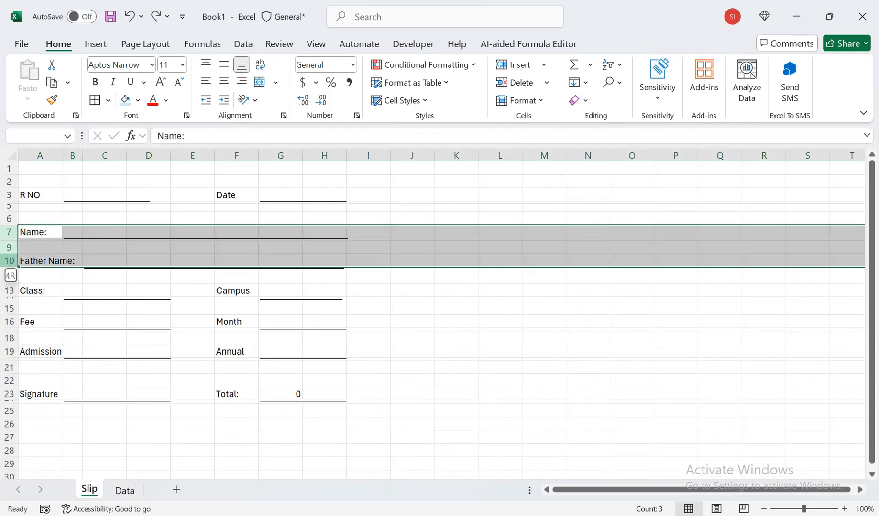
Step: Slightly increase the height of rows 7, 10, 13, 16, 19 and 23 together
click(8, 232)
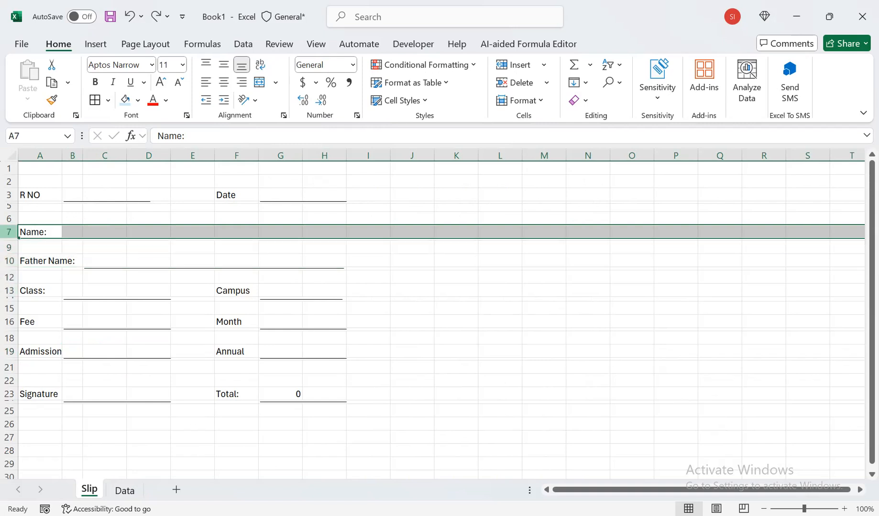
ctrl+click(9, 260)
ctrl+click(8, 290)
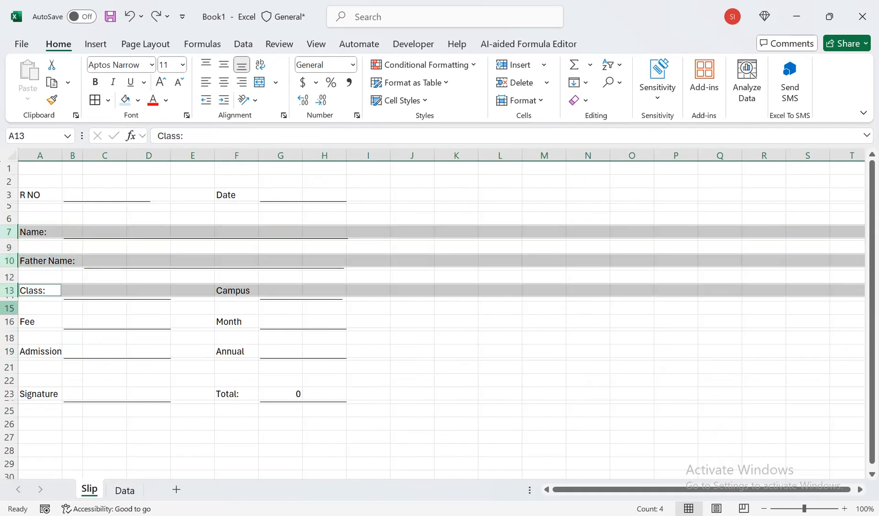
ctrl+click(8, 321)
ctrl+click(9, 351)
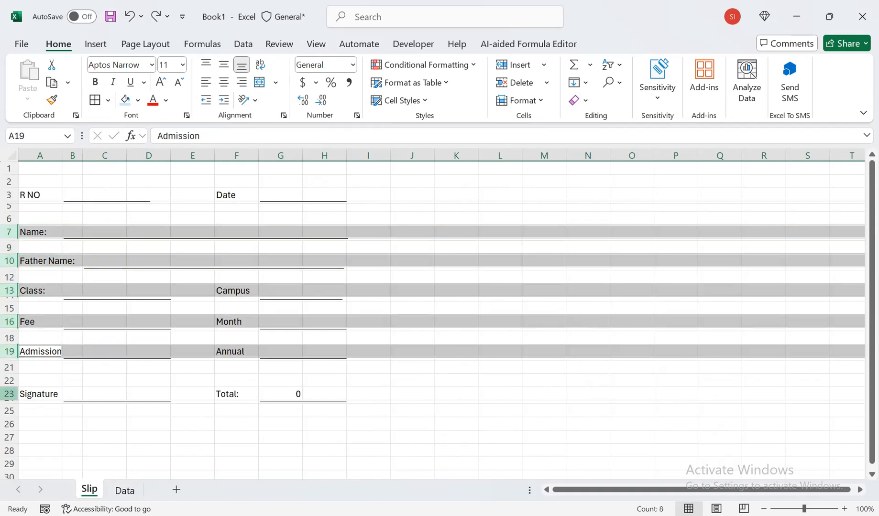
ctrl+click(9, 394)
drag(9, 358, 9, 361)
click(148, 339)
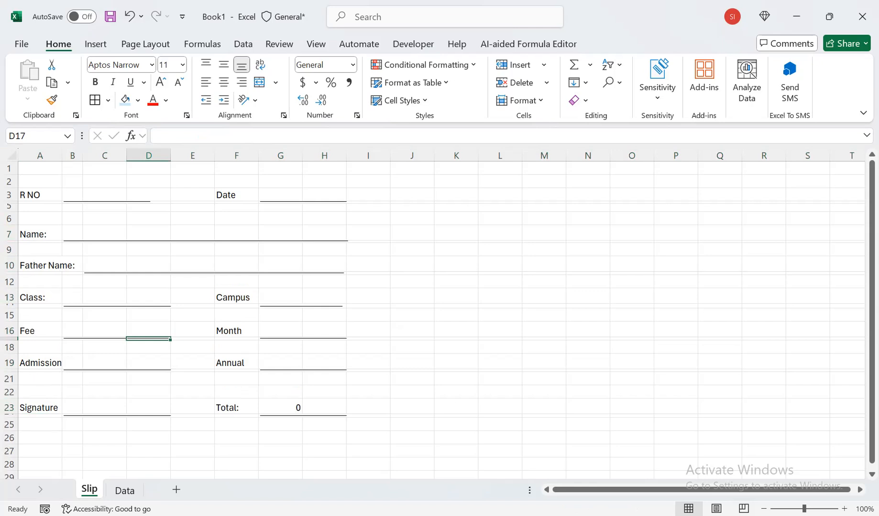
Step: Slightly increase the height of row 3, which holds the R NO and Date fields
drag(9, 273, 8, 273)
drag(8, 241, 9, 241)
drag(9, 202, 9, 204)
click(368, 350)
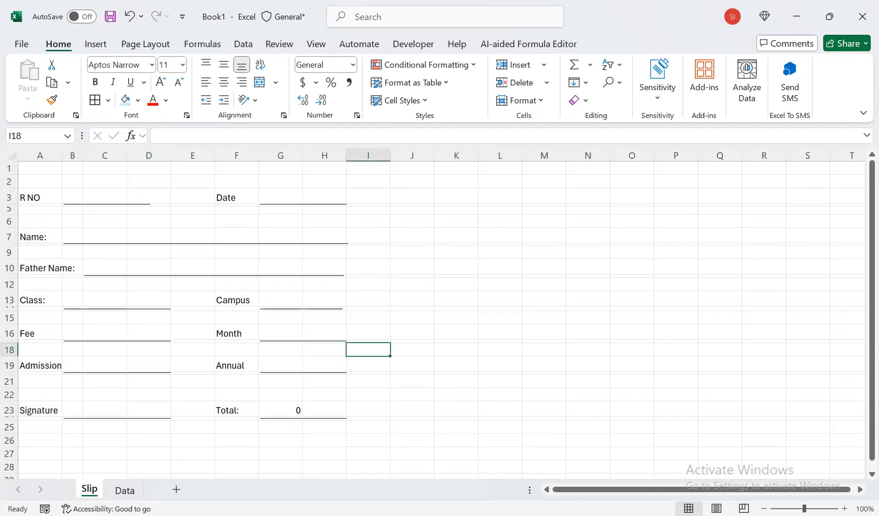
Step: Merge and center the entry cells for Name (B7:H7), Father Name (C10:H10) and Class (B13:D13)
drag(72, 237, 334, 236)
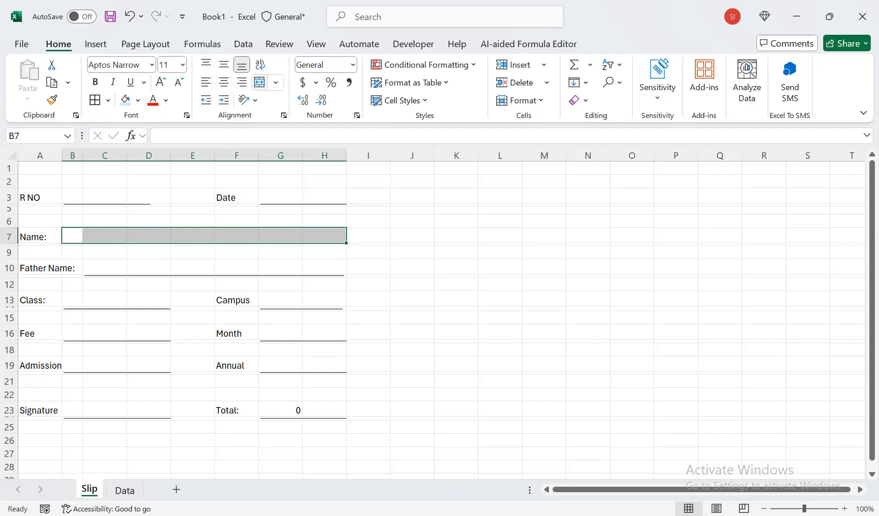
click(259, 83)
drag(91, 268, 335, 268)
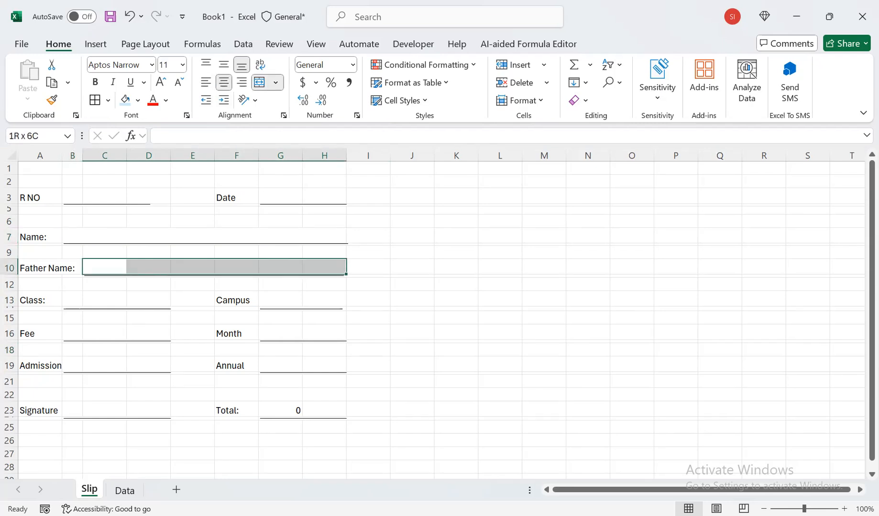
click(259, 82)
drag(71, 300, 163, 300)
click(259, 82)
Step: Merge and center the entry cells for Campus (G13:H13), Month (G16:H16) and Fee (B16:D16)
drag(280, 300, 325, 300)
click(259, 82)
drag(280, 333, 326, 333)
click(259, 82)
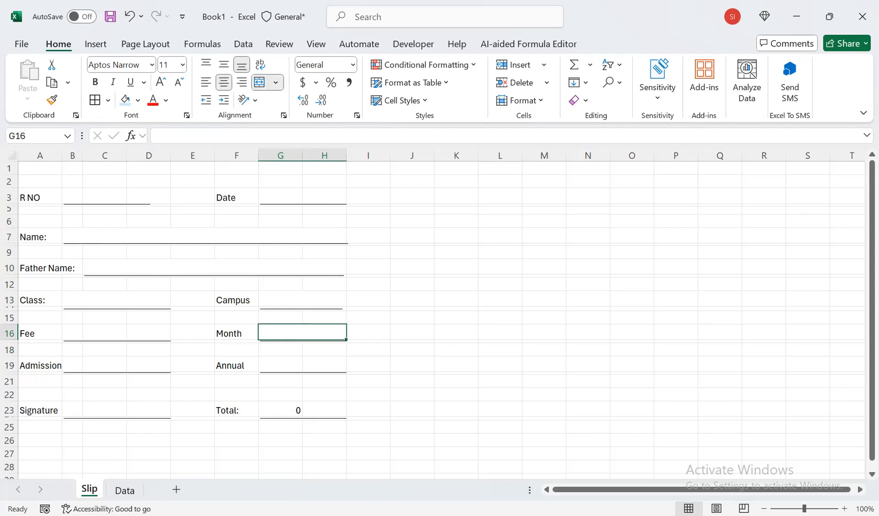
drag(72, 333, 149, 333)
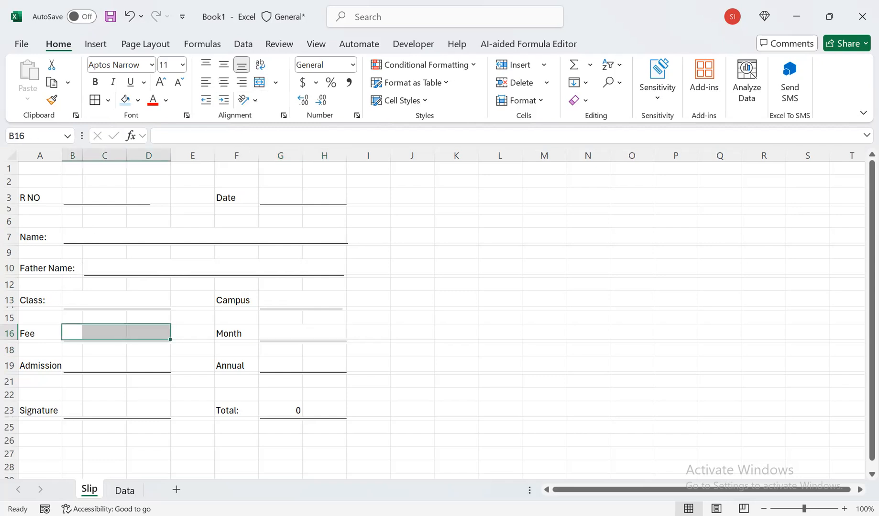
click(260, 82)
Step: Merge and center the entry cells for Annual (G19:H19), Admission (B19:D19) and Total (G23:H23)
drag(280, 365, 325, 365)
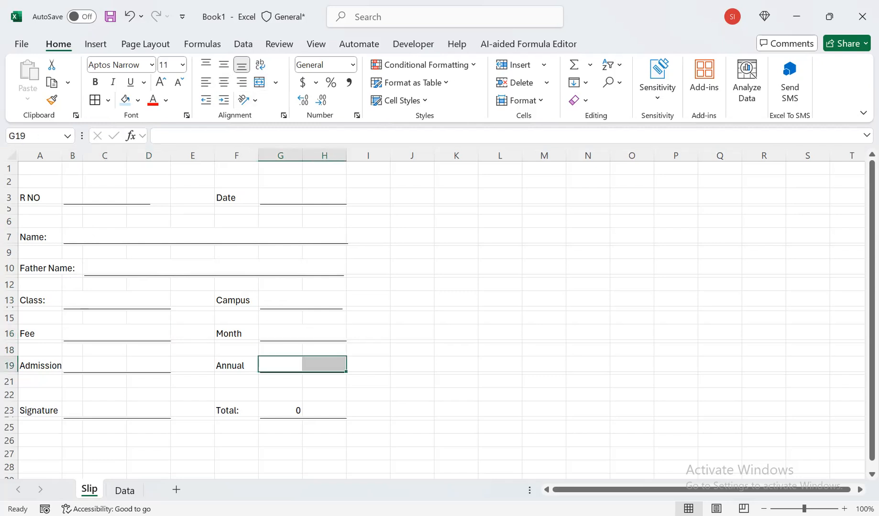
click(259, 82)
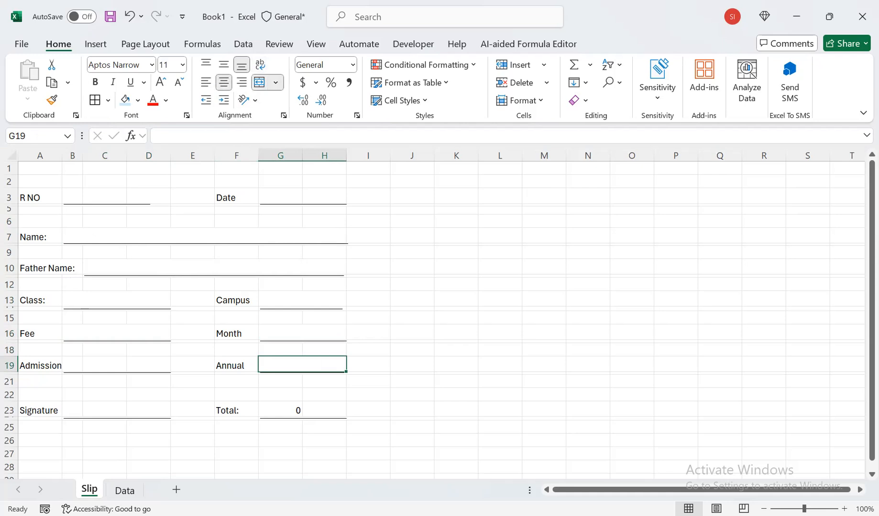
drag(72, 365, 148, 365)
click(259, 82)
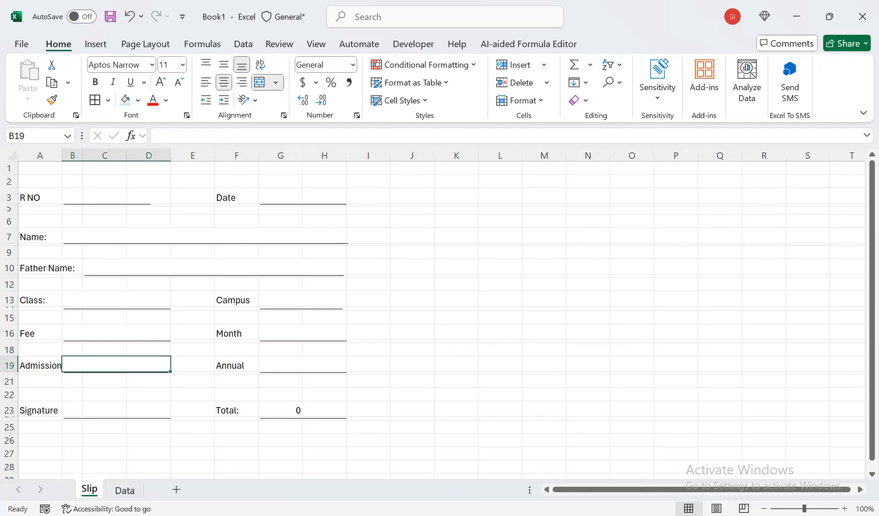
drag(280, 410, 325, 410)
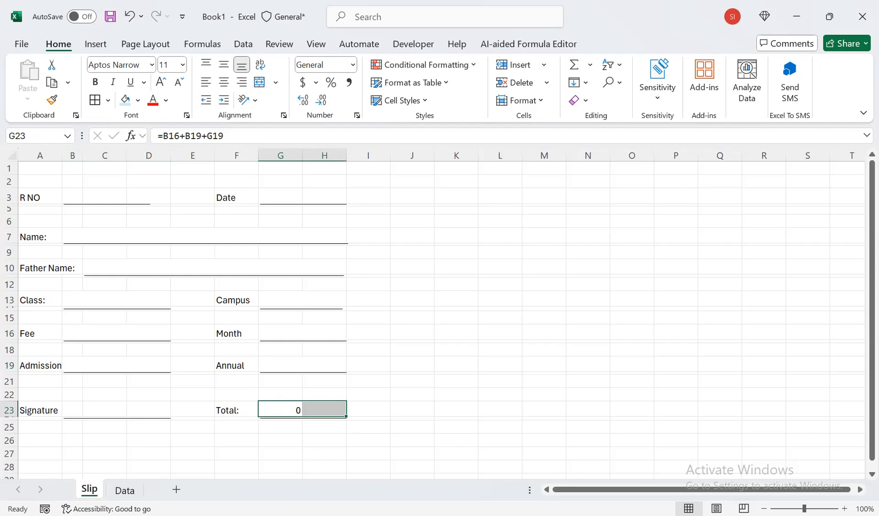
click(259, 82)
drag(71, 410, 149, 410)
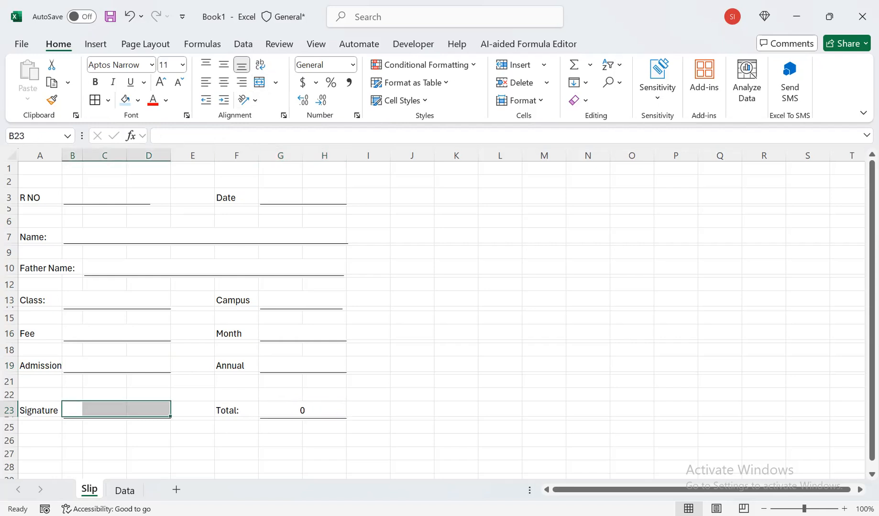
click(148, 395)
click(148, 317)
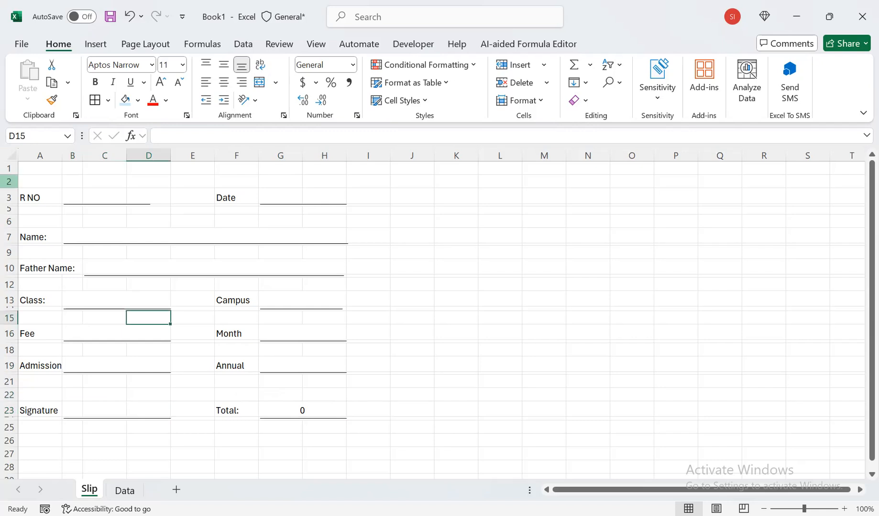
Step: Add a thick bottom border across A2:H2 and increase the heights of rows 2 and 3
drag(9, 188, 330, 183)
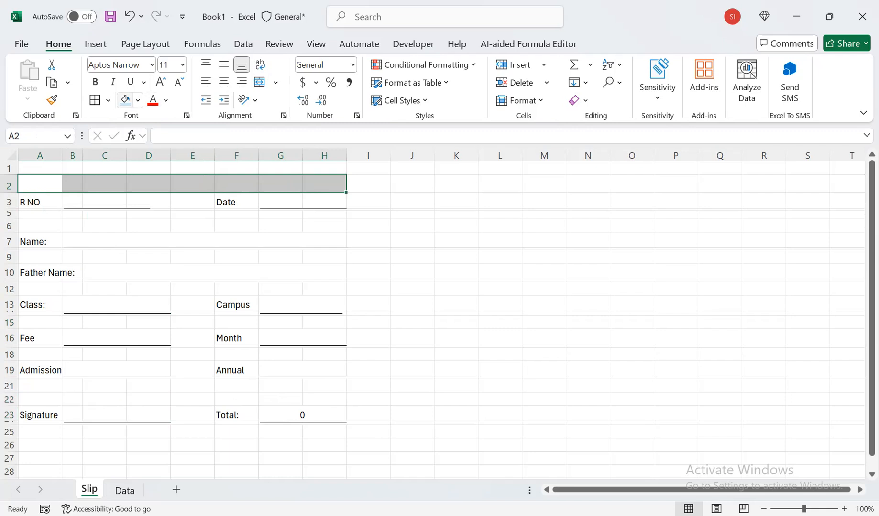
click(108, 100)
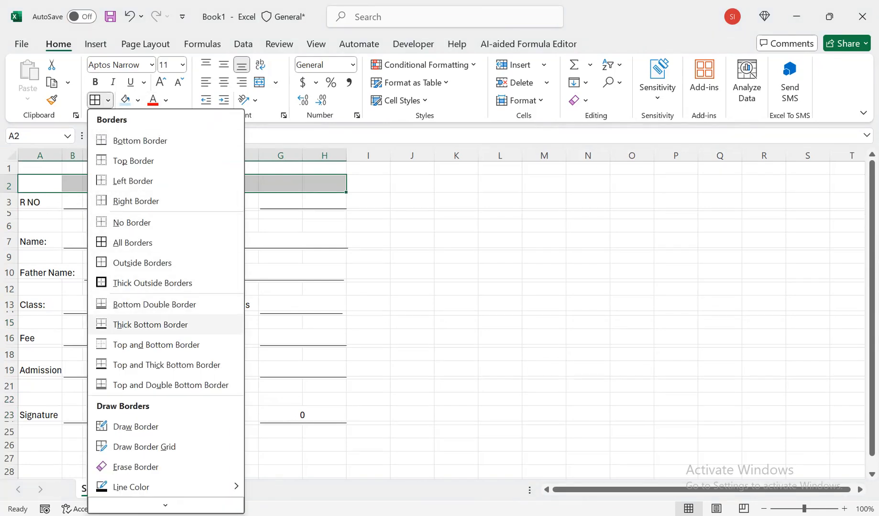
click(150, 325)
click(201, 272)
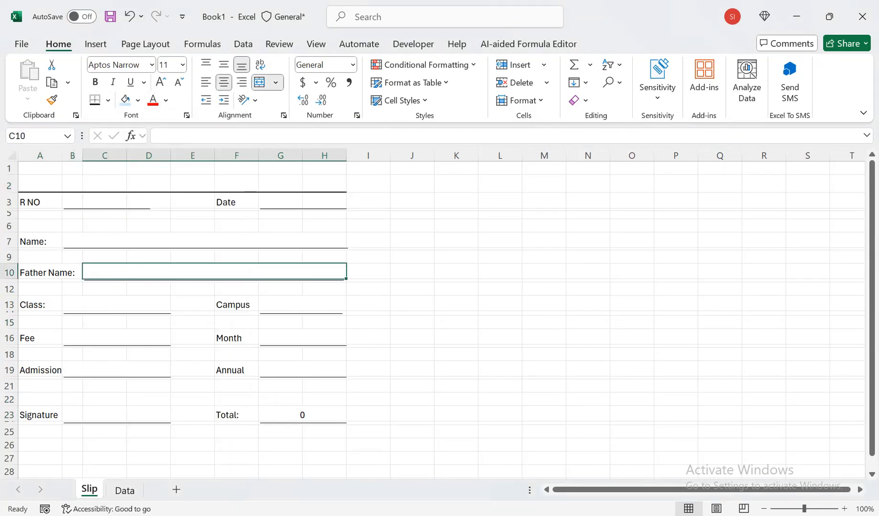
drag(8, 210, 9, 225)
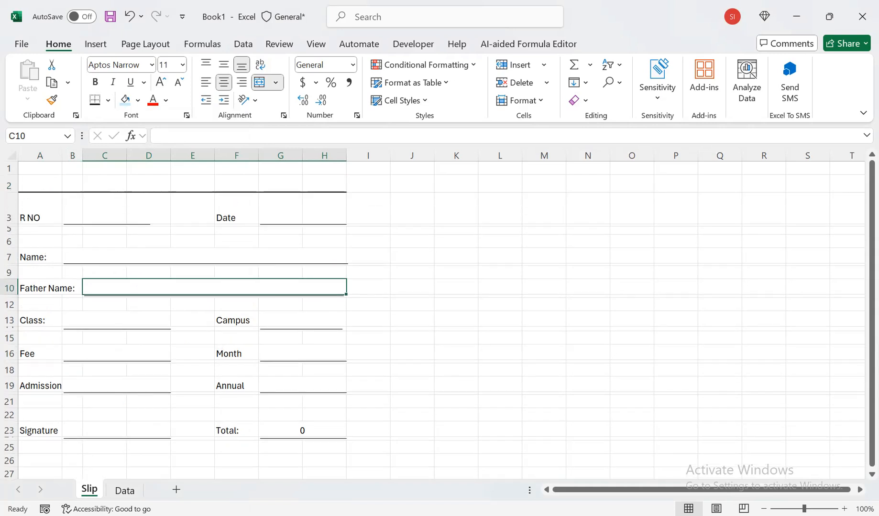
click(204, 256)
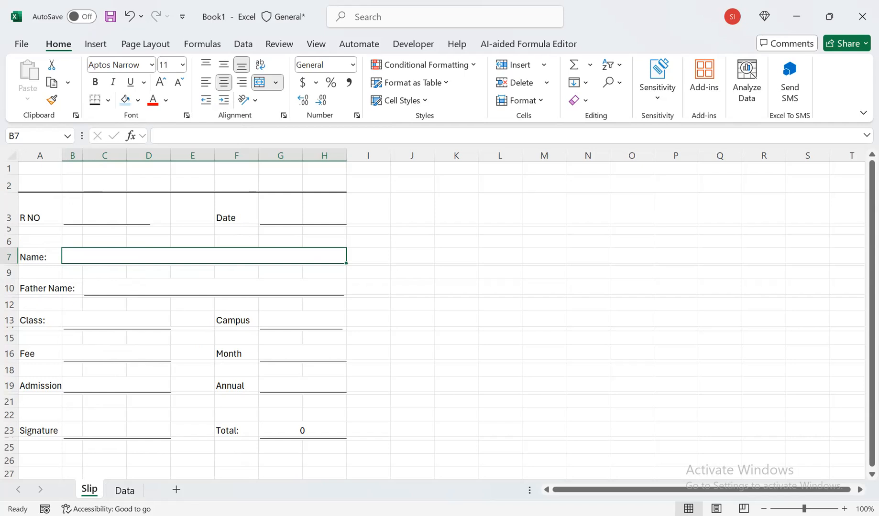
click(280, 296)
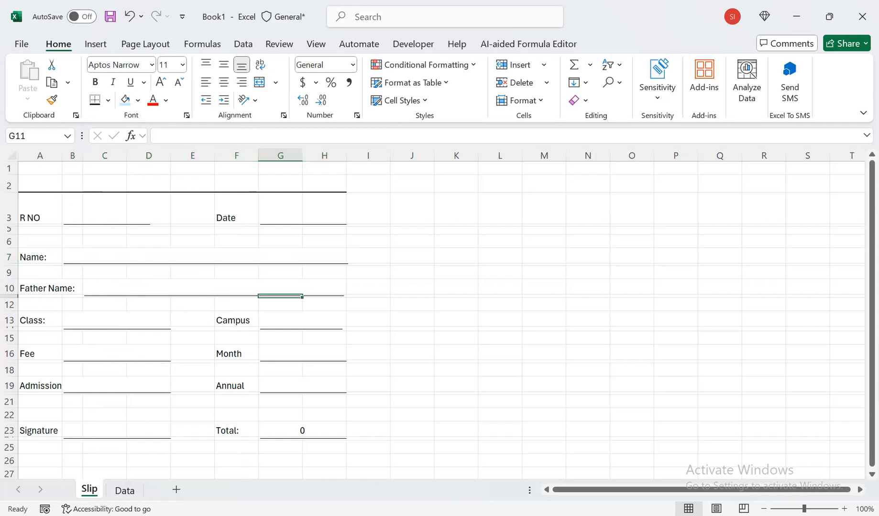
click(368, 319)
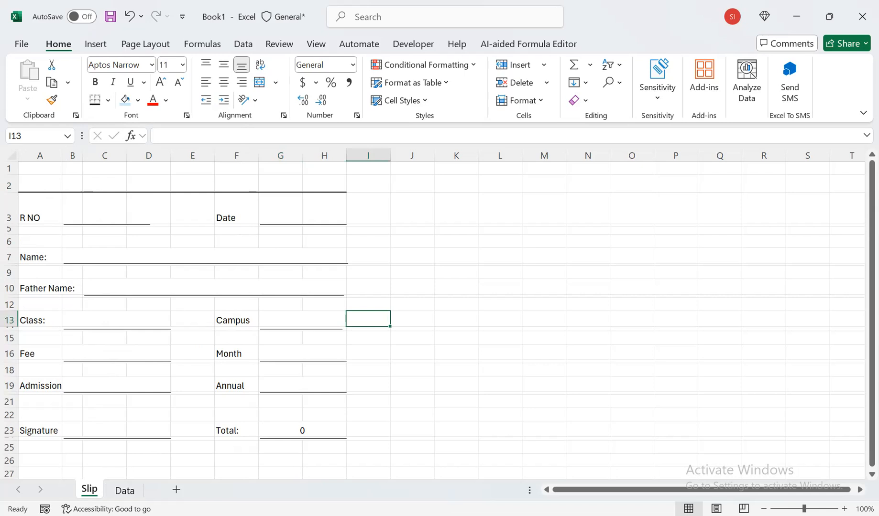
click(153, 257)
Step: Merge and center the entry cells for R NO (B3:D3) and Date (G3:H3)
click(72, 210)
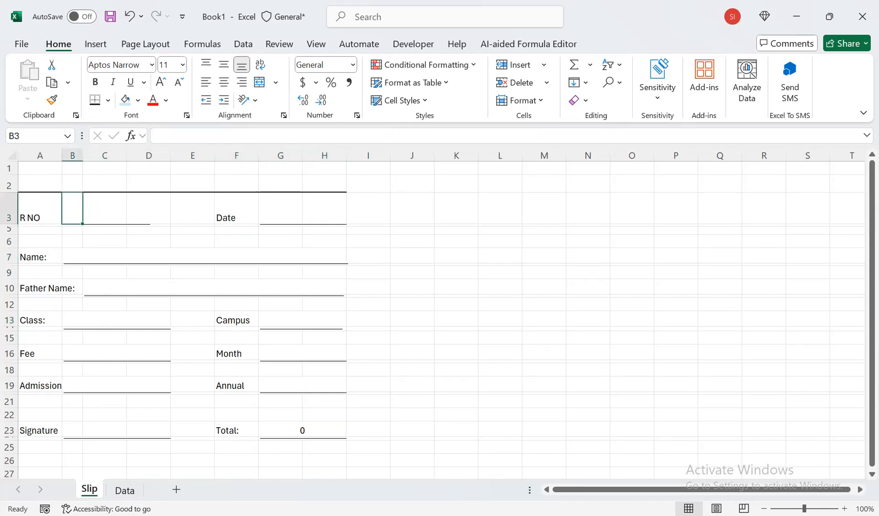
drag(73, 209, 148, 209)
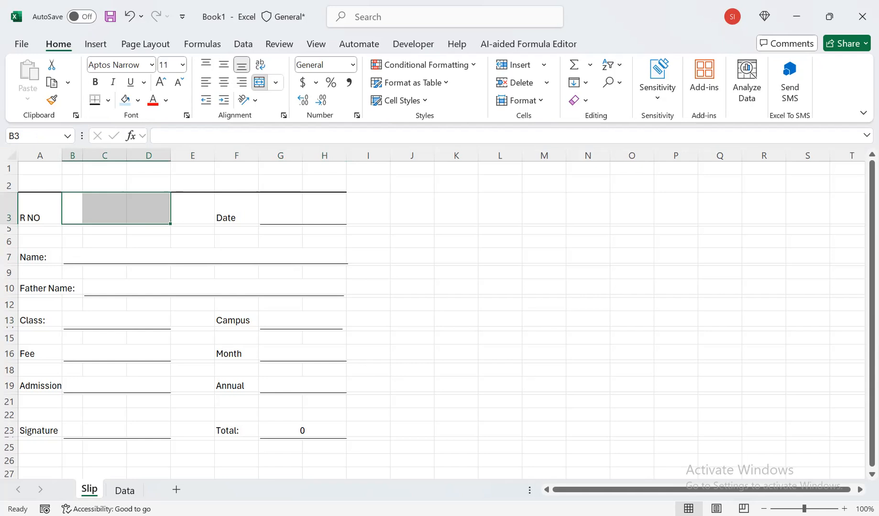
click(259, 83)
drag(281, 211, 321, 210)
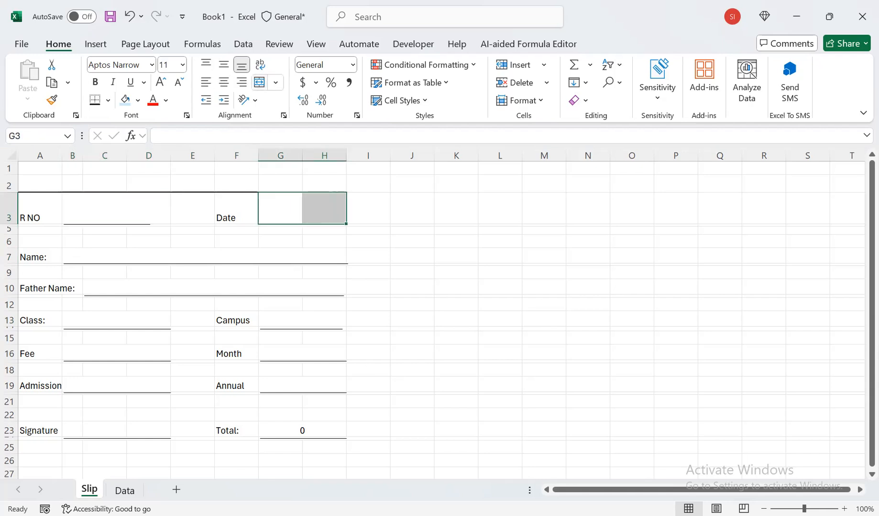
click(259, 83)
click(215, 287)
click(116, 210)
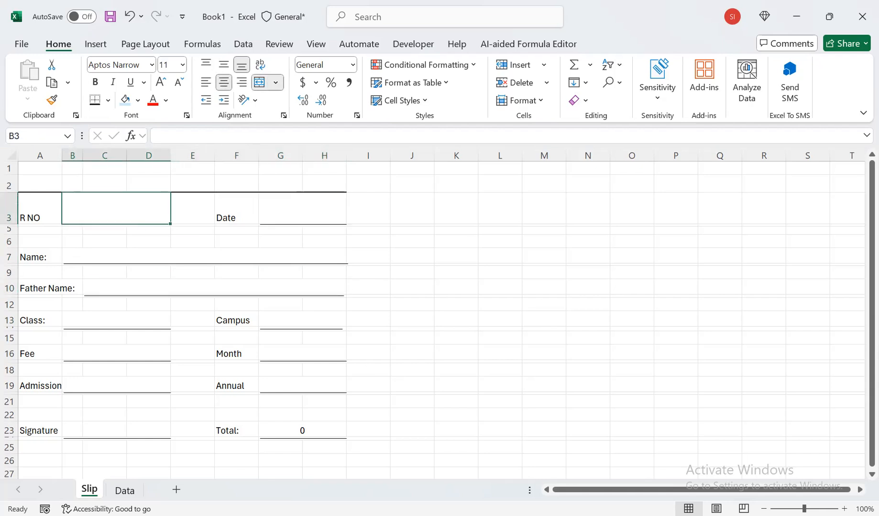
Step: Enter =COUNT(Data!A:A) in the R NO entry cell B3 to count the records in the Data sheet
click(149, 401)
click(116, 209)
text(c)
key(BackSpace)
text(=cp)
key(BackSpace)
text(o)
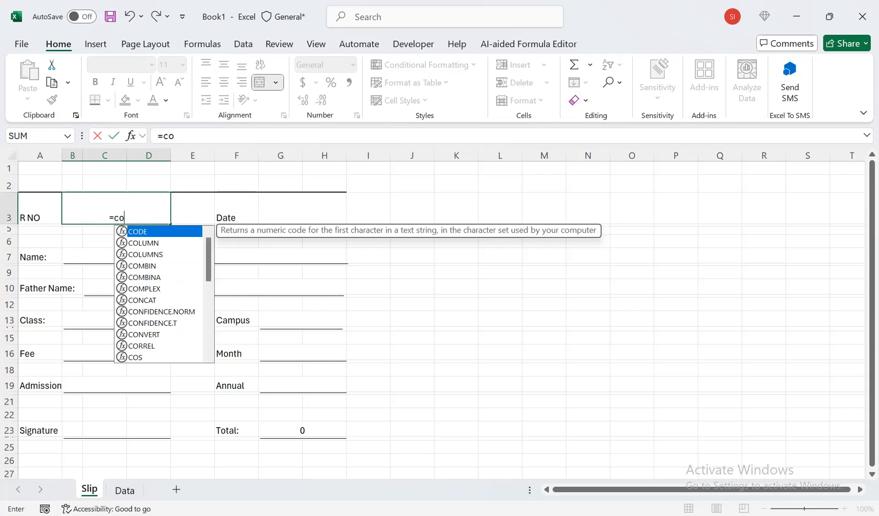
text(u nt)
key(BackSpace)
key(BackSpace)
key(BackSpace)
key(BackSpace)
text(u)
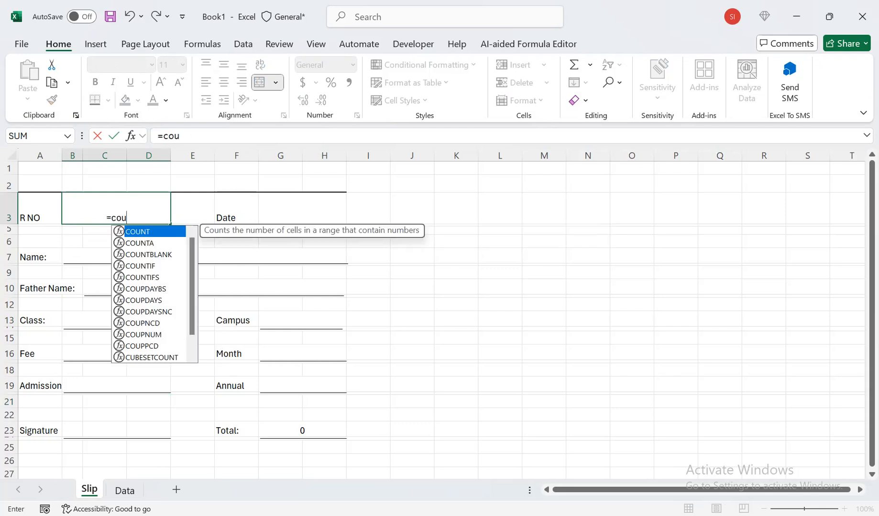
key(Tab)
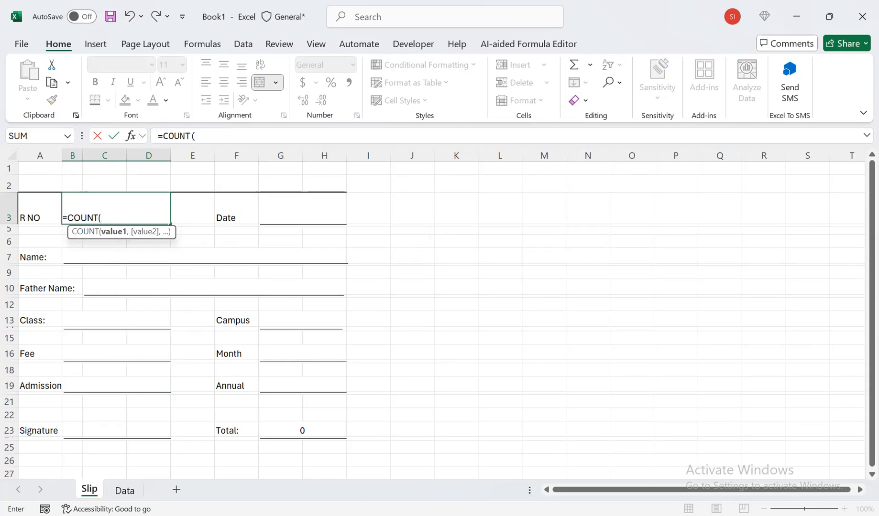
click(124, 491)
click(39, 156)
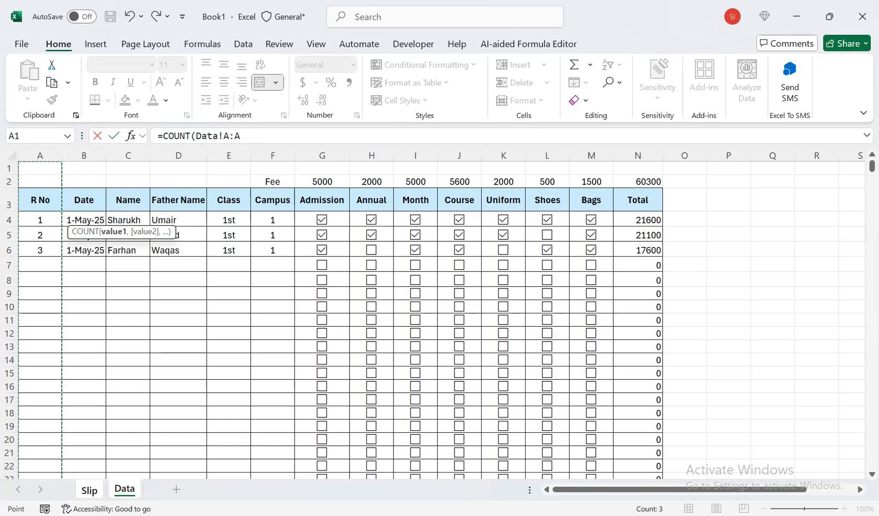
key(Return)
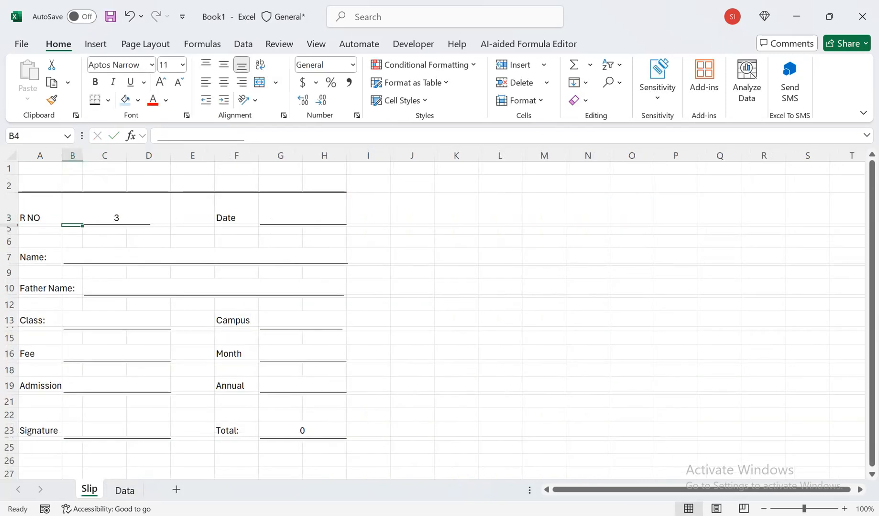
Step: Format the R NO value in B3 as middle-aligned, bold, font size 22
click(116, 209)
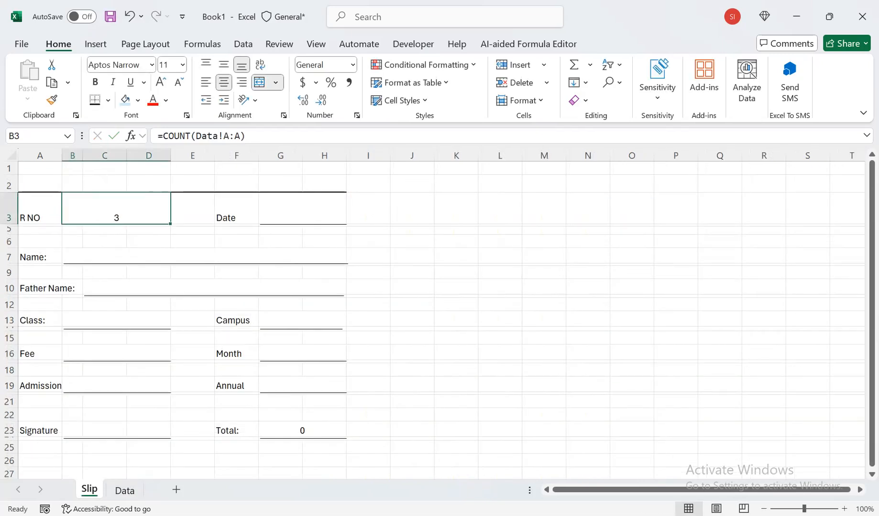
click(223, 65)
click(95, 82)
click(160, 82)
click(161, 83)
click(161, 82)
click(161, 82)
click(161, 82)
click(161, 82)
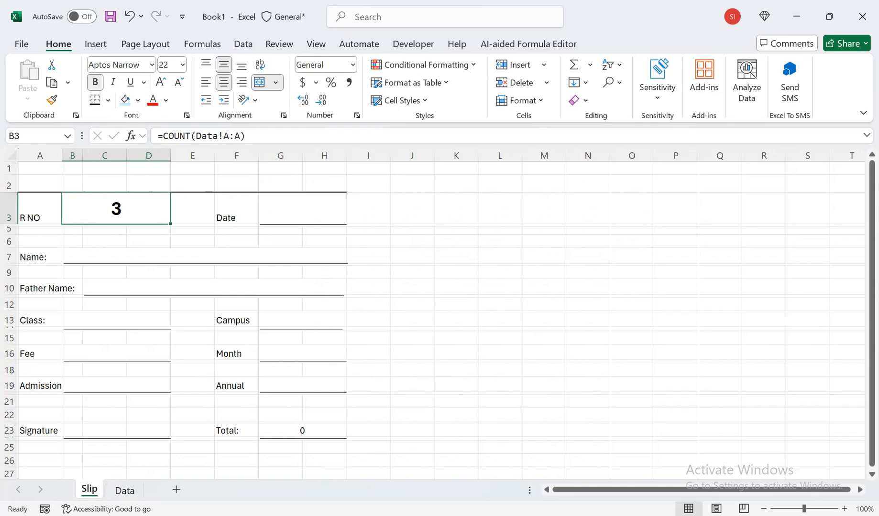
Step: Clear all the fee checkboxes for the three student records (G4:M6) in the Data sheet
click(125, 490)
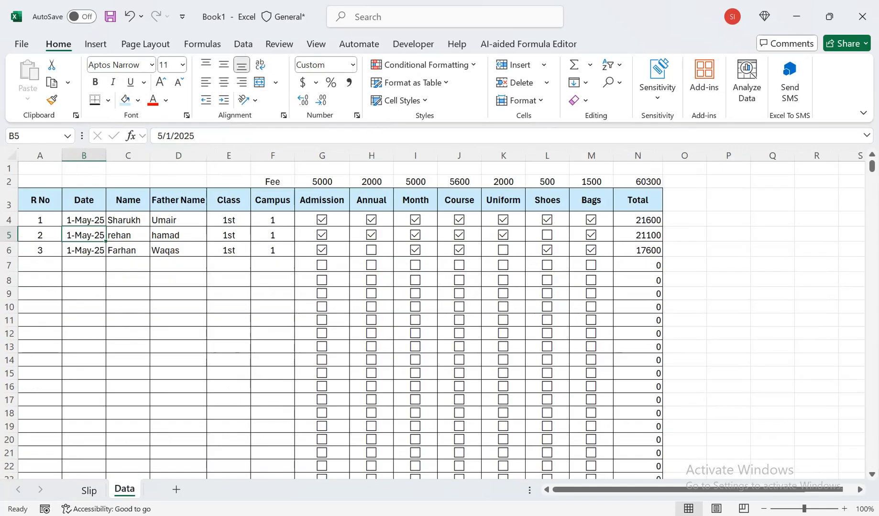
click(89, 491)
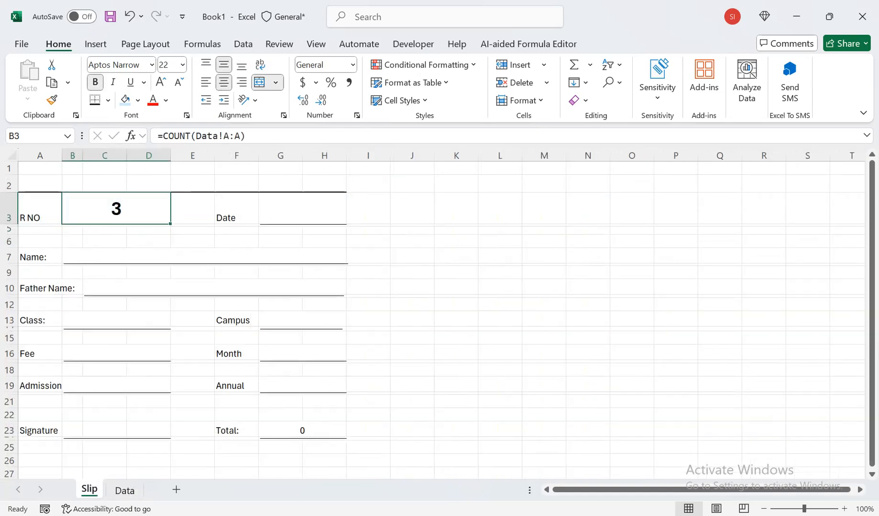
click(125, 490)
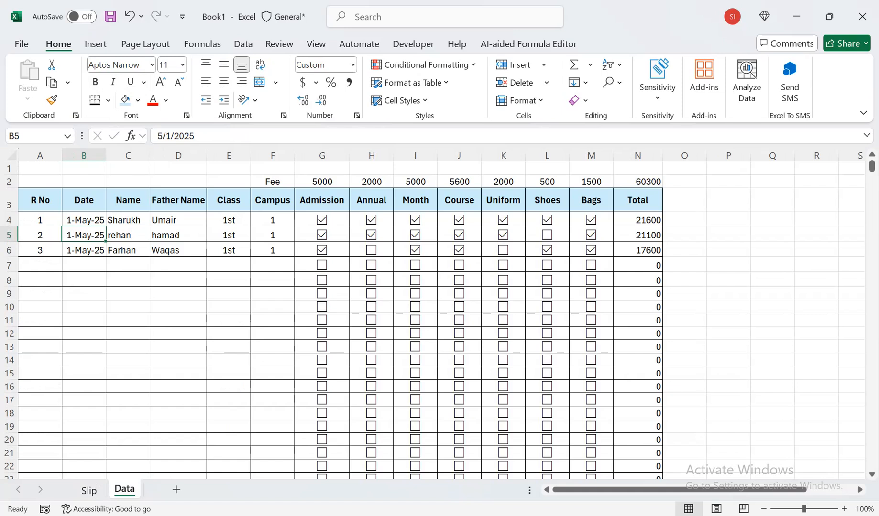
drag(310, 219, 598, 249)
key(ctrl+v)
click(591, 220)
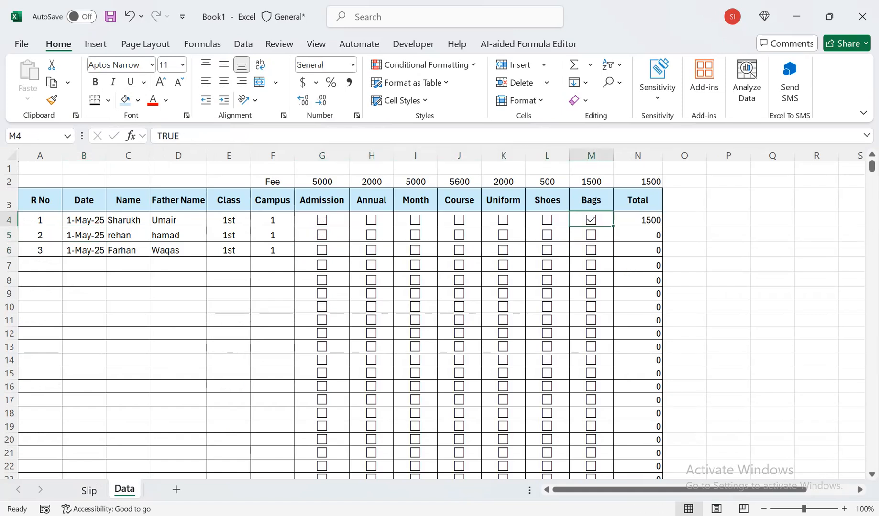
click(591, 220)
Step: Delete the second and third student records (B5:F6) in the Data sheet and check the R NO on the Slip sheet
drag(84, 235, 273, 250)
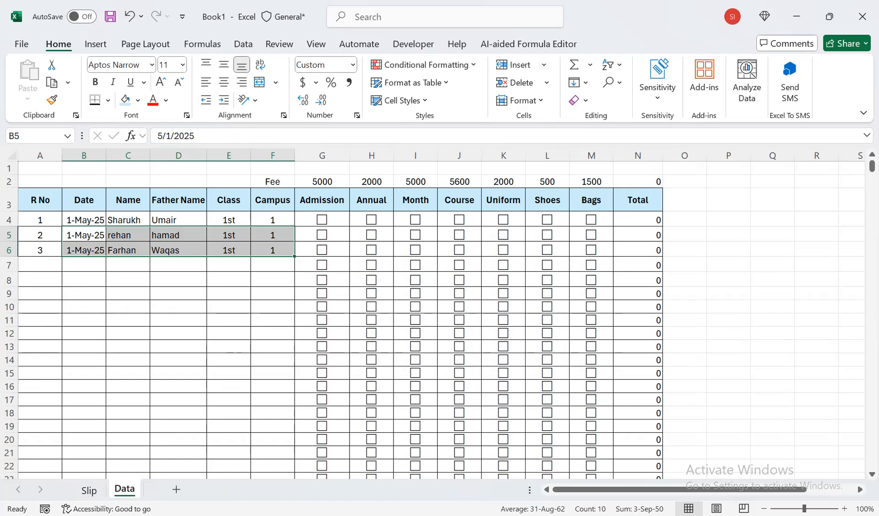
key(Delete)
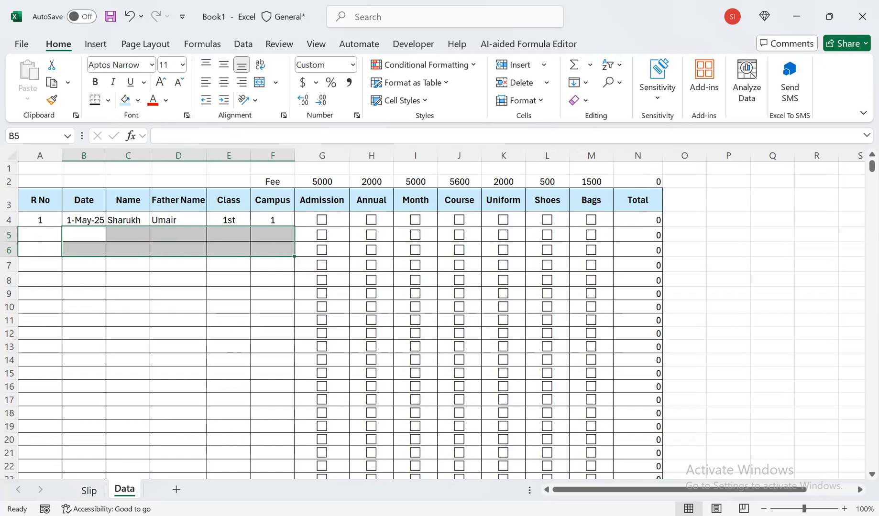
click(273, 235)
click(228, 235)
click(40, 234)
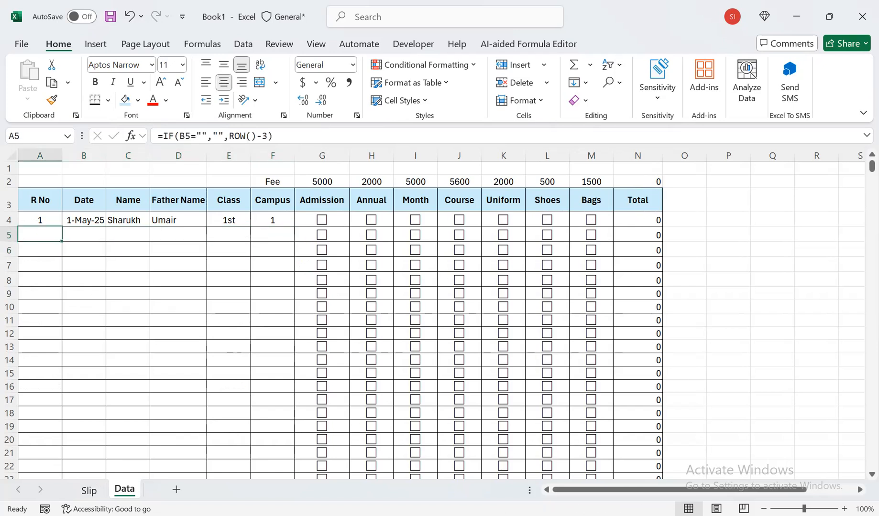
click(89, 491)
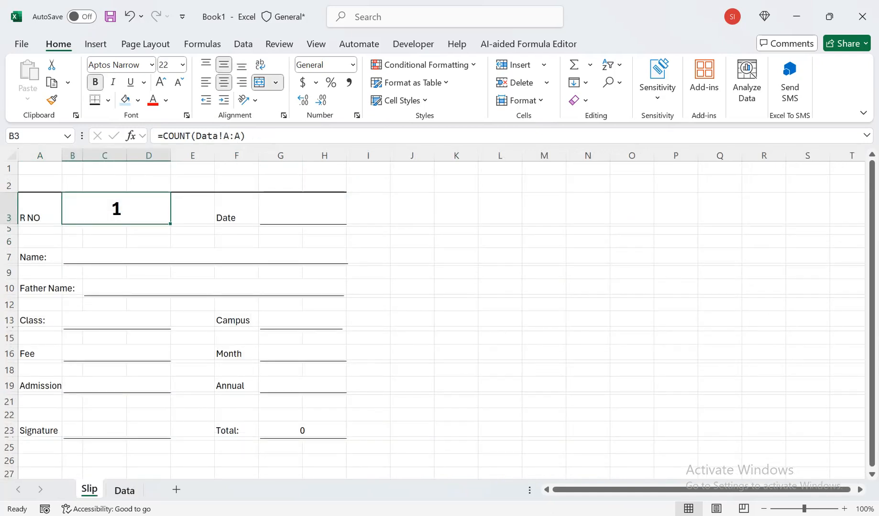
click(124, 490)
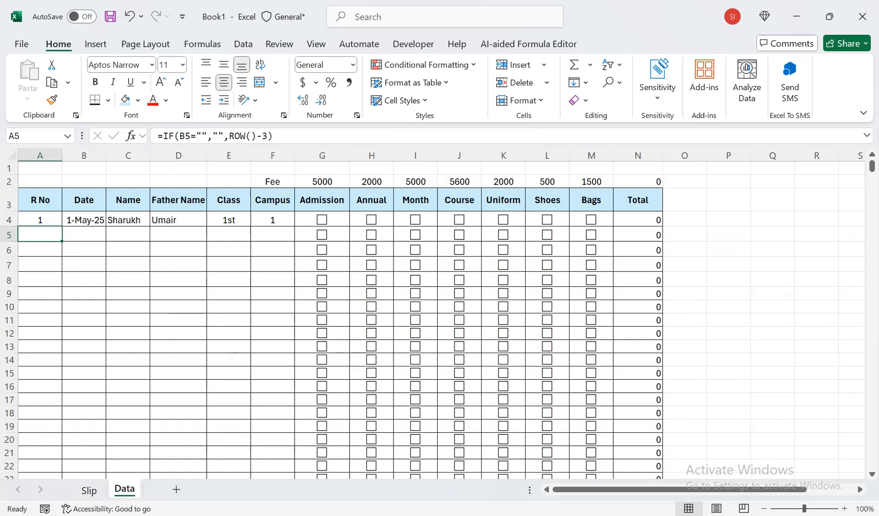
Step: Enter =VLOOKUP(B3,Data!A:I,2,FALSE) in the Slip sheet's Date cell G3 to look up the date by R NO
click(89, 491)
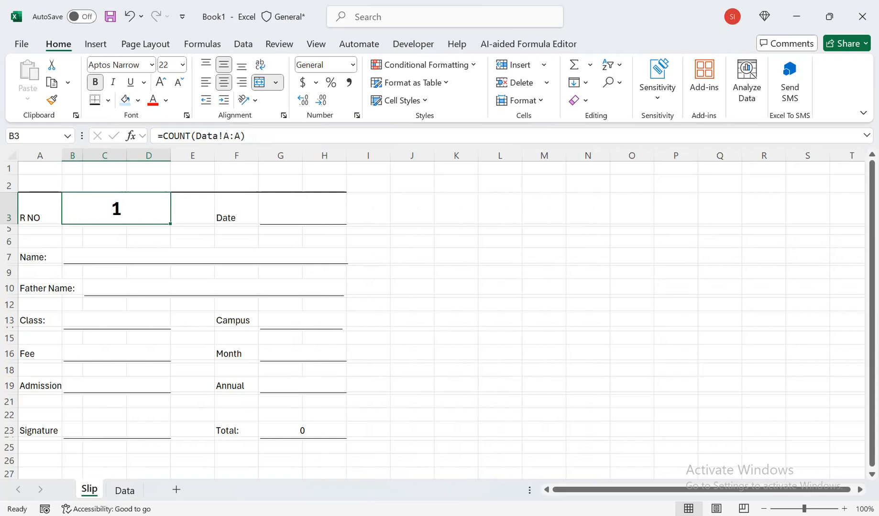
click(204, 256)
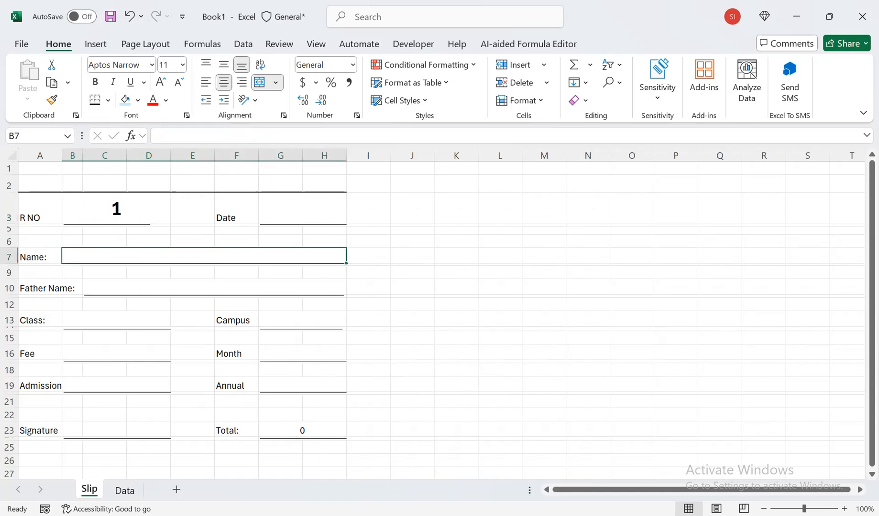
click(302, 209)
text(=vl)
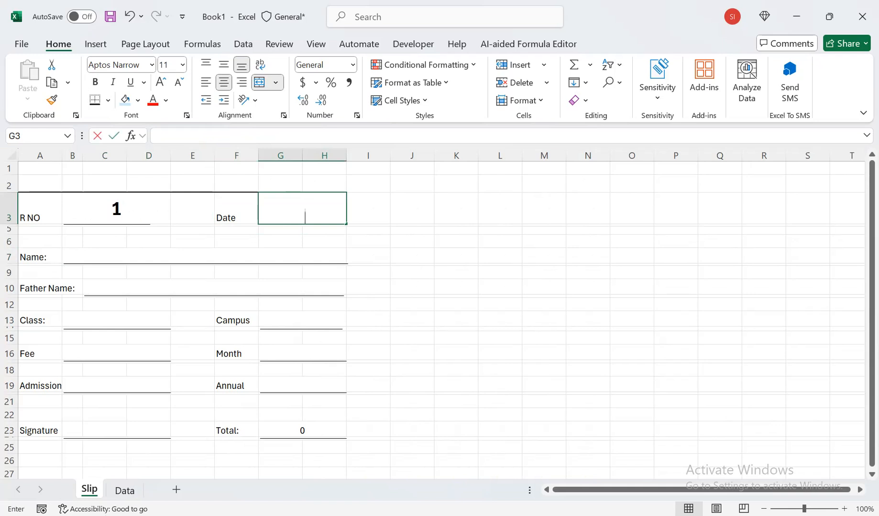
key(Tab)
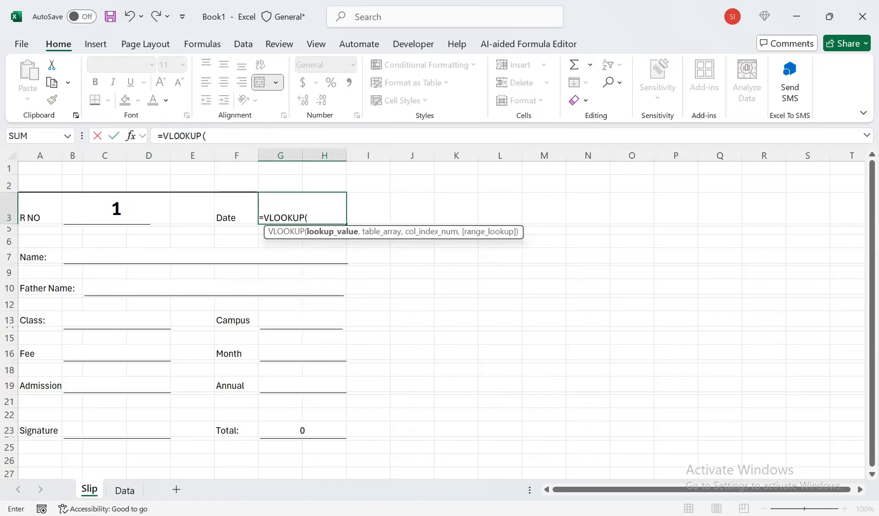
click(116, 209)
text(,)
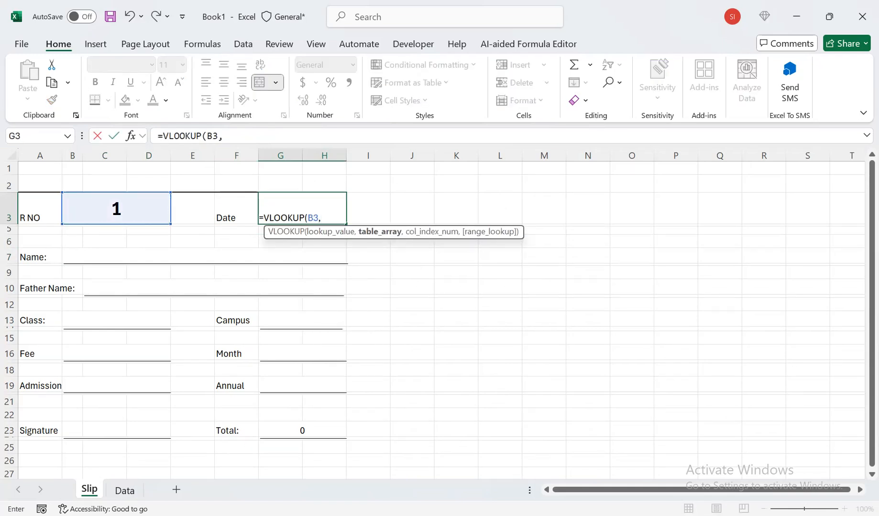
click(124, 489)
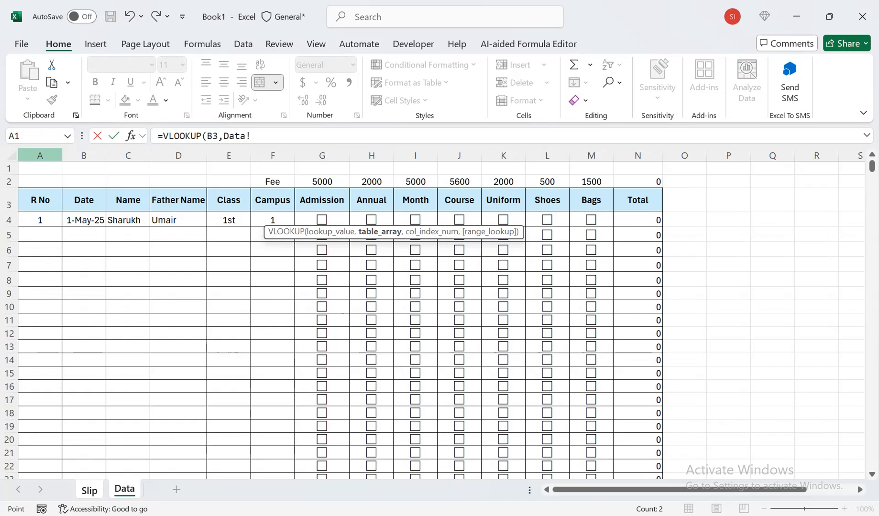
click(40, 155)
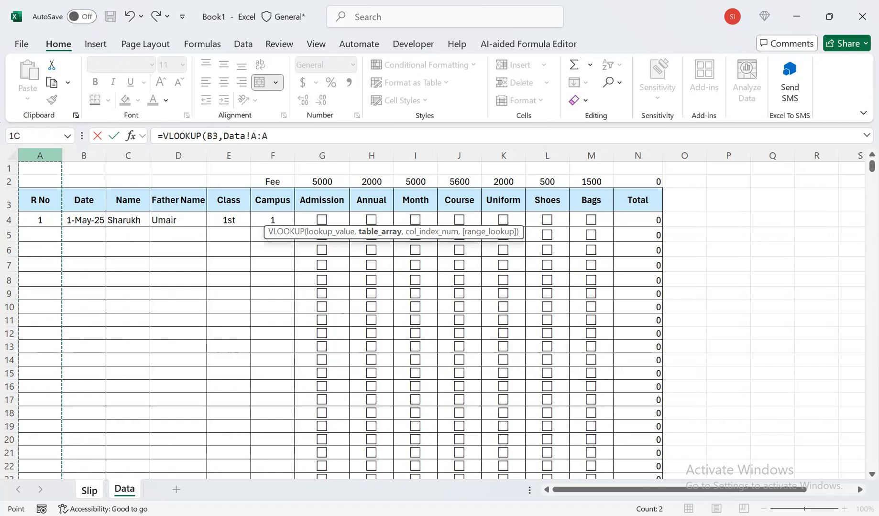
drag(40, 155, 434, 155)
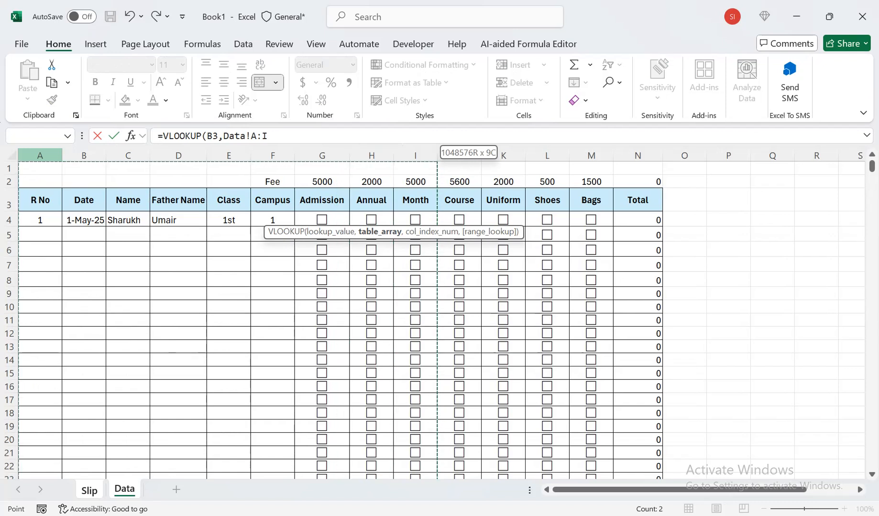
drag(433, 155, 434, 155)
text(,)
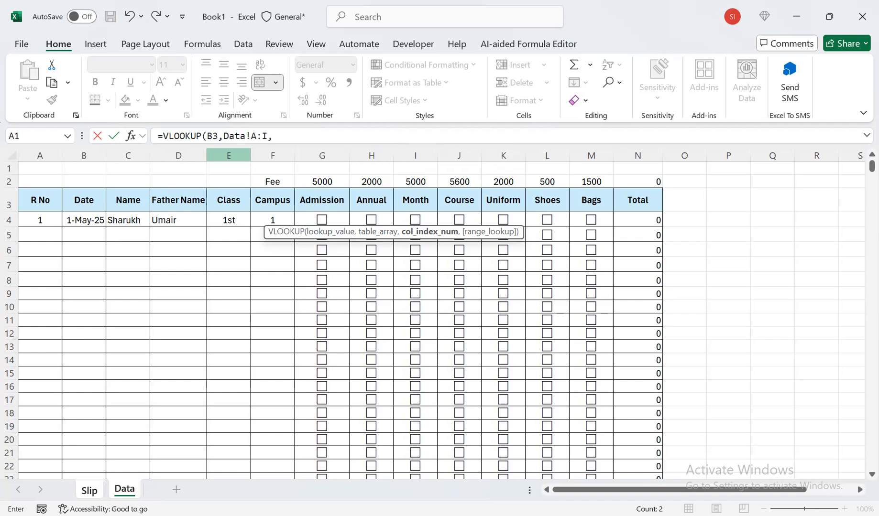
click(274, 136)
text(2,)
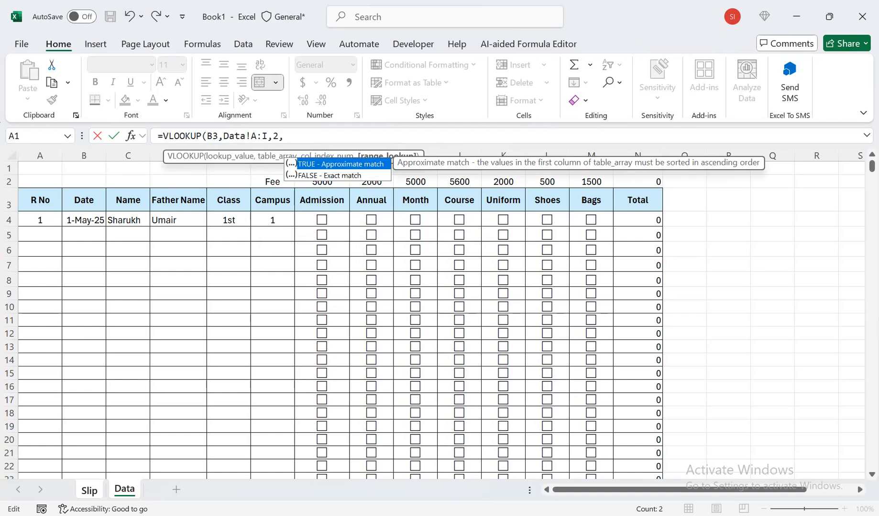
key(Down)
key(Tab)
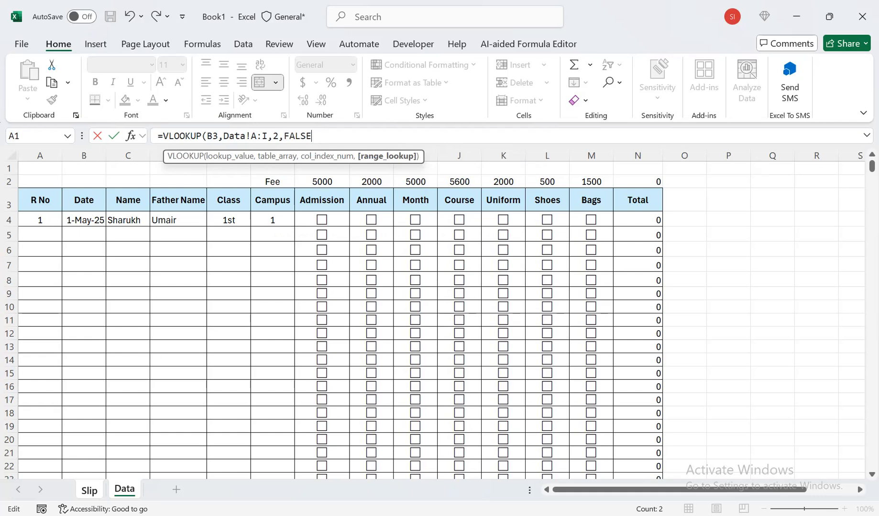
text())
key(Return)
key(Up)
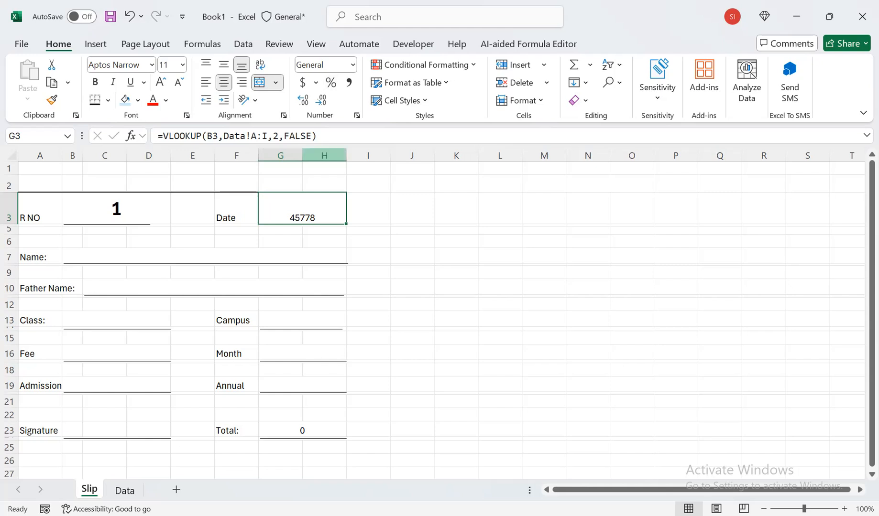
Step: Format the slip's Date value in G3 as a day-month-year date, middle-aligned and bold with font size 18
key(ctrl+shift+3)
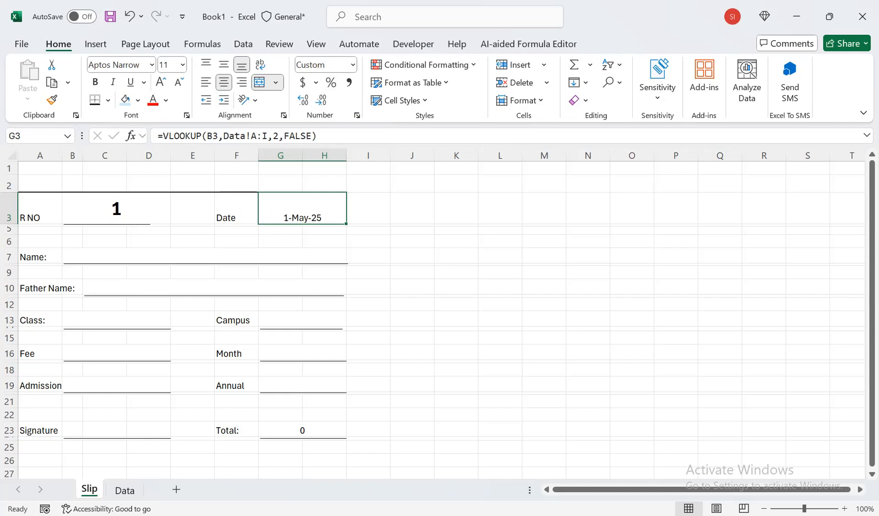
click(223, 65)
click(94, 81)
click(160, 82)
click(160, 82)
click(161, 82)
click(161, 82)
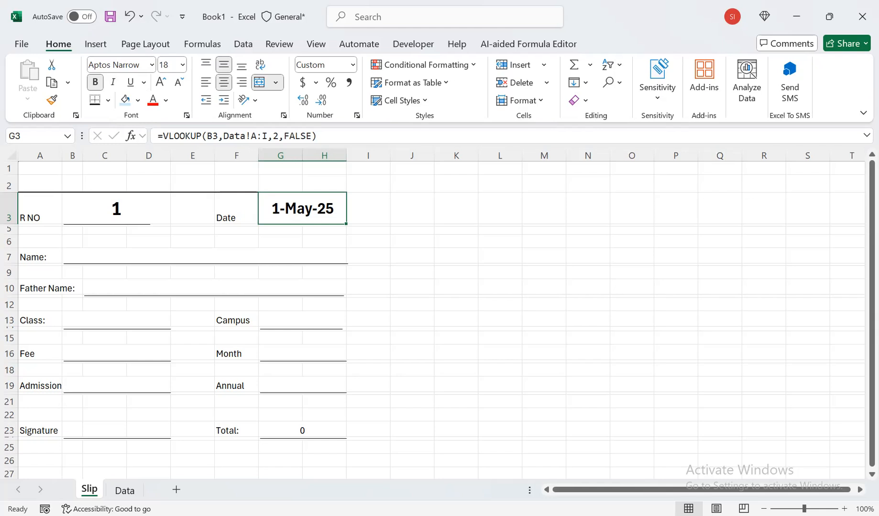
Step: Rename the Month heading in I3 of the Data sheet to Fee
click(125, 491)
click(415, 200)
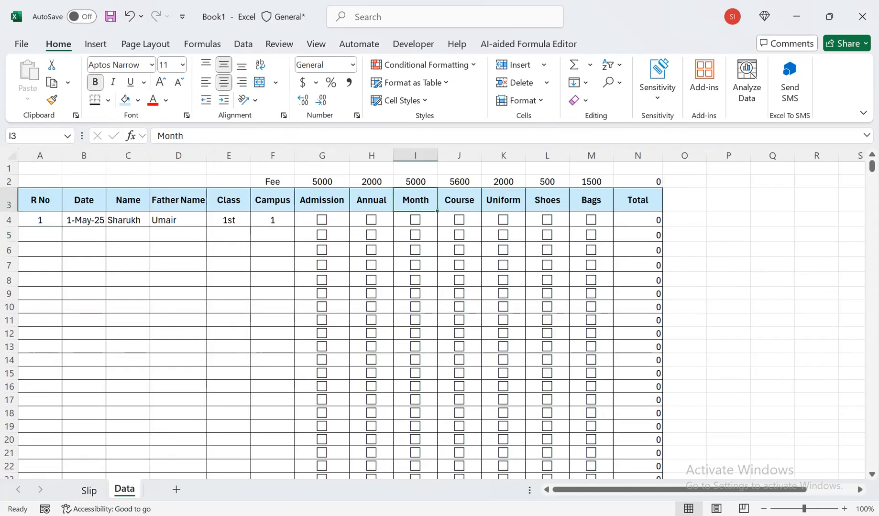
text(Fe)
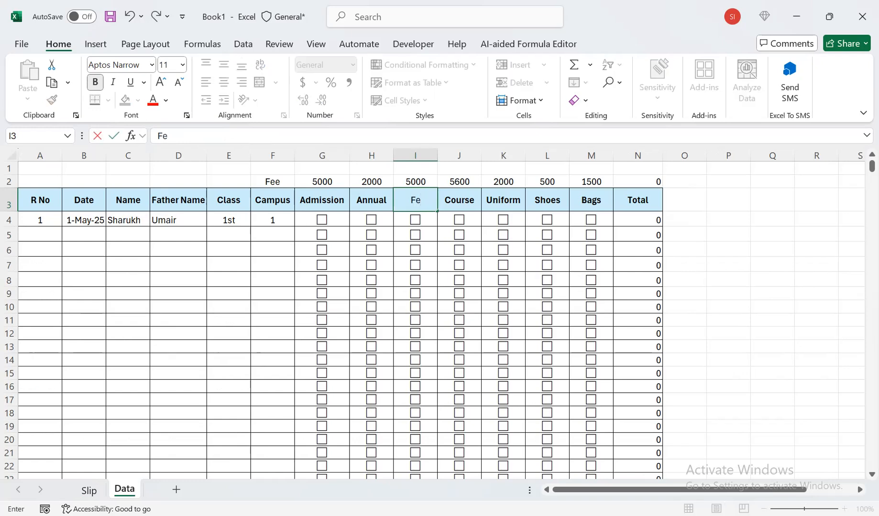
text(e)
key(Tab)
key(shift+Tab)
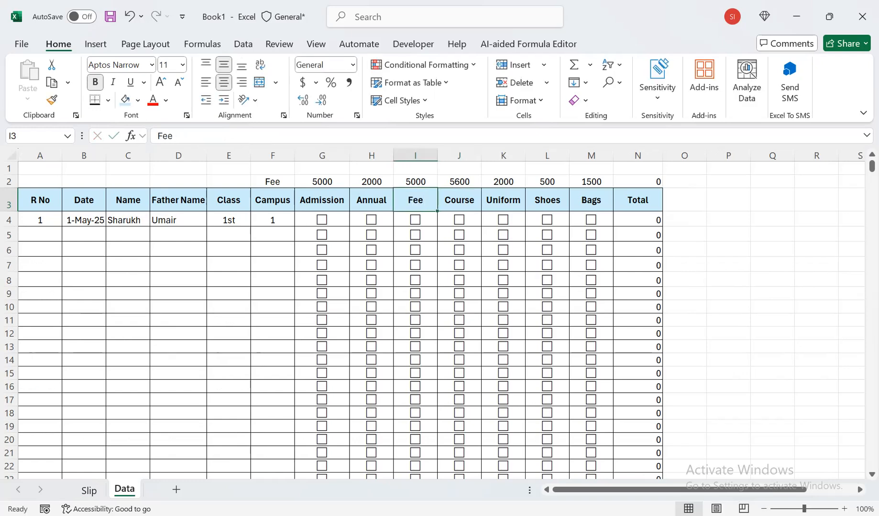
Step: Insert a new column before Admission in the Data sheet and head it Month in G3
right_click(286, 156)
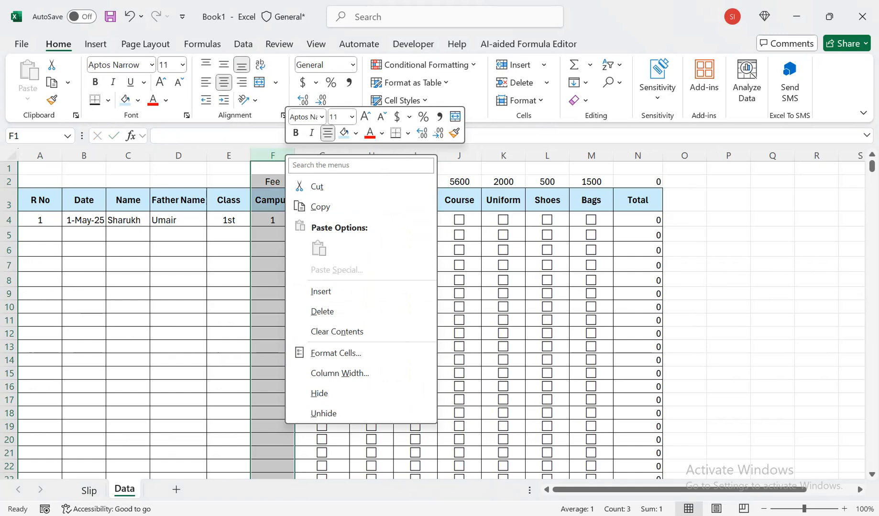
key(Escape)
right_click(318, 156)
click(320, 291)
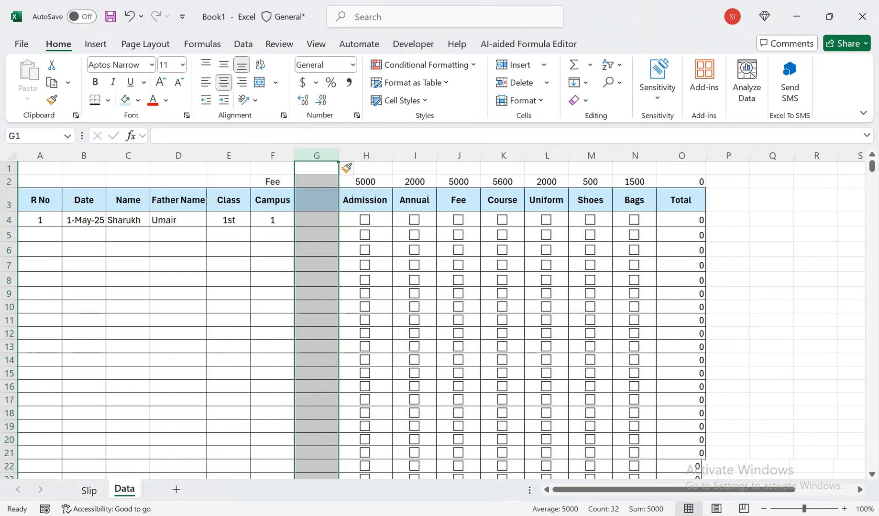
click(316, 200)
text(MOnth)
key(Tab)
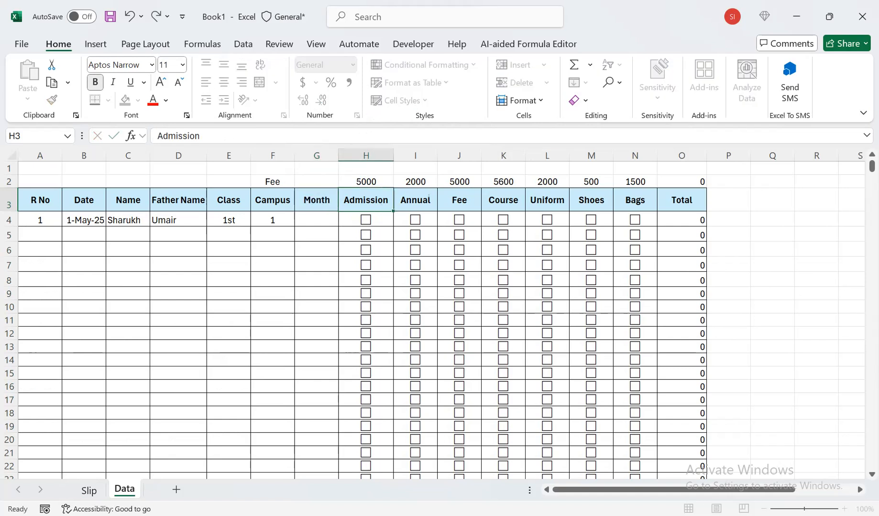
Step: Clear all data validation from the new Month column cells G4:G50
click(316, 220)
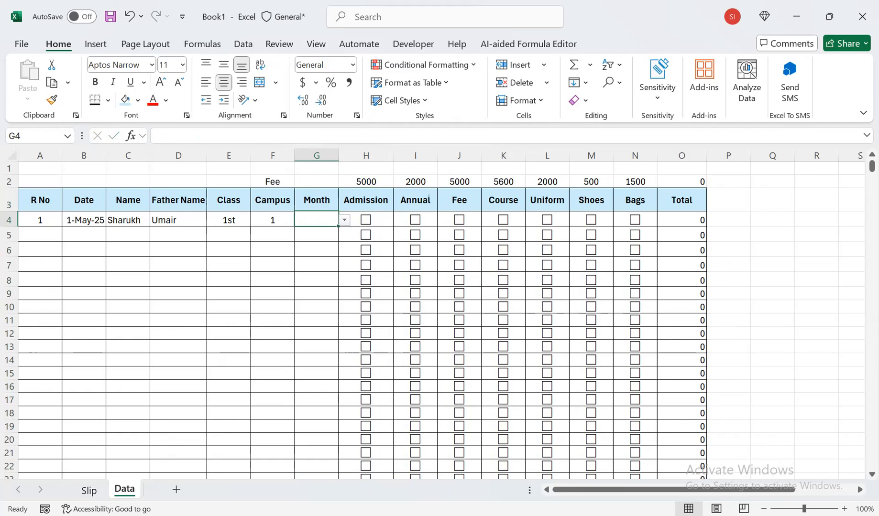
drag(316, 220, 338, 456)
click(243, 44)
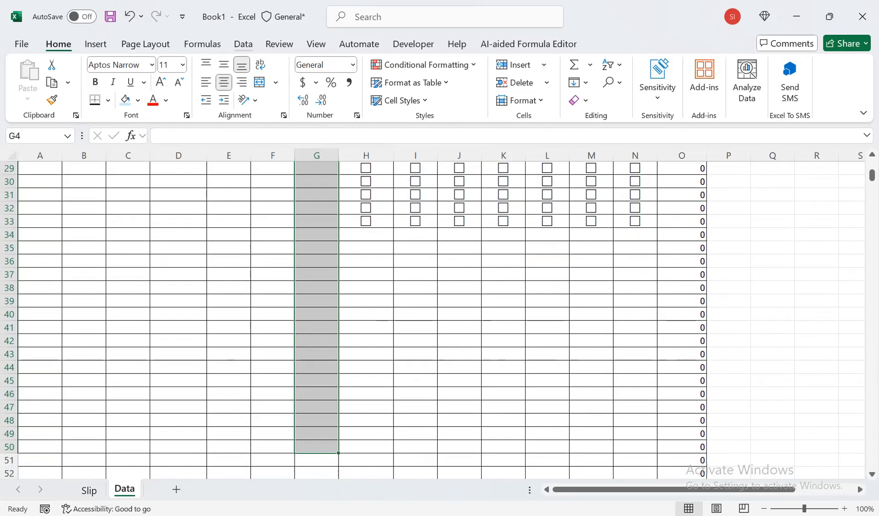
click(600, 101)
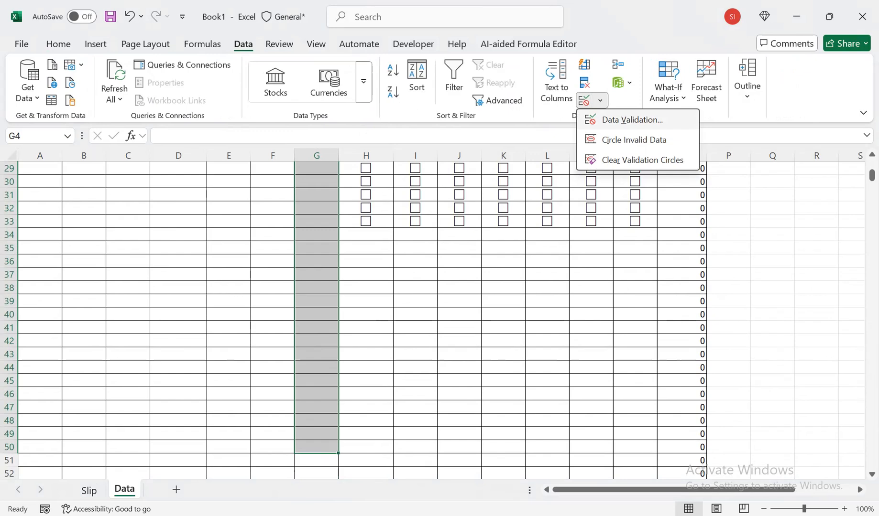
click(622, 120)
click(394, 304)
click(288, 380)
click(453, 380)
Step: Label the helper lists in U3:W3 with the headings Class, Campus and Month
drag(816, 220, 774, 220)
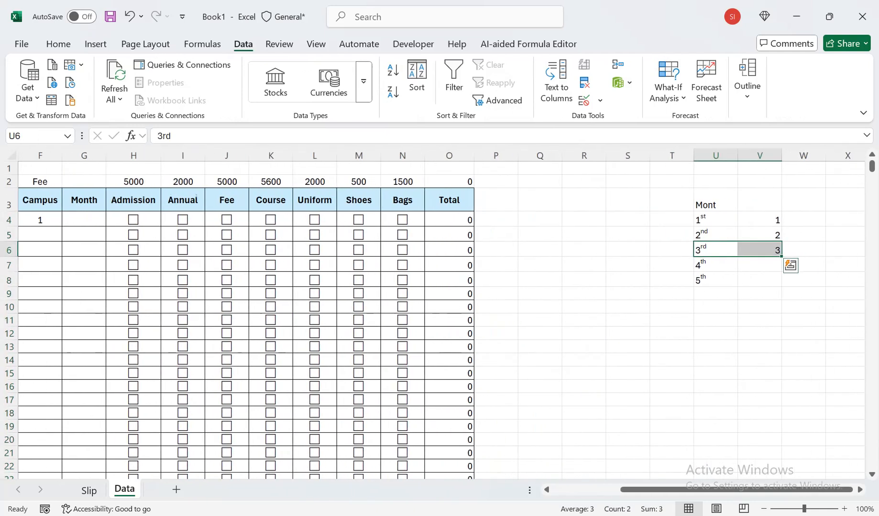
click(715, 200)
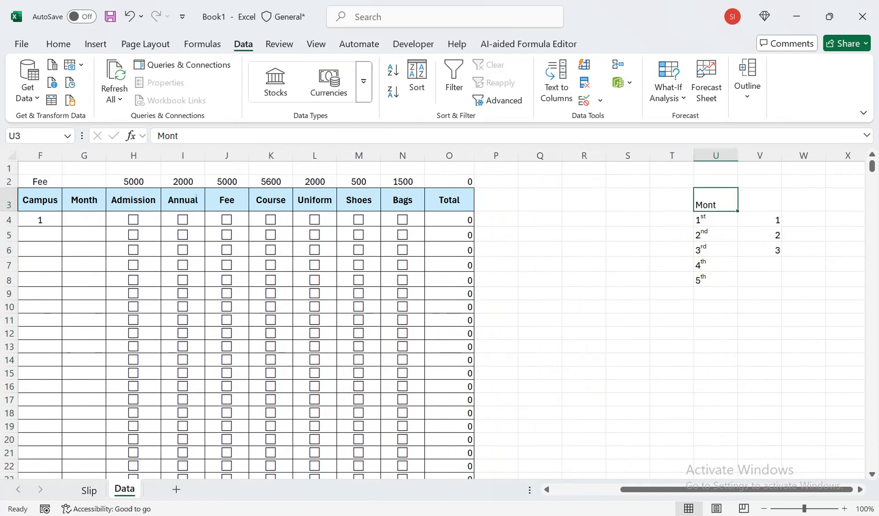
text(Class)
key(Tab)
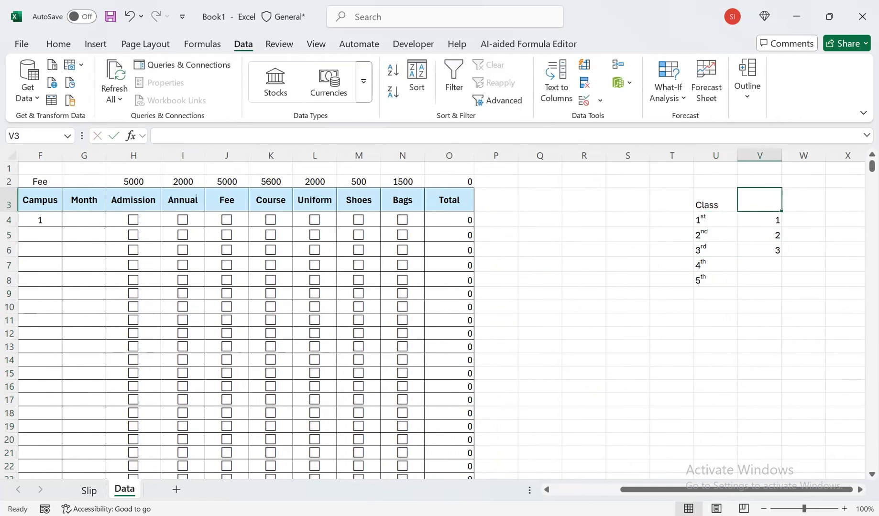
text(Ca)
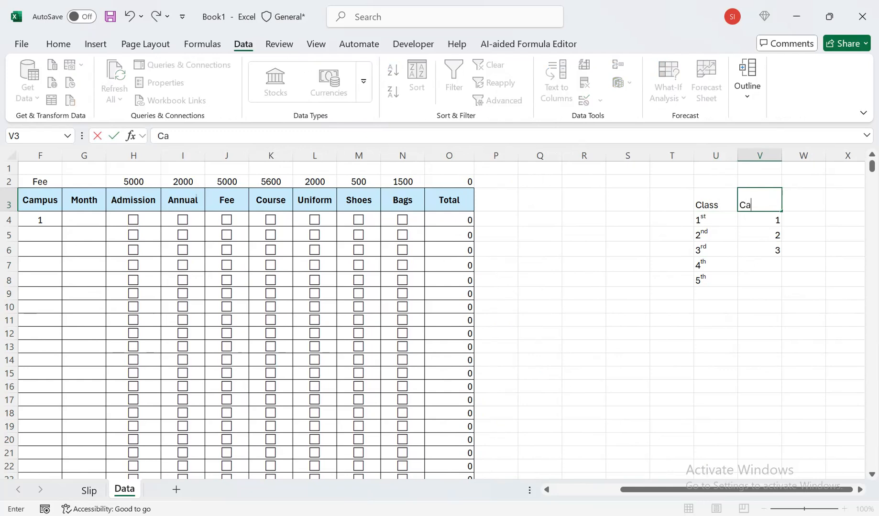
text(mpus)
key(Tab)
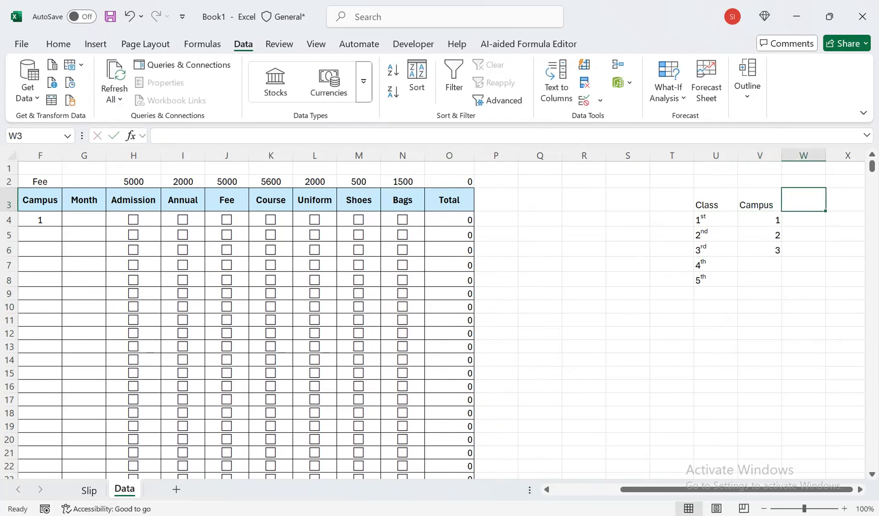
text(Month)
key(Tab)
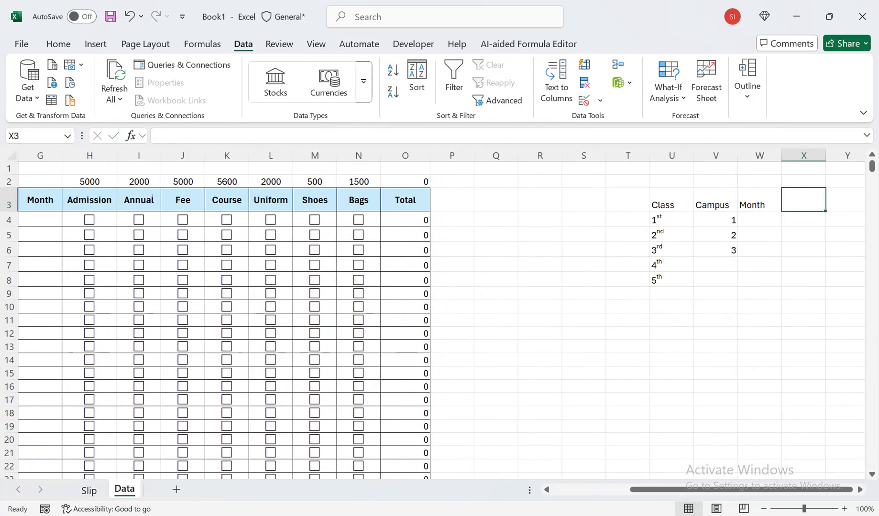
Step: Fill the Month helper list in W4:W15 with the months Jan to Dec
click(759, 219)
text(Jan)
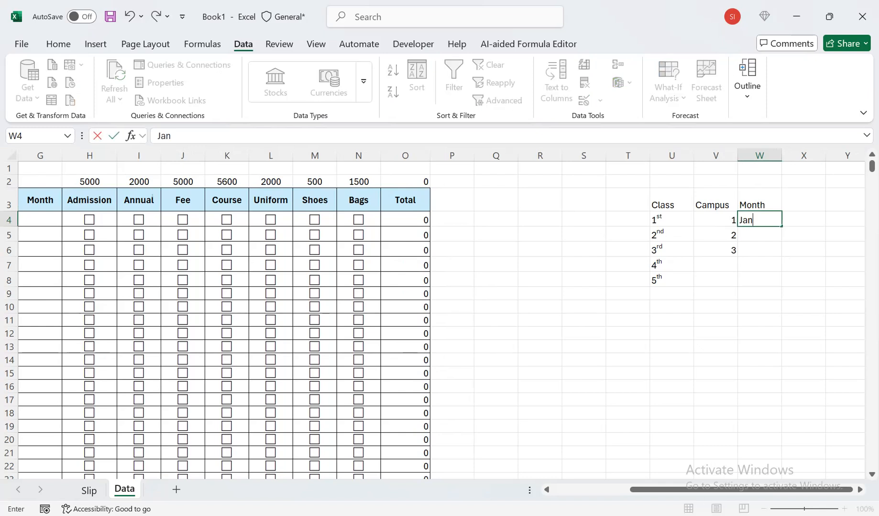
key(Right)
key(Left)
drag(781, 226, 784, 377)
Step: Apply list data validation with source =$W$4:$W$15 to the Month column cells G4:G53
drag(740, 490, 664, 490)
click(317, 220)
drag(317, 220, 338, 451)
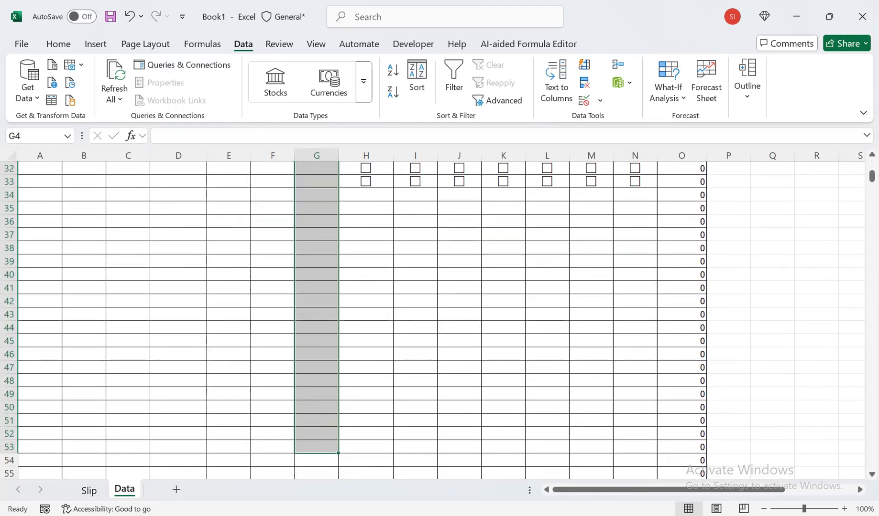
drag(871, 176, 871, 165)
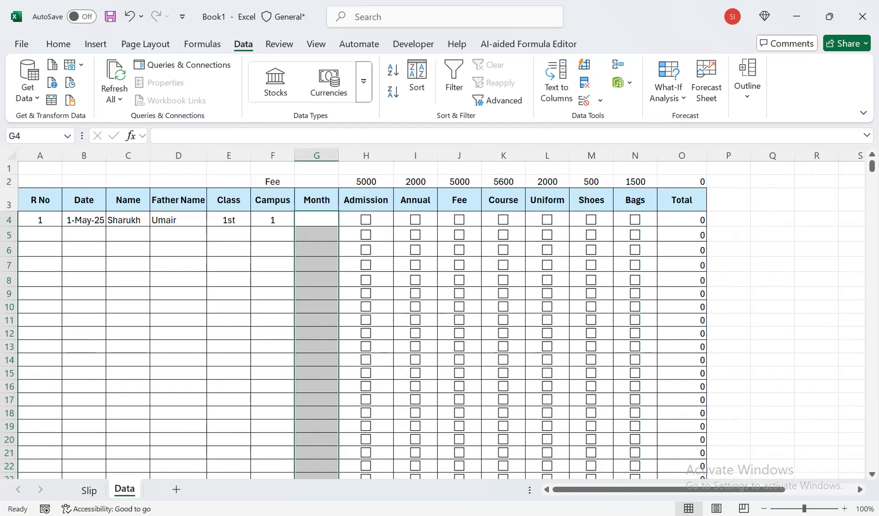
click(600, 100)
click(630, 118)
click(363, 247)
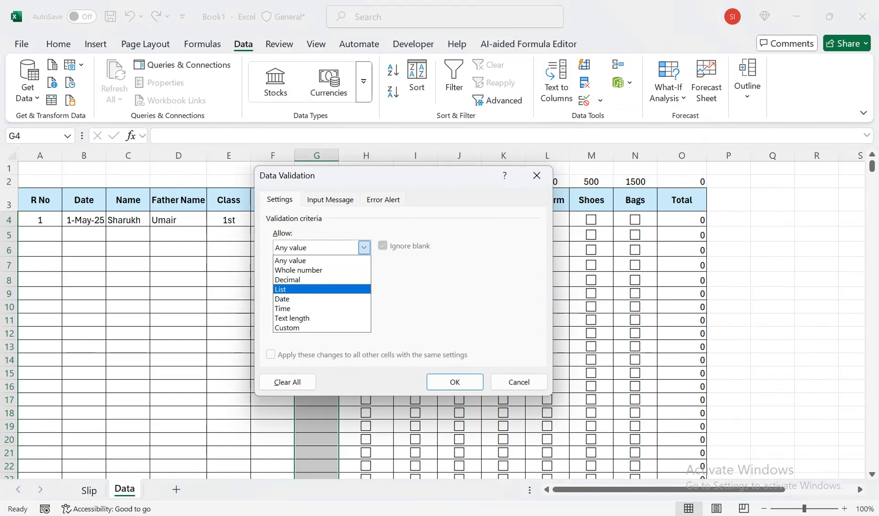
click(306, 290)
click(361, 306)
drag(669, 489, 739, 490)
drag(803, 220, 813, 375)
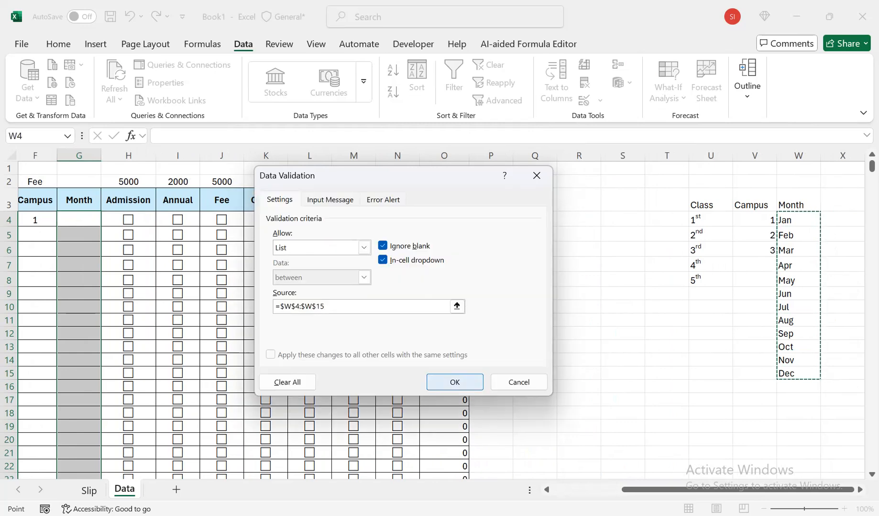
click(455, 382)
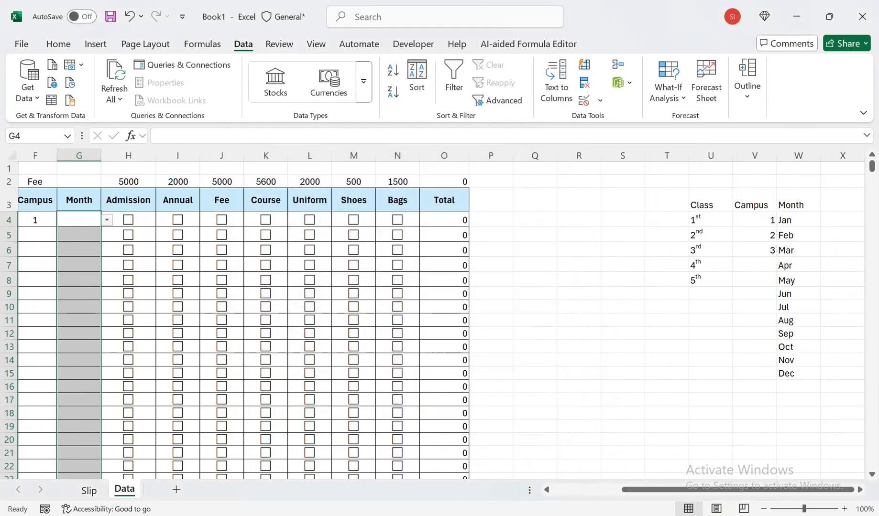
Step: Set the first student record's Month in G4 to May
click(107, 219)
click(74, 233)
drag(128, 281, 11, 306)
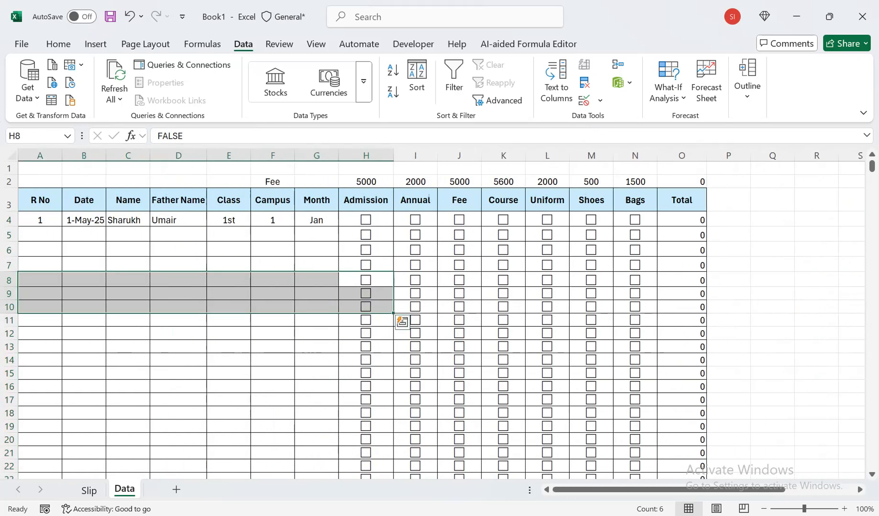
click(316, 220)
click(344, 220)
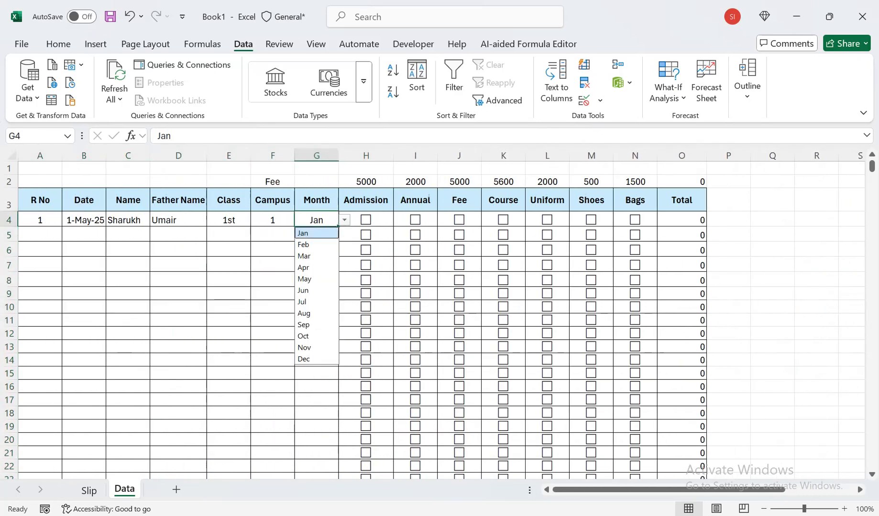
click(304, 279)
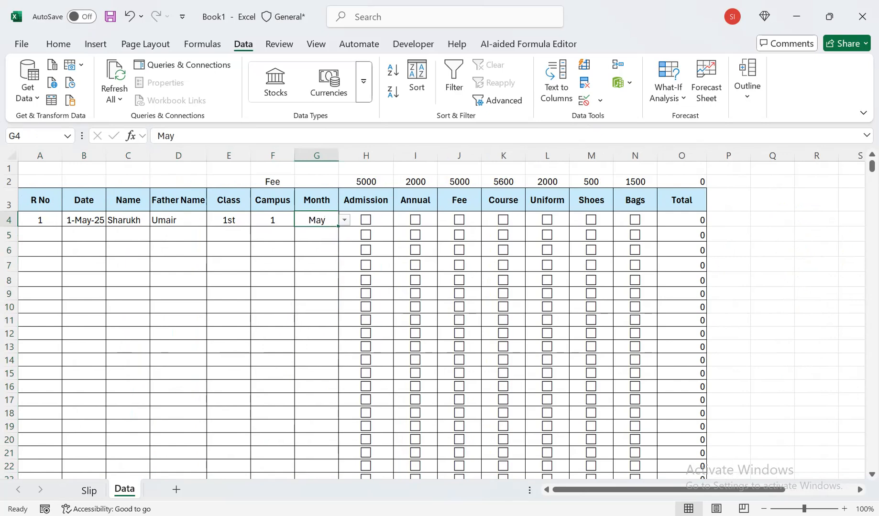
click(317, 294)
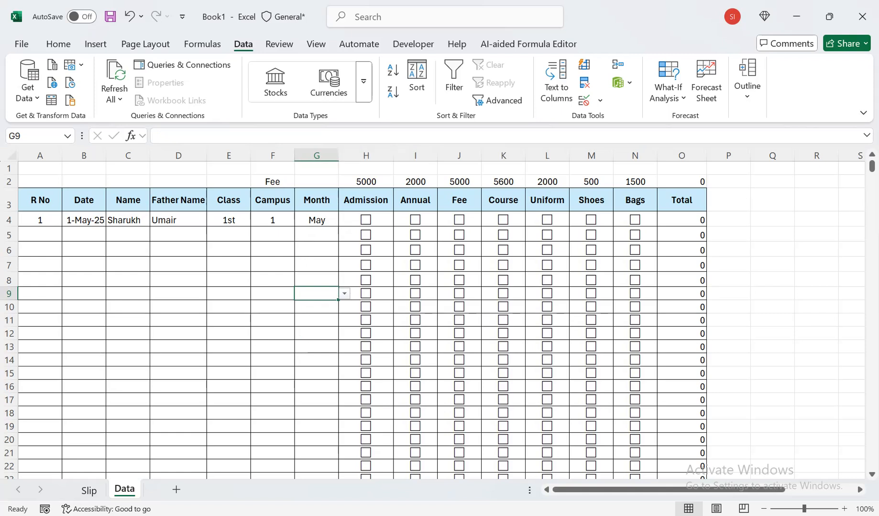
Step: Review the lookup formula in the Slip sheet's Date cell G3 against the Data sheet's columns
click(89, 490)
double_click(295, 208)
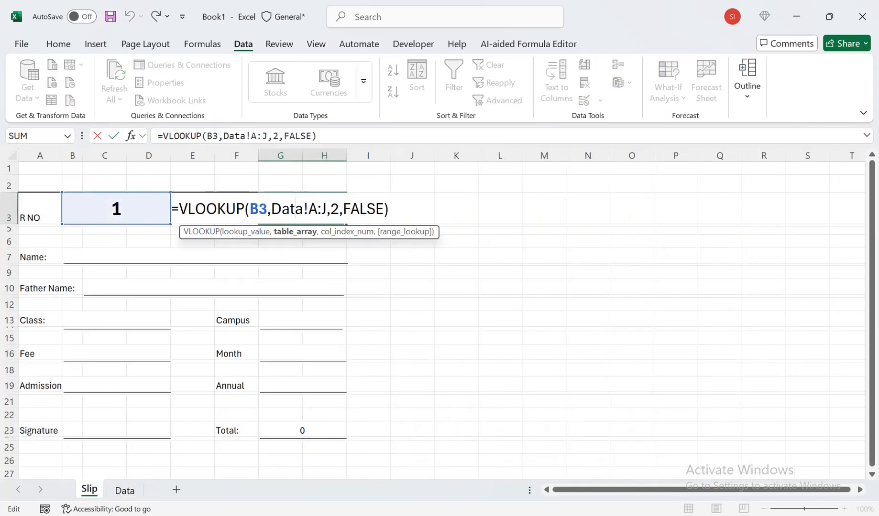
key(Return)
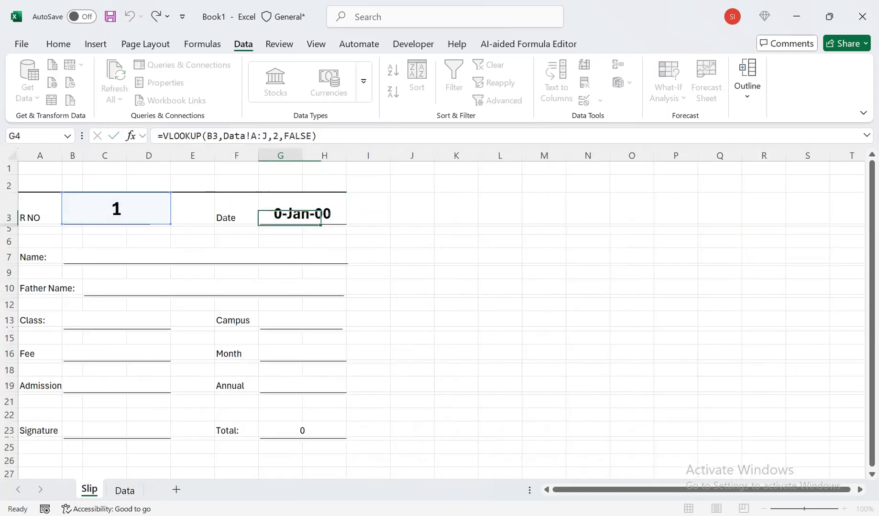
key(ctrl+Page_Down)
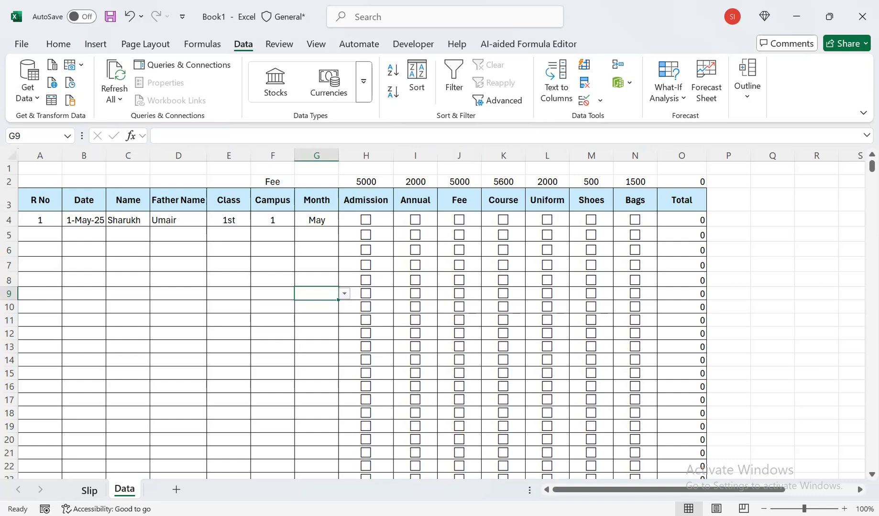
Step: Copy the full VLOOKUP formula text from the Slip sheet's Date cell G3
click(89, 490)
double_click(298, 209)
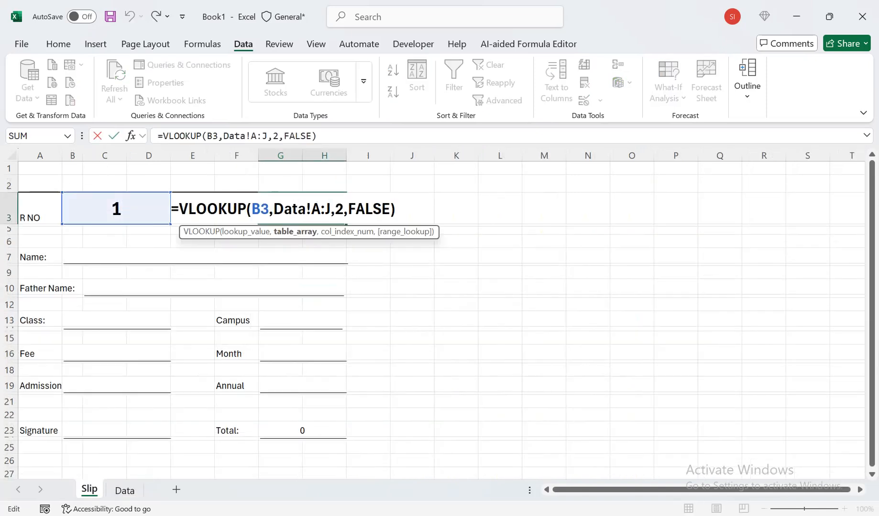
drag(395, 209, 171, 209)
key(ctrl+c)
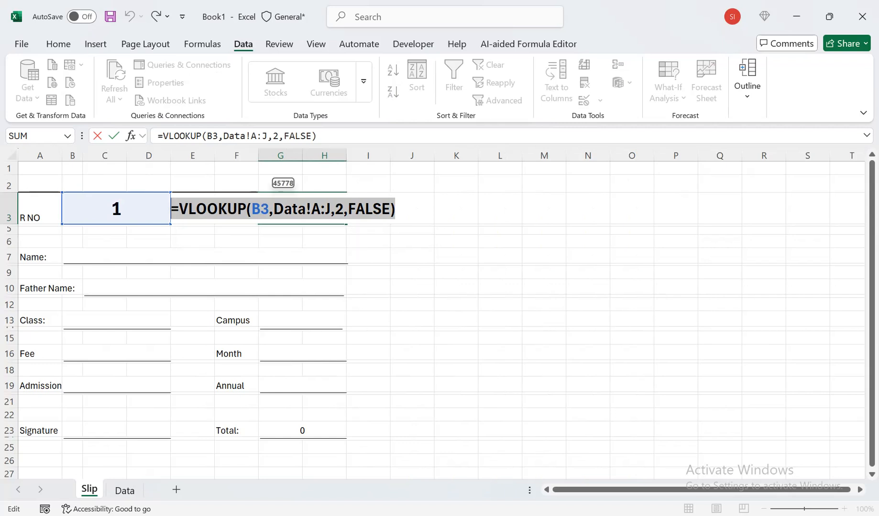
key(Return)
Step: Paste the copied VLOOKUP formula text into the slip's merged Name cell B7
click(204, 256)
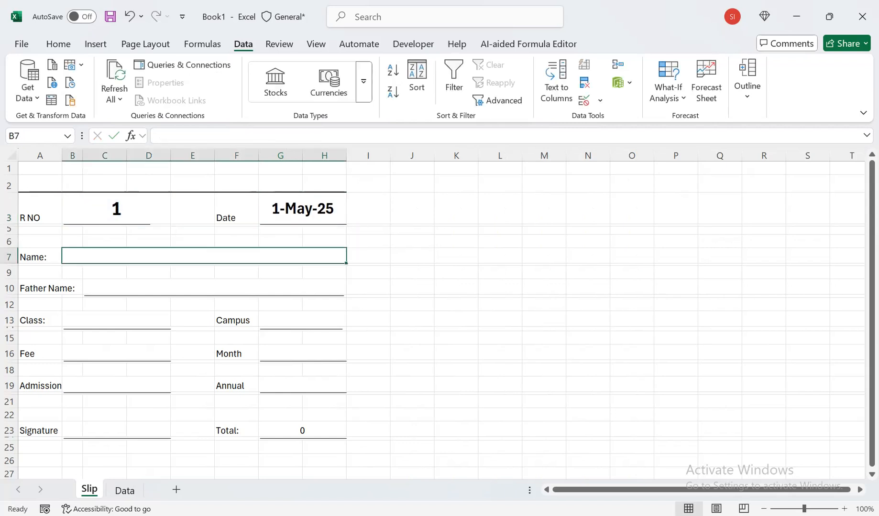
key(ctrl+v)
key(Return)
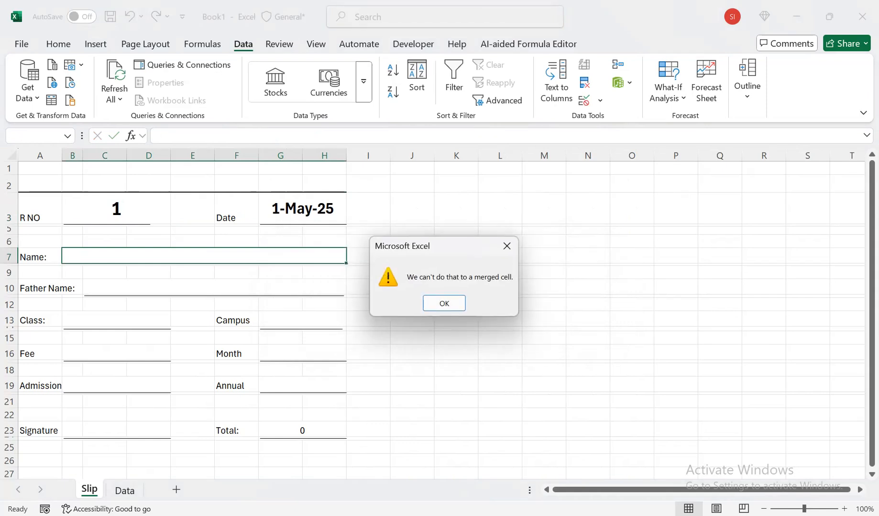
key(Return)
double_click(205, 256)
key(ctrl+v)
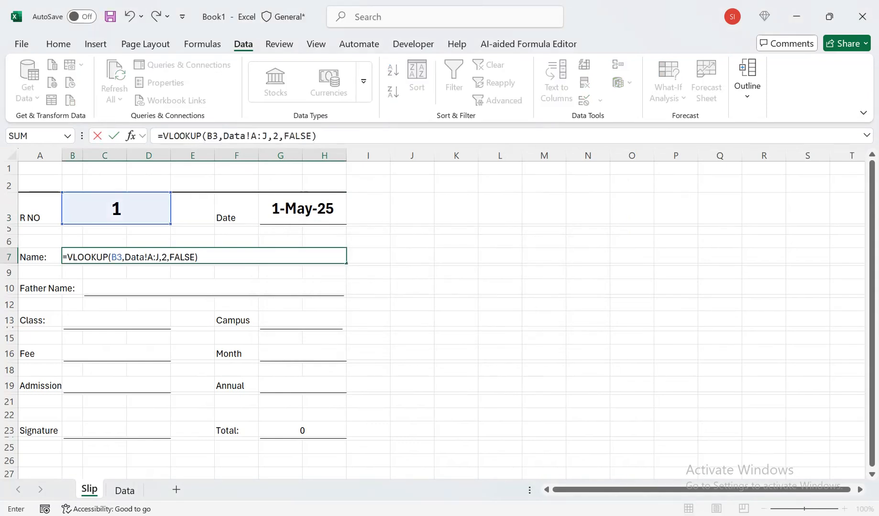
key(Return)
Step: Set the column index of the Name cell's VLOOKUP to 3
double_click(205, 257)
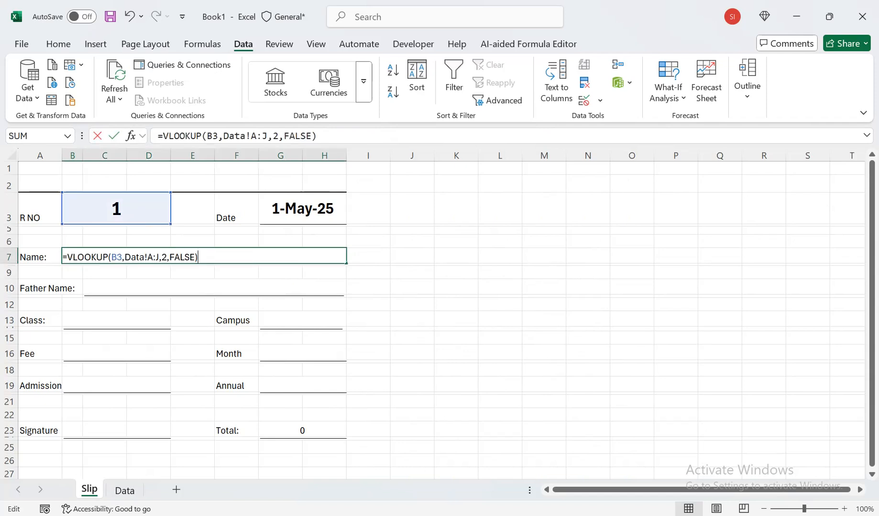
drag(167, 257, 159, 257)
click(166, 257)
key(BackSpace)
text(3)
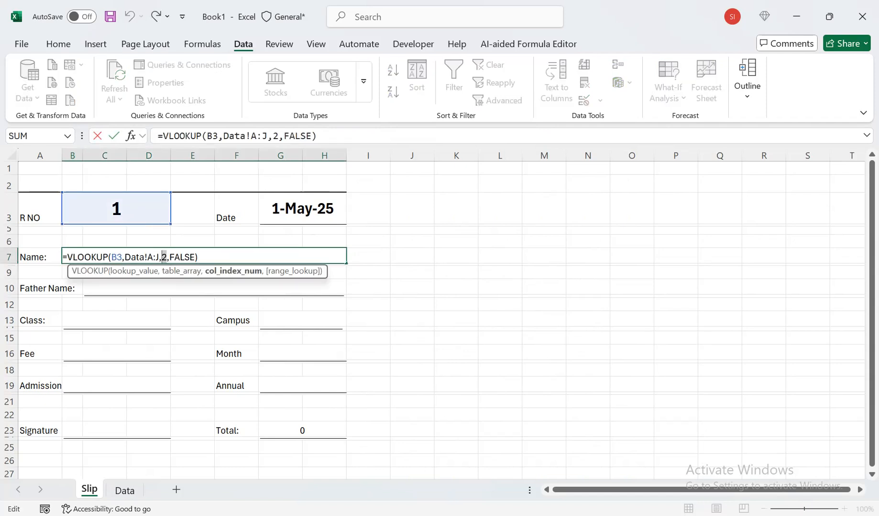
key(Return)
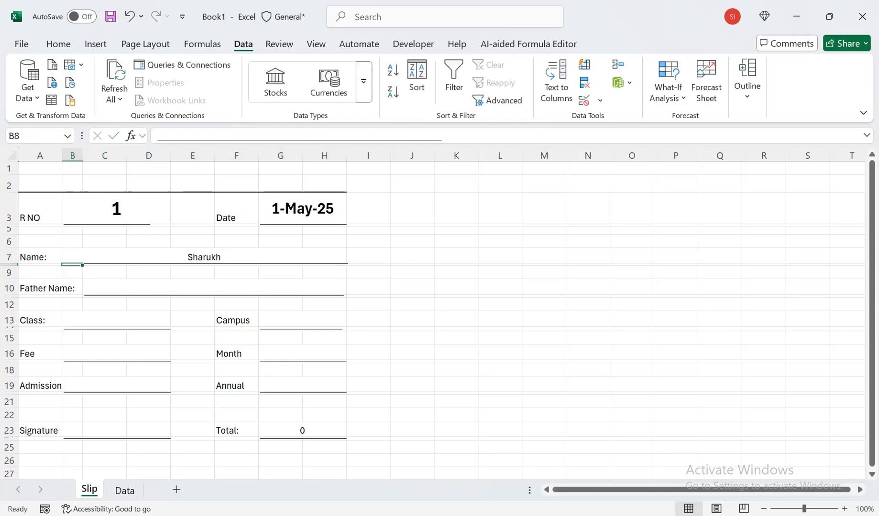
click(204, 258)
click(58, 44)
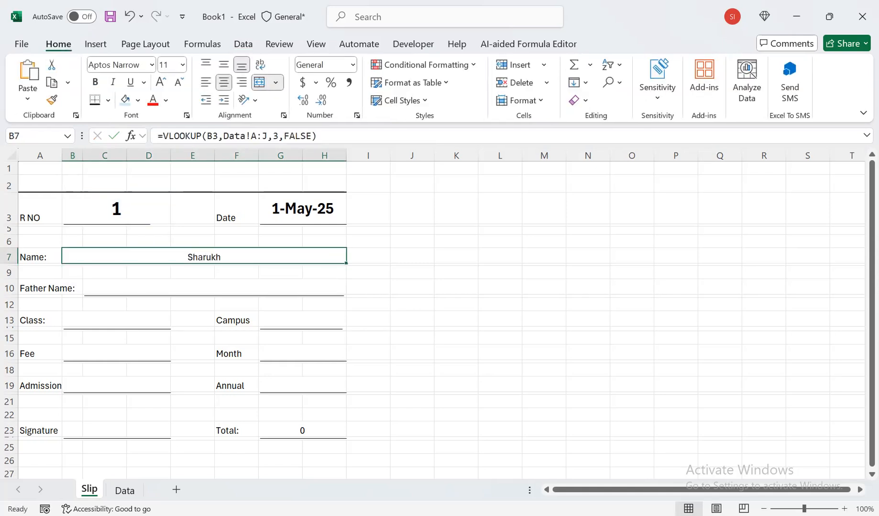
Step: Enter =VLOOKUP(B3,Data!A:J,4,FALSE) in the slip's Father Name cell C10
double_click(214, 288)
key(ctrl+v)
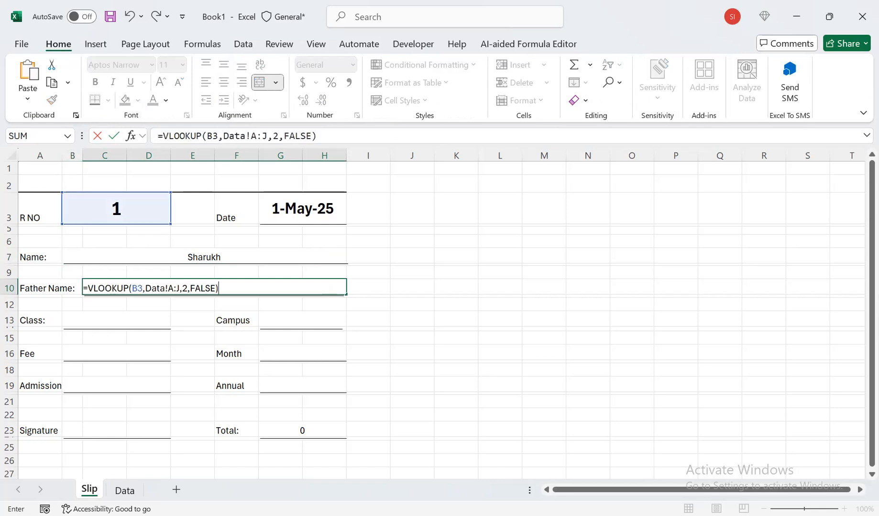
double_click(184, 287)
text(3)
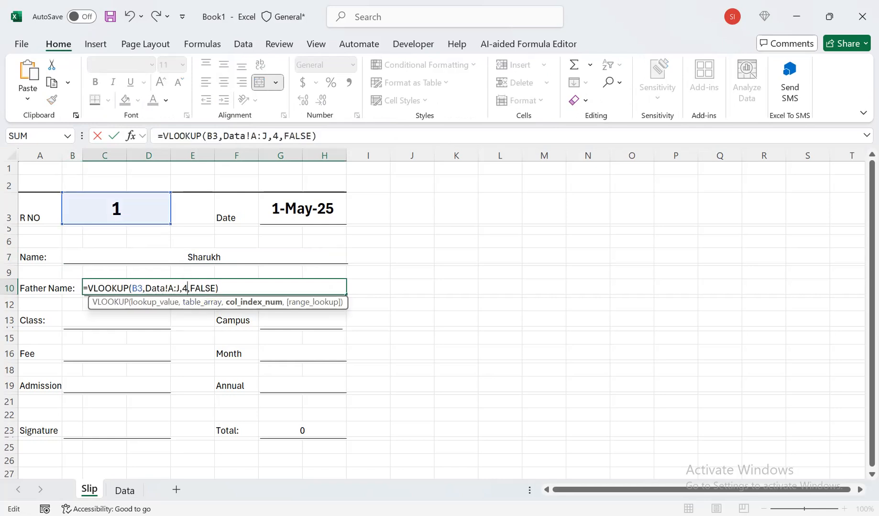
key(Return)
Step: Paste the VLOOKUP formula into Class cell B13 and point its column index at the Data sheet's Class column
double_click(116, 319)
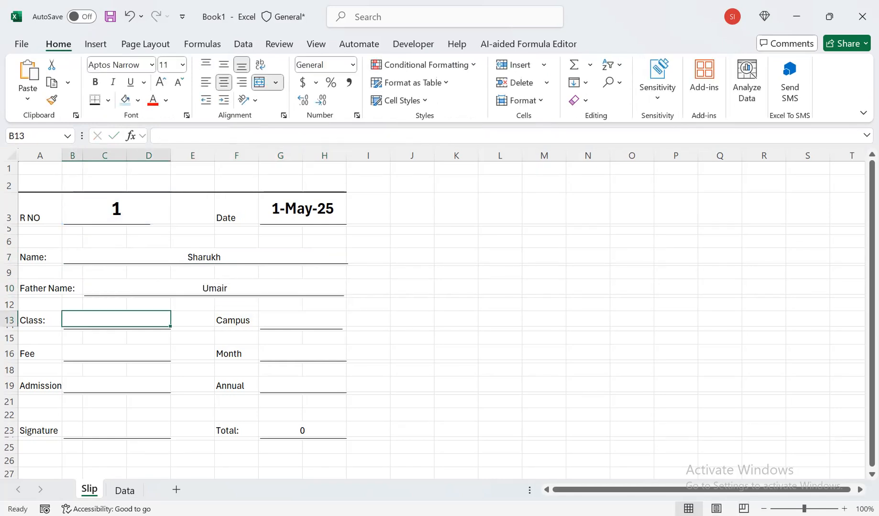
key(ctrl+v)
drag(126, 320, 118, 320)
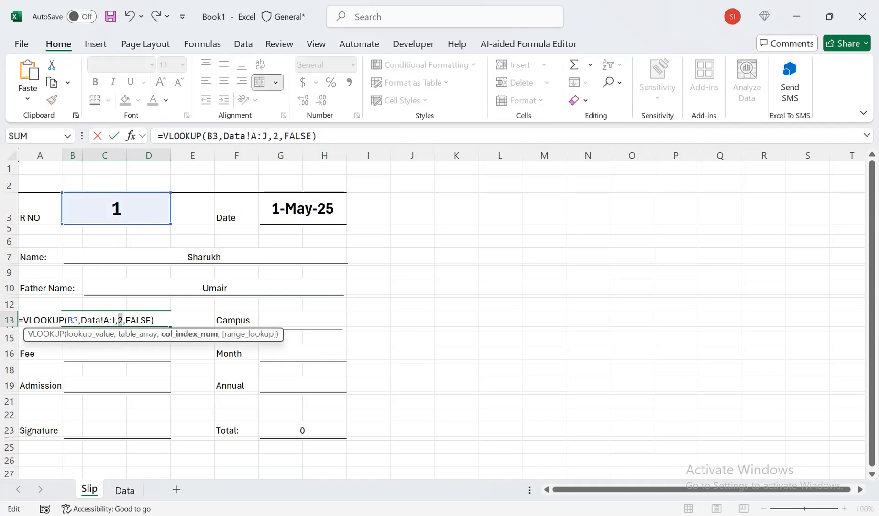
text(2)
key(Return)
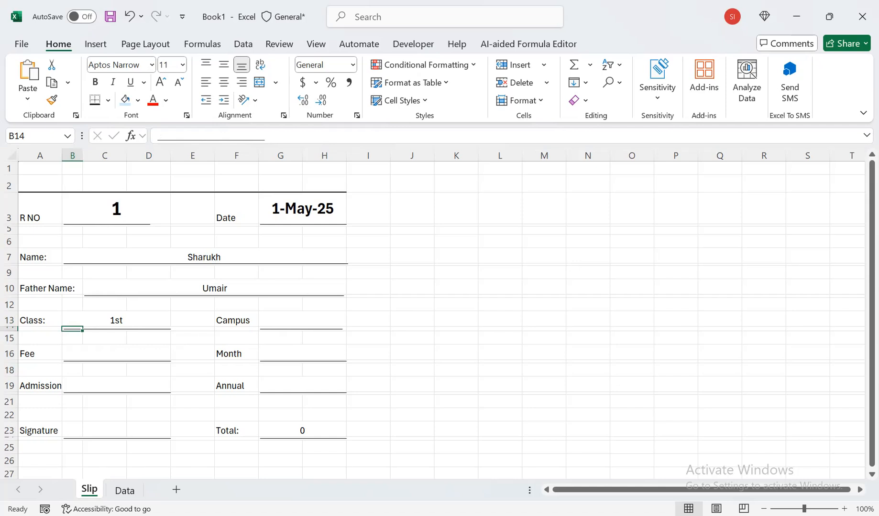
Step: Enter =VLOOKUP(B3,Data!A:J,6,FALSE) in the slip's Campus cell G13
double_click(302, 320)
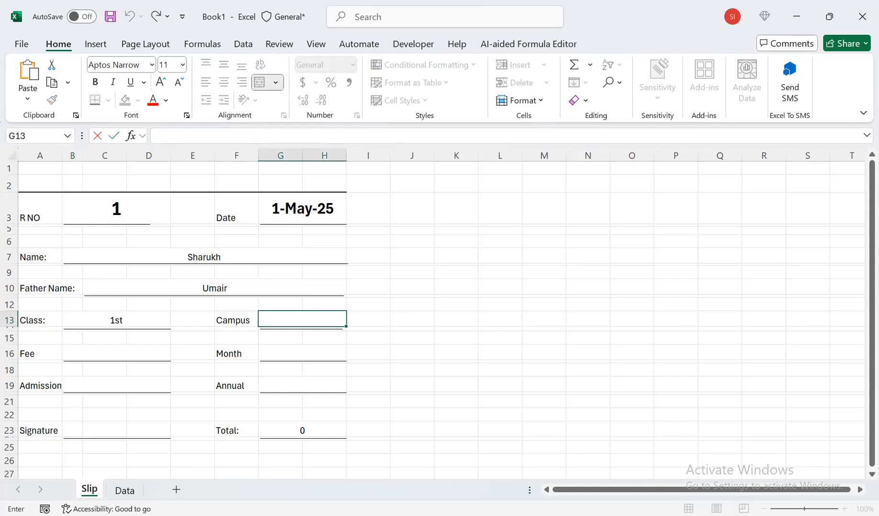
text(=VLOOKUP(B3,Data!A:J,2,FALSE))
drag(319, 319, 314, 320)
text(6)
key(Return)
Step: Enter =VLOOKUP(B3,Data!A:J,7,FALSE) in the slip's Month cell G16
double_click(116, 352)
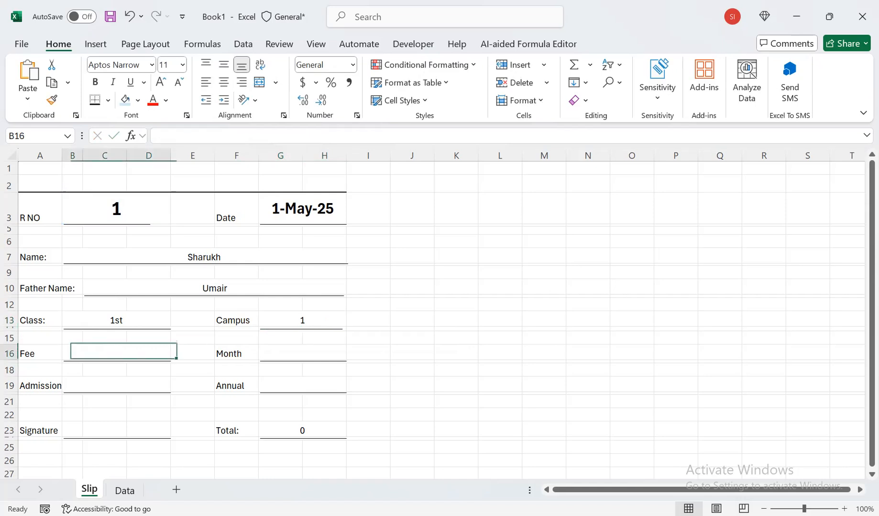
double_click(302, 353)
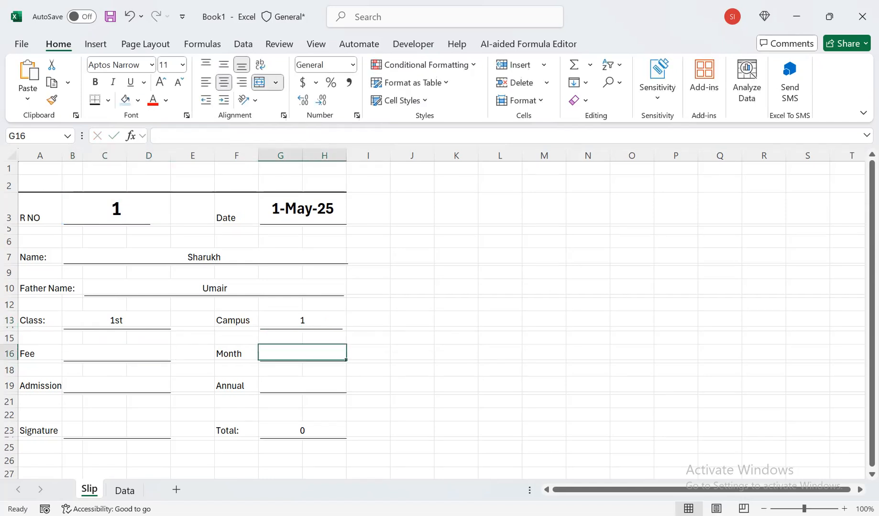
text(=VLOOKUP(B3,Data!A:J,2,FALSE))
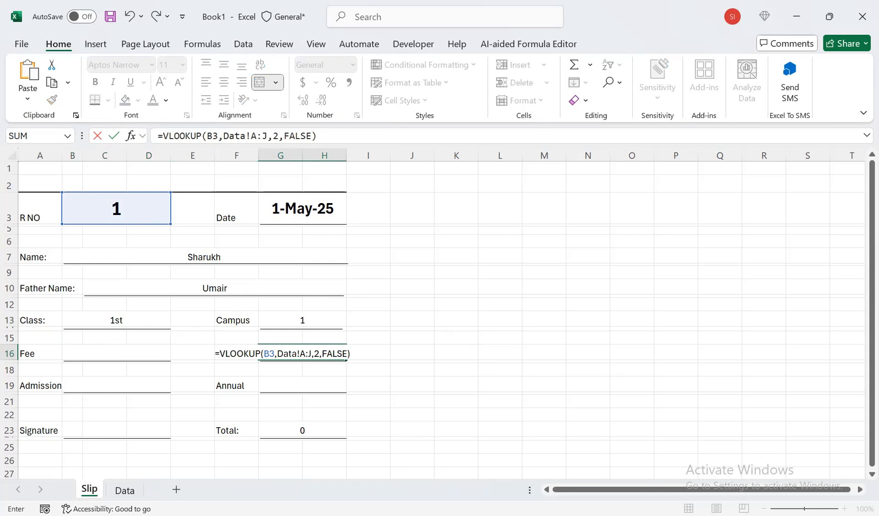
drag(319, 354, 314, 354)
text(7)
key(Return)
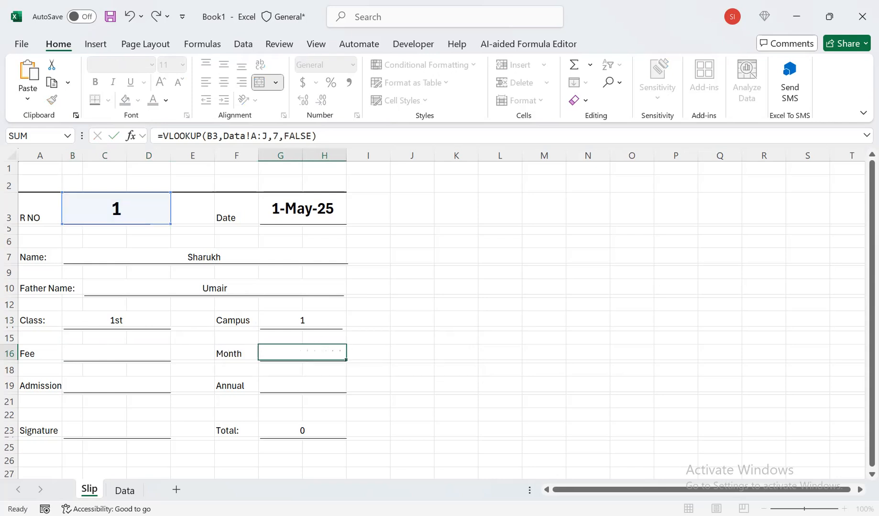
Step: Enter =VLOOKUP(B3,Data!A:J,8,FALSE) in the slip's Fee cell B16
double_click(116, 353)
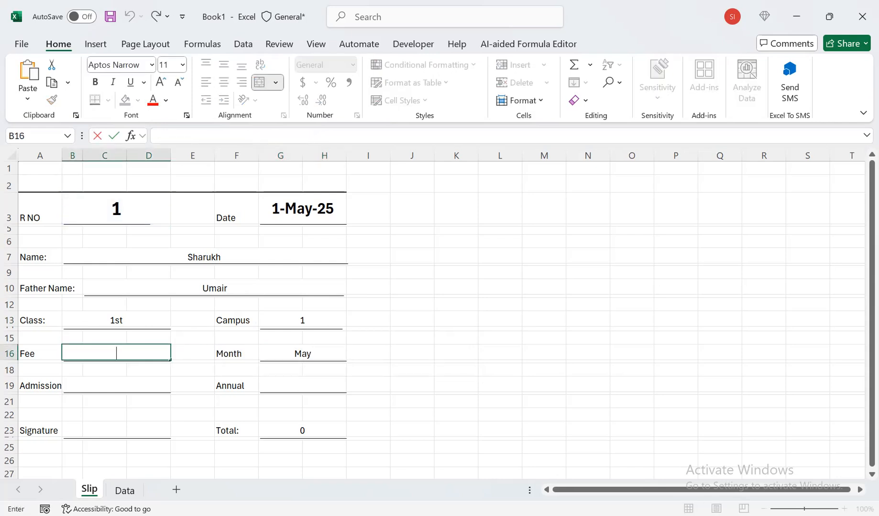
text(=VLOOKUP(B3,Data!A:J,2,FALSE))
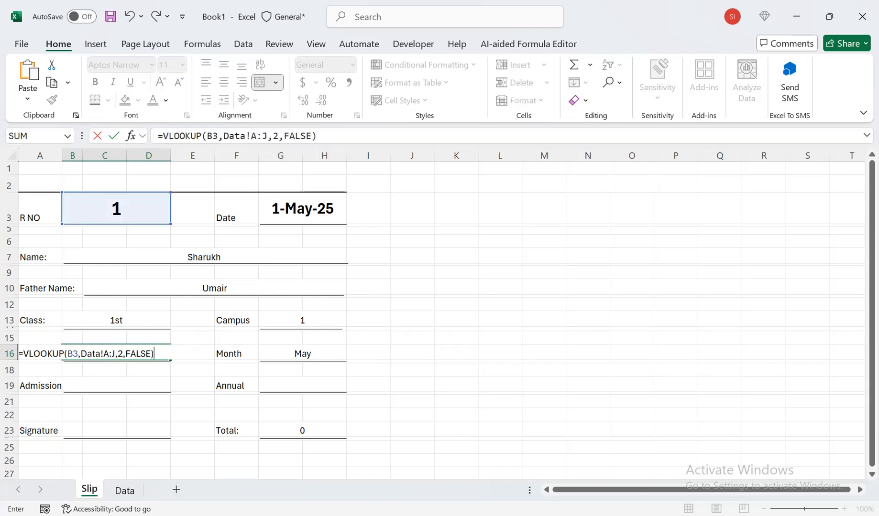
drag(122, 354, 118, 353)
text(8)
key(Return)
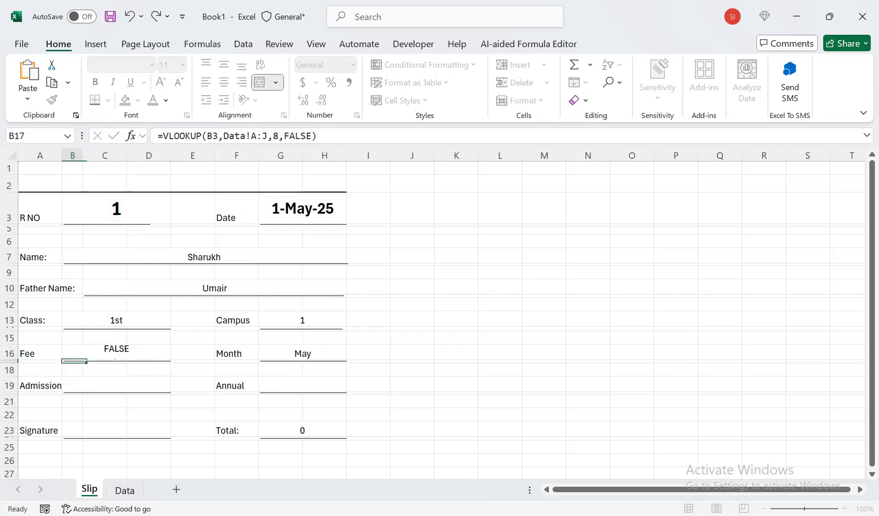
Step: Enter =VLOOKUP(B3,Data!A:J,9,FALSE) in the slip's Admission cell B19
double_click(117, 386)
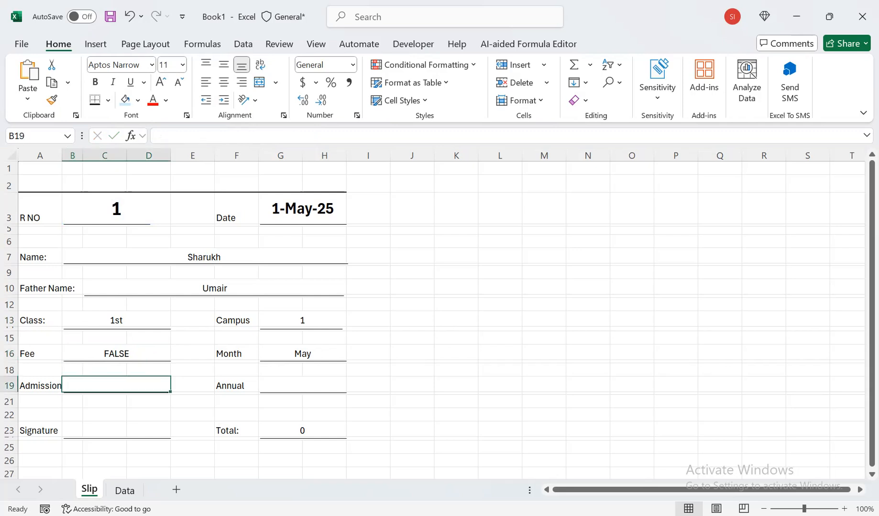
text(=VLOOKUP(B3,Data!A:J,2,FALSE))
drag(123, 385, 118, 385)
text(9)
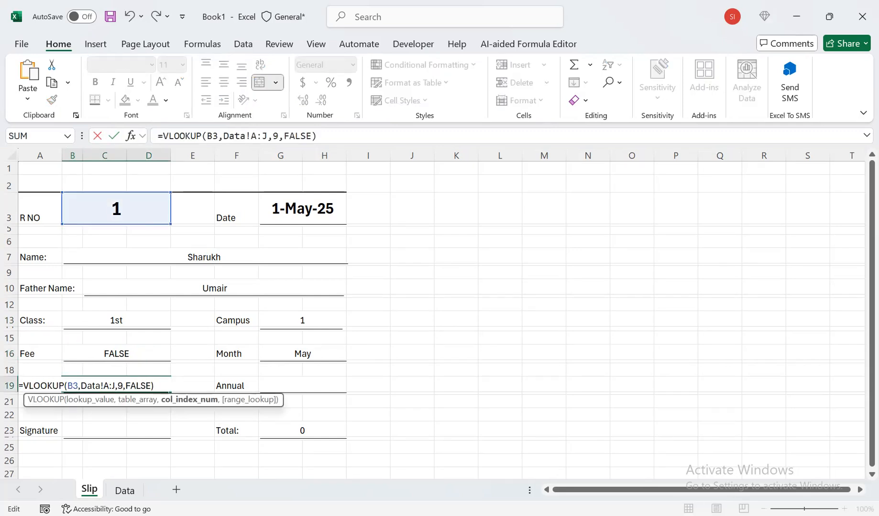
key(Return)
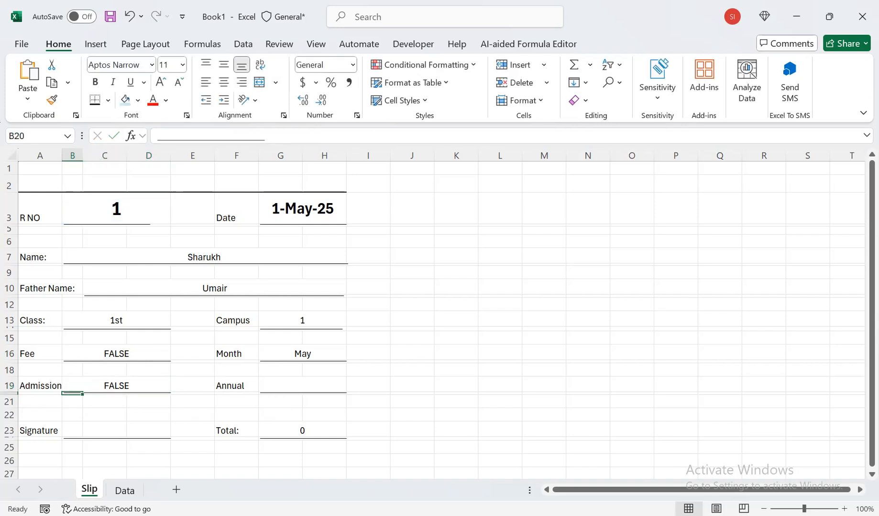
Step: Enter =VLOOKUP(B3,Data!A:J,10,FALSE) in the slip's Annual cell G19
double_click(302, 386)
text(=VLOOKUP(B3,Data!A:J,2,FALSE))
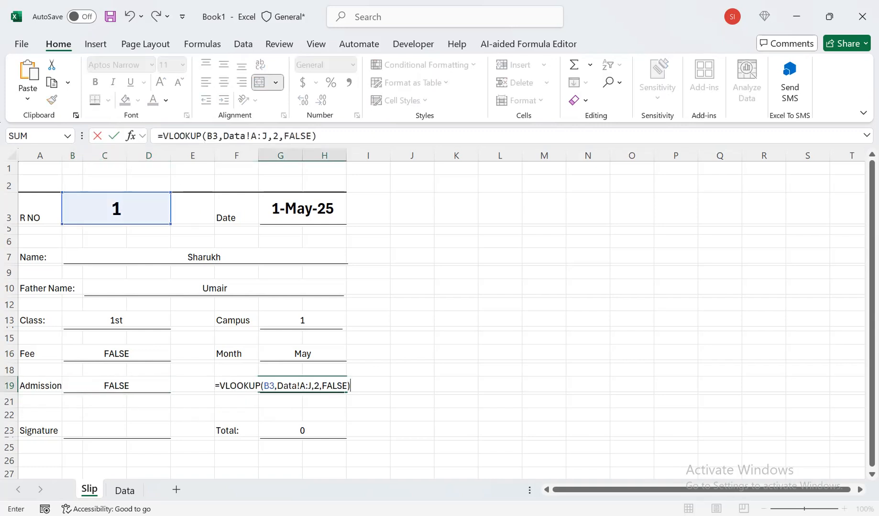
double_click(316, 385)
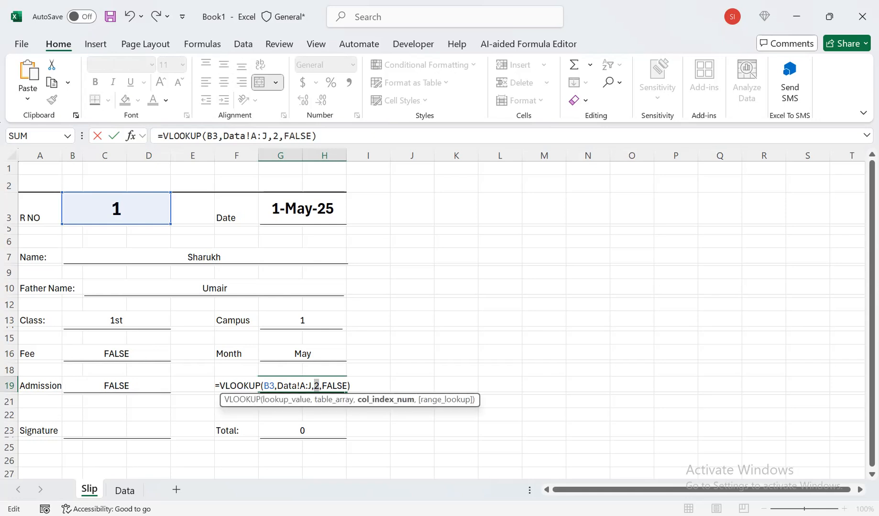
text(10)
key(Return)
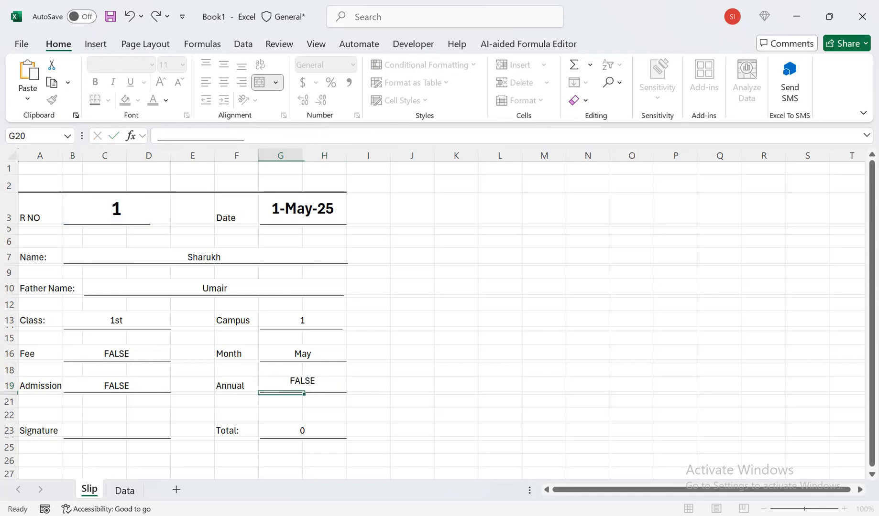
click(456, 329)
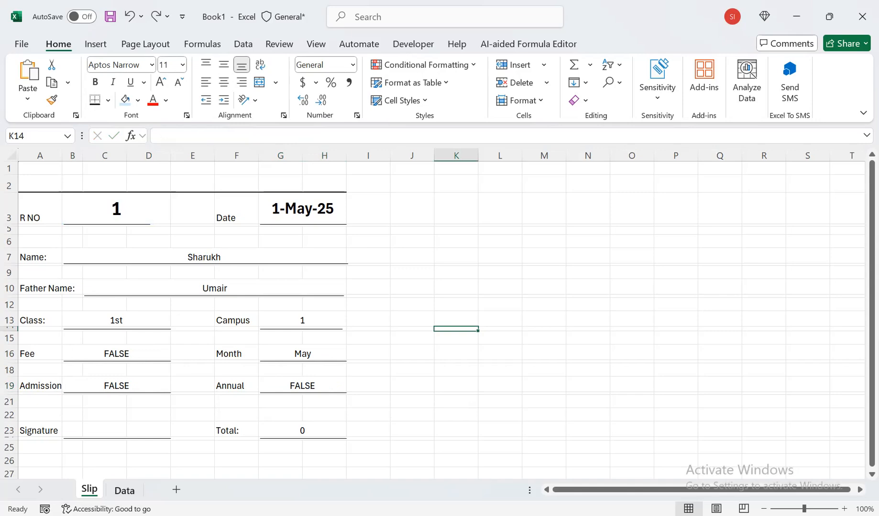
Step: Start an Equal To conditional formatting rule for False on the slip's Fee, Admission and Annual cells B16, B19 and G19
click(124, 491)
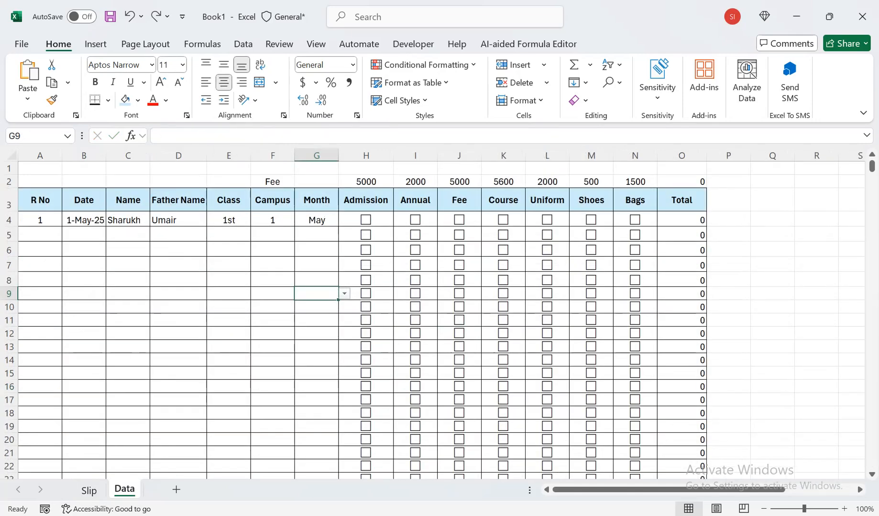
click(89, 491)
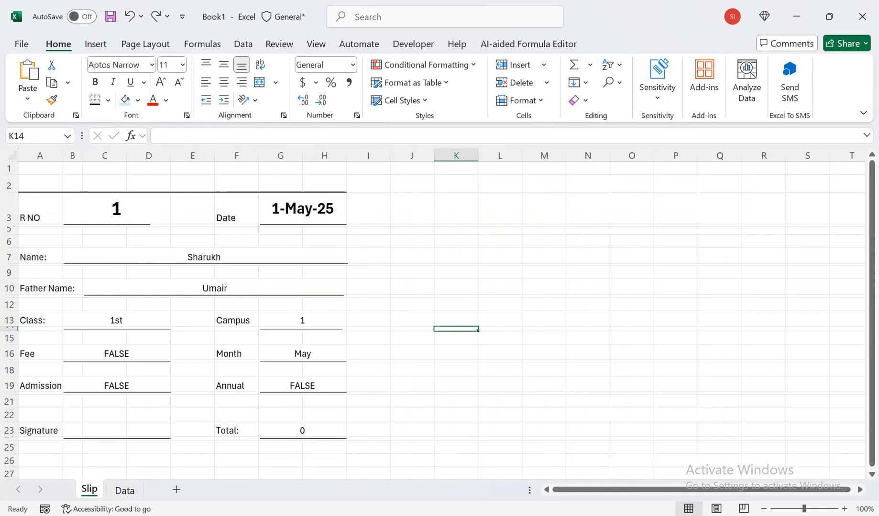
click(116, 354)
ctrl+click(116, 386)
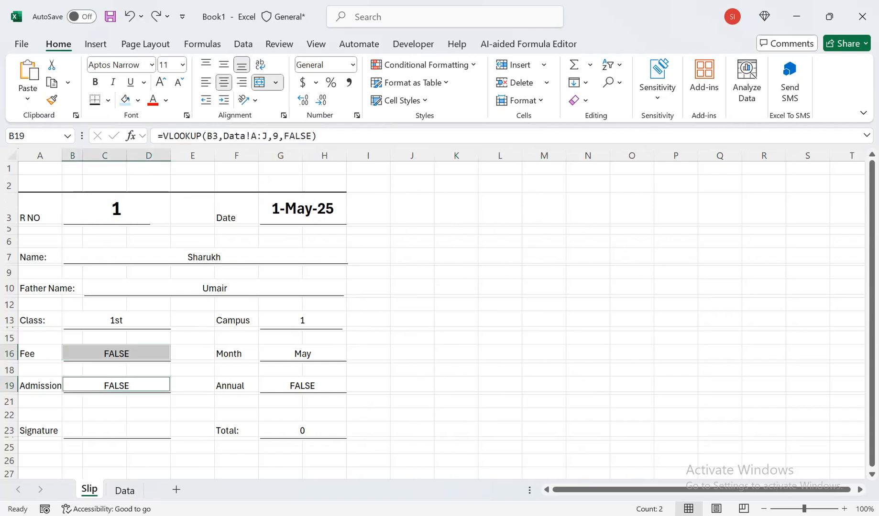
ctrl+click(302, 385)
click(423, 64)
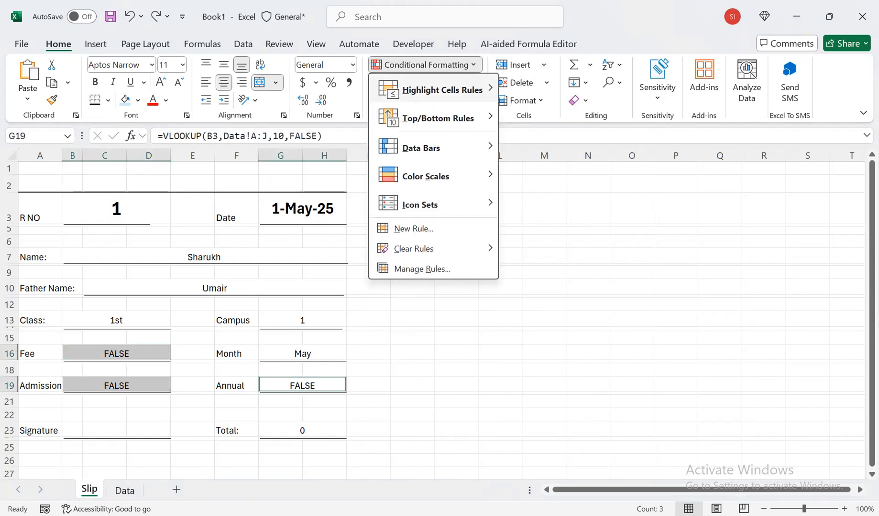
mouse_move(443, 90)
click(552, 174)
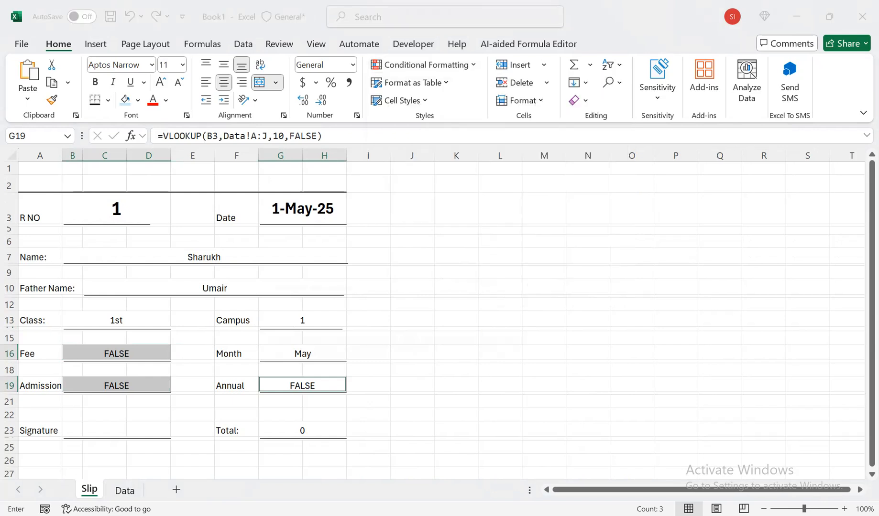
text(False)
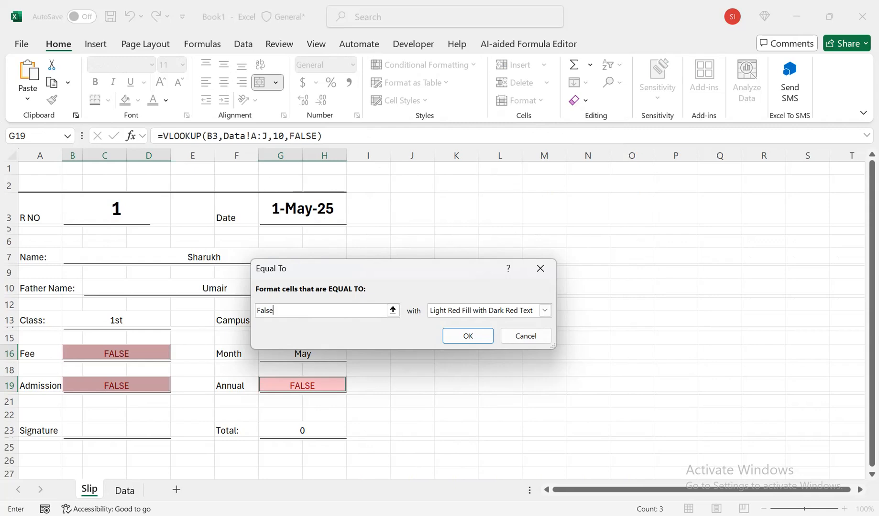
Step: Give the Equal To False rule a custom format with white font colour and apply it
click(545, 311)
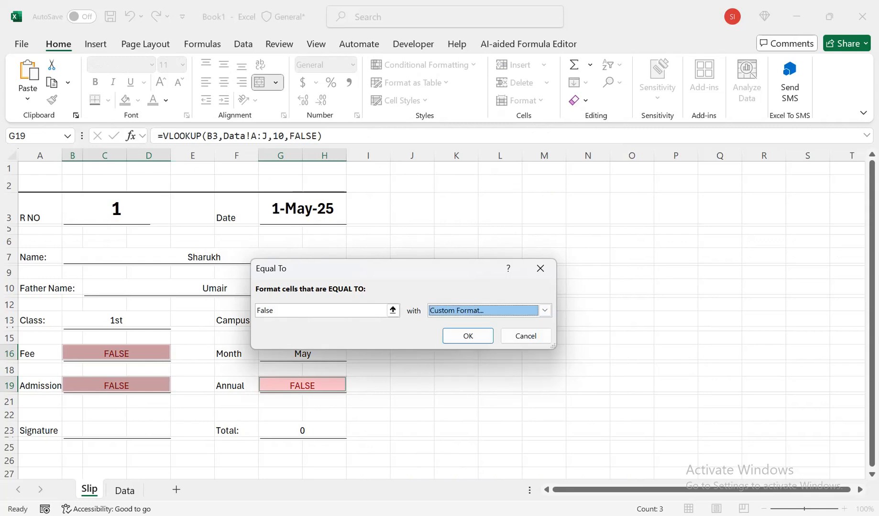
click(478, 381)
click(473, 247)
click(408, 301)
click(484, 455)
click(468, 336)
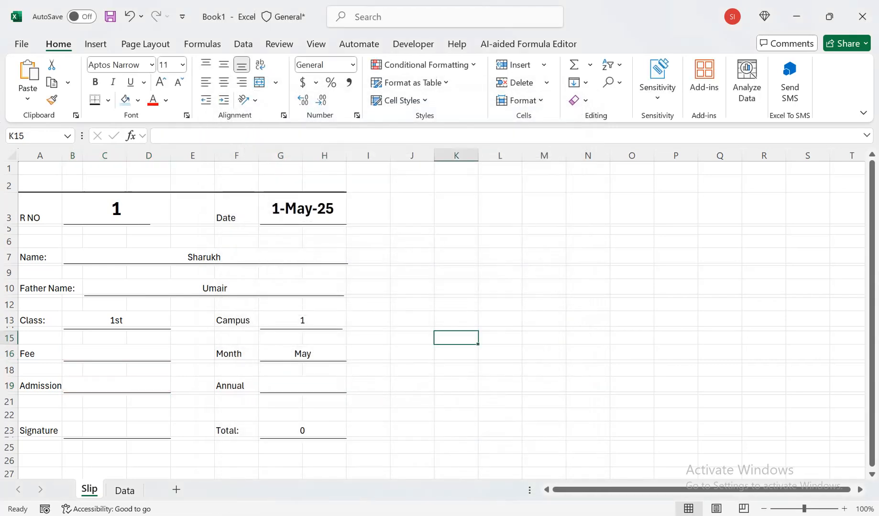
Step: Tick the Admission, Annual and Fee checkboxes for record 1 in the Data sheet and return to the Slip sheet
click(125, 490)
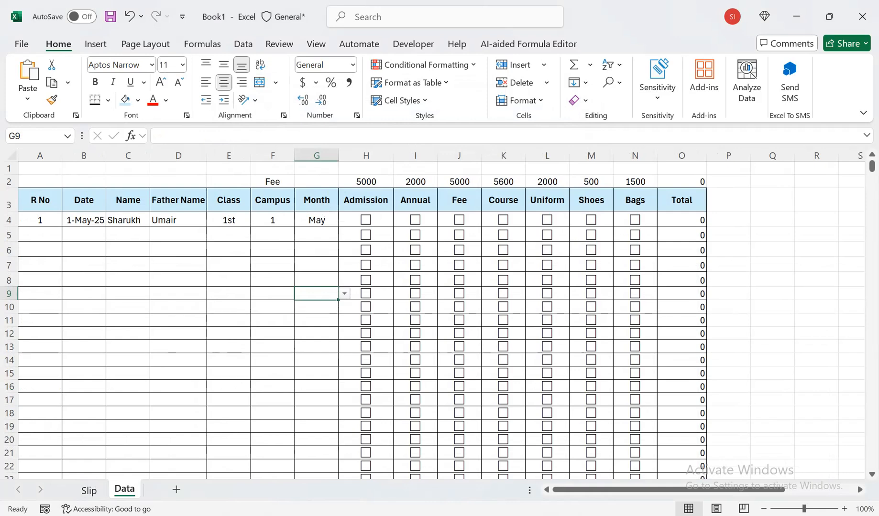
click(365, 220)
click(415, 219)
click(459, 220)
key(space)
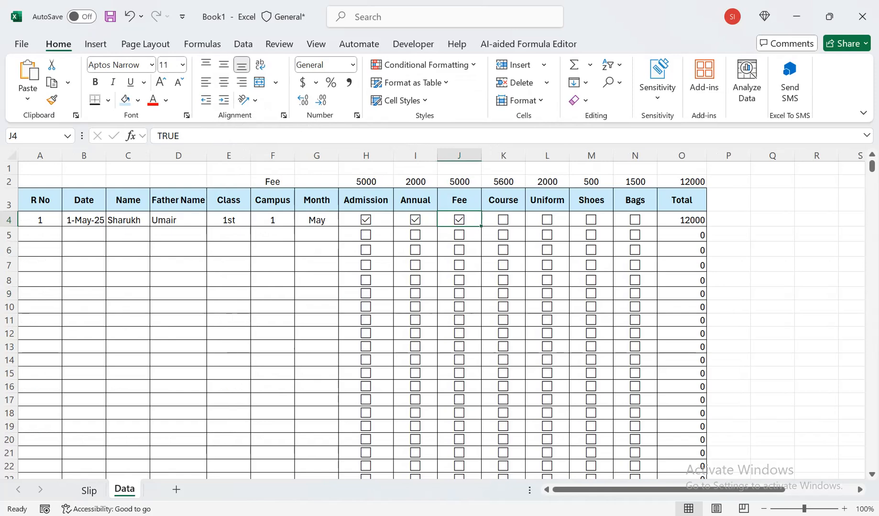
click(89, 490)
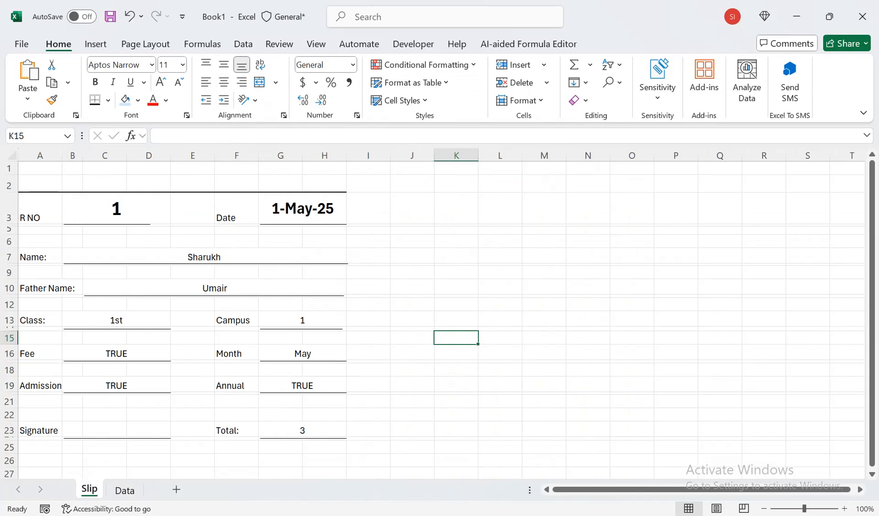
Step: Change the slip's Fee cell B16 formula to =IF(VLOOKUP(B3,Data!A:J,8,FALSE)=TRUE,Data!J2)
click(116, 354)
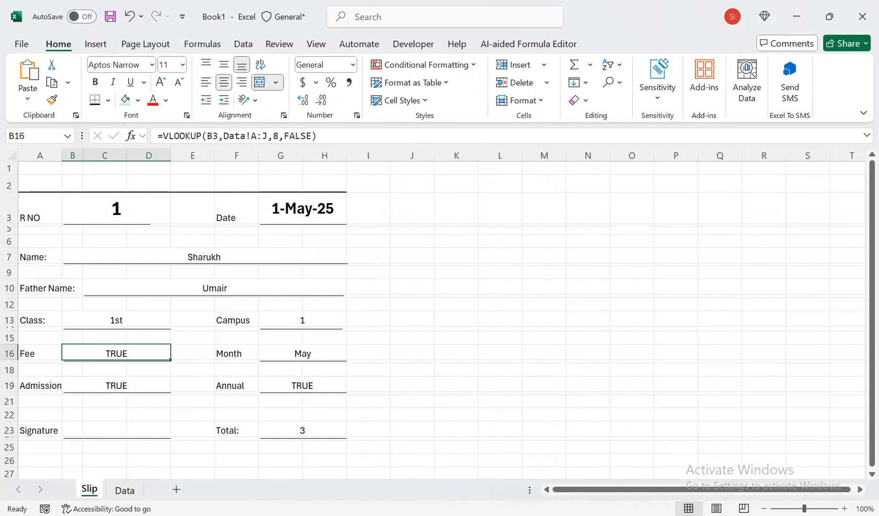
double_click(92, 354)
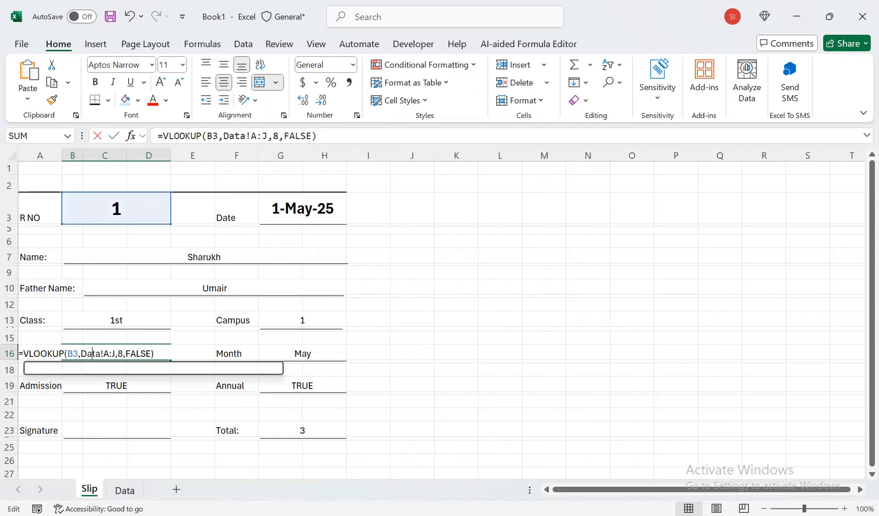
click(24, 354)
text(IF()
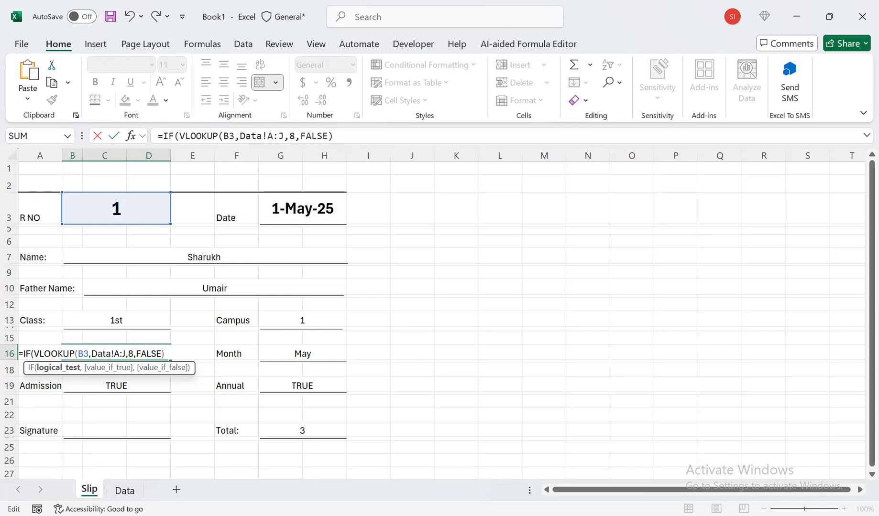
key(End)
text(=true)
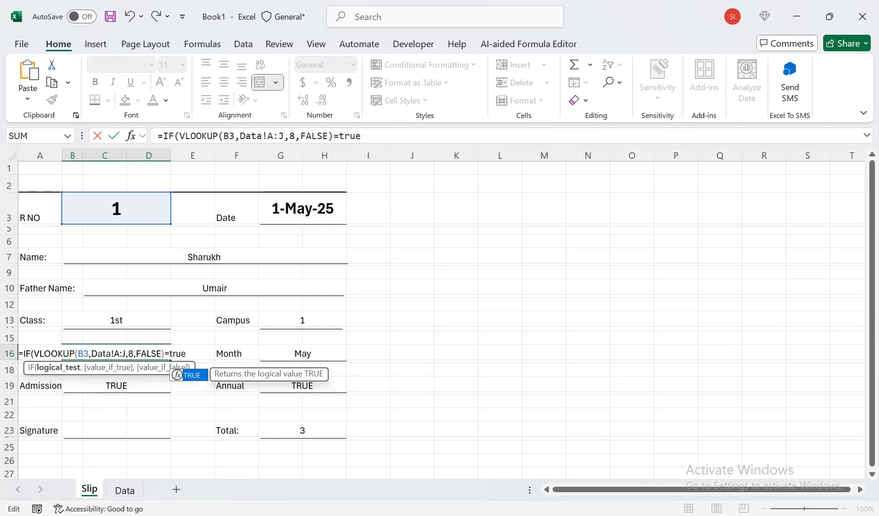
key(Tab)
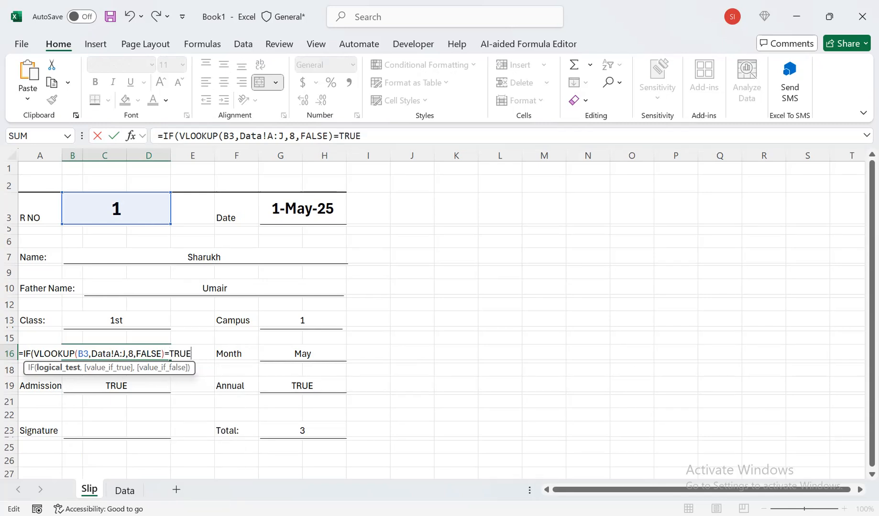
text(,)
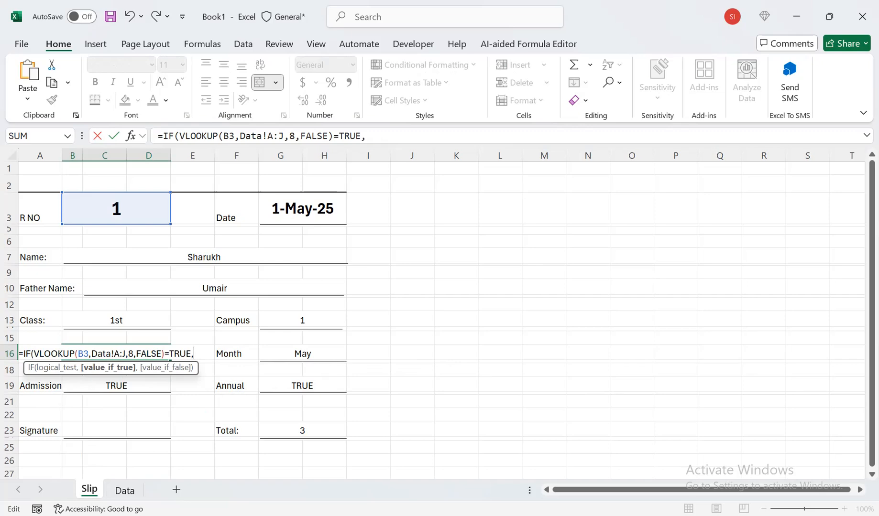
click(125, 490)
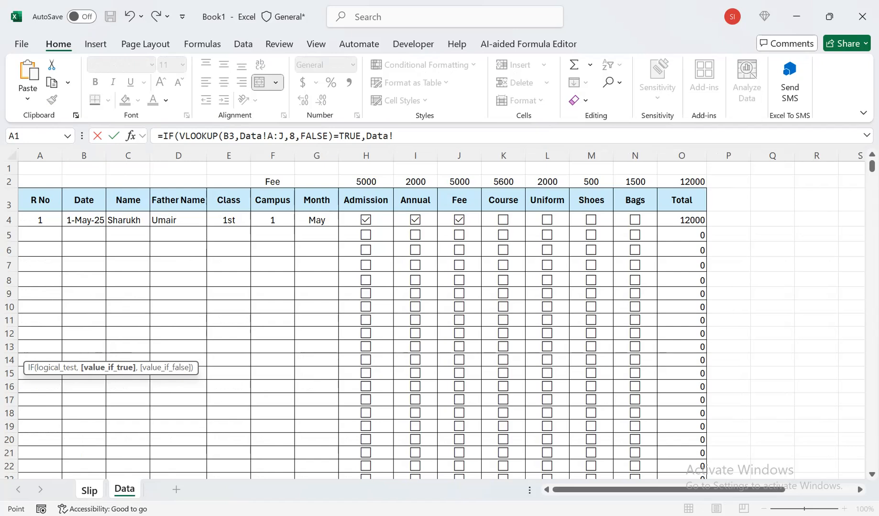
click(459, 182)
text())
key(Return)
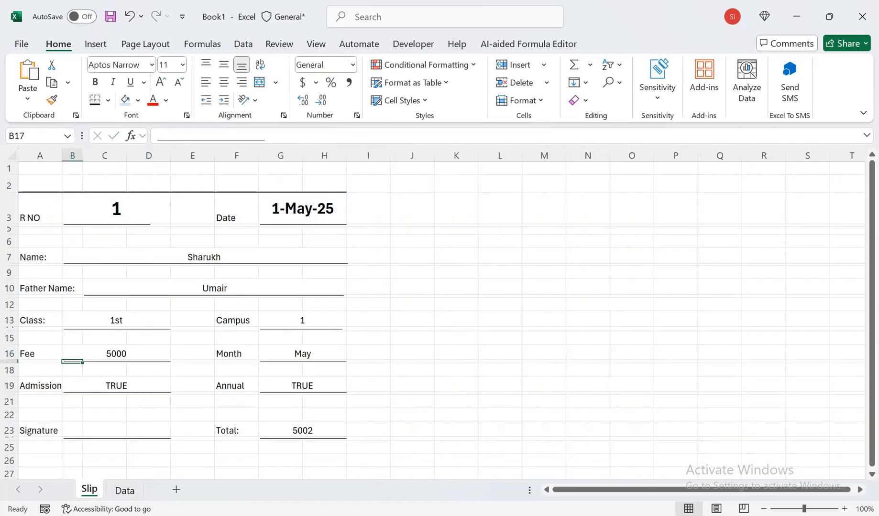
Step: Try =IF(VLOOKUP(B3,Data!A:J,7,FALSE)=TRUE,Data!H2) in the slip's Month cell G16 and undo it
click(116, 354)
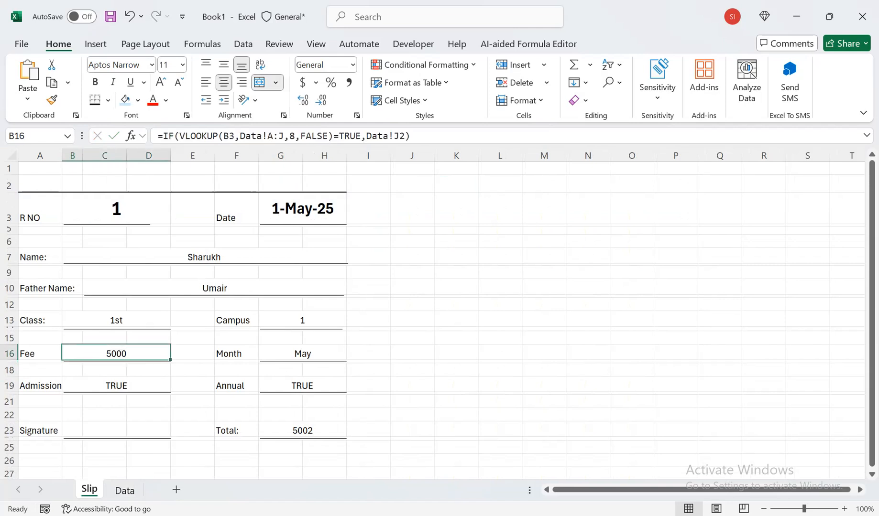
click(302, 354)
double_click(297, 354)
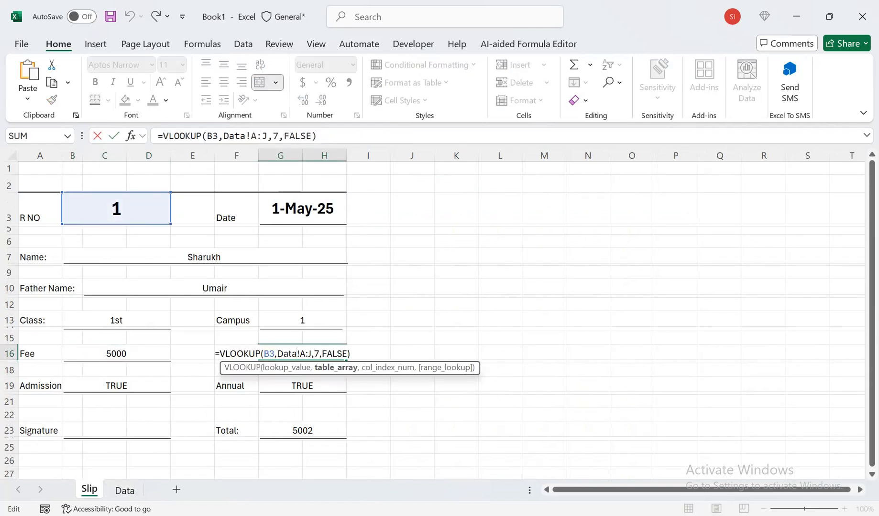
click(218, 354)
text(if)
key(Tab)
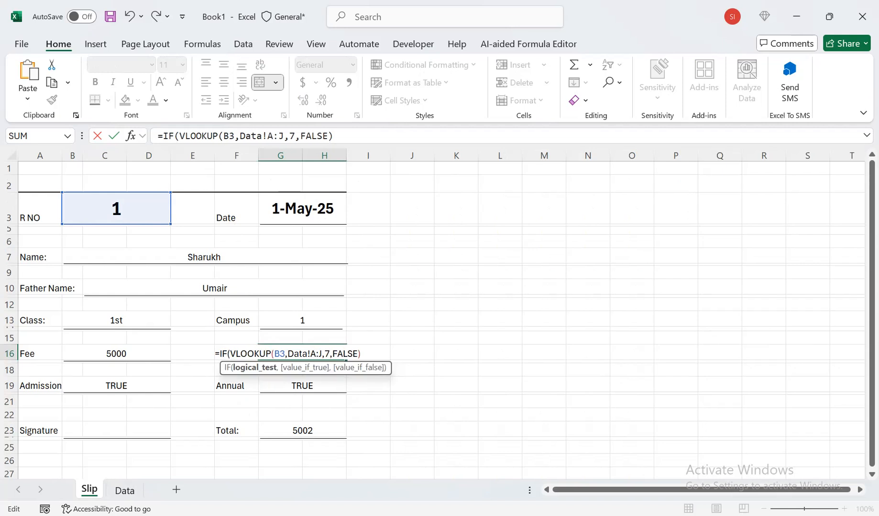
click(361, 354)
text(=tru)
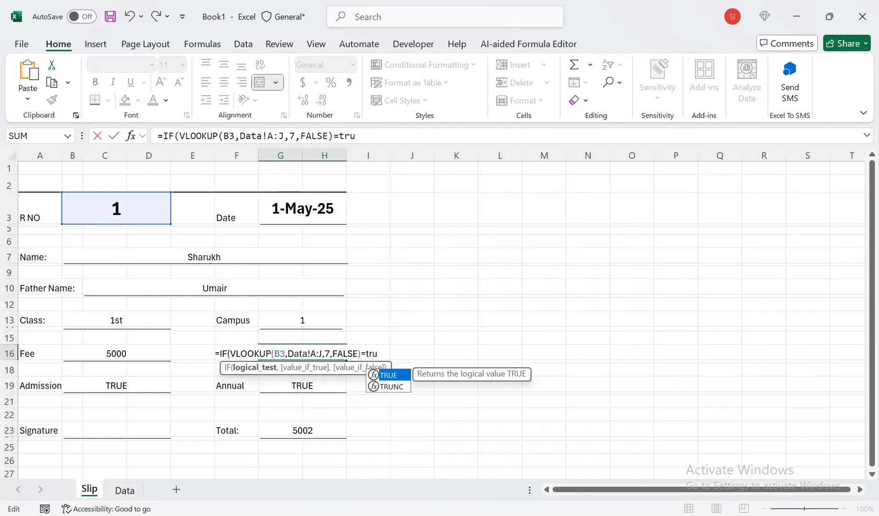
key(Tab)
text(,)
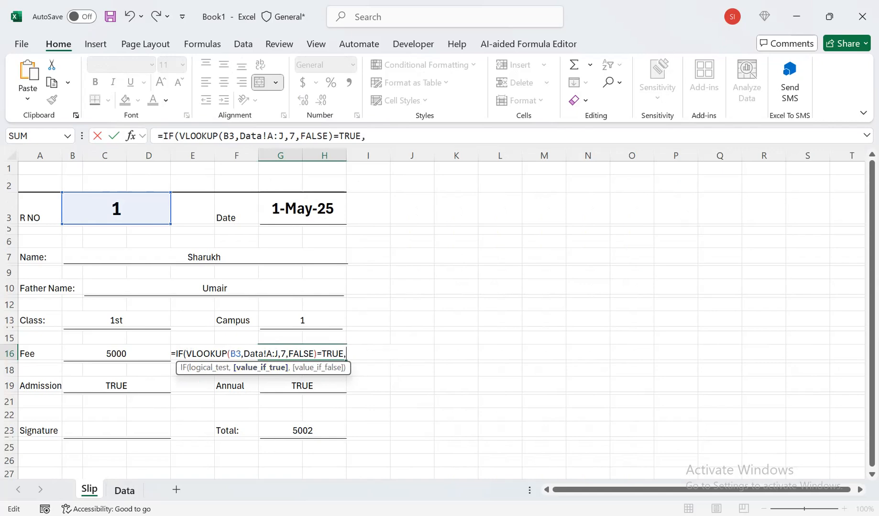
key(ctrl+Page_Down)
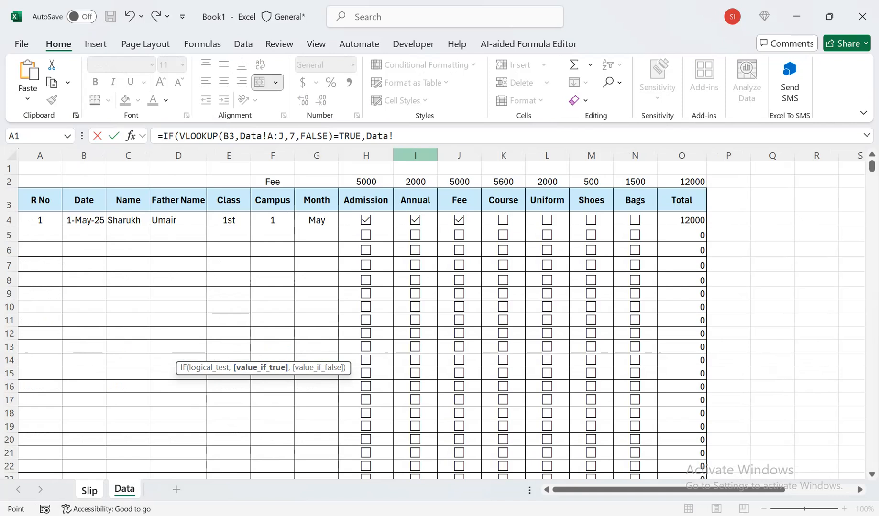
click(365, 182)
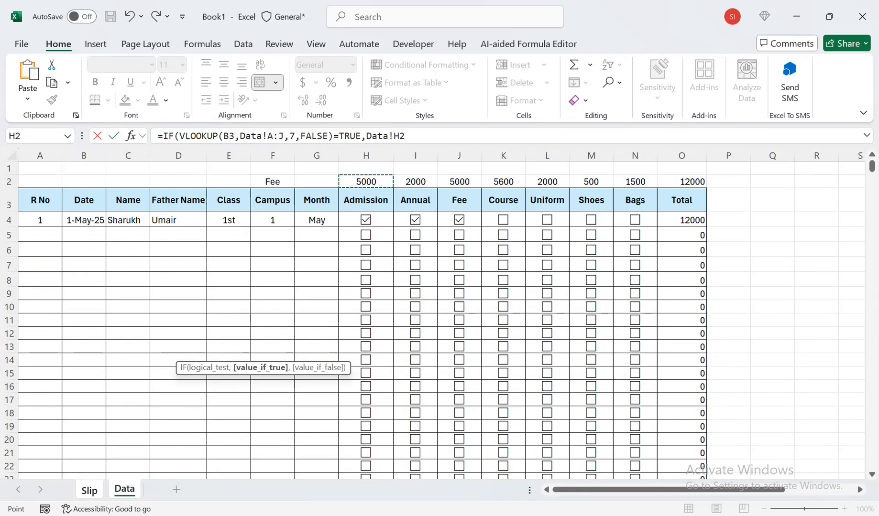
text())
key(Return)
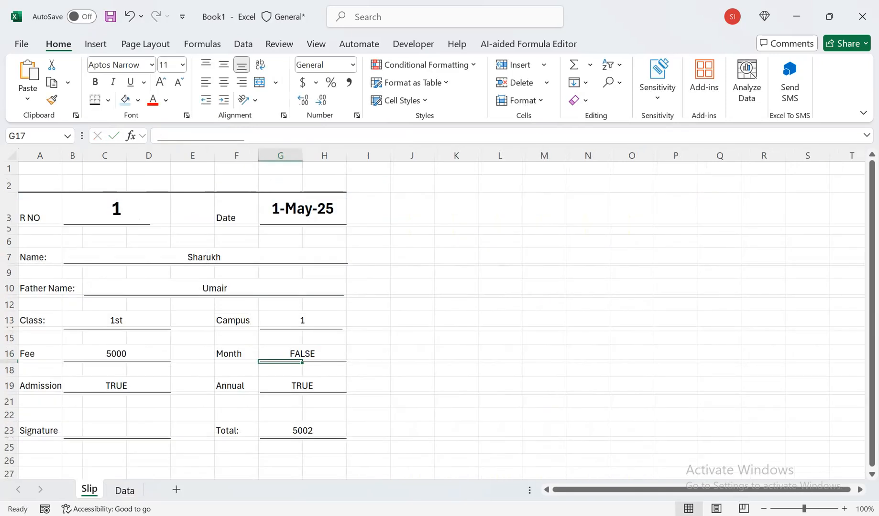
key(ctrl+z)
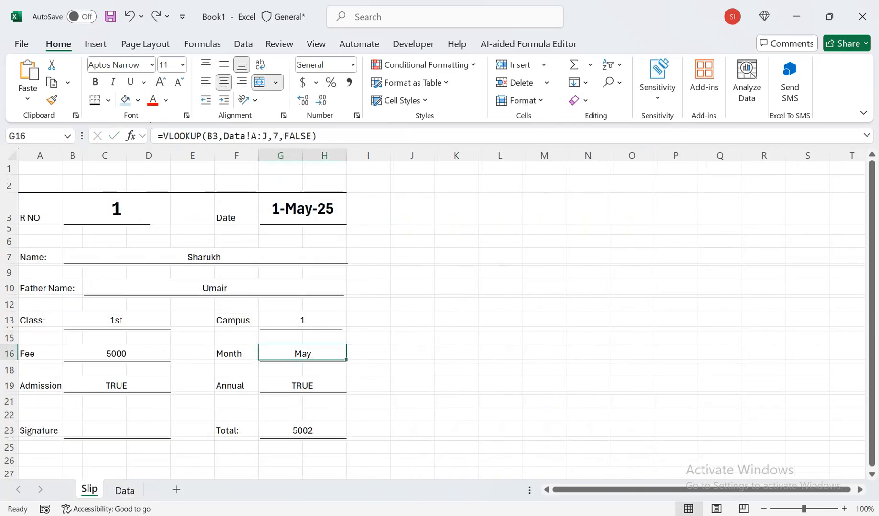
Step: Change the slip's Admission cell B19 formula to =IF(VLOOKUP(B3,Data!A:J,9,FALSE)=TRUE,Data!H2,"")
click(117, 386)
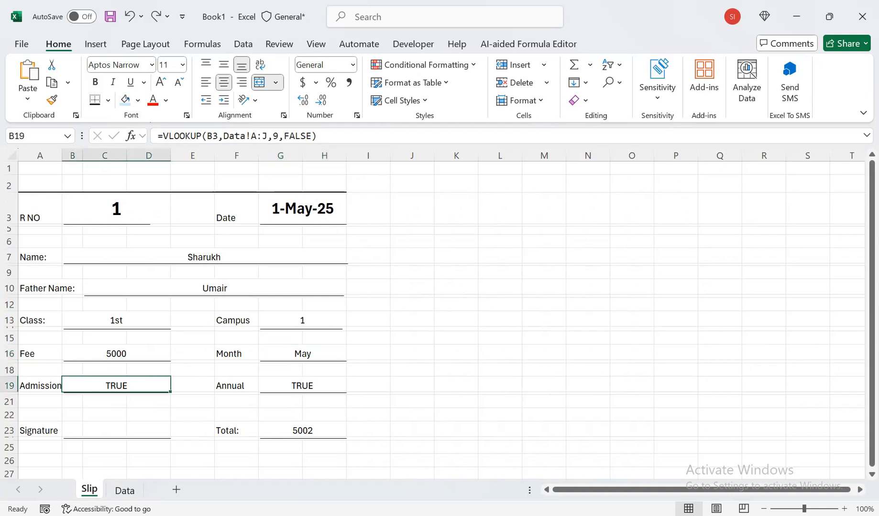
double_click(100, 385)
click(23, 385)
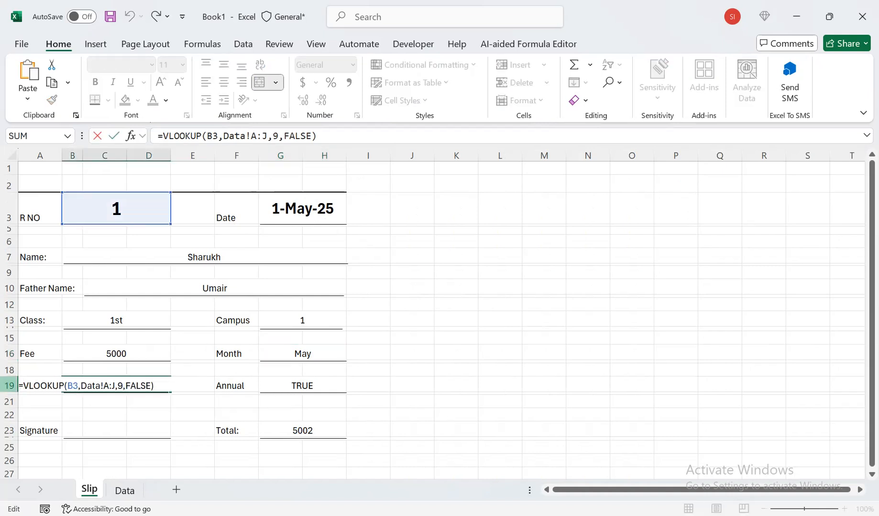
text(IF()
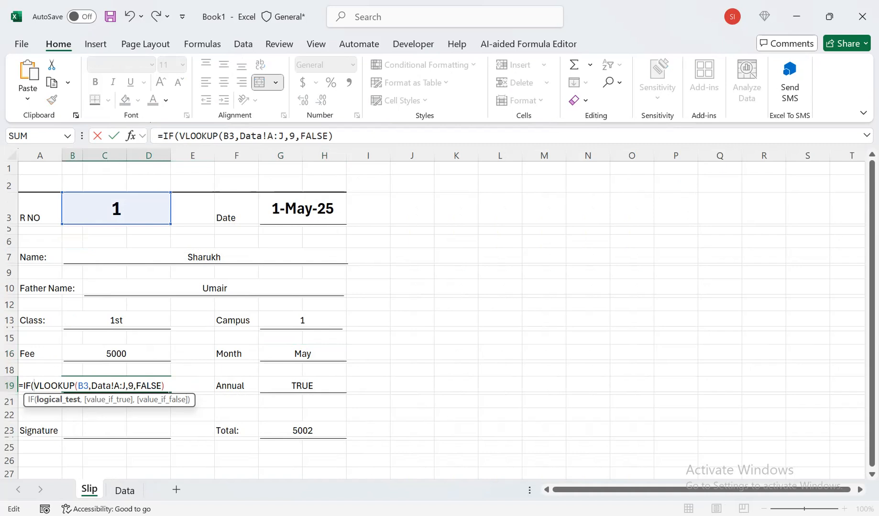
text(=TRUE)
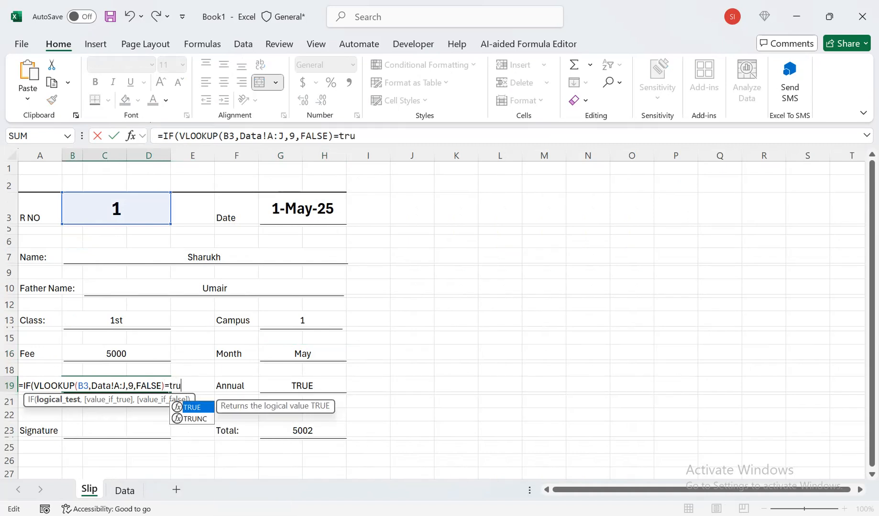
text(,)
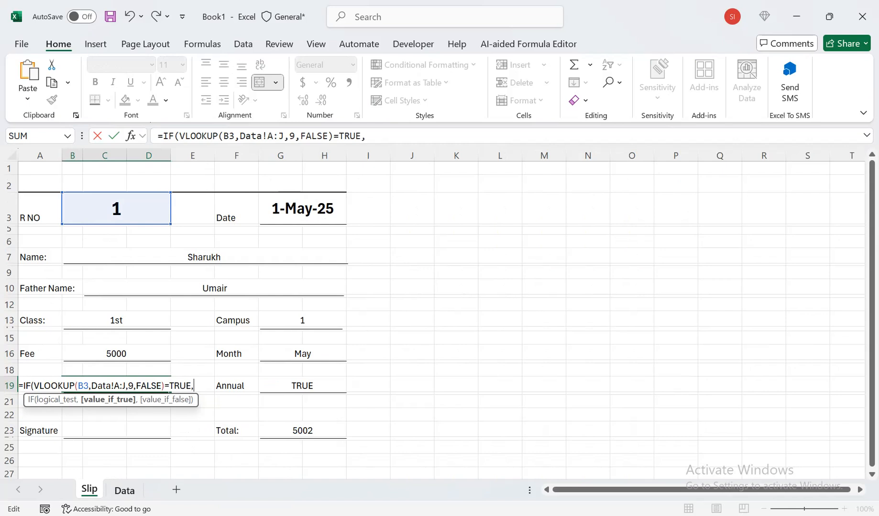
click(124, 490)
click(366, 181)
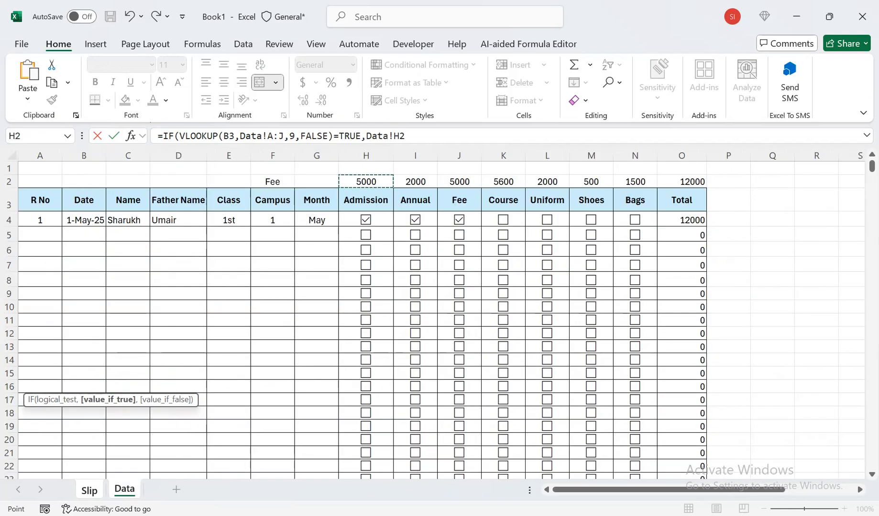
text(,)
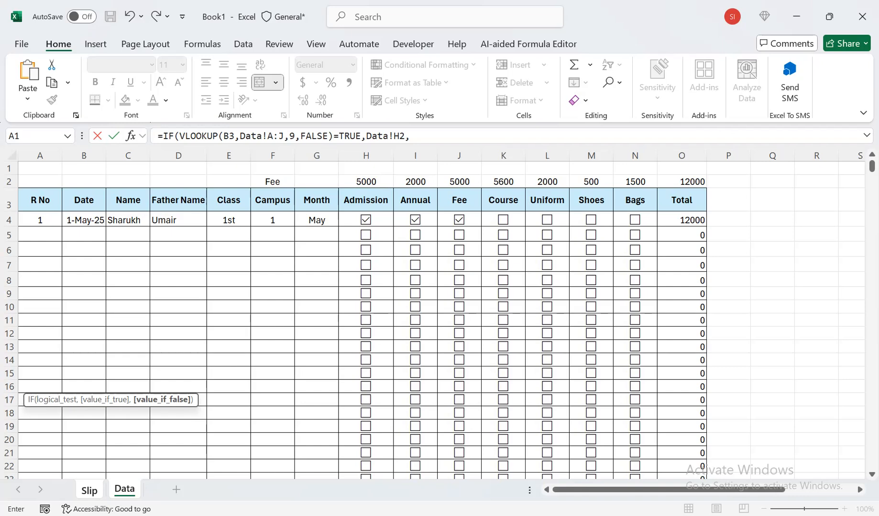
key(Return)
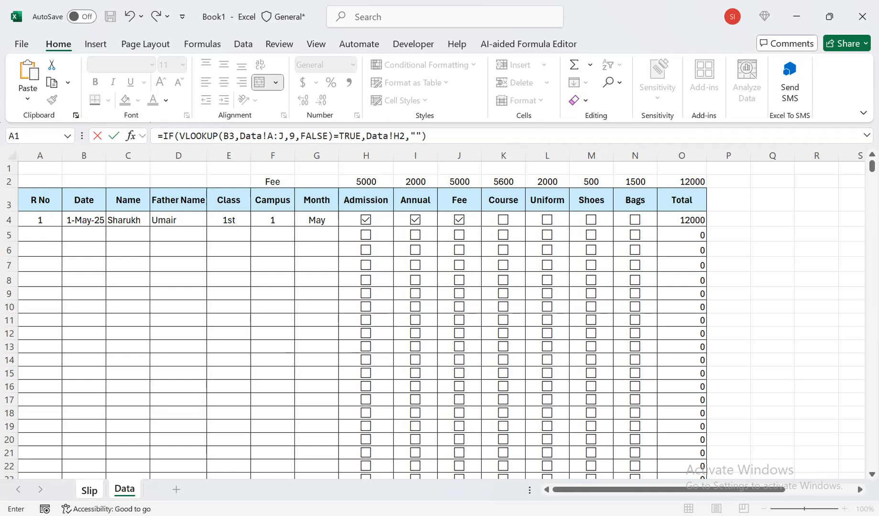
Step: Remove the empty-text false argument from the Admission formula in B19, leaving =IF(VLOOKUP(B3,Data!A:J,9,FALSE)=TRUE,Data!H2)
click(116, 354)
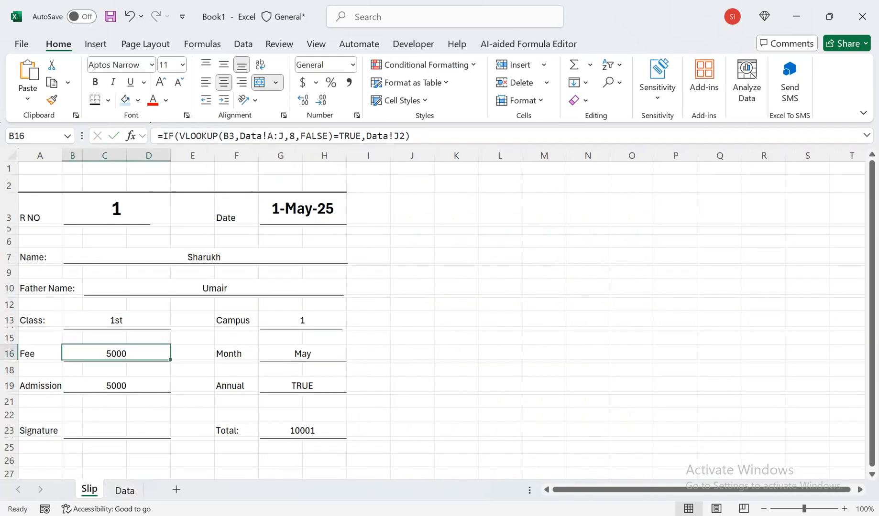
double_click(125, 386)
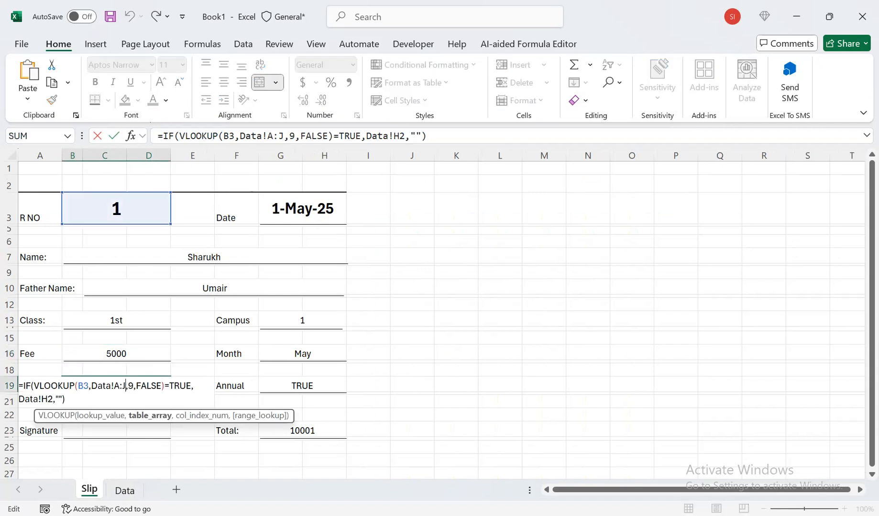
drag(62, 400, 55, 399)
key(BackSpace)
key(BackSpace)
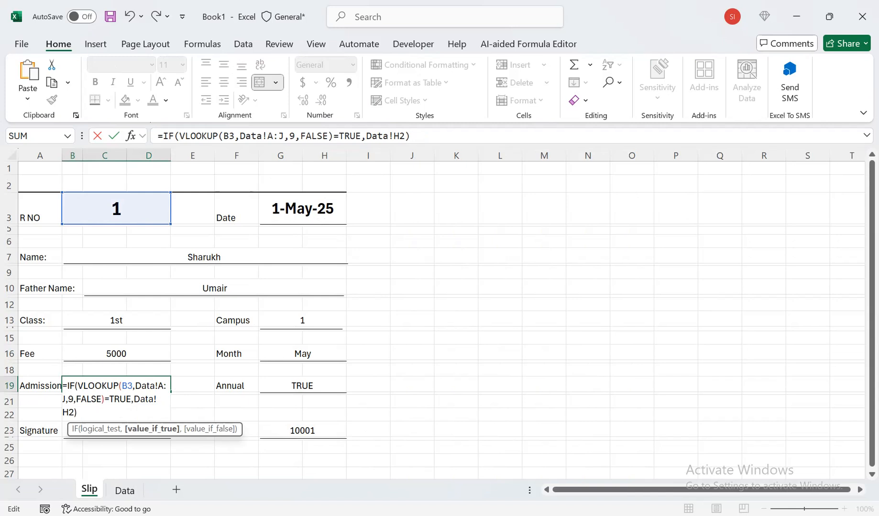
key(Return)
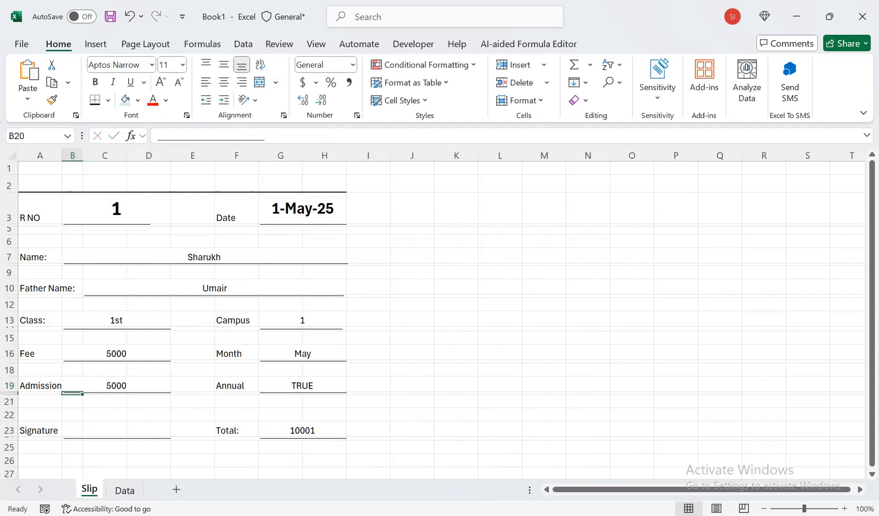
Step: Change the slip's Annual cell G19 formula to =IF(VLOOKUP(B3,Data!A:J,10,FALSE)=TRUE,Data!I2)
double_click(314, 386)
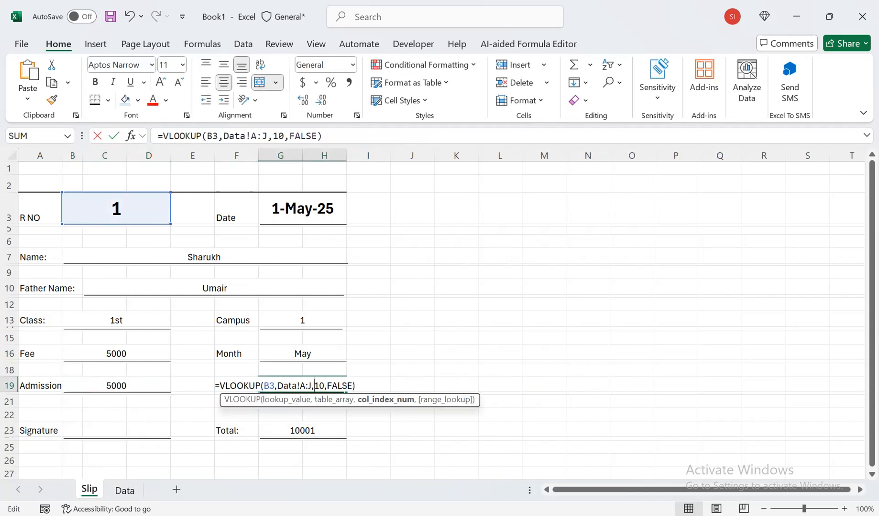
click(219, 386)
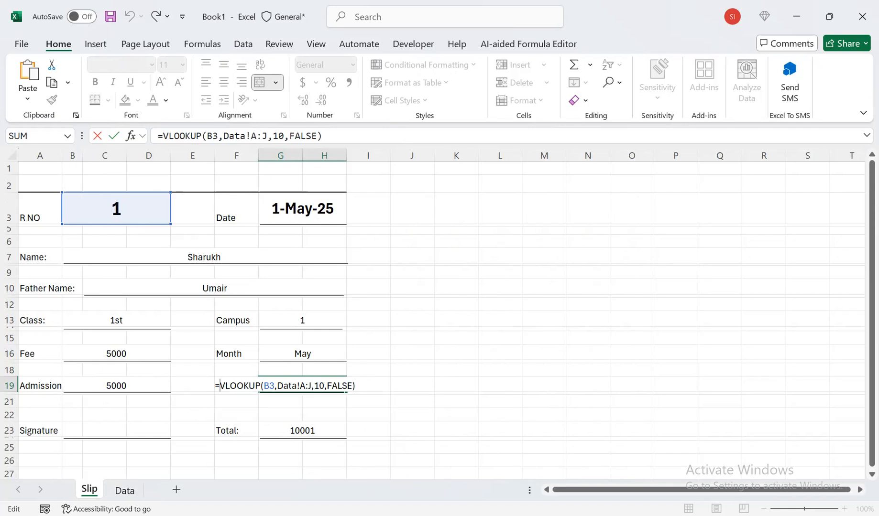
text(if)
key(Tab)
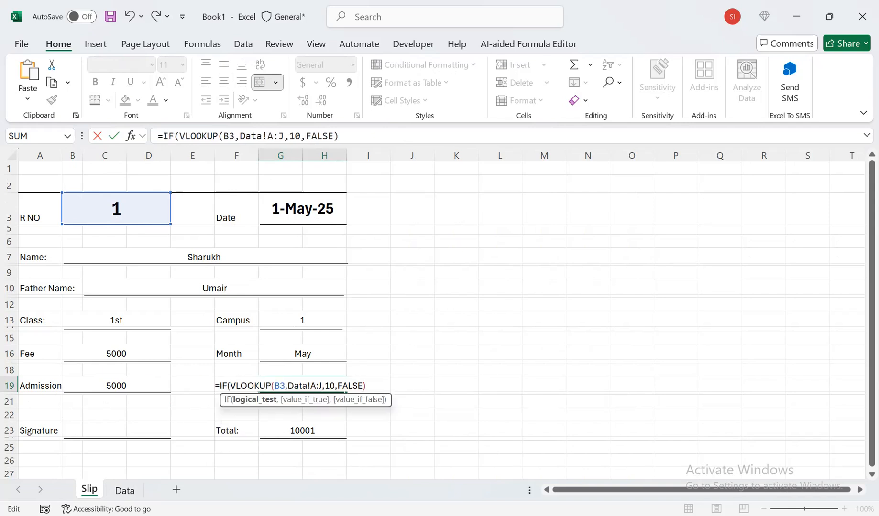
text(=tru)
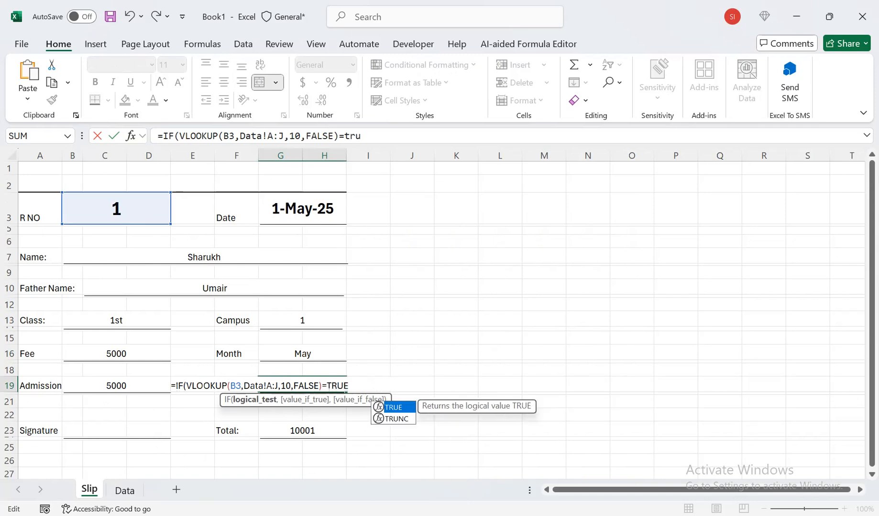
key(Tab)
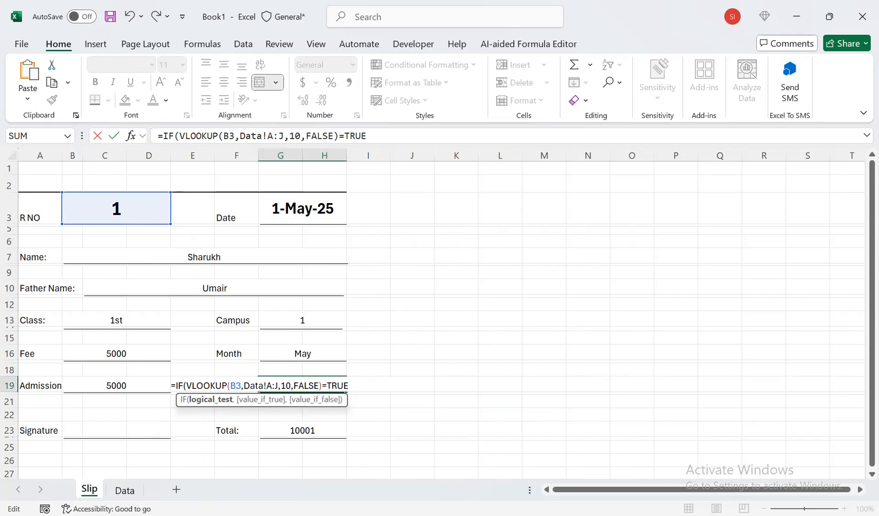
text(,)
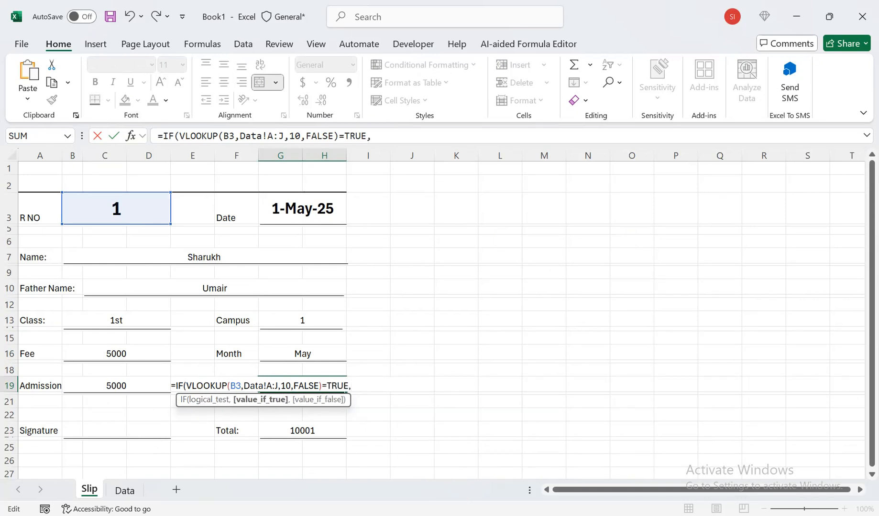
click(125, 490)
click(415, 182)
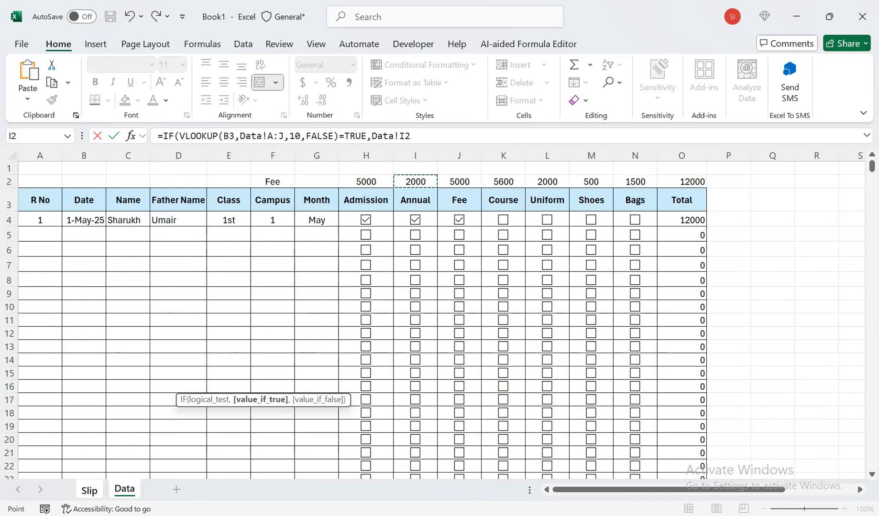
text())
key(Return)
Step: Format the slip's Name, Father Name, Class, Campus, Fee, Month, Admission, Annual and Total values as middle-aligned, bold, 14-point text
click(116, 353)
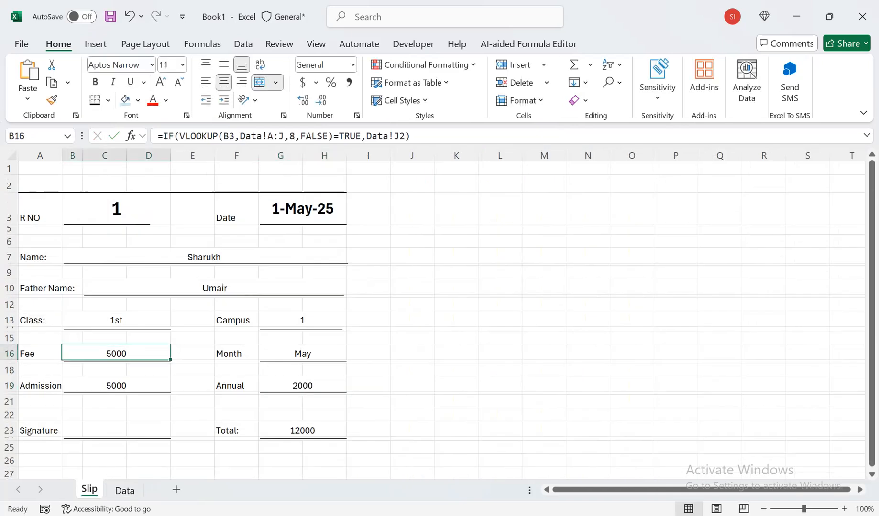
ctrl+click(302, 385)
ctrl+click(116, 386)
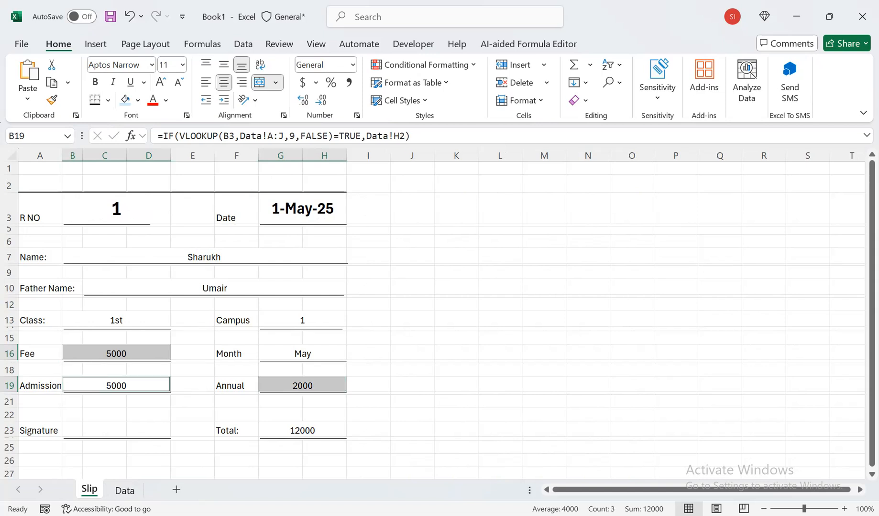
ctrl+click(302, 353)
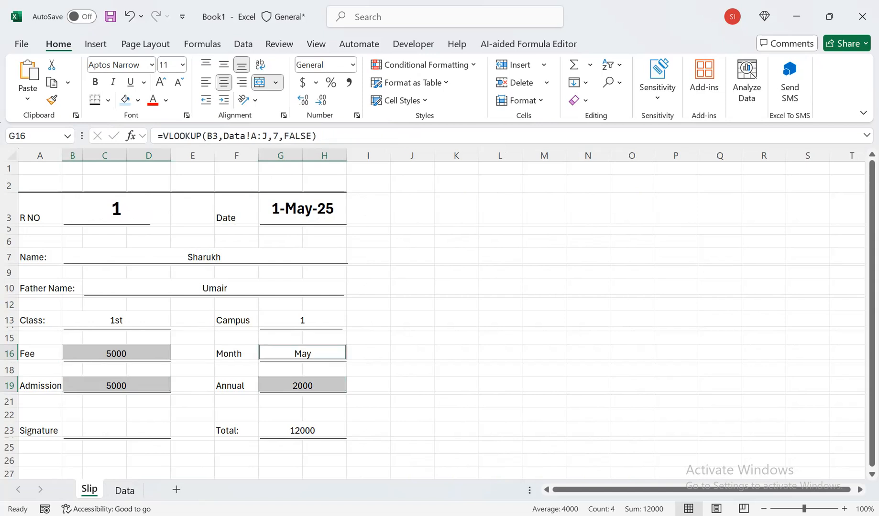
ctrl+click(302, 320)
ctrl+click(117, 320)
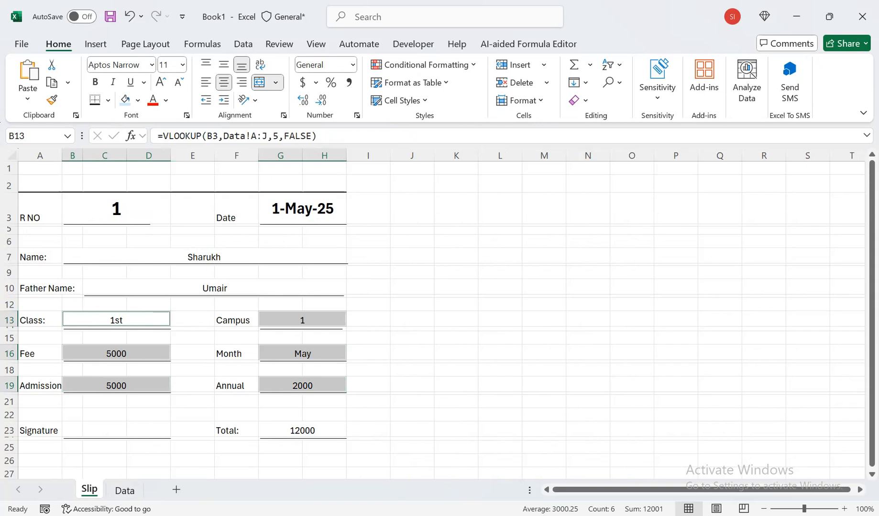
ctrl+click(205, 258)
ctrl+click(215, 288)
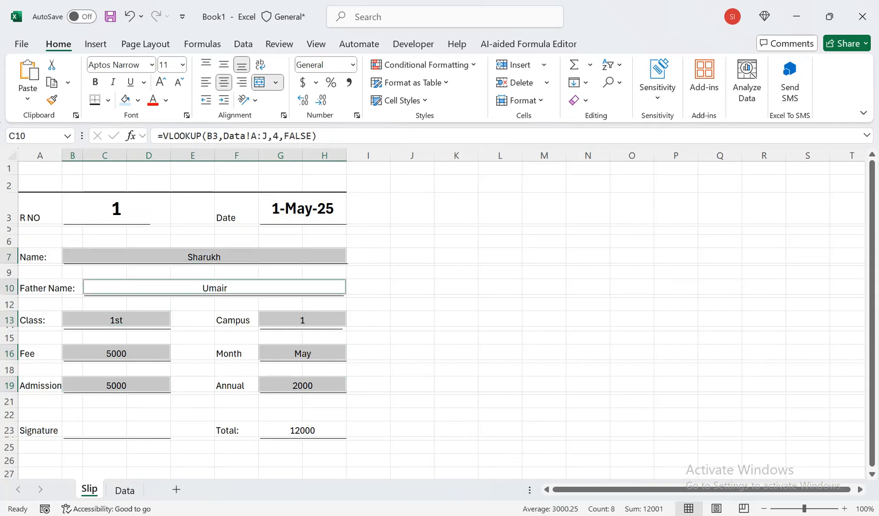
ctrl+click(302, 430)
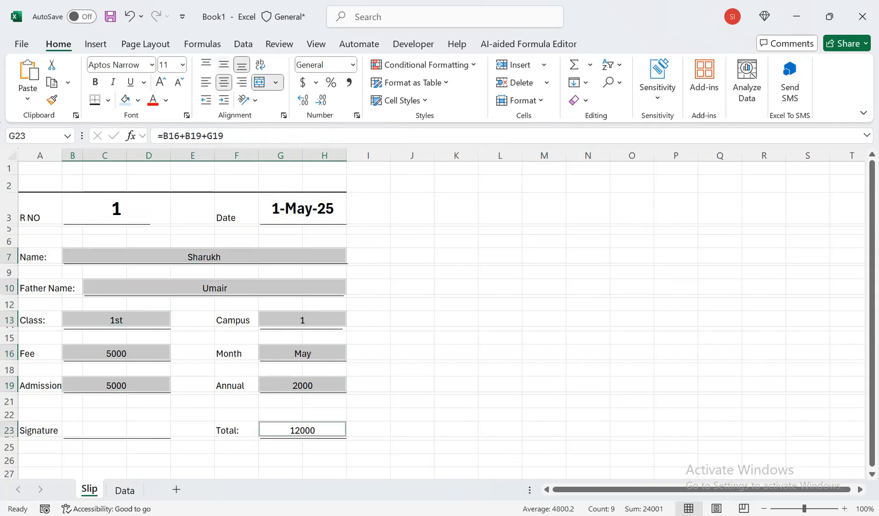
click(223, 65)
click(95, 82)
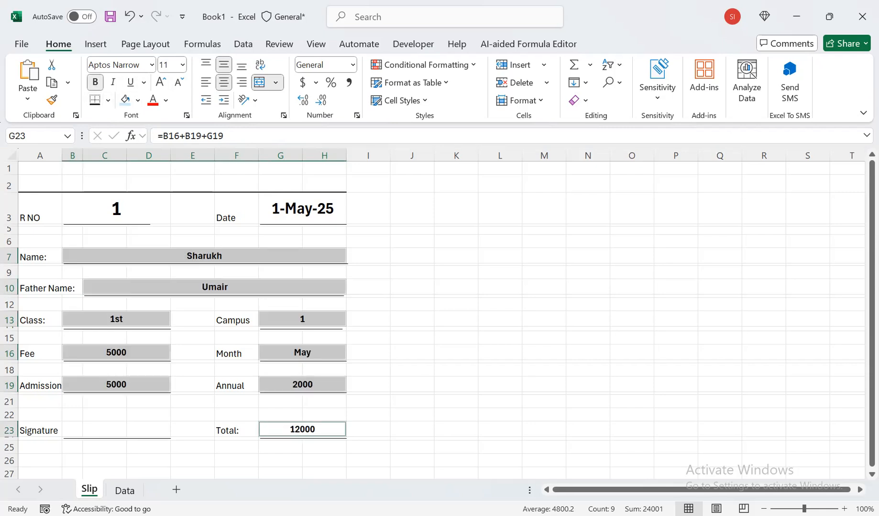
click(161, 82)
click(160, 82)
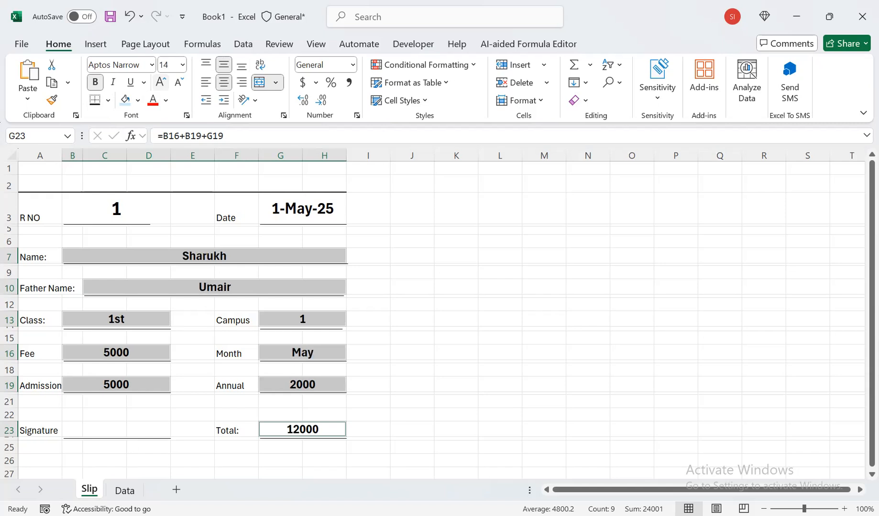
click(456, 320)
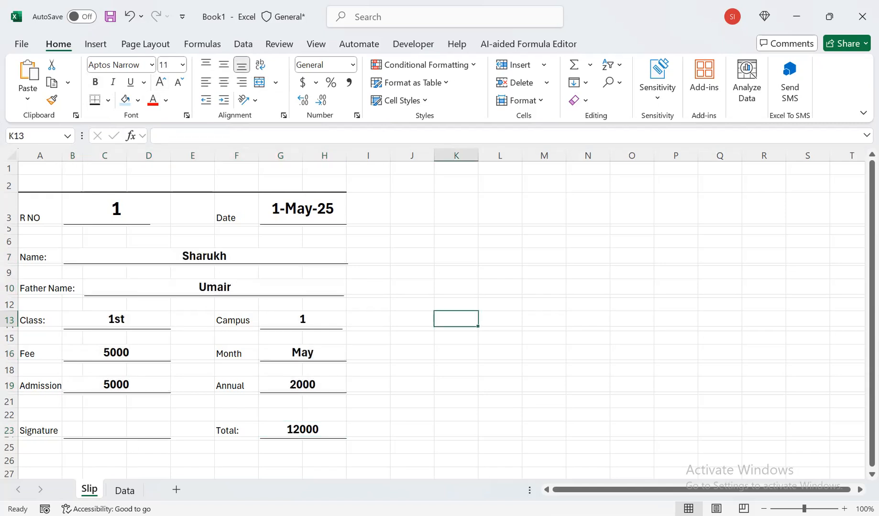
Step: Middle-align and bold all slip labels except Father Name, from R NO and Date through Signature and Total, and raise their font size two steps
click(236, 320)
ctrl+click(40, 320)
ctrl+click(40, 353)
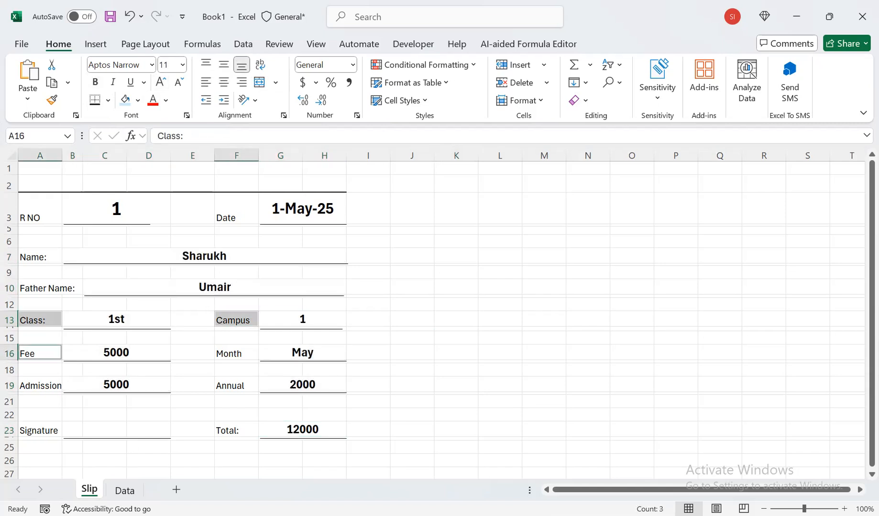
ctrl+click(236, 353)
ctrl+click(236, 385)
ctrl+click(41, 386)
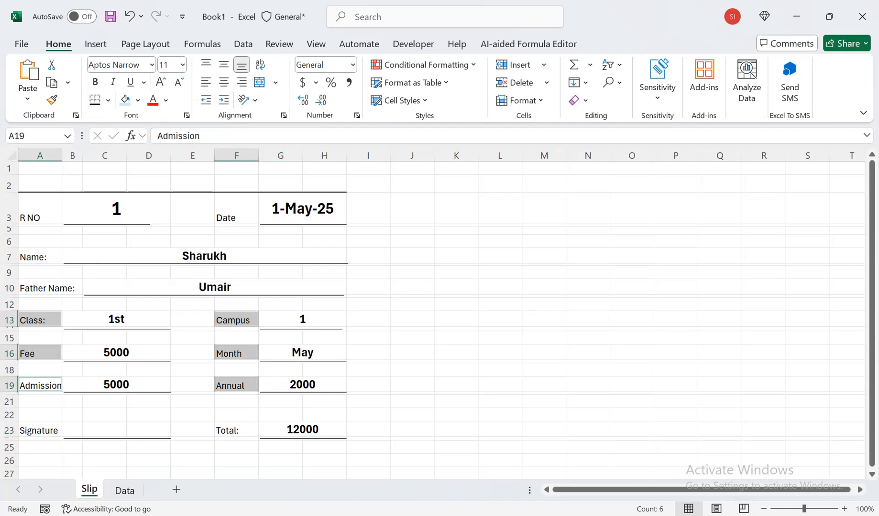
ctrl+click(40, 430)
ctrl+click(236, 430)
ctrl+click(40, 208)
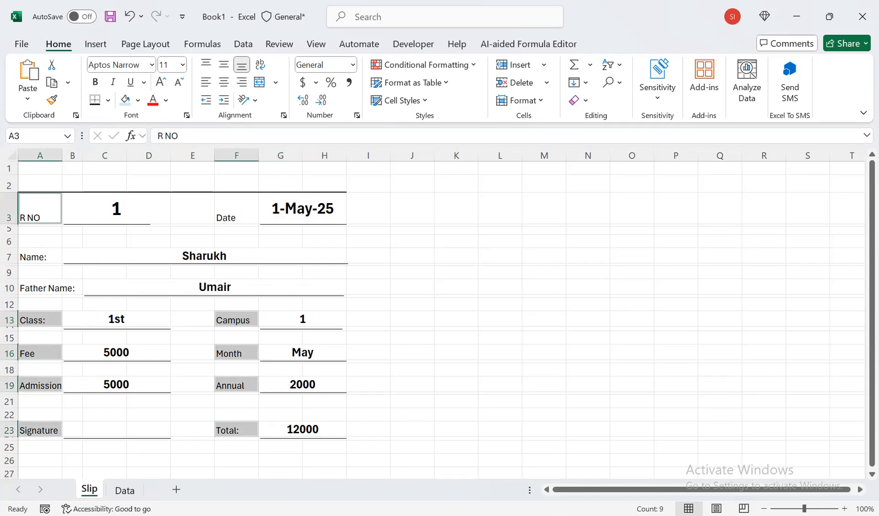
ctrl+click(40, 257)
ctrl+click(237, 209)
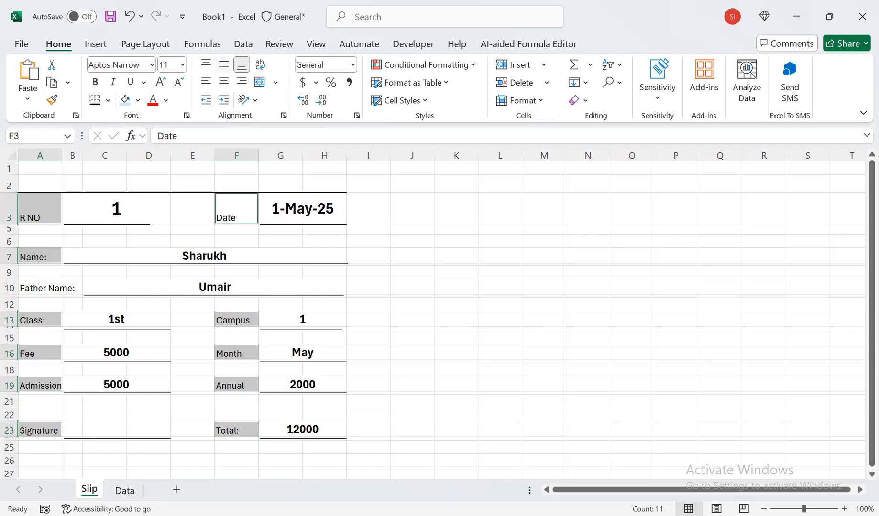
click(223, 64)
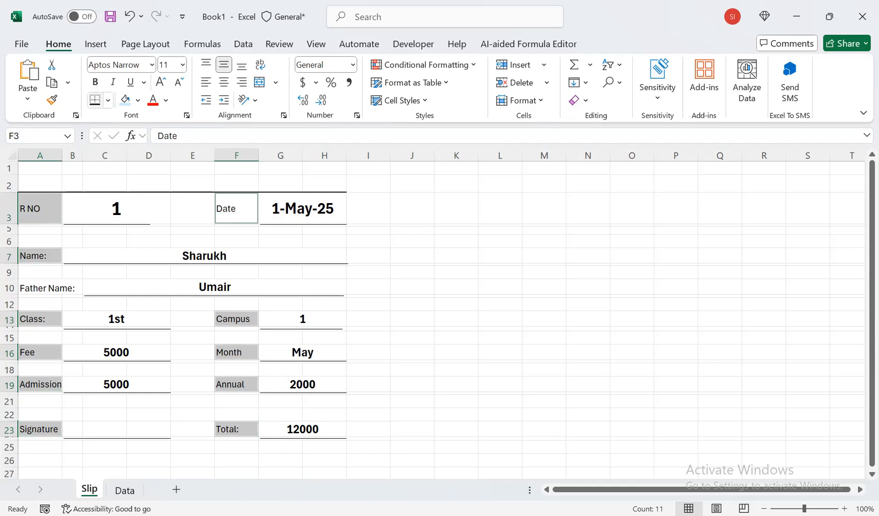
click(95, 82)
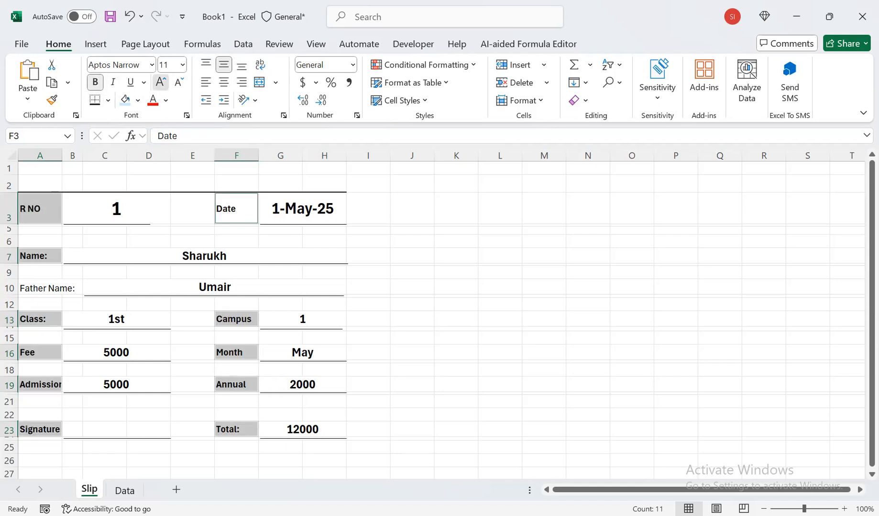
click(161, 82)
click(160, 82)
Step: Widen columns F and A slightly to fit the enlarged labels and increase the height of row 2
drag(258, 155, 269, 156)
drag(62, 155, 70, 155)
drag(8, 192, 9, 209)
Step: Insert the school logo picture from this device over the cells at B2 and reduce its width to 1"
click(79, 192)
click(95, 44)
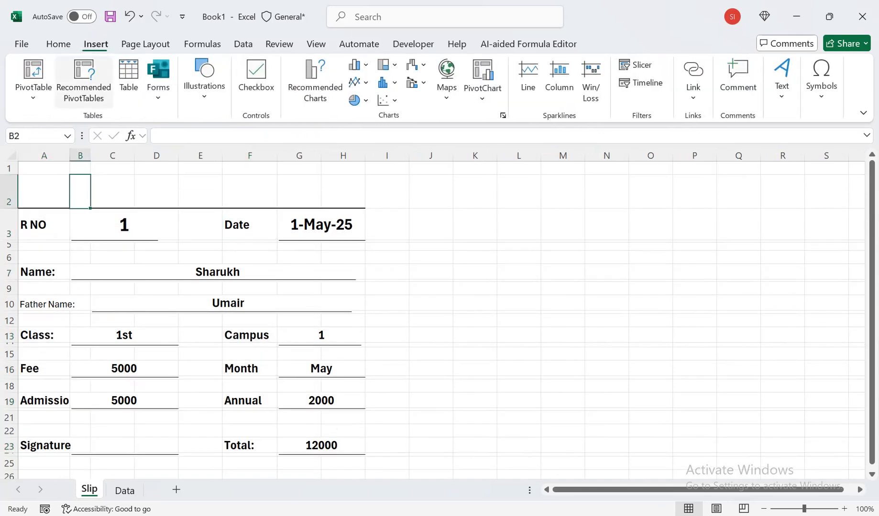
click(204, 81)
click(204, 86)
click(204, 86)
click(196, 148)
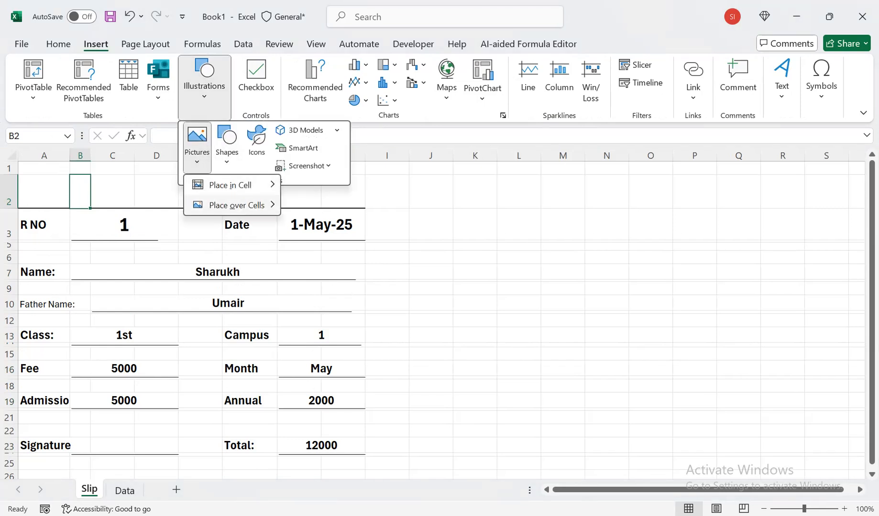
mouse_move(231, 206)
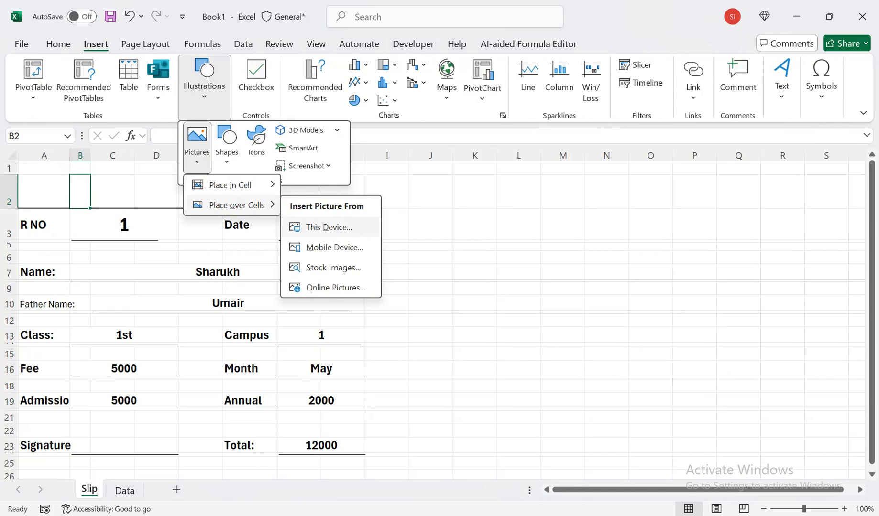
click(329, 227)
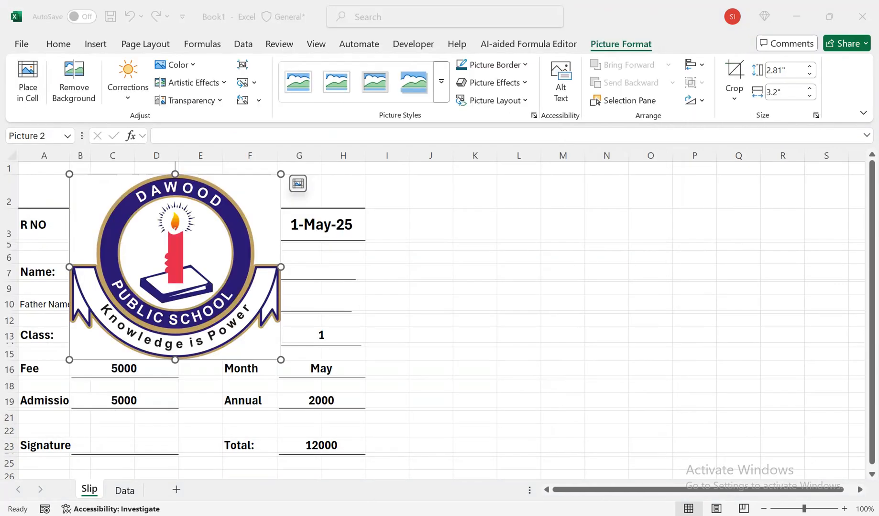
click(808, 96)
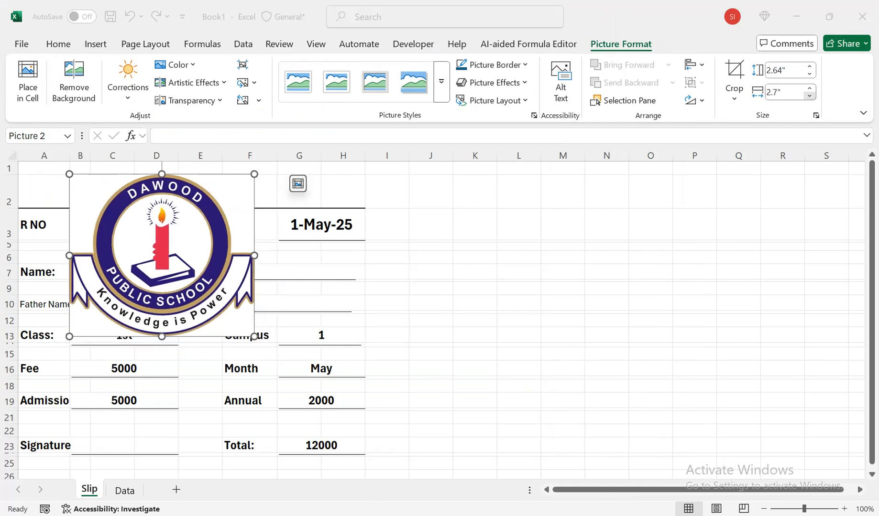
click(809, 97)
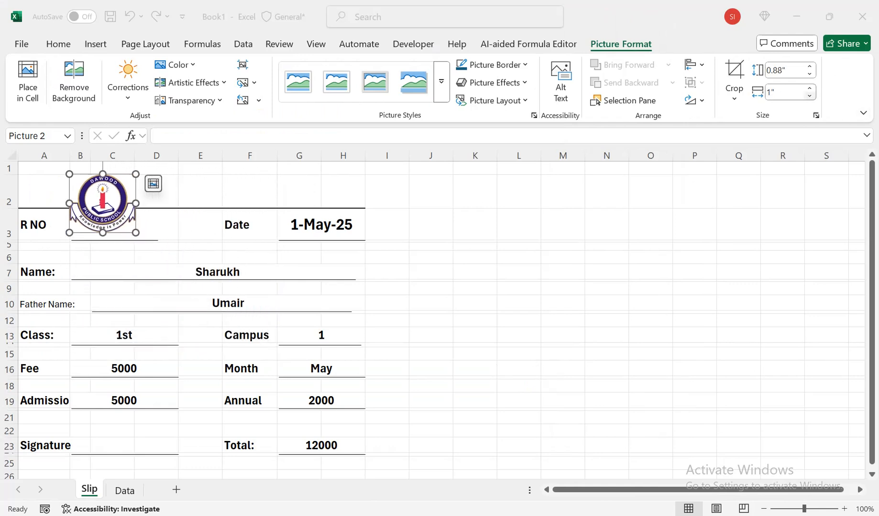
Step: Increase the heights of rows 2 and 1 and position the logo above the R NO row, across columns A to C
click(8, 191)
drag(8, 208, 9, 226)
drag(103, 199, 66, 195)
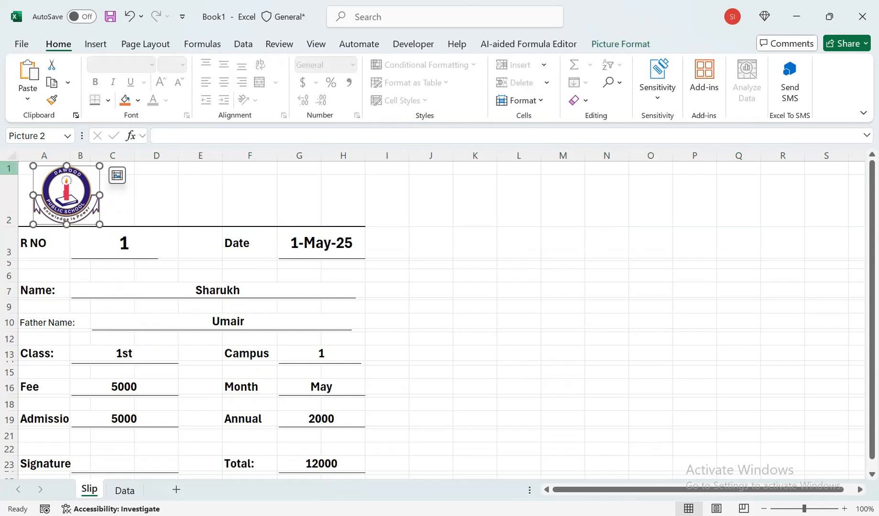
drag(8, 175, 8, 183)
drag(66, 195, 73, 200)
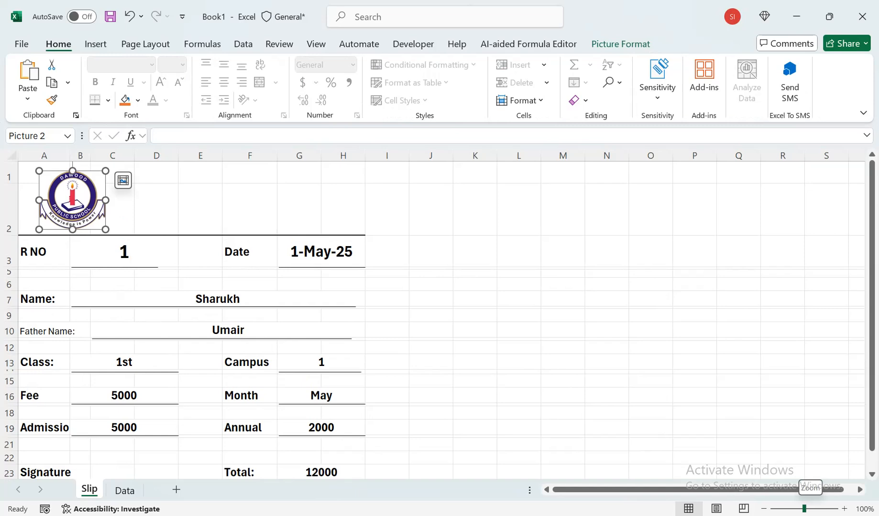
Step: Insert a WordArt heading in the solid blue style and place it beside the logo in the slip's header
drag(804, 509, 800, 508)
click(460, 368)
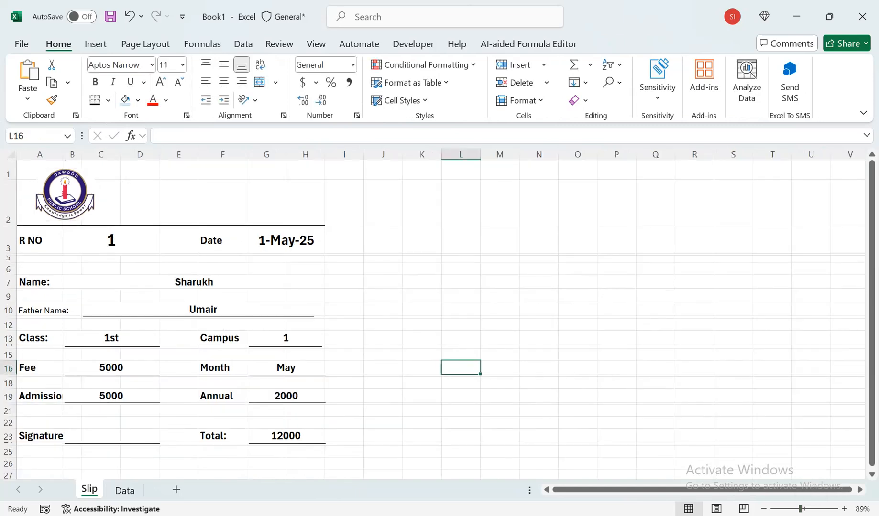
click(95, 44)
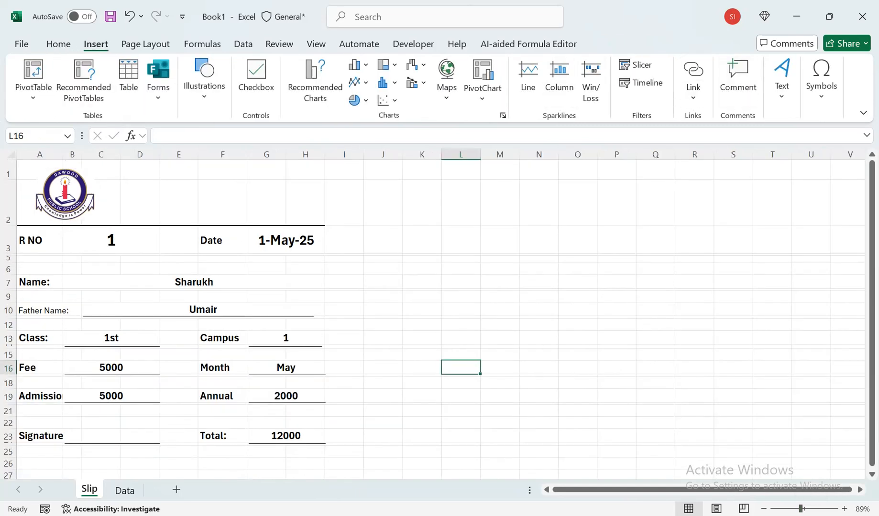
click(781, 79)
click(790, 144)
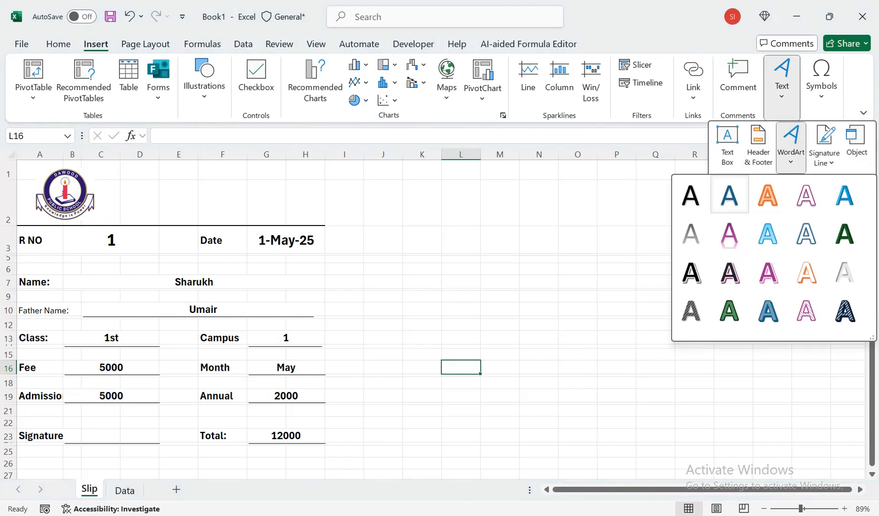
click(729, 195)
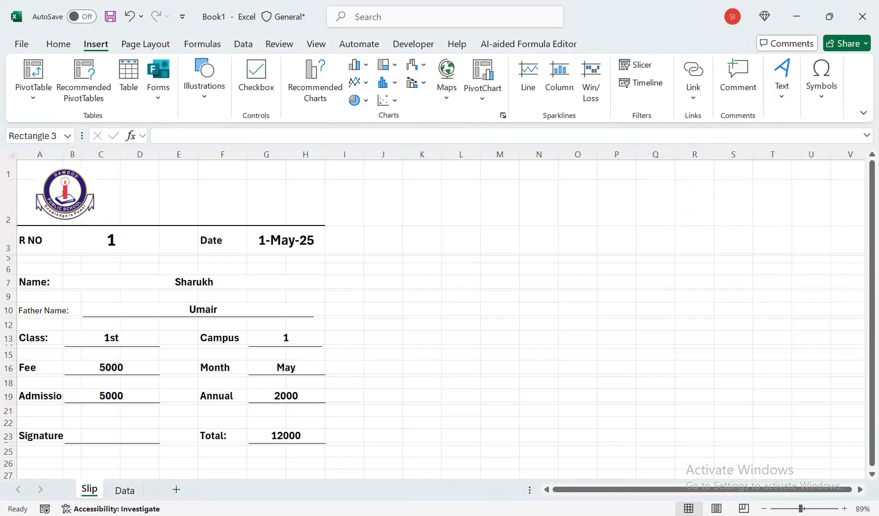
drag(439, 315, 216, 200)
Step: Replace the WordArt placeholder text with "Shine Grammer School"
click(163, 201)
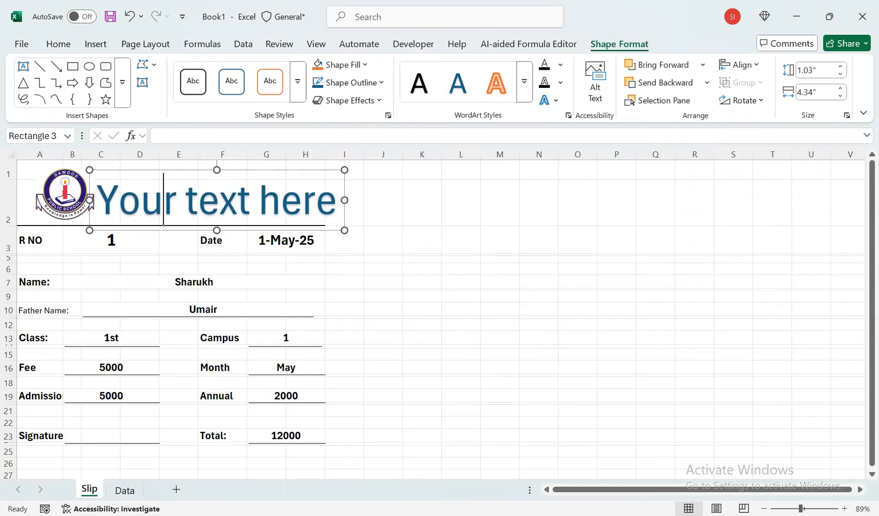
key(ctrl+a)
text(S)
text(hine)
text( Ge)
key(BackSpace)
text(ram)
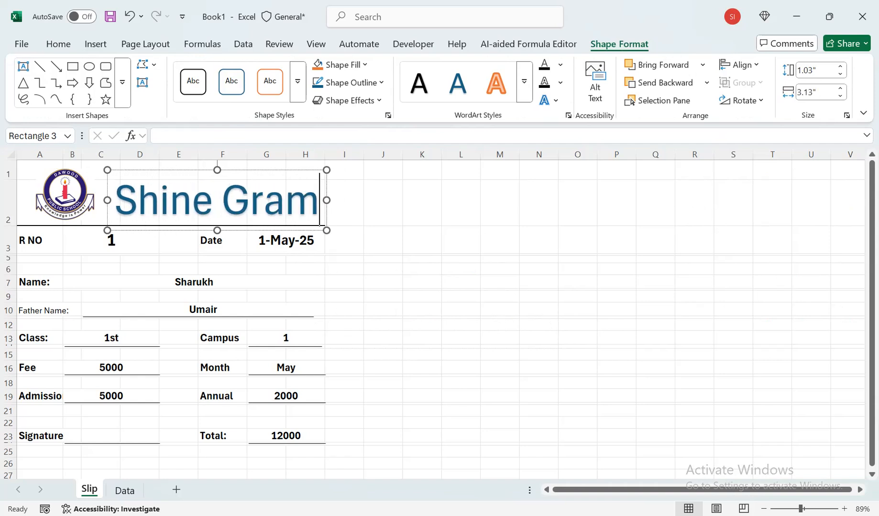
text(mer School)
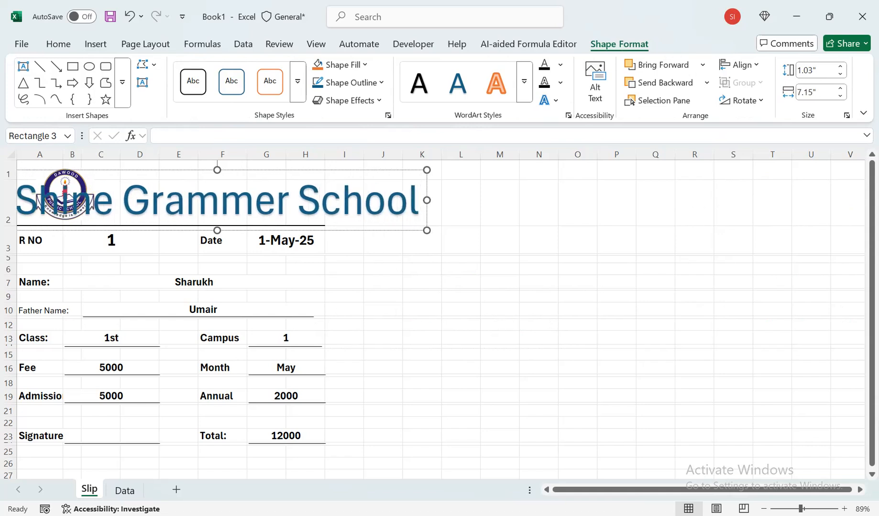
Step: Make the school name heading bold and reduce its font size to 36
key(ctrl+a)
click(58, 43)
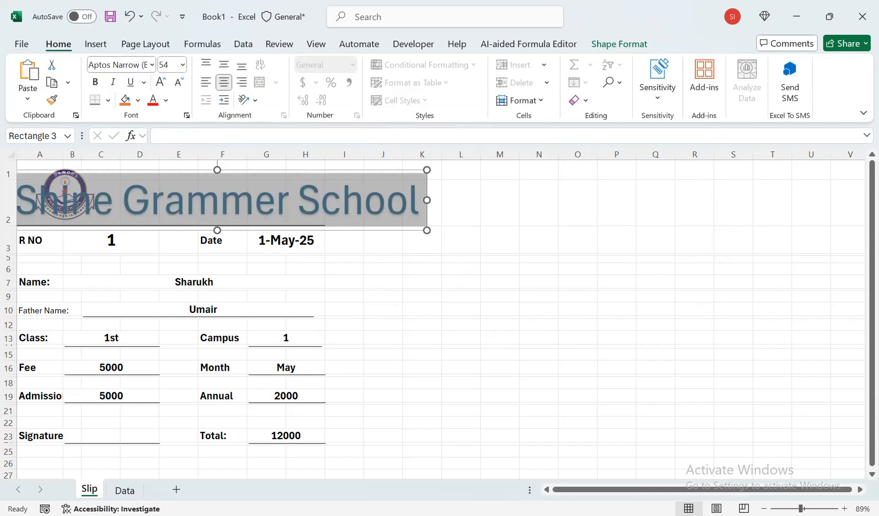
click(95, 82)
click(179, 81)
click(179, 82)
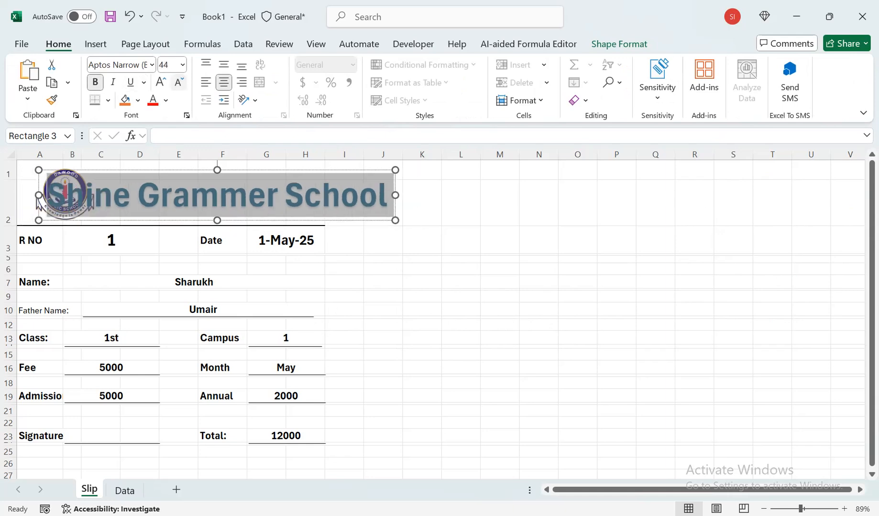
click(179, 82)
click(179, 82)
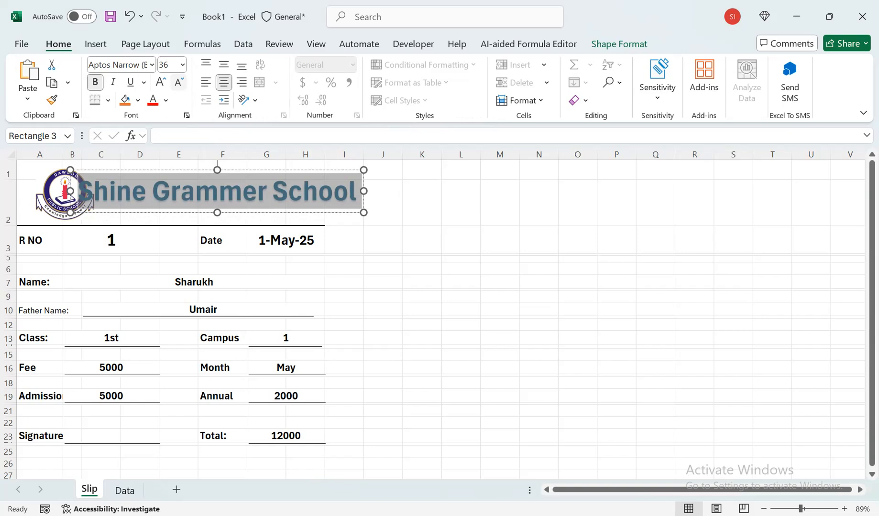
Step: Move the logo further left, clear of the heading, and widen column H slightly
drag(62, 194, 46, 193)
click(272, 191)
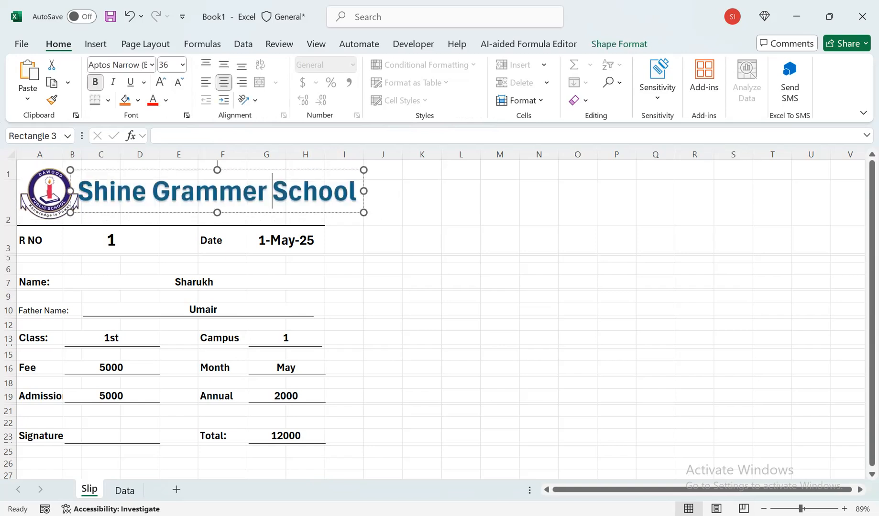
key(Escape)
drag(325, 154, 336, 154)
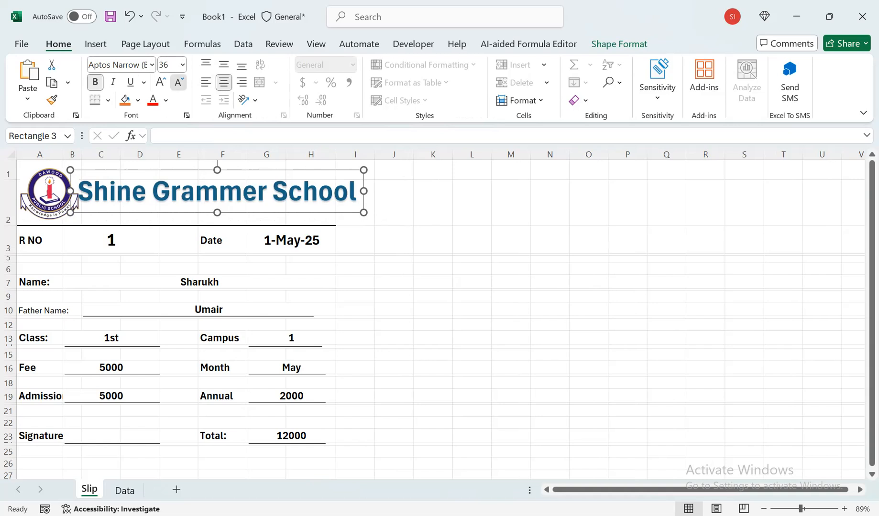
Step: Reduce the school name heading's font size to 32 and place a duplicate of it just below
click(180, 82)
drag(191, 170, 181, 187)
click(208, 206)
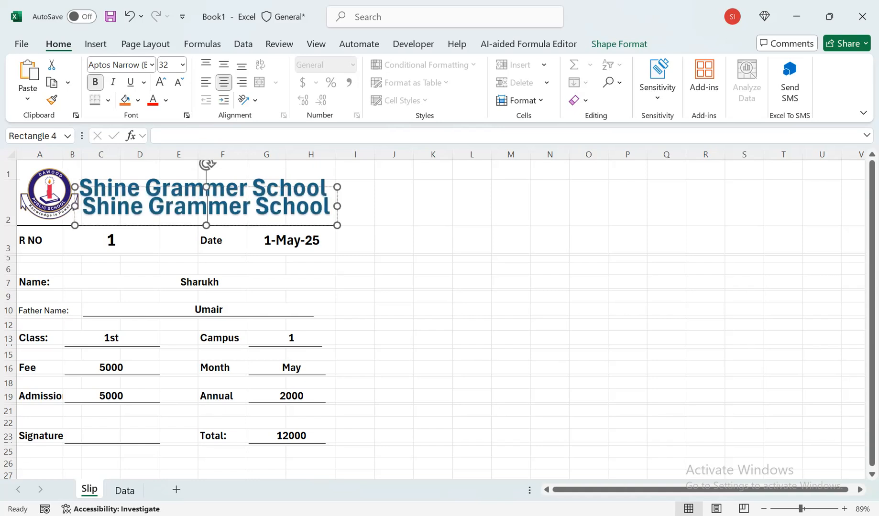
Step: Replace the duplicate heading's text with "karimabad karachi"
key(ctrl+a)
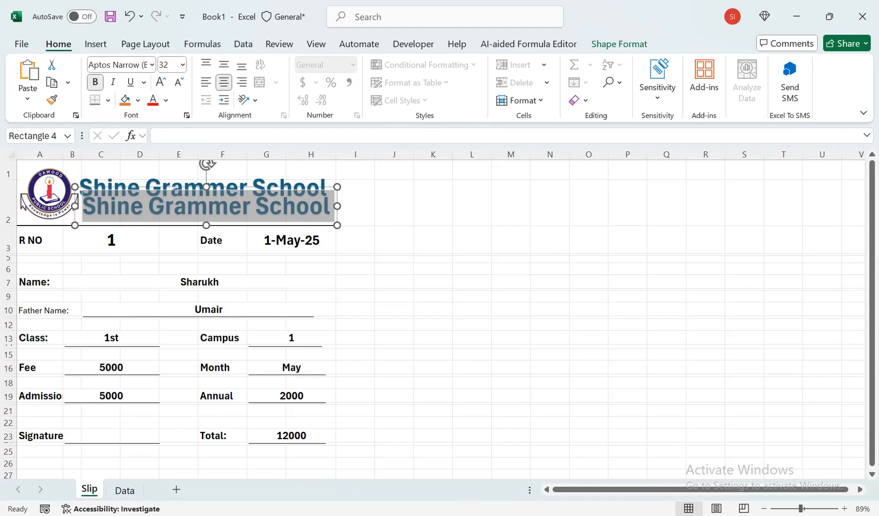
text(ka)
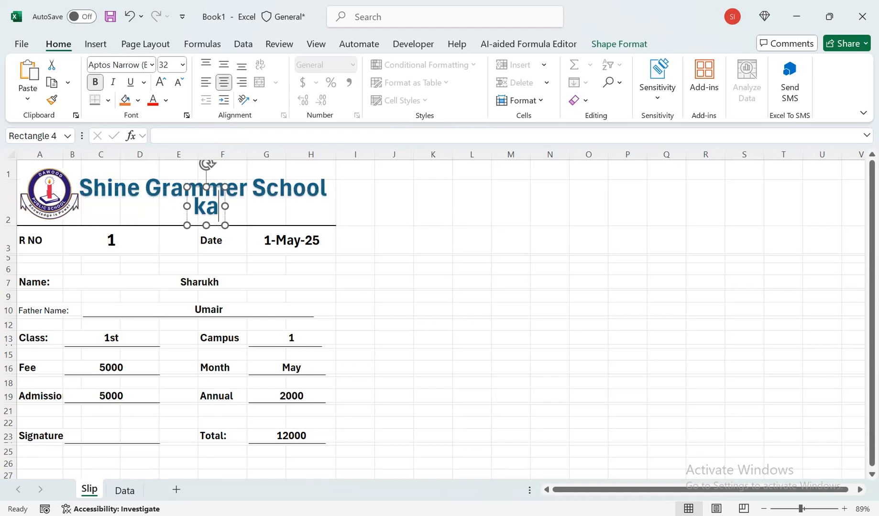
text(rimabad)
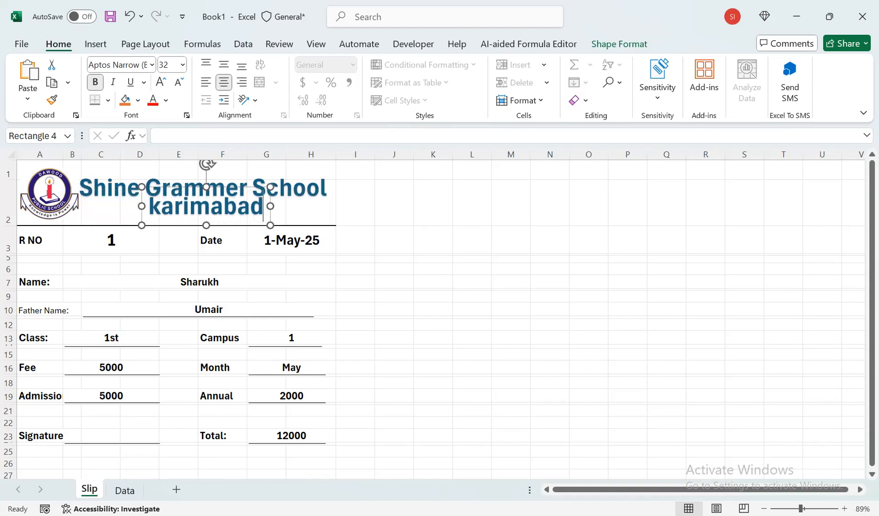
text( k)
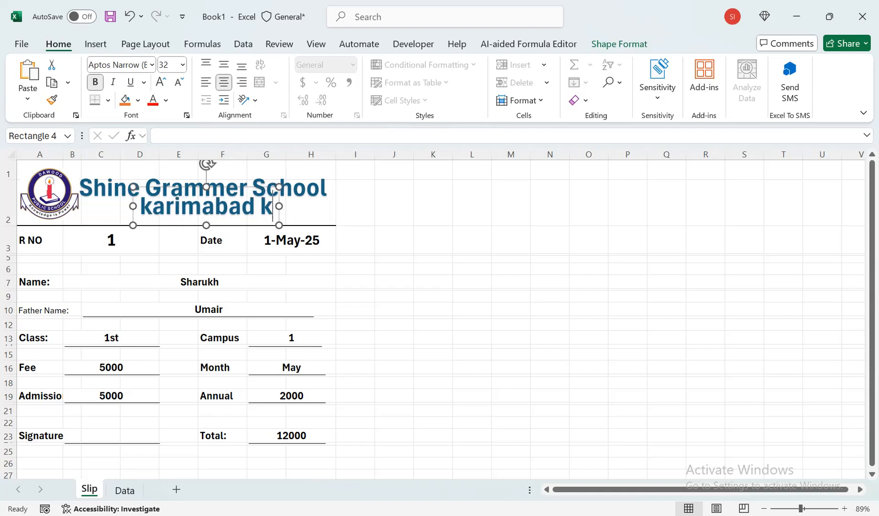
text(ara)
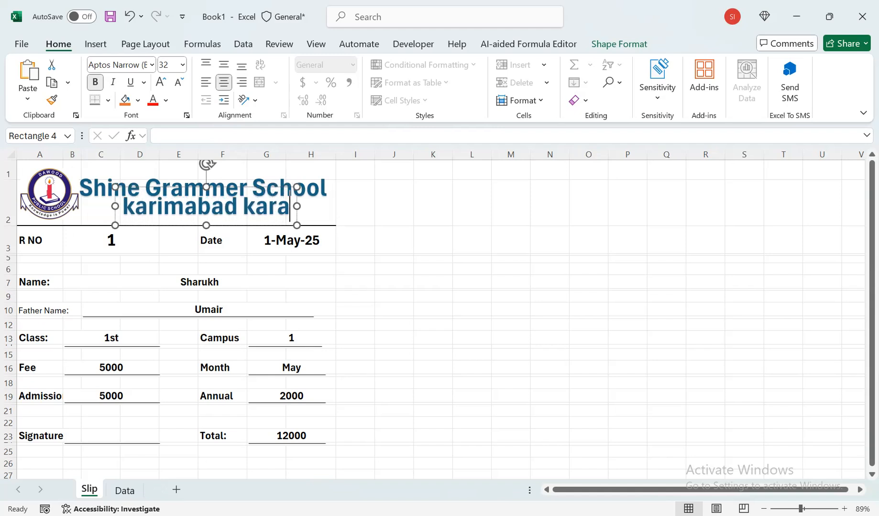
text(chi)
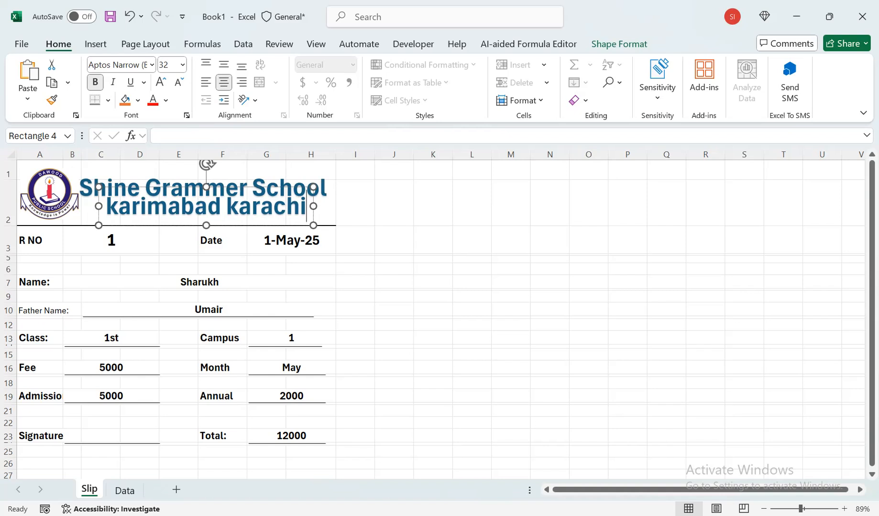
Step: Reduce the "karimabad karachi" line to font size 20 and color it black
key(shift+Home)
click(178, 82)
click(179, 82)
click(179, 82)
click(179, 82)
click(178, 82)
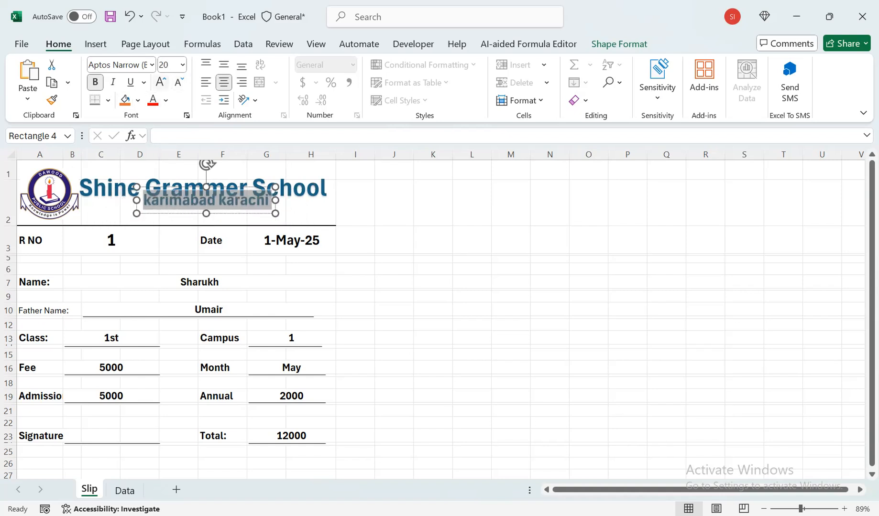
click(165, 100)
click(168, 187)
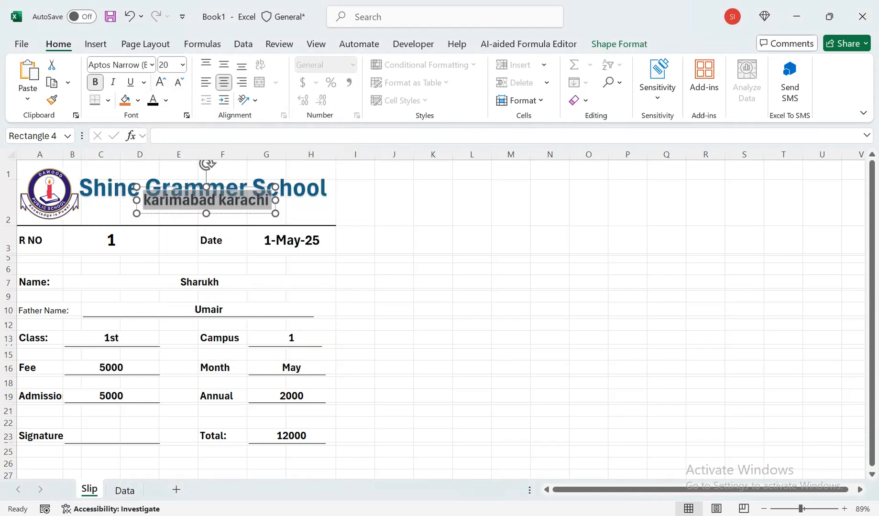
Step: Move the "karimabad karachi" line lower beneath the school name and shrink the logo slightly
mouse_move(168, 187)
mouse_down()
mouse_move(167, 198)
mouse_move(157, 196)
mouse_up()
click(49, 194)
drag(79, 220, 49, 196)
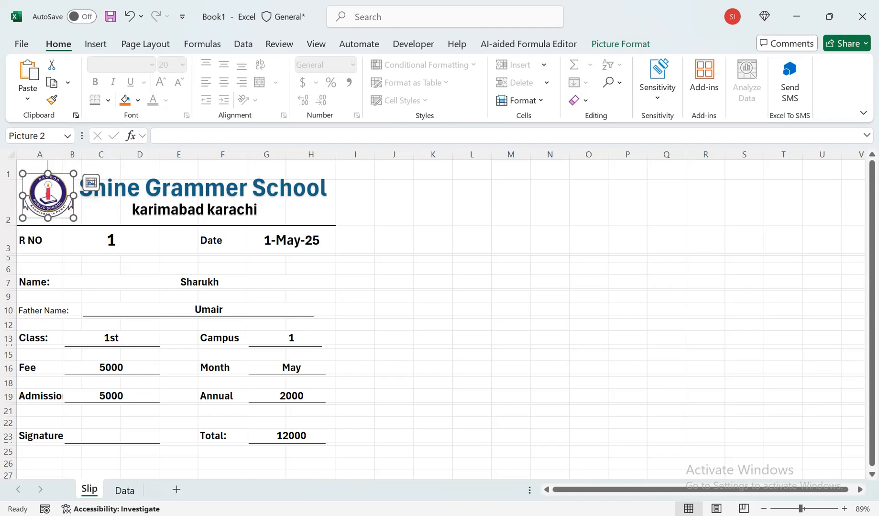
Step: Nudge the "Shine Grammer School" heading slightly left and up, and deselect it
key(Tab)
key(Left)
key(Left)
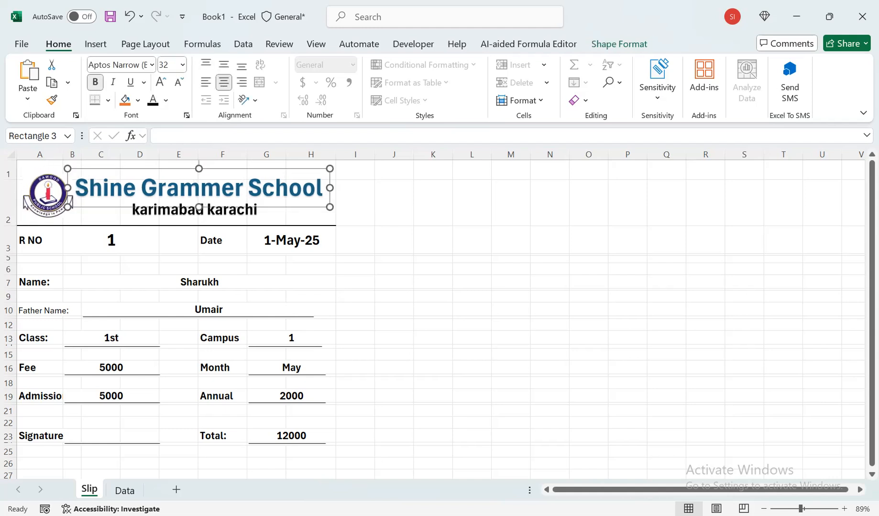
key(Up)
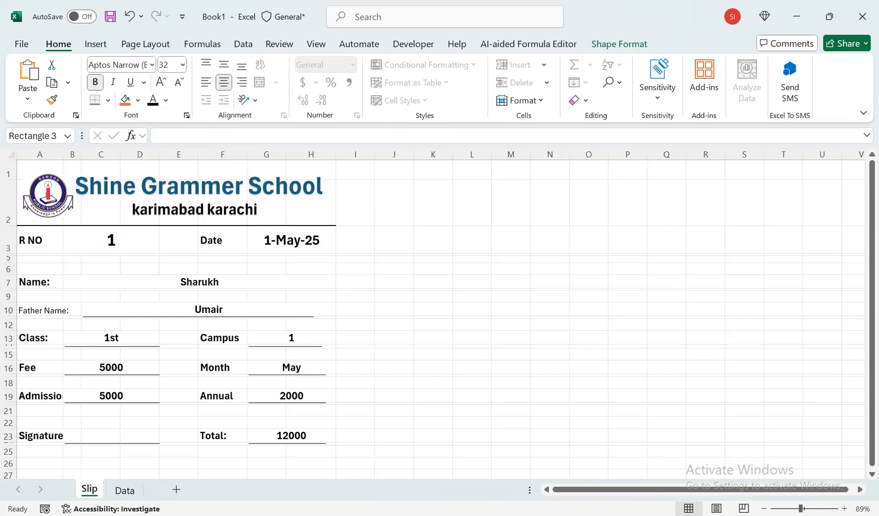
click(266, 269)
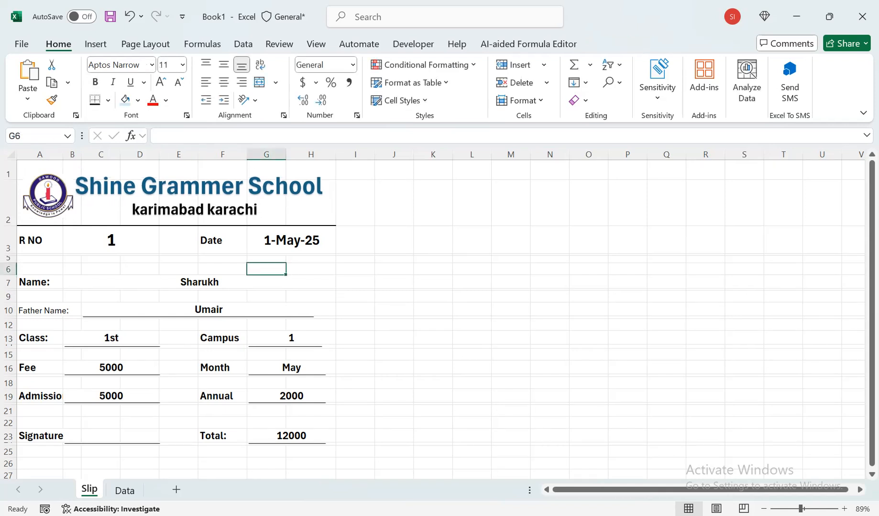
Step: Narrow column I beside the slip and insert a narrow blank column before column A
drag(374, 154, 349, 154)
click(39, 153)
right_click(40, 154)
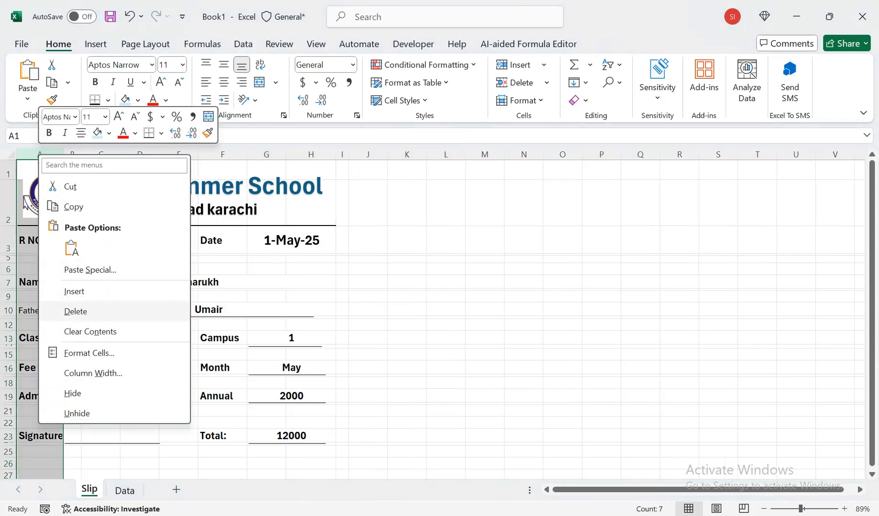
click(72, 291)
drag(56, 154, 37, 154)
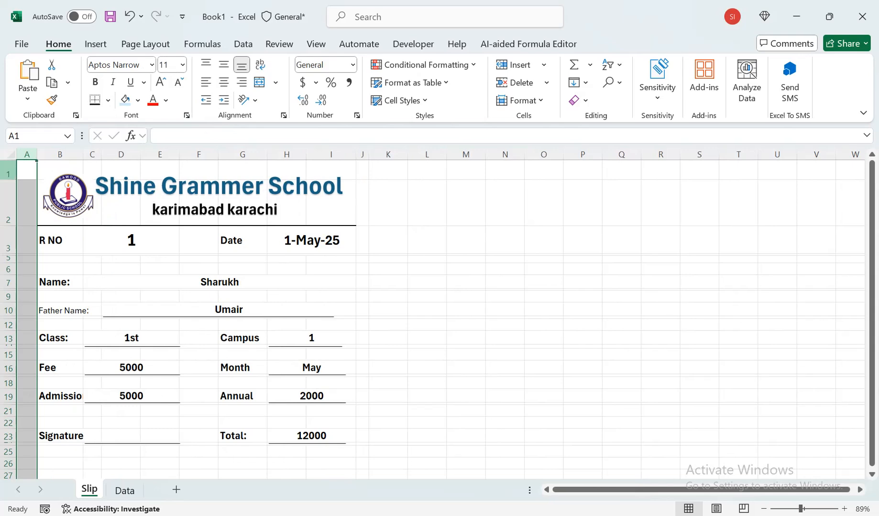
Step: Insert a blank row above the slip and shrink the header rows beneath it
click(8, 170)
right_click(8, 171)
drag(8, 172, 8, 183)
drag(8, 227, 8, 189)
click(311, 405)
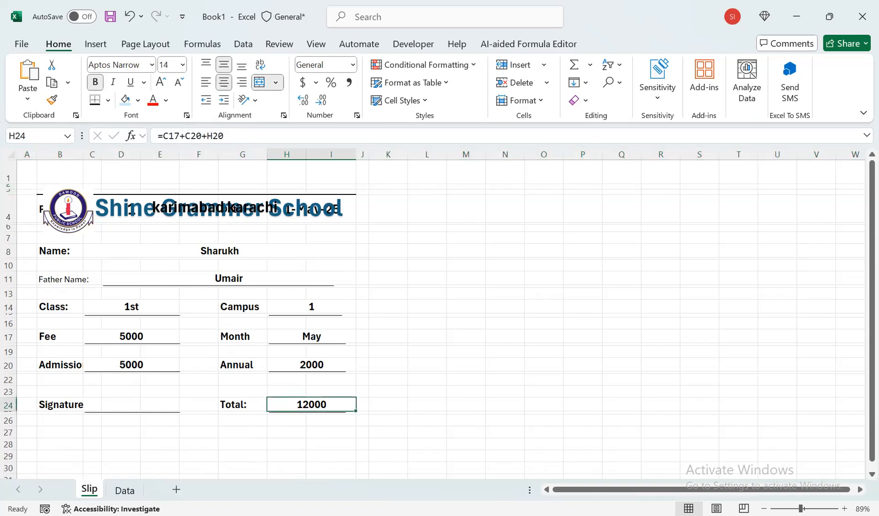
Step: Shorten the row below the Signature line and apply thick outside borders to the whole slip, B2:J26
drag(8, 413, 8, 407)
drag(362, 417, 48, 185)
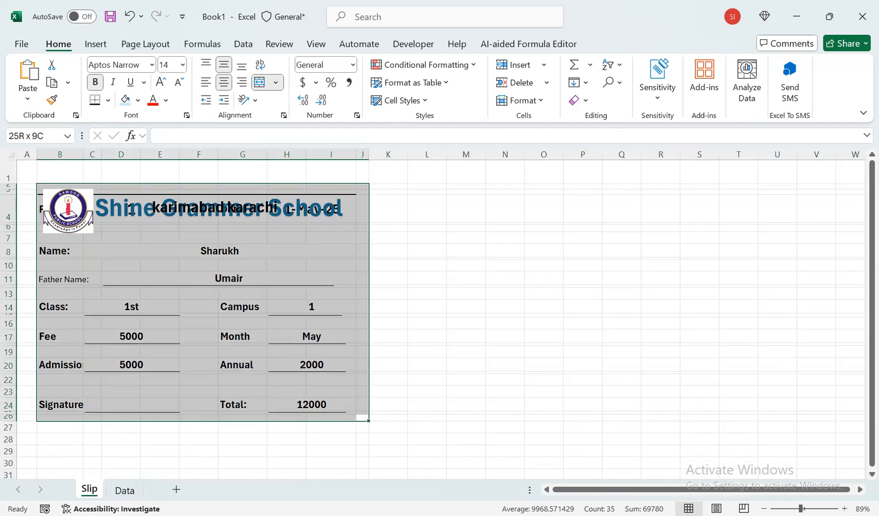
drag(47, 185, 48, 185)
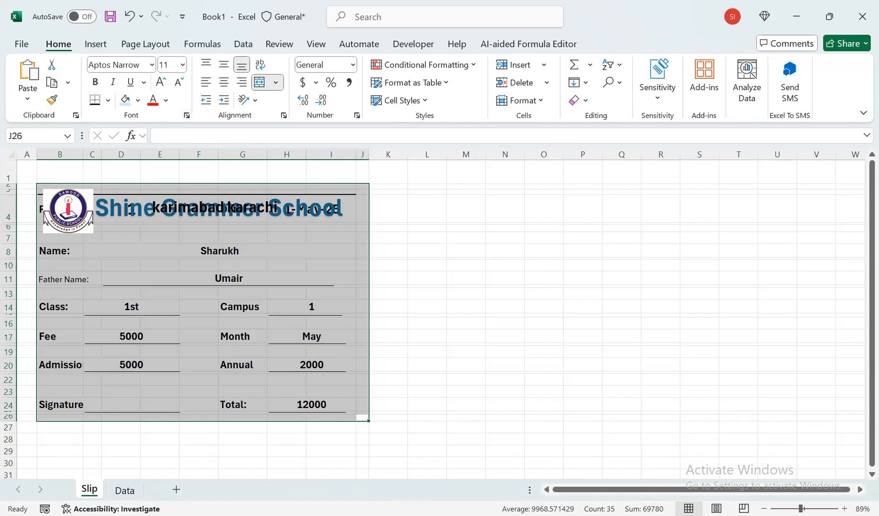
click(108, 100)
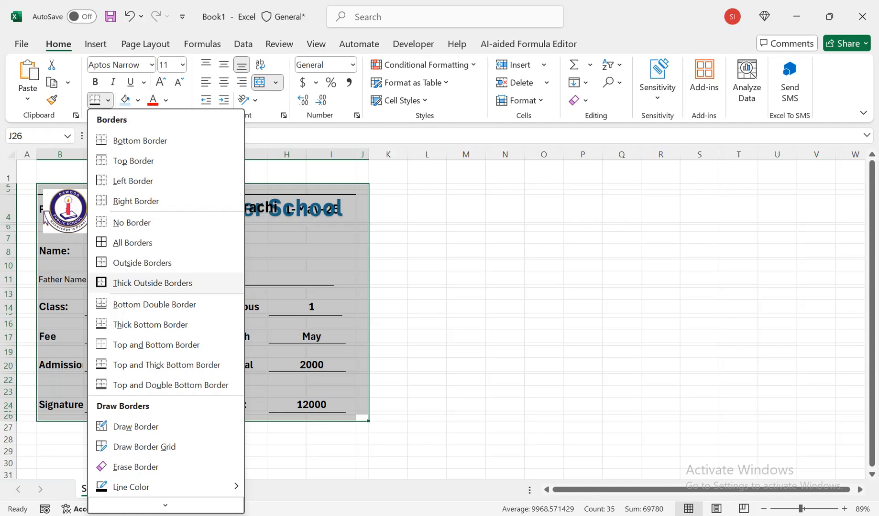
click(153, 283)
Step: Move the "karimabad karachi" line down near the Name row and the "Shine Grammer School" heading outside the slip
click(282, 208)
click(224, 208)
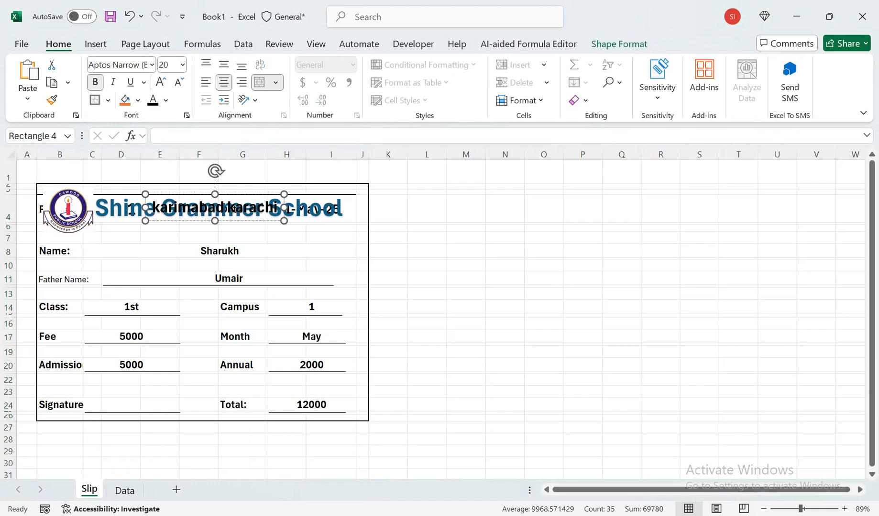
drag(248, 220, 242, 270)
drag(216, 210, 495, 258)
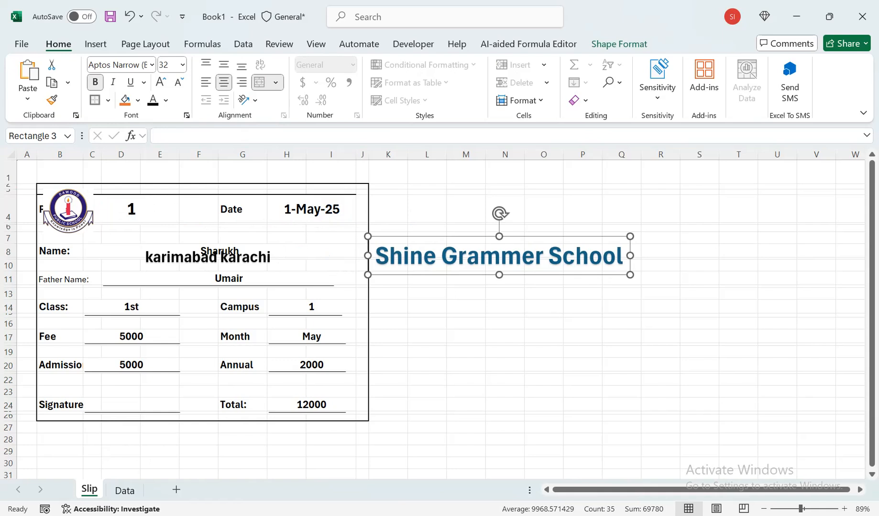
Step: Clear the existing borders from the header cells in rows 2 and 3 of the slip
click(120, 192)
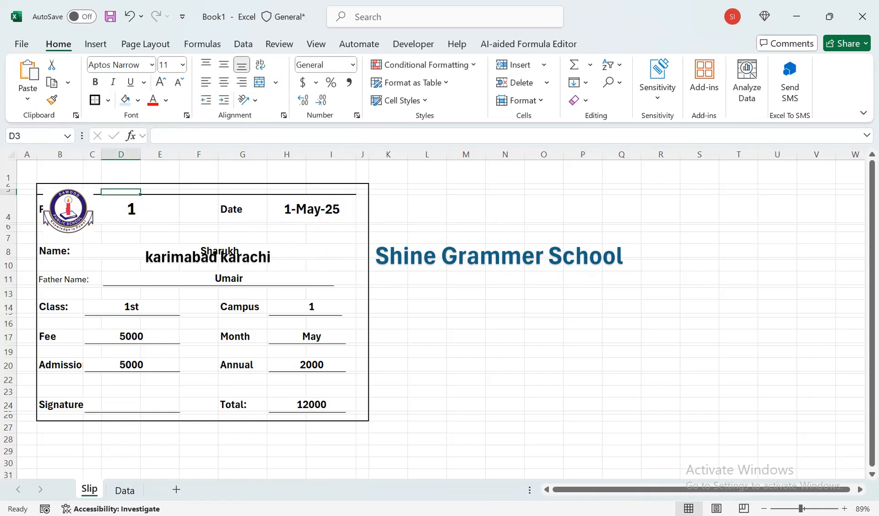
click(68, 210)
drag(335, 190, 110, 189)
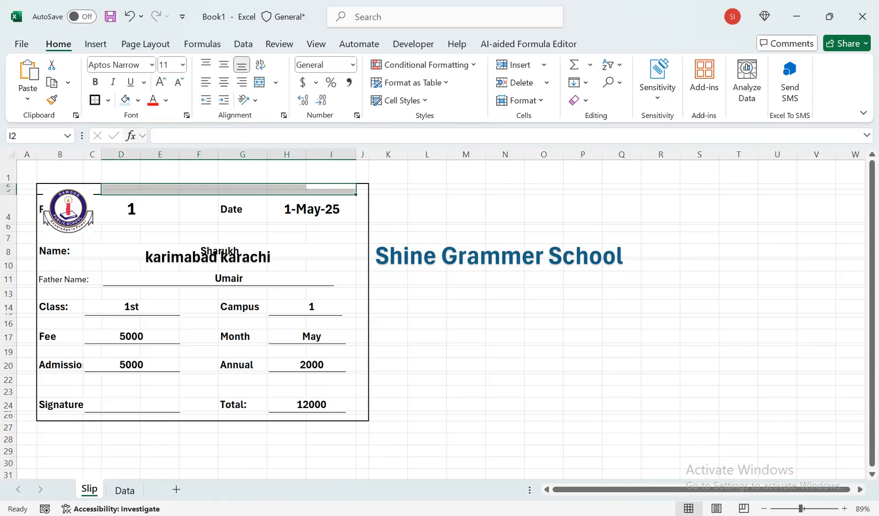
click(108, 101)
click(131, 222)
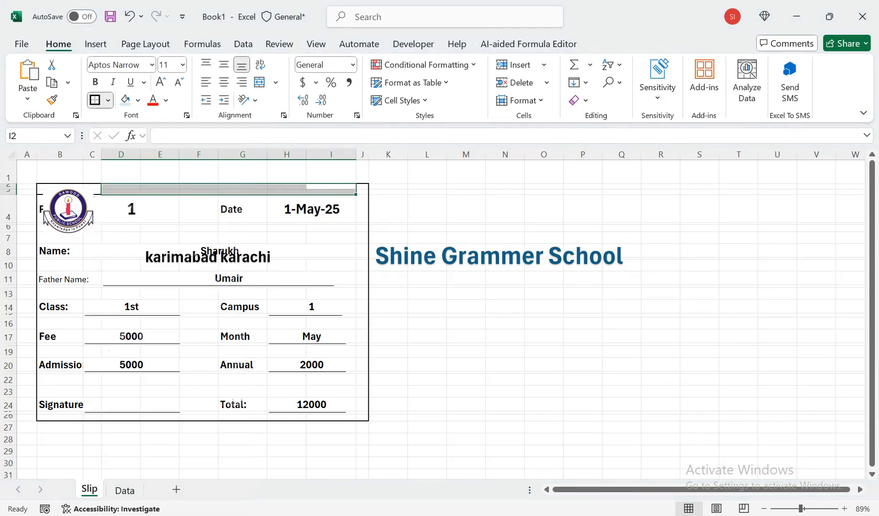
click(237, 258)
drag(125, 192, 62, 191)
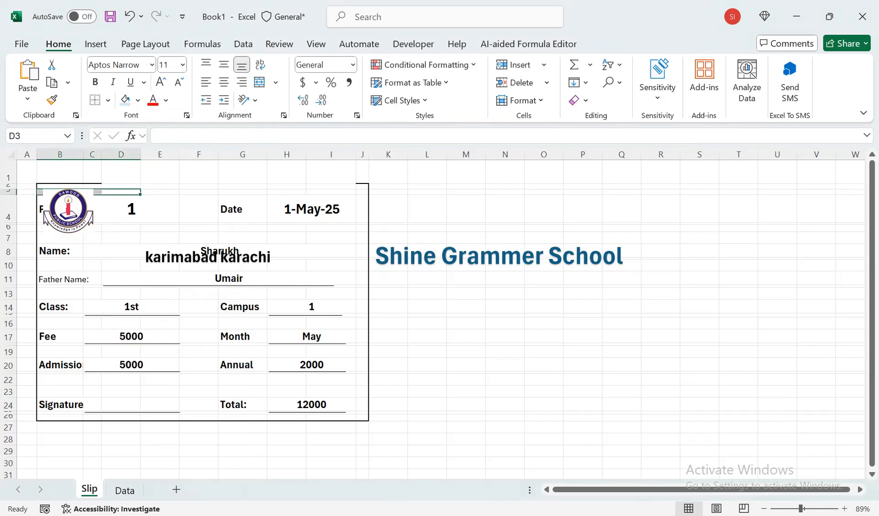
click(121, 228)
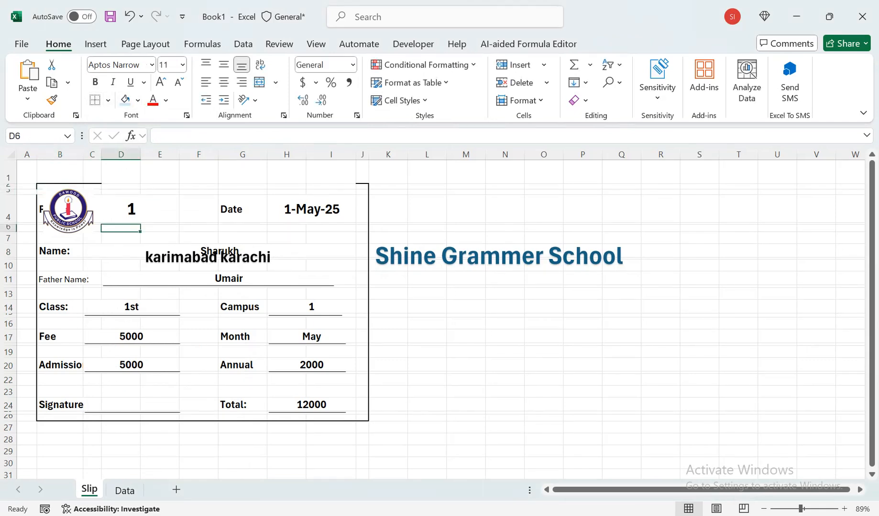
Step: Reapply thick outside borders around the whole slip from column B to J
drag(362, 186, 60, 418)
click(108, 99)
click(143, 283)
click(311, 209)
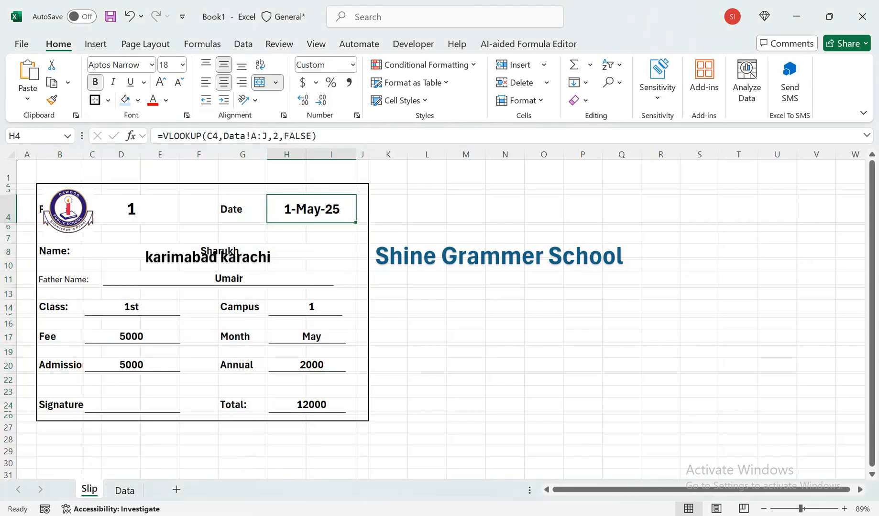
Step: Make row 2 taller and arrange the logo, the "Shine Grammer School" heading and the "karimabad karachi" line inside it
drag(8, 187, 8, 227)
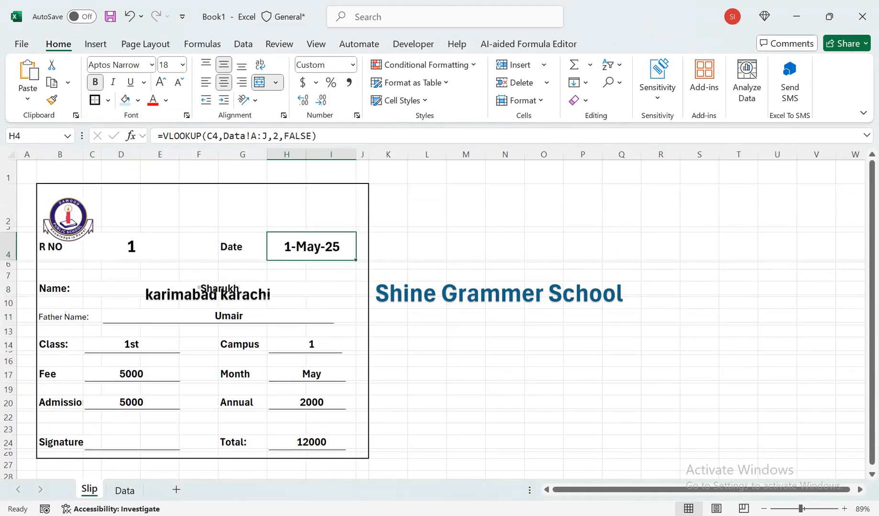
drag(68, 220, 67, 209)
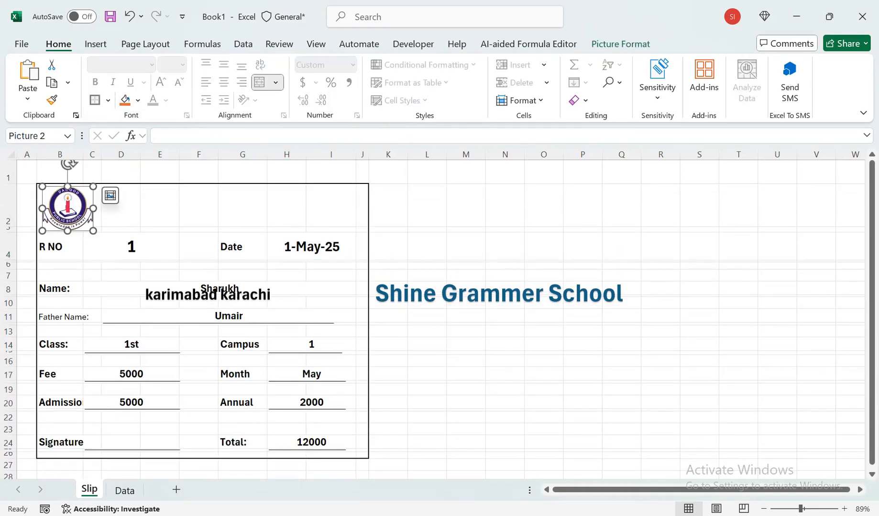
click(534, 293)
drag(531, 273, 253, 179)
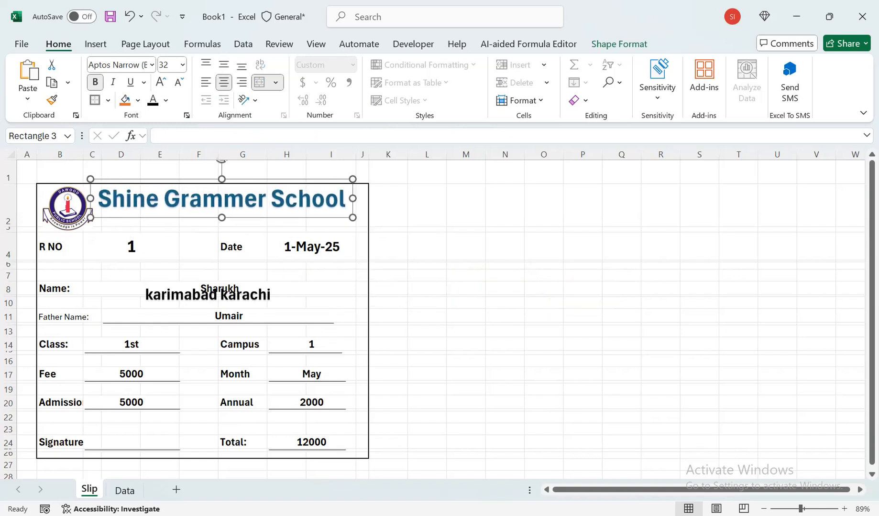
click(191, 294)
drag(192, 294, 205, 217)
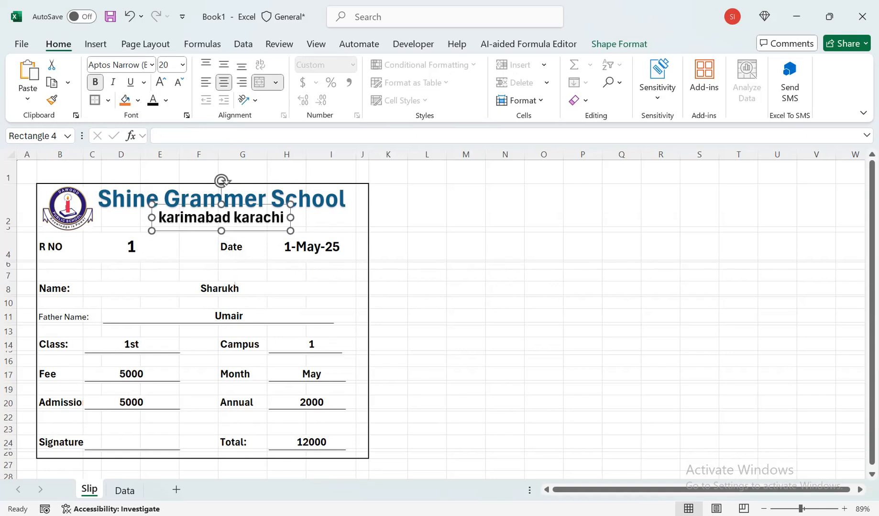
Step: Add a thick bottom border beneath the header row across B2:J2
drag(362, 209, 59, 209)
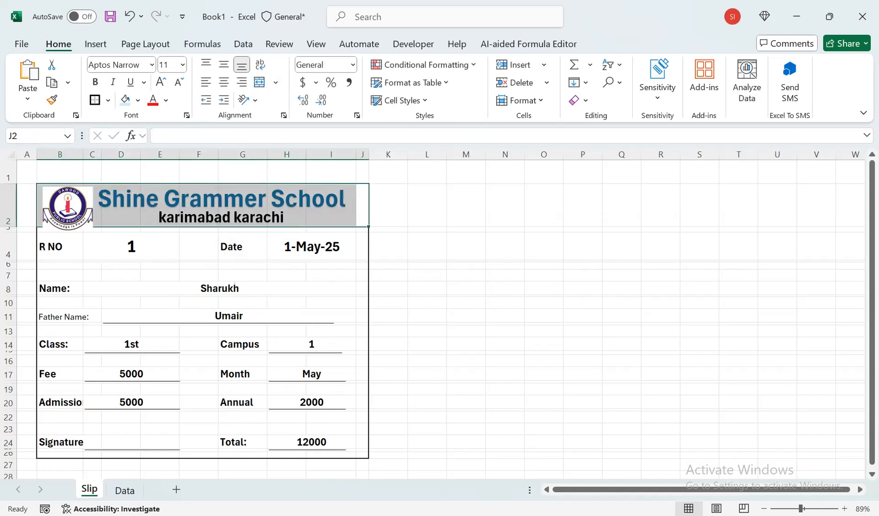
click(108, 100)
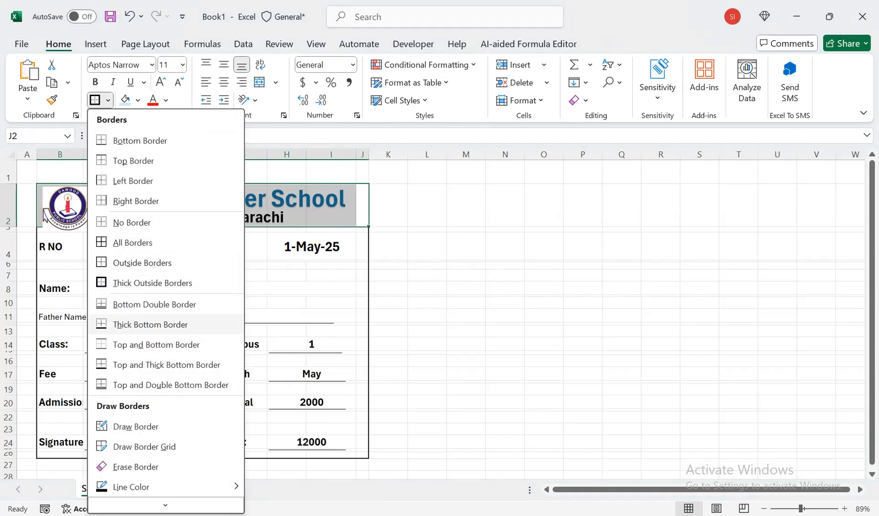
click(151, 324)
Step: Shrink the school logo to fit above the header line and shift the "karimabad karachi" line slightly left
click(68, 208)
drag(92, 230, 80, 219)
click(121, 275)
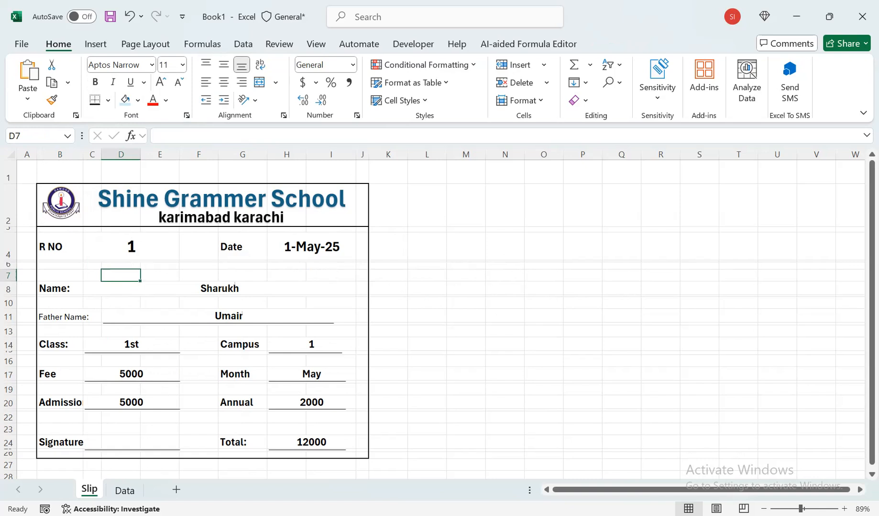
click(233, 218)
drag(239, 230, 218, 231)
click(286, 275)
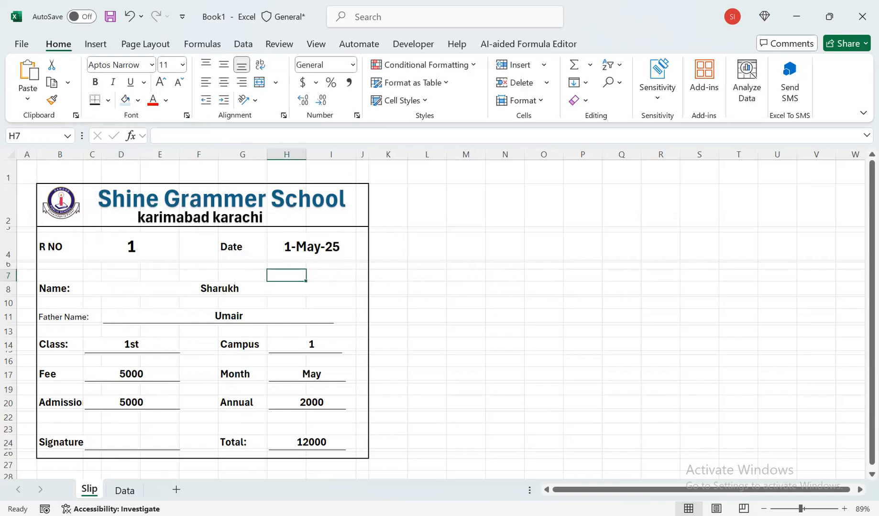
Step: Fill the R NO and Date row, B4:J4, with light blue and narrow column J slightly
drag(362, 247, 60, 246)
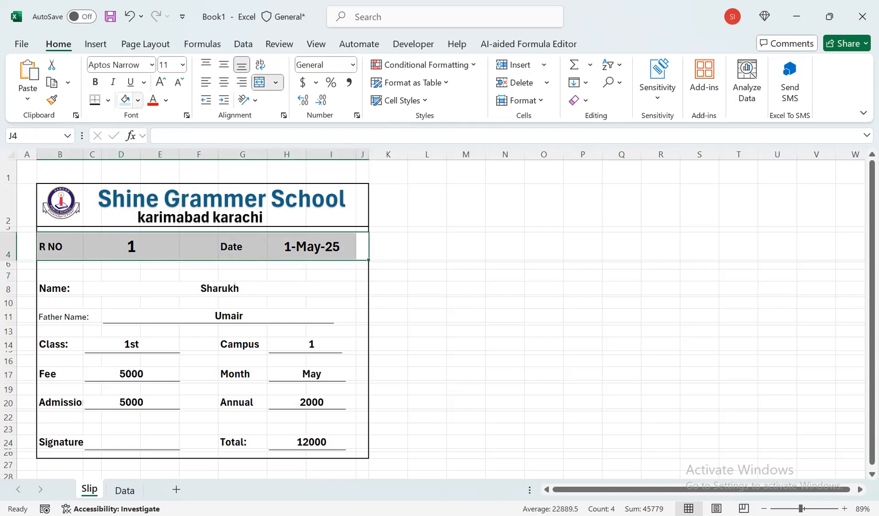
click(125, 100)
click(198, 344)
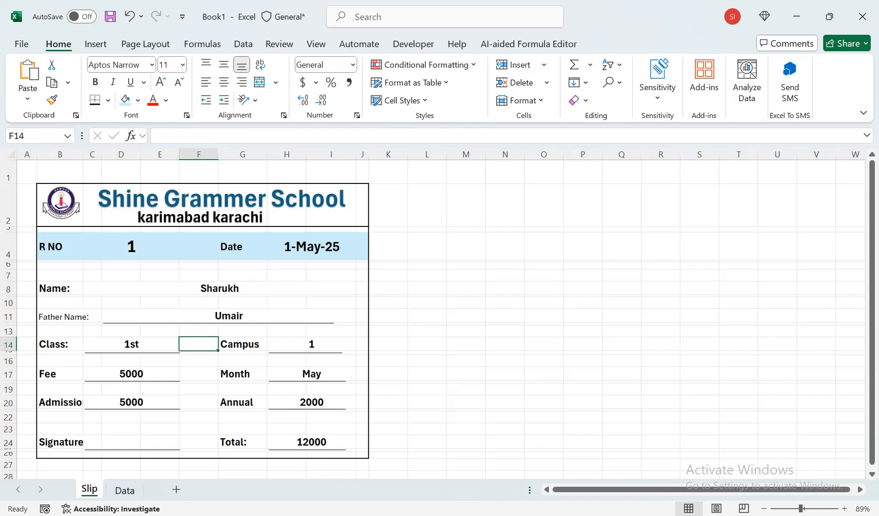
drag(369, 154, 363, 154)
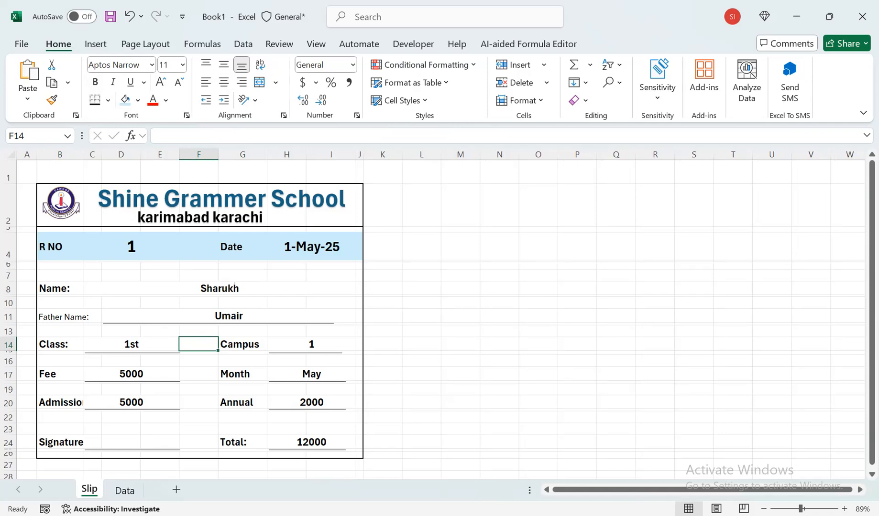
Step: Check the slip's layout in the print preview and return to the sheet
click(21, 44)
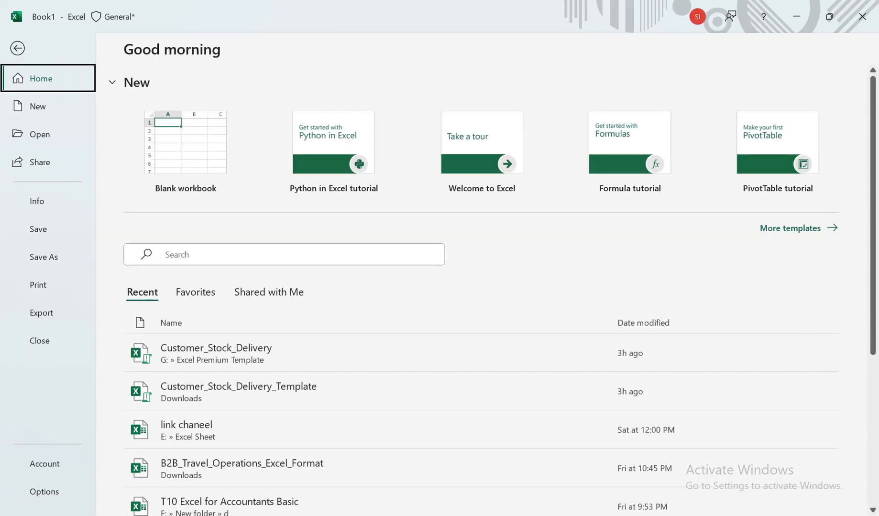
click(39, 286)
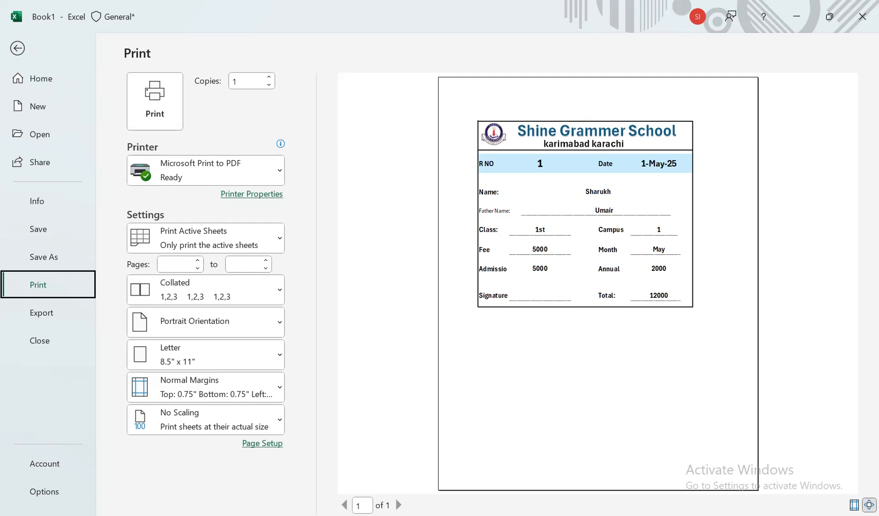
key(Escape)
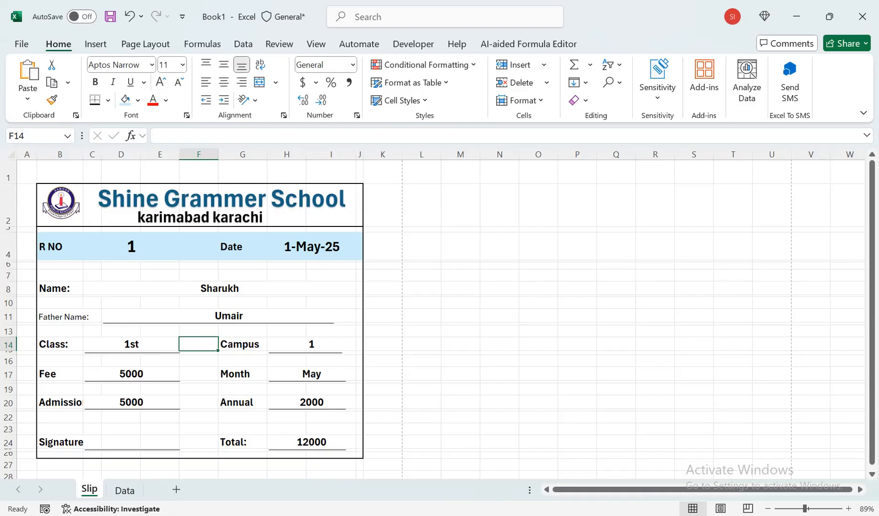
Step: Reduce the height of row 4 holding the R NO and Date
drag(8, 261, 8, 253)
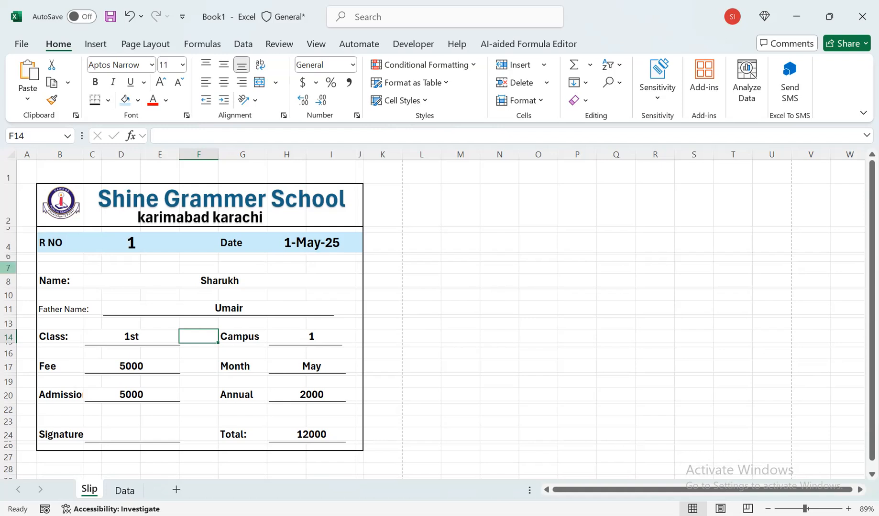
click(421, 354)
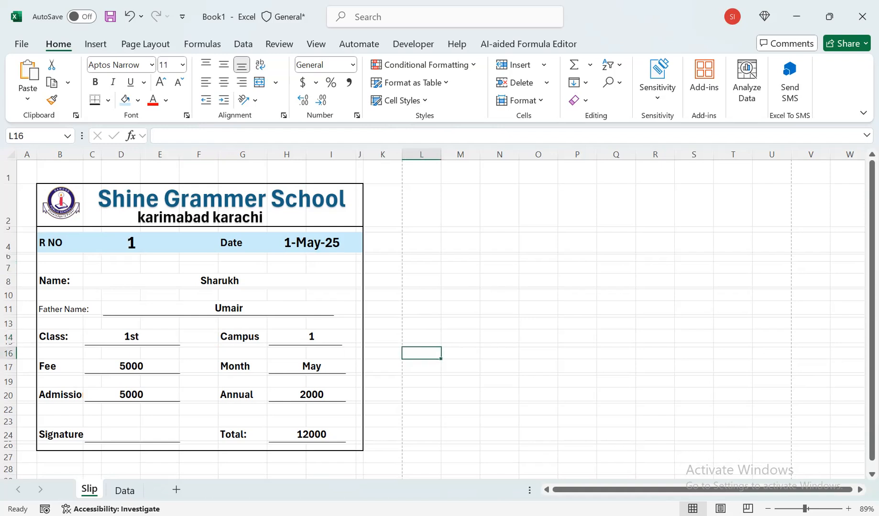
click(228, 308)
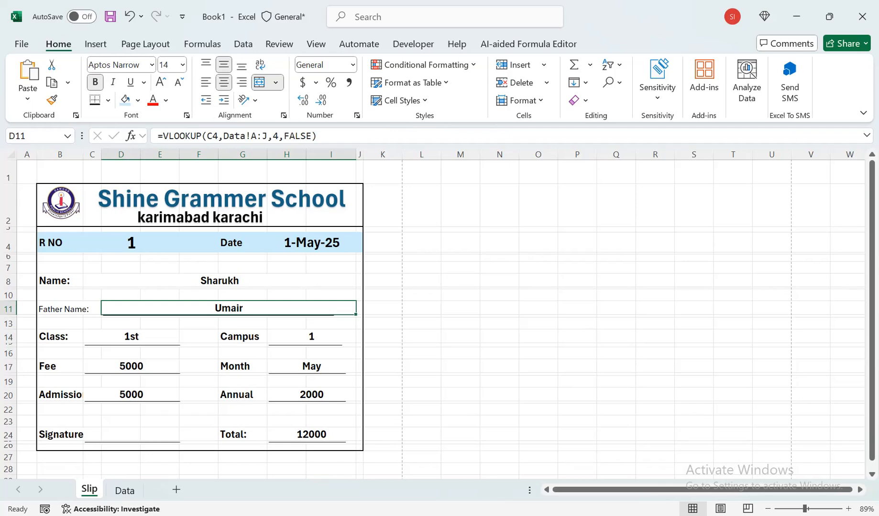
Step: Set the print area to A1:K28 around the slip
click(312, 242)
drag(23, 167, 402, 382)
click(146, 44)
click(235, 92)
click(270, 120)
scroll(239, 287, up, 2)
click(222, 200)
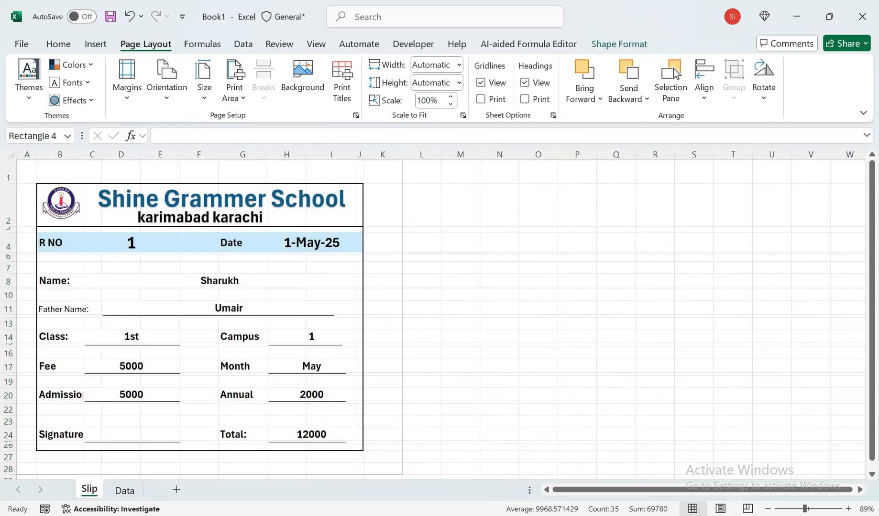
click(421, 267)
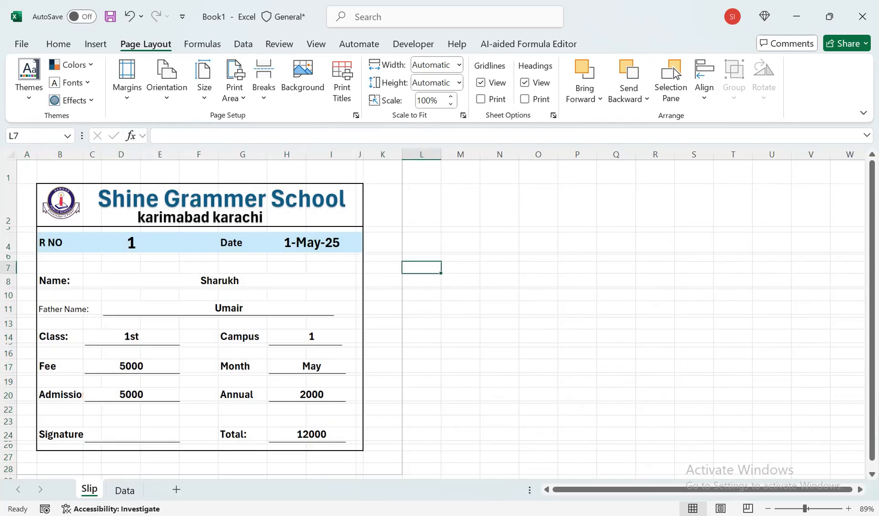
Step: Start a second record on the Data sheet with R No 2 and the date 1-May-25 copied from the row above
click(132, 243)
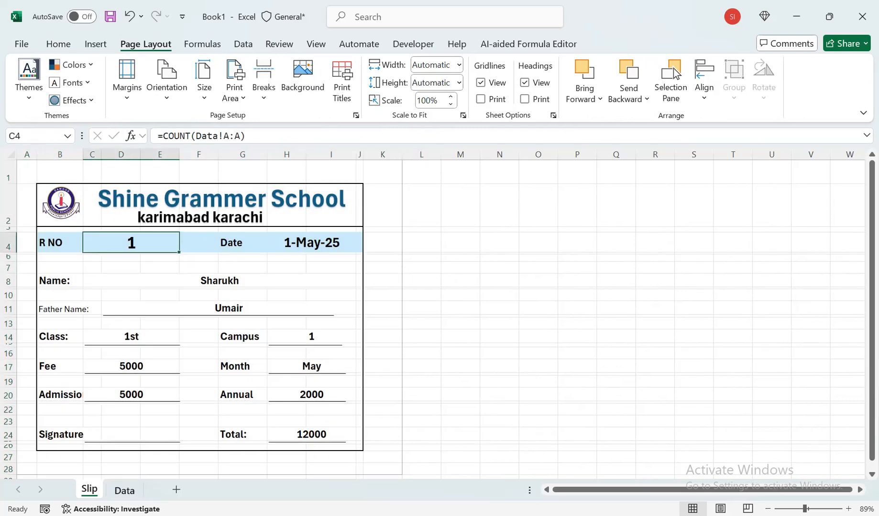
click(125, 490)
click(40, 234)
key(Right)
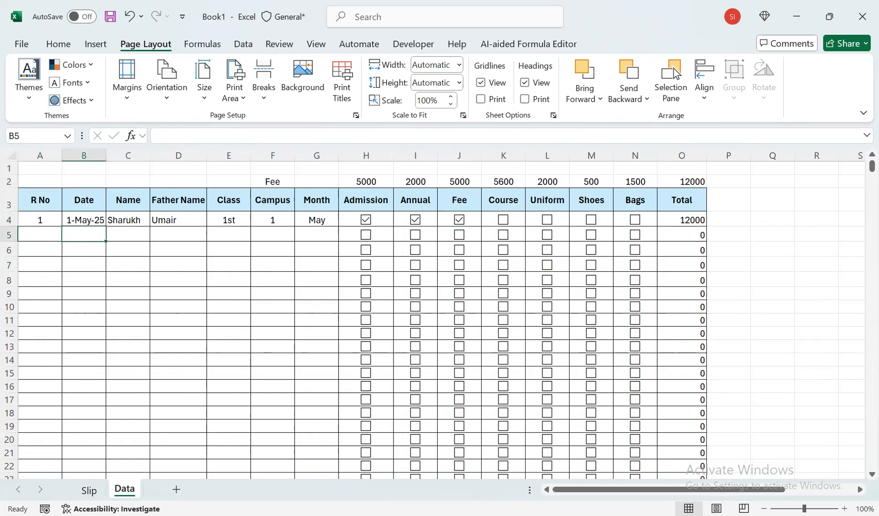
drag(83, 220, 83, 234)
key(ctrl+d)
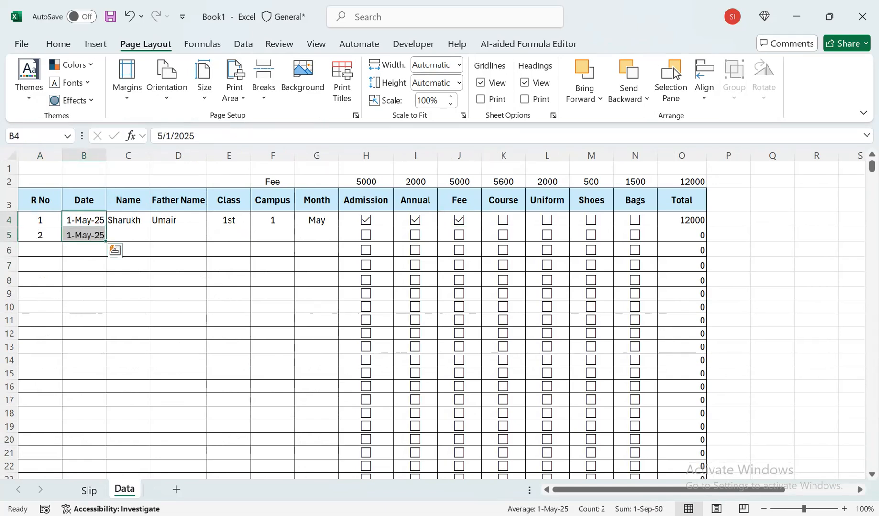
Step: Enter the student's name and father's name for the second record in row 5
click(128, 235)
text(sajad)
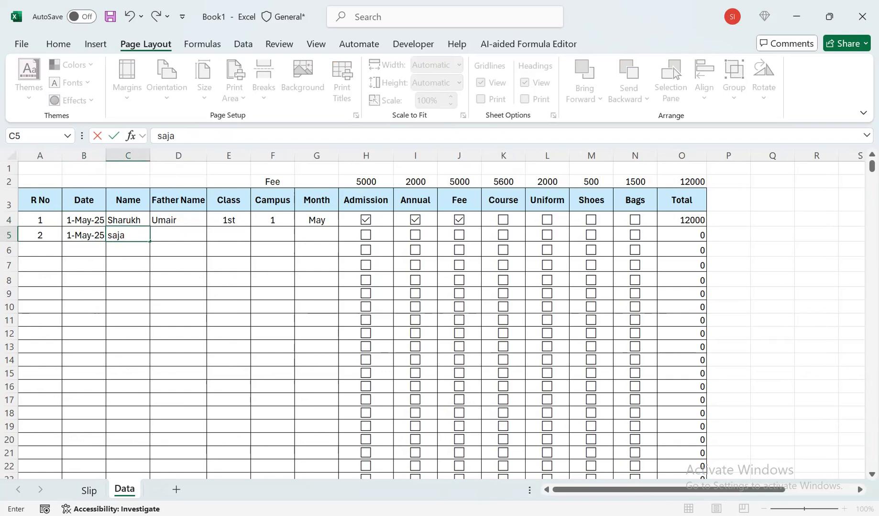
key(Tab)
text(Re)
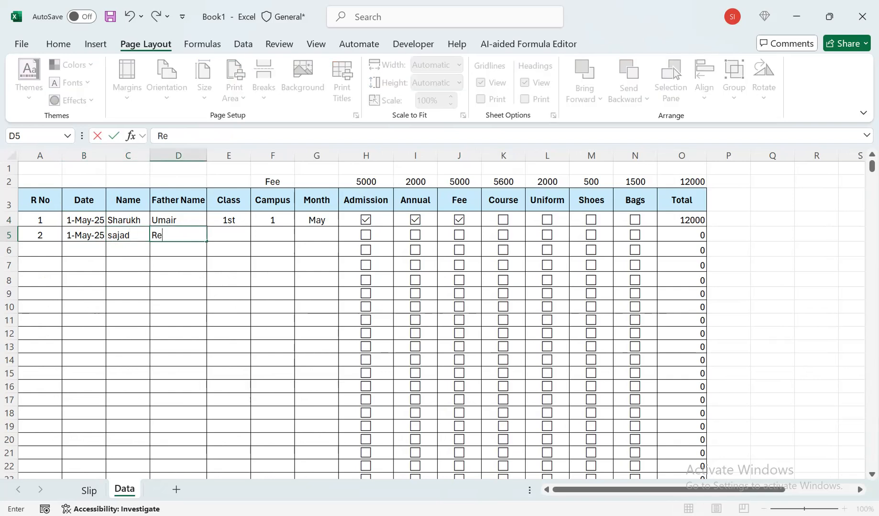
text(han)
key(Tab)
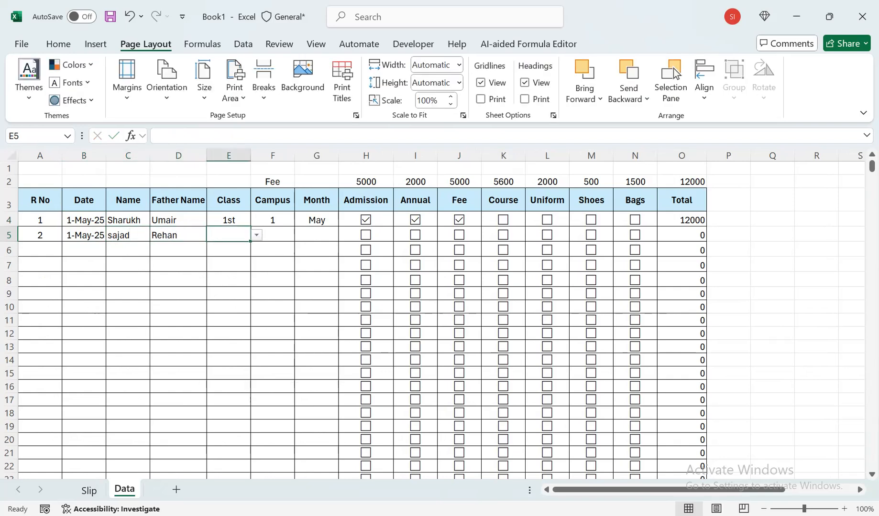
Step: Fill in the second record's Class as 1st, Campus as 1 and Month as Feb
text(1st)
key(Tab)
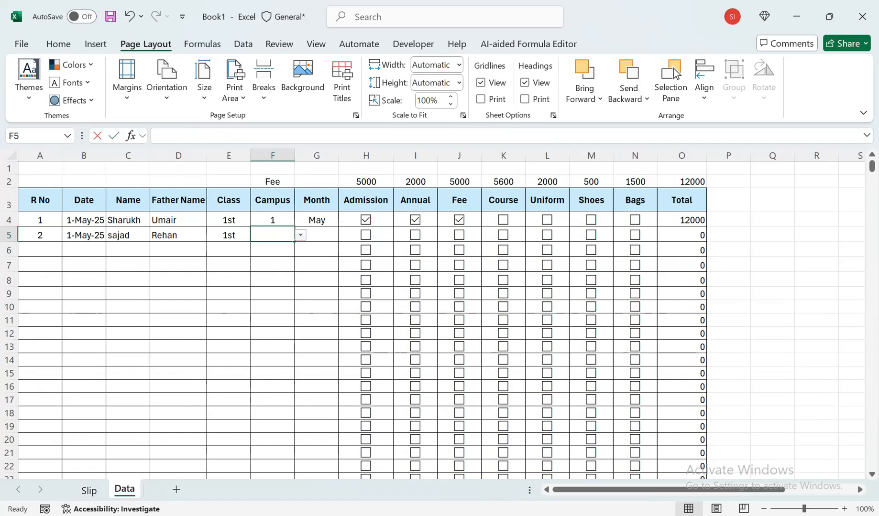
text(1)
key(Tab)
key(alt+Down)
key(Down)
key(Return)
key(Tab)
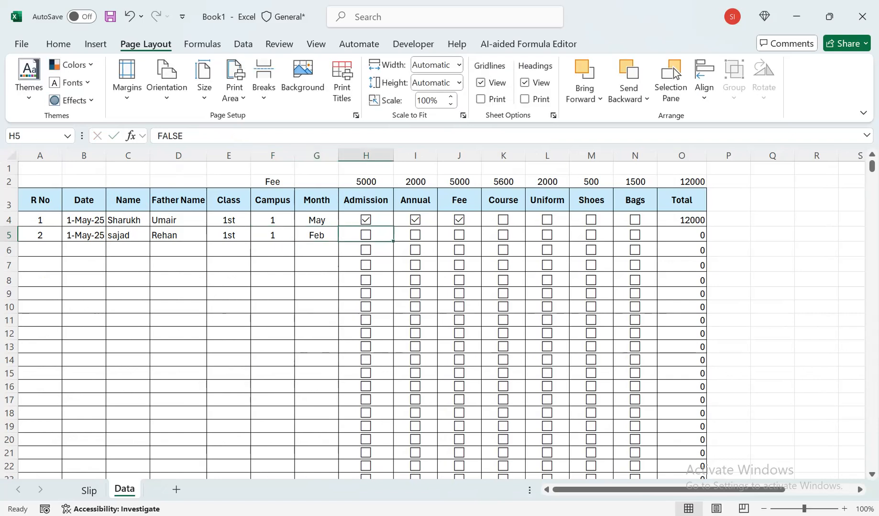
Step: Tick the Admission, Annual, Fee, Shoes and Bags checkboxes for the second record
key(space)
key(Tab)
key(space)
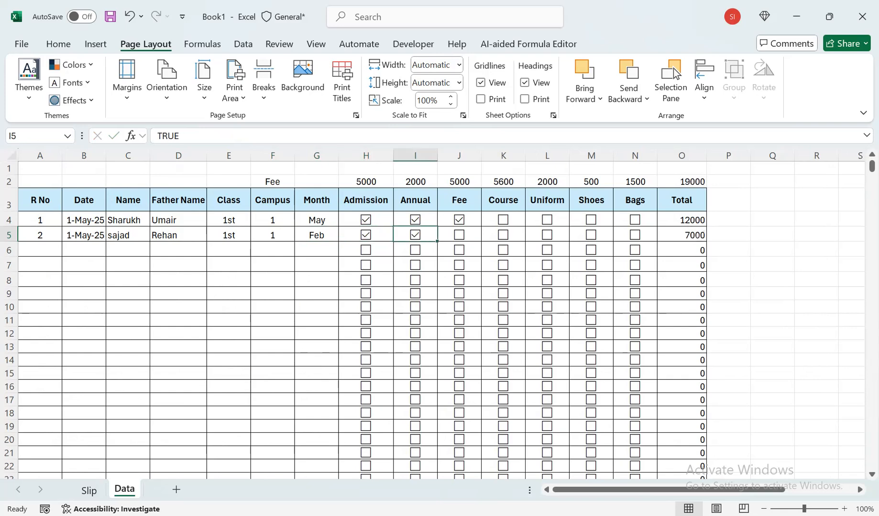
key(Tab)
key(space)
key(Tab)
key(Tab)
key(Tab)
key(space)
key(Tab)
key(space)
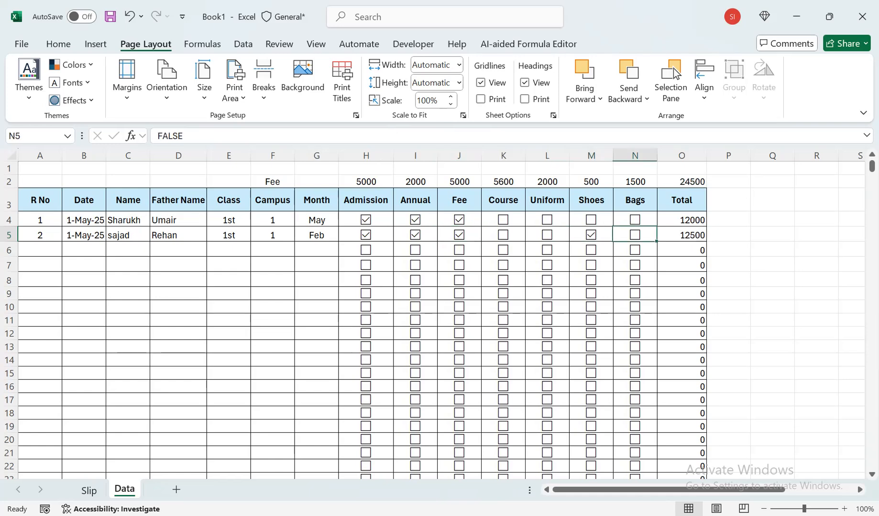
Step: Tick the Uniform and Course checkboxes for the second record as well
key(shift+Tab)
key(shift+Tab)
key(space)
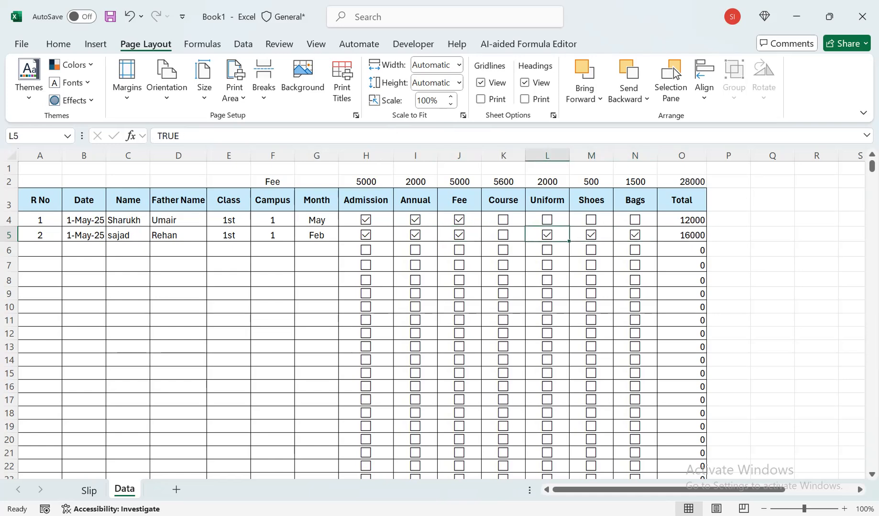
key(shift+Tab)
key(space)
Step: Check the Slip sheet's R NO formula and the print preview with the second record loaded
key(ctrl+Page_Up)
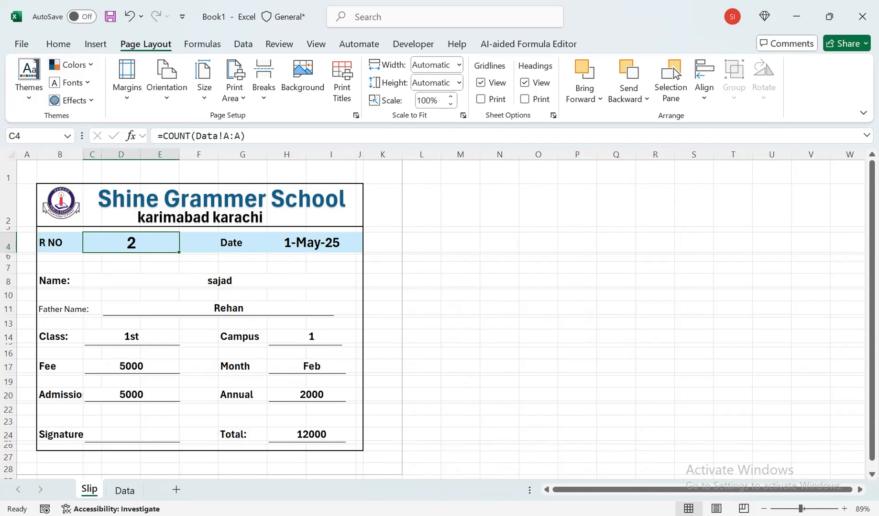
key(F2)
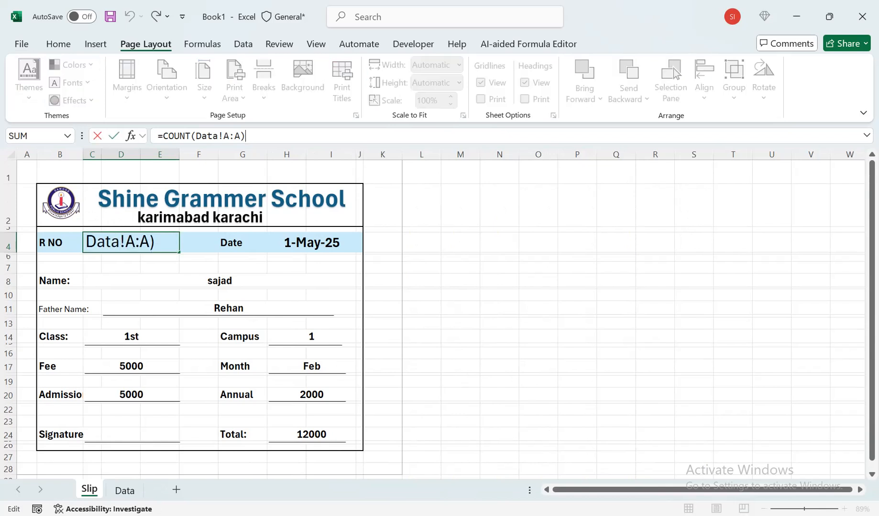
key(Return)
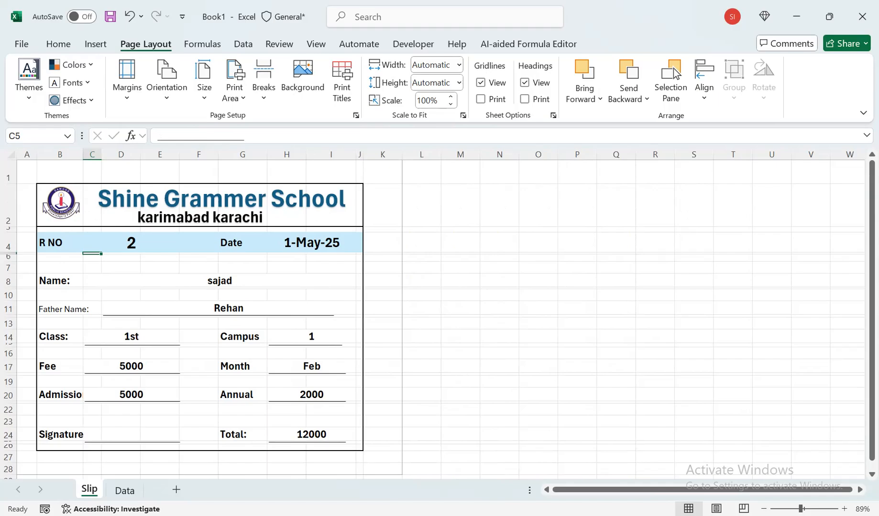
key(ctrl+p)
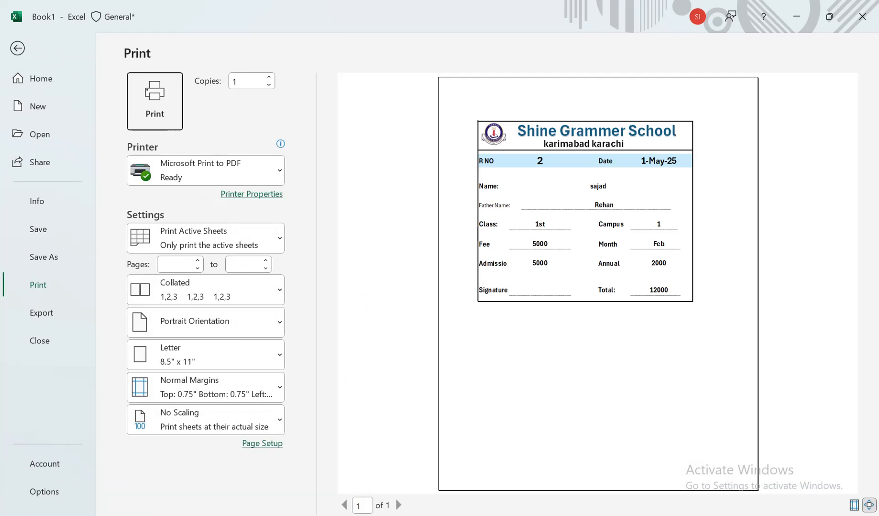
key(Escape)
Step: Move the school logo slightly to the right within the slip's header, closer to the school name
drag(61, 203, 71, 205)
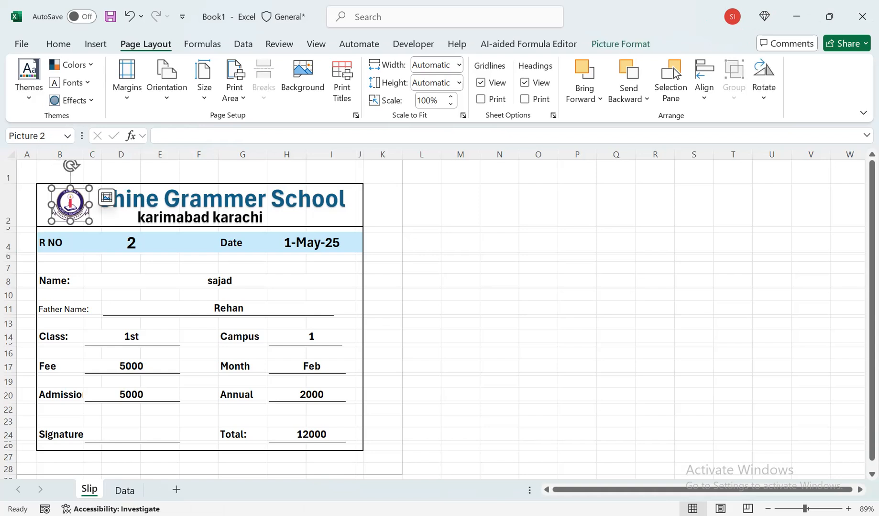
click(360, 205)
drag(360, 205, 43, 206)
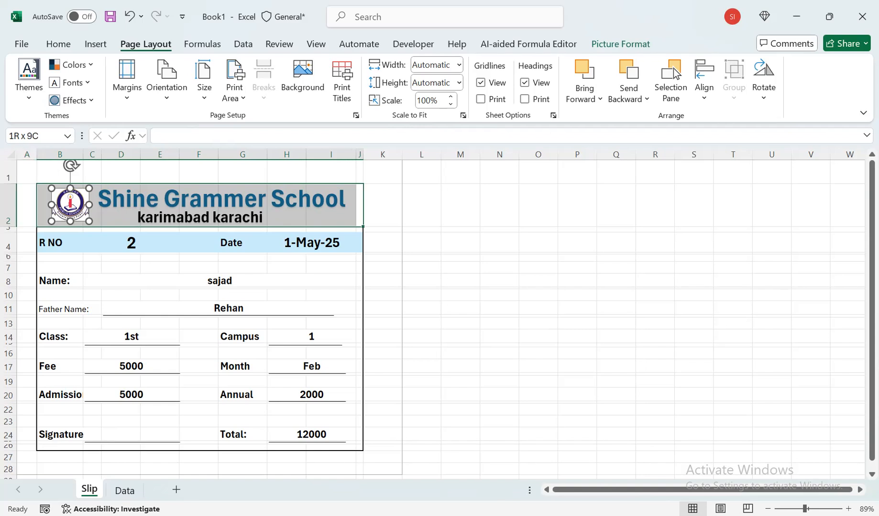
key(Escape)
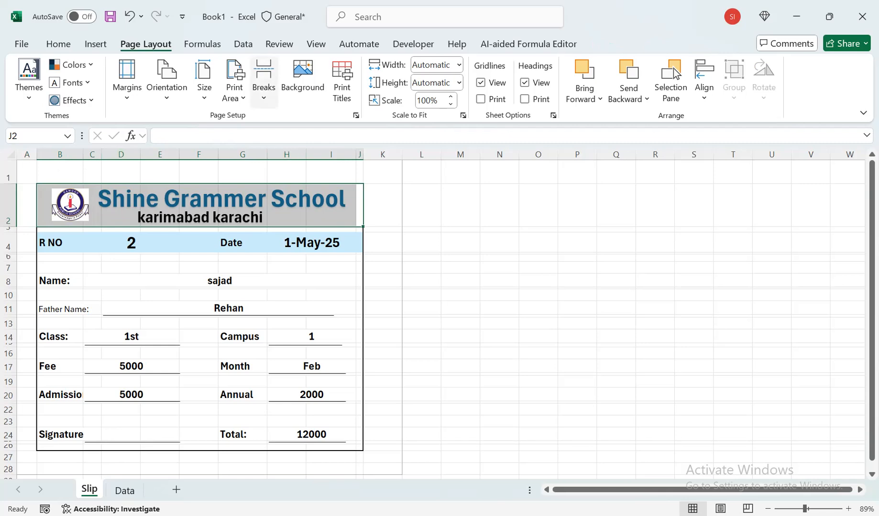
Step: Hide the gridlines on the Slip sheet
click(316, 44)
click(306, 83)
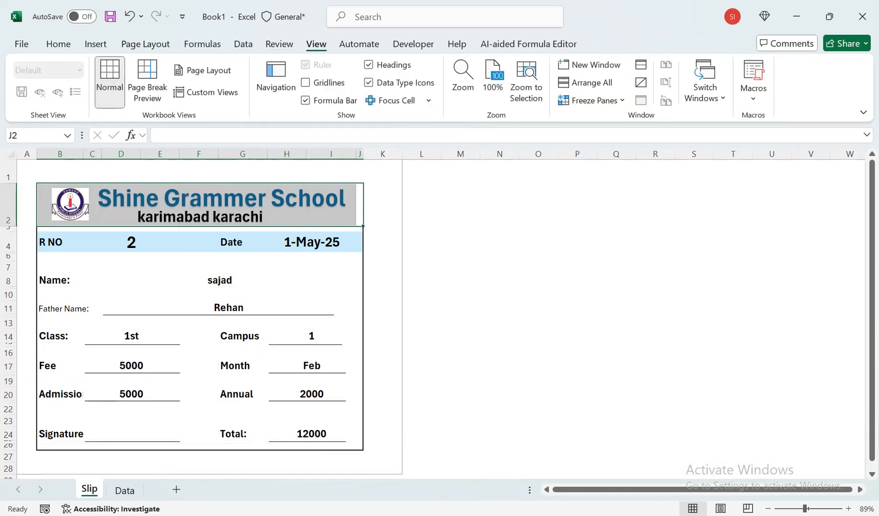
click(382, 280)
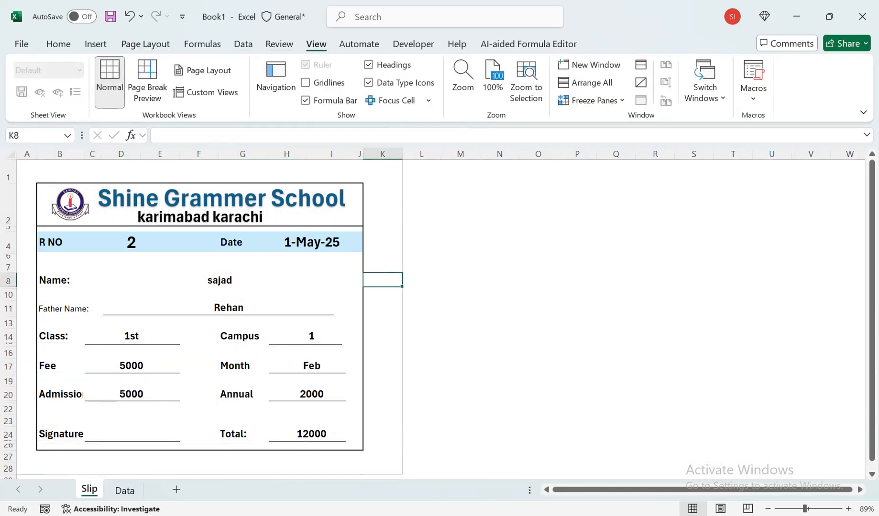
click(70, 203)
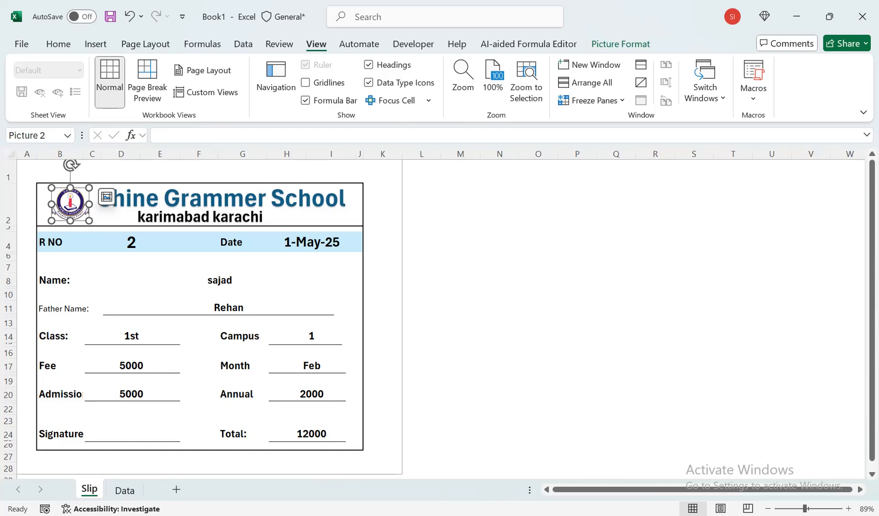
click(330, 323)
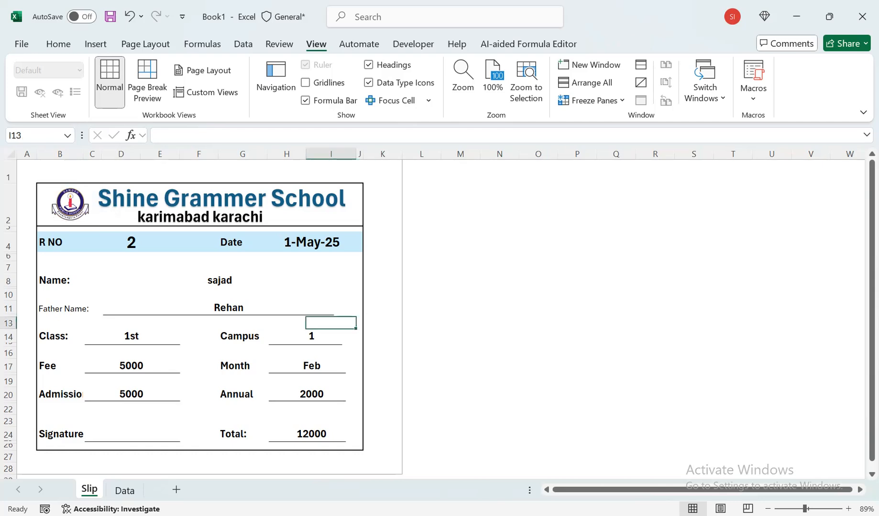